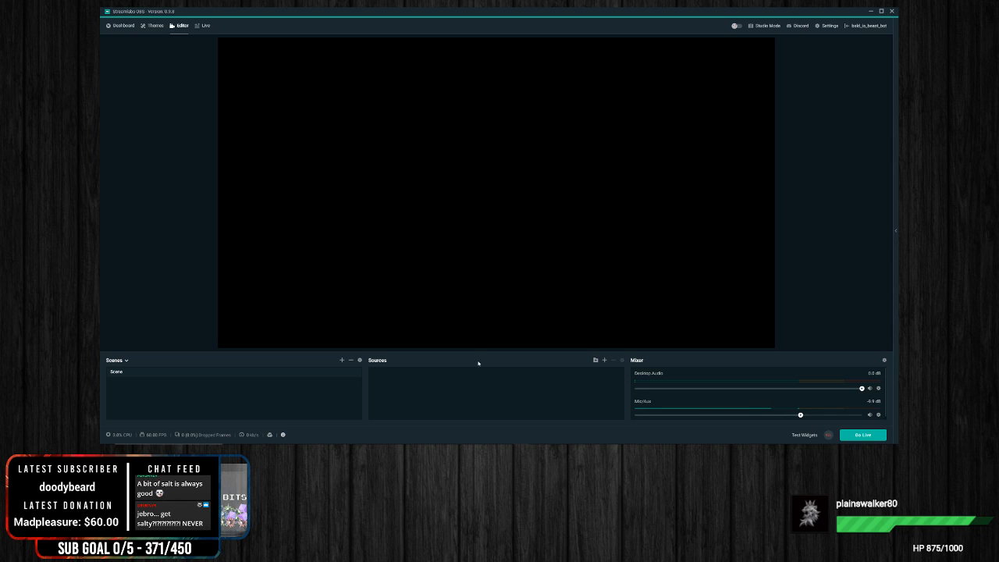
Step: Examine the available source types and the scene collection manager without adding or changing anything
left_click(604, 360)
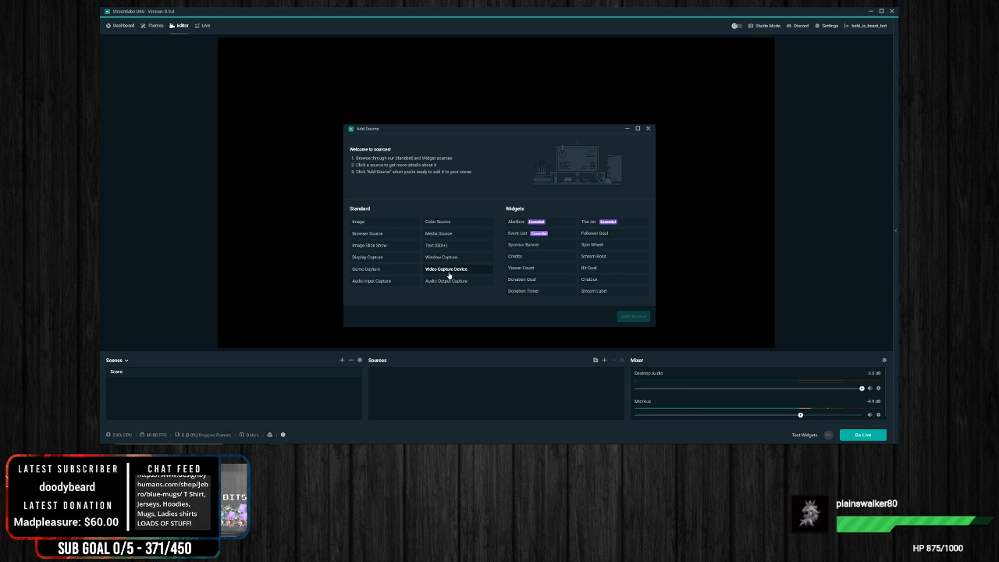
left_click(648, 130)
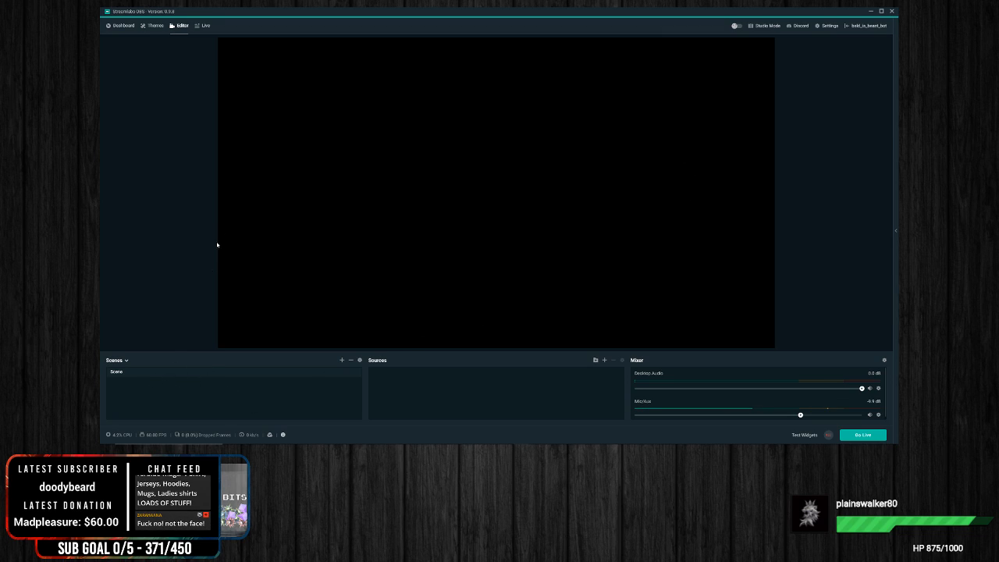
left_click(118, 361)
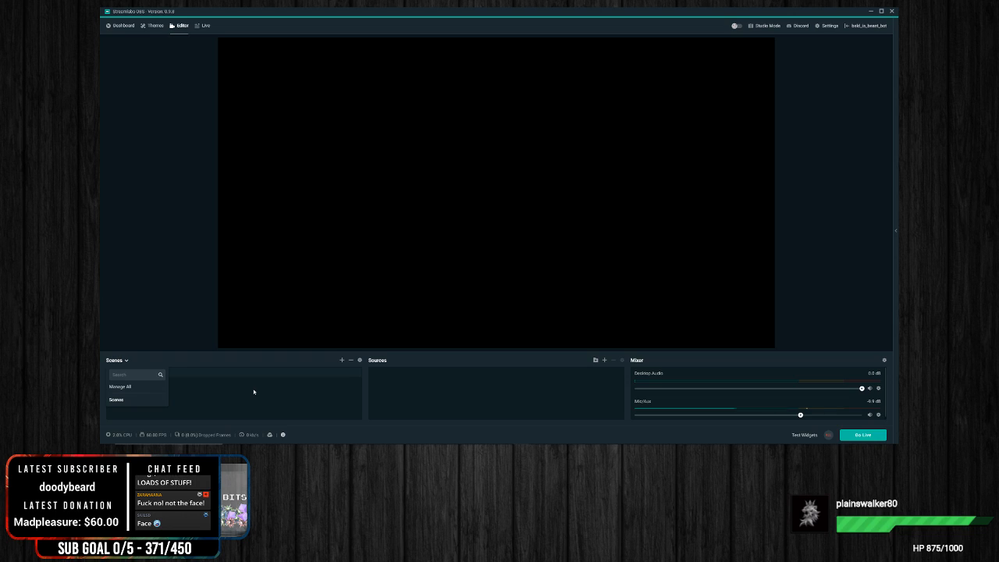
left_click(254, 391)
left_click(128, 364)
left_click(265, 397)
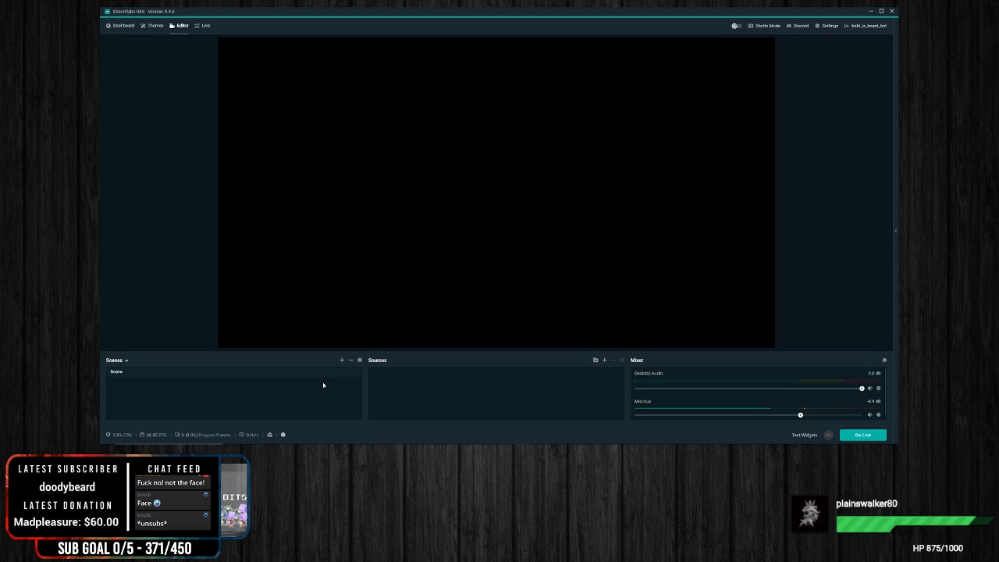
left_click(115, 362)
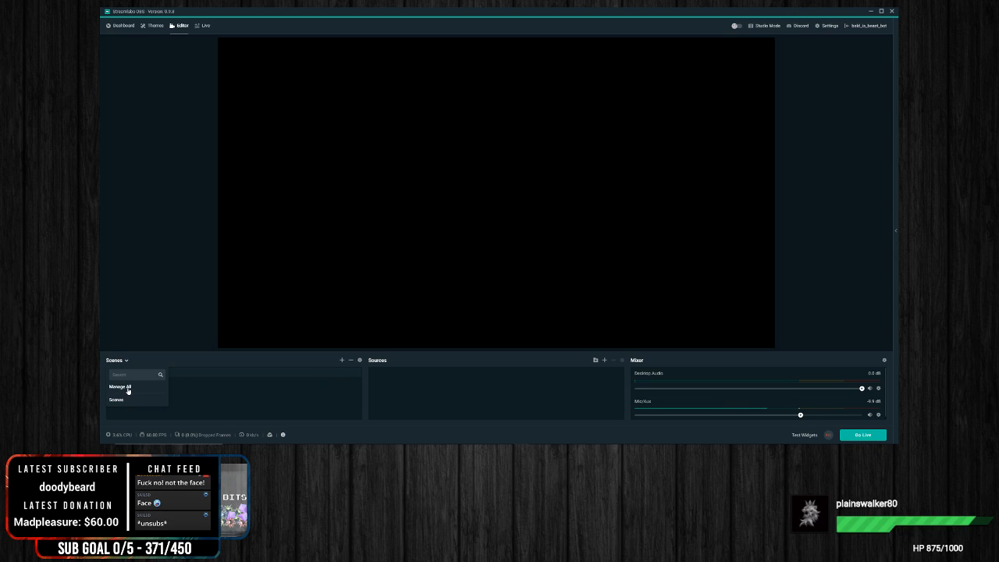
left_click(128, 389)
mouse_move(421, 143)
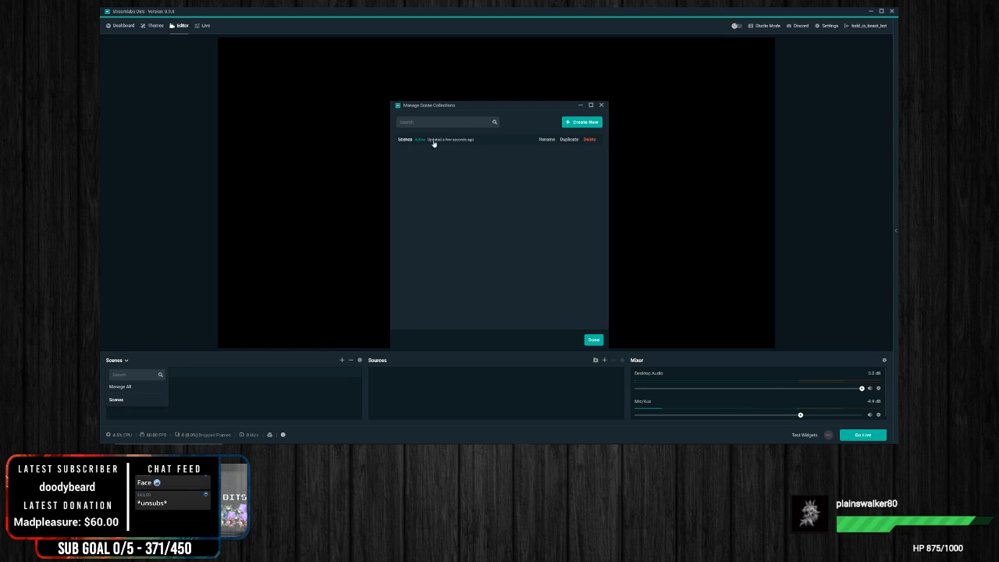
left_click(601, 104)
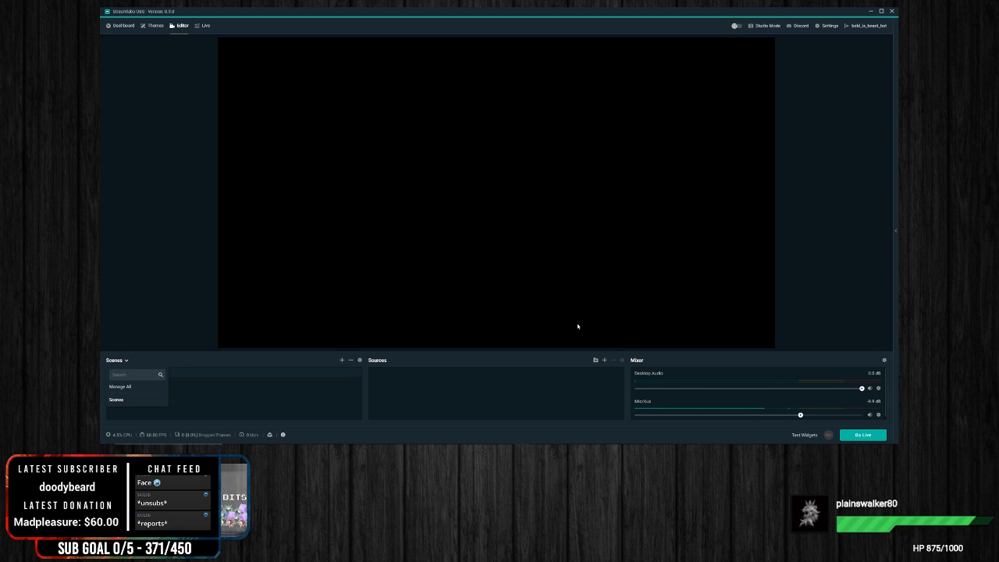
left_click(261, 410)
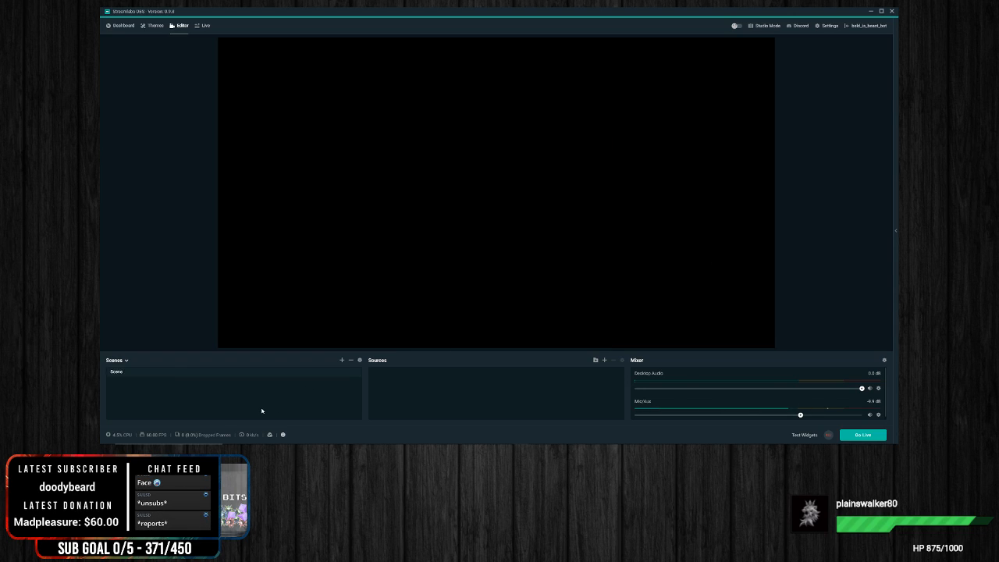
Step: Create a new scene named "In Game"
left_click(341, 360)
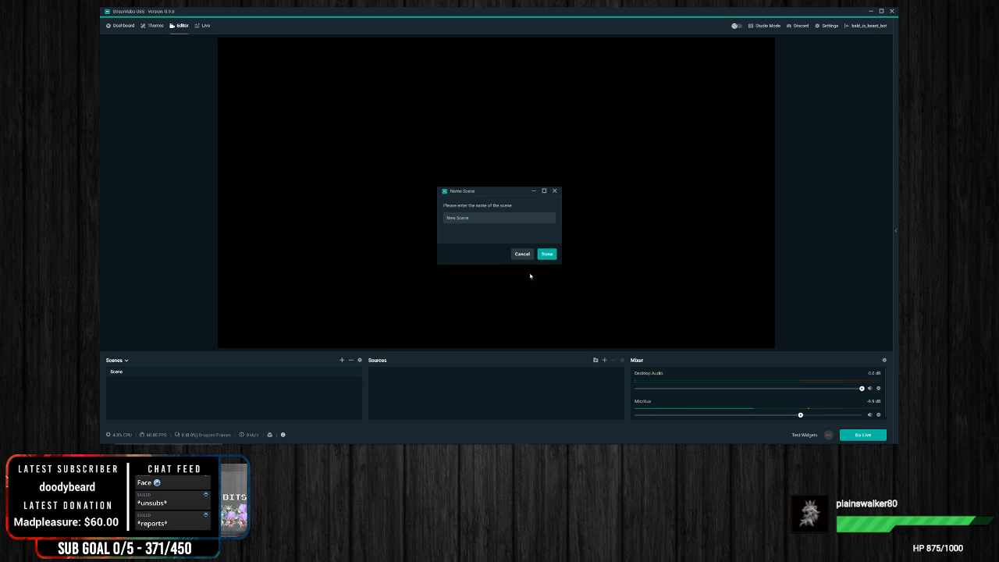
key("BackSpace")
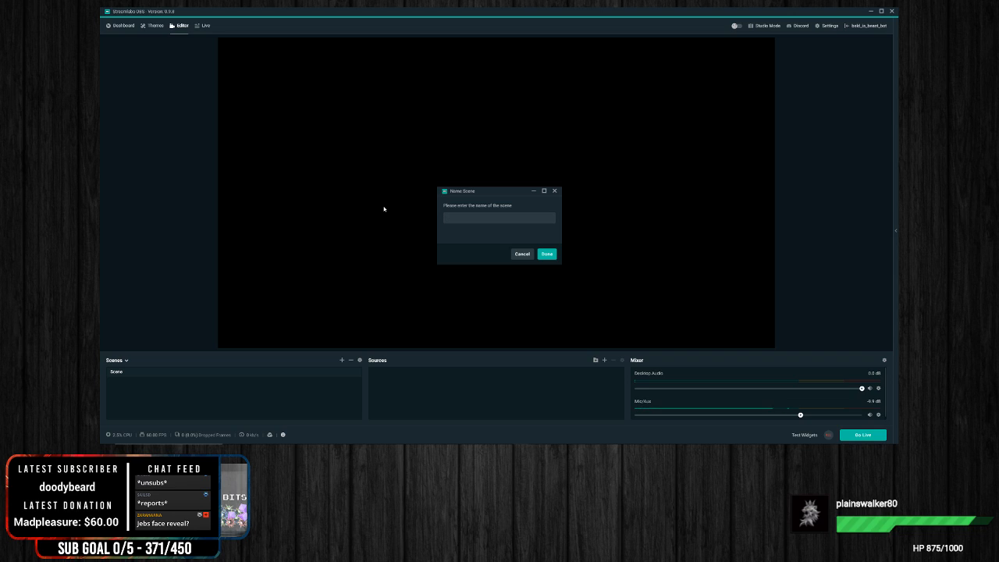
type("Live to Game")
key("Left")
key("Left")
key("BackSpace")
key("BackSpace")
key("BackSpace")
key("BackSpace")
key("BackSpace")
left_click(545, 255)
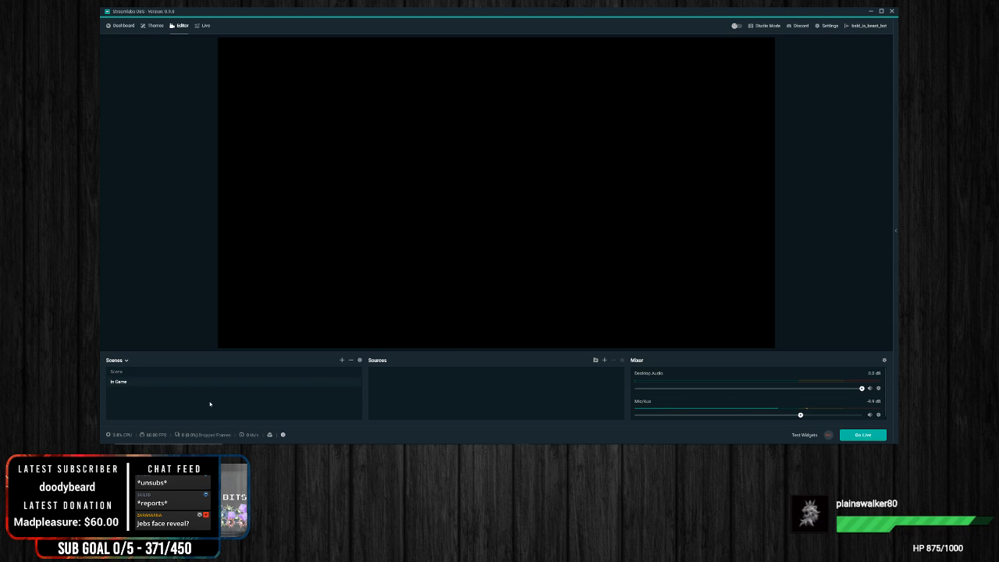
Step: Add a Video Capture Device source named "WEBCAM" to the In Game scene
right_click(471, 384)
left_click(459, 392)
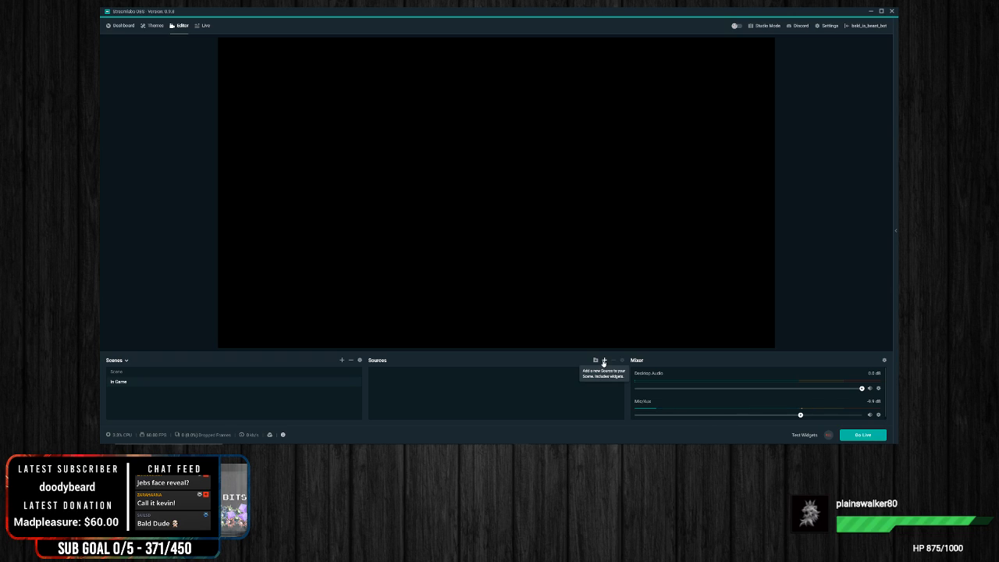
left_click(603, 361)
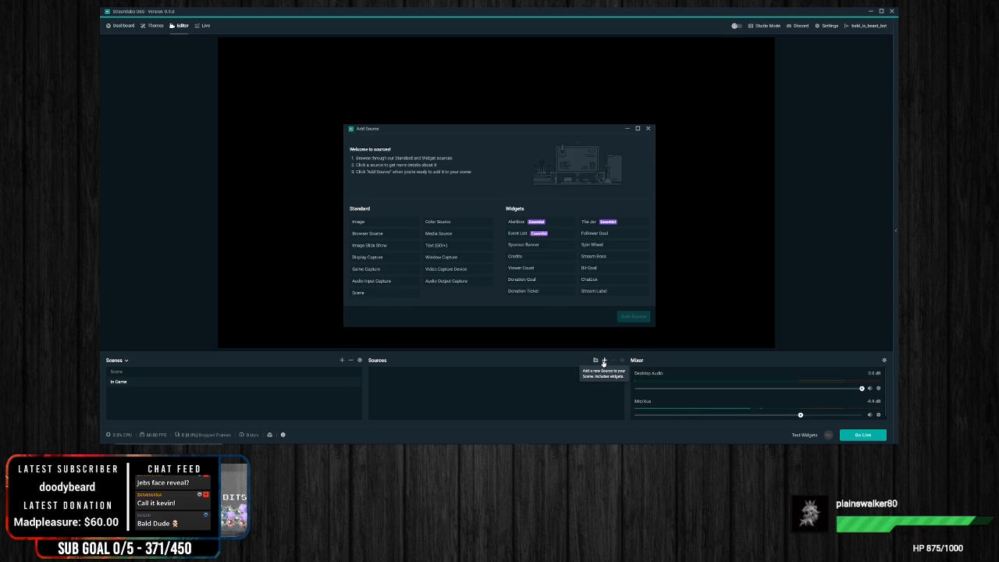
left_click(459, 272)
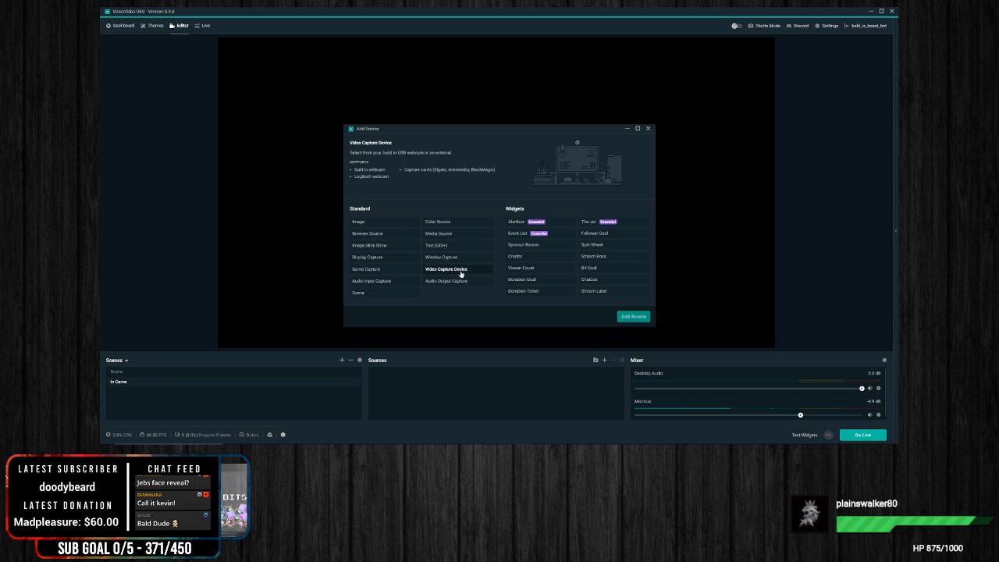
left_click(633, 316)
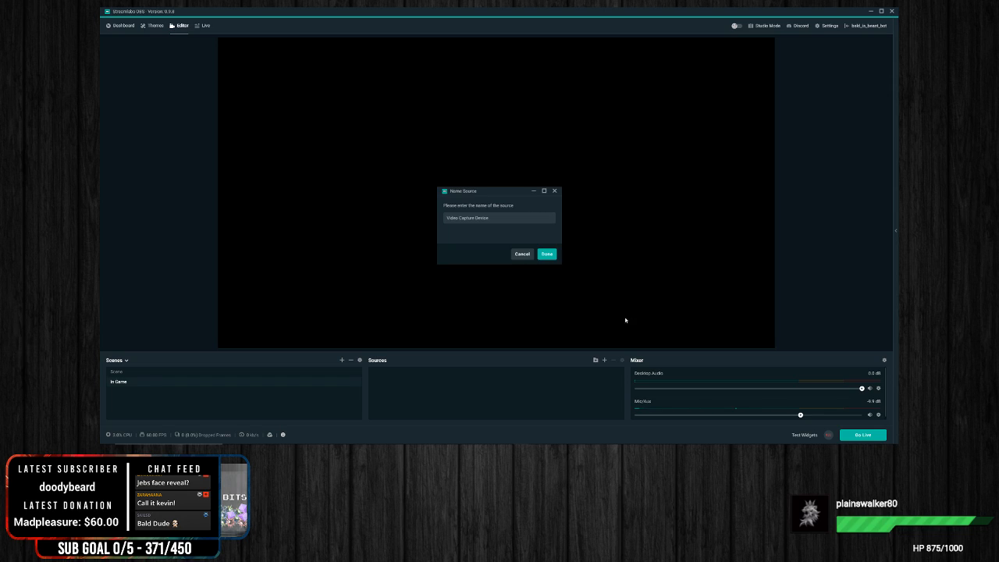
left_click_drag(506, 222, 369, 216)
key("BackSpace")
type("WEBCAM")
left_click(547, 253)
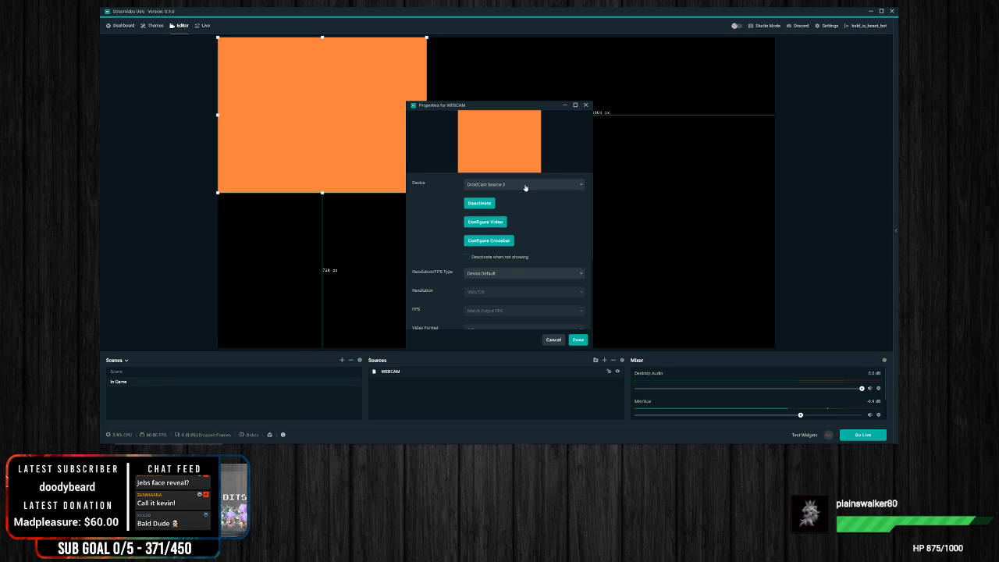
Step: Set the WEBCAM source's device to 1080p Pro Stream Webcam and move its picture to the canvas's lower-left corner
left_click(525, 188)
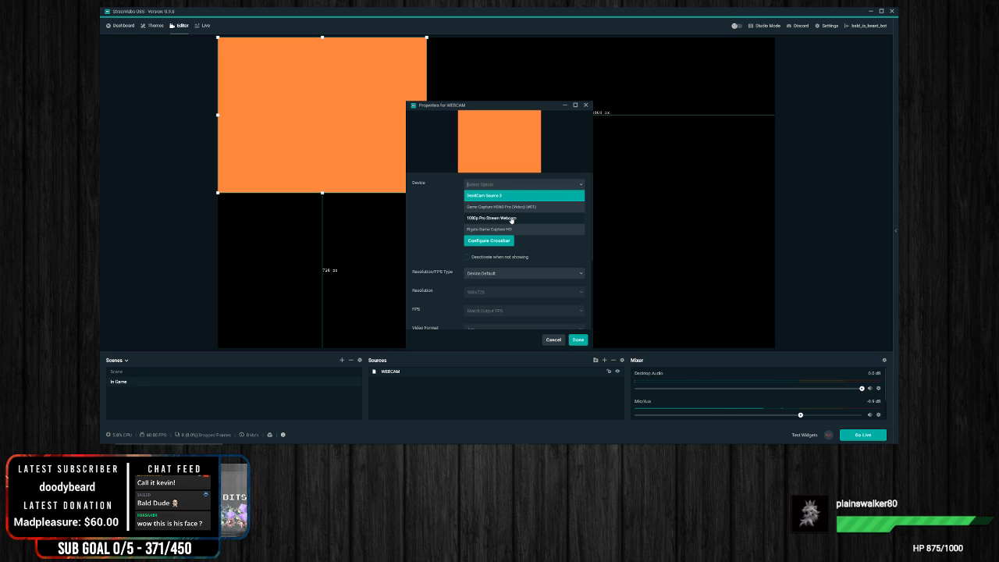
left_click(511, 220)
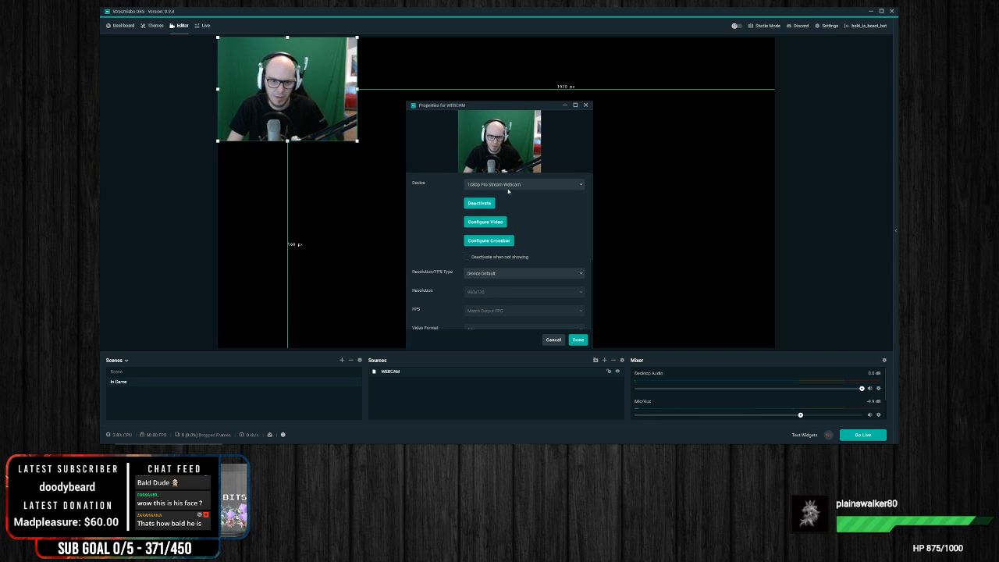
left_click(586, 105)
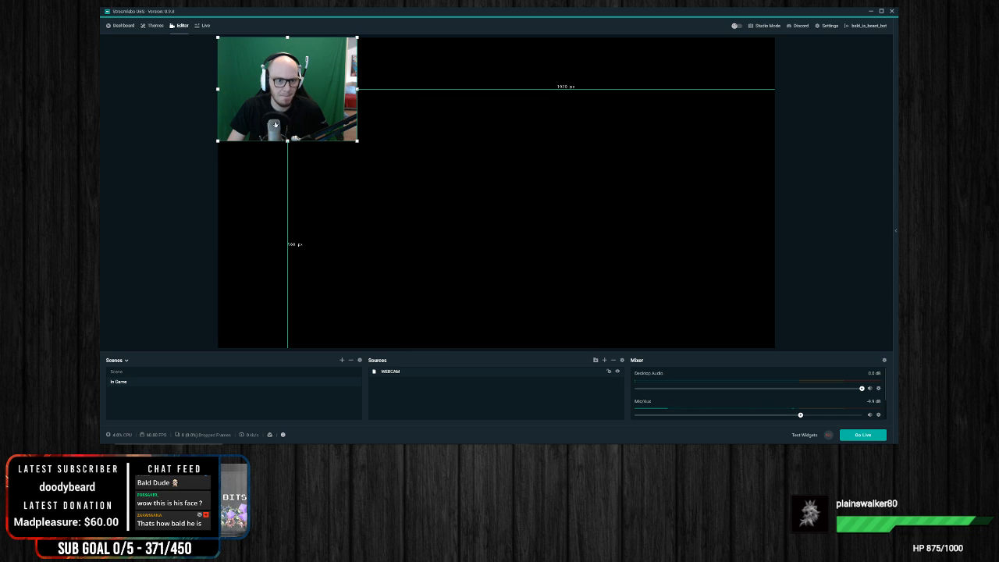
left_click_drag(308, 99, 309, 304)
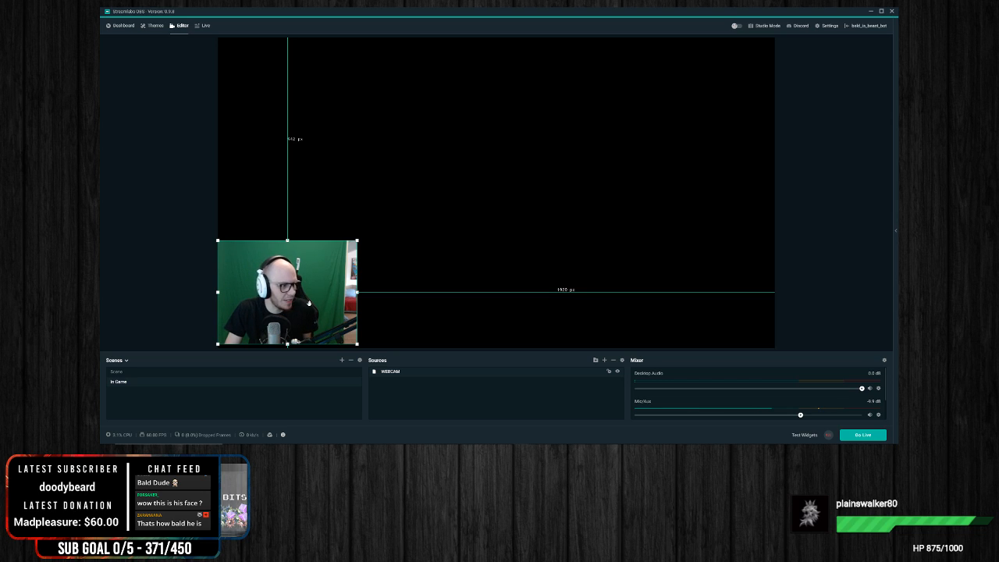
Step: View the general application settings and close them without changes
left_click(826, 26)
left_click_drag(491, 109, 570, 65)
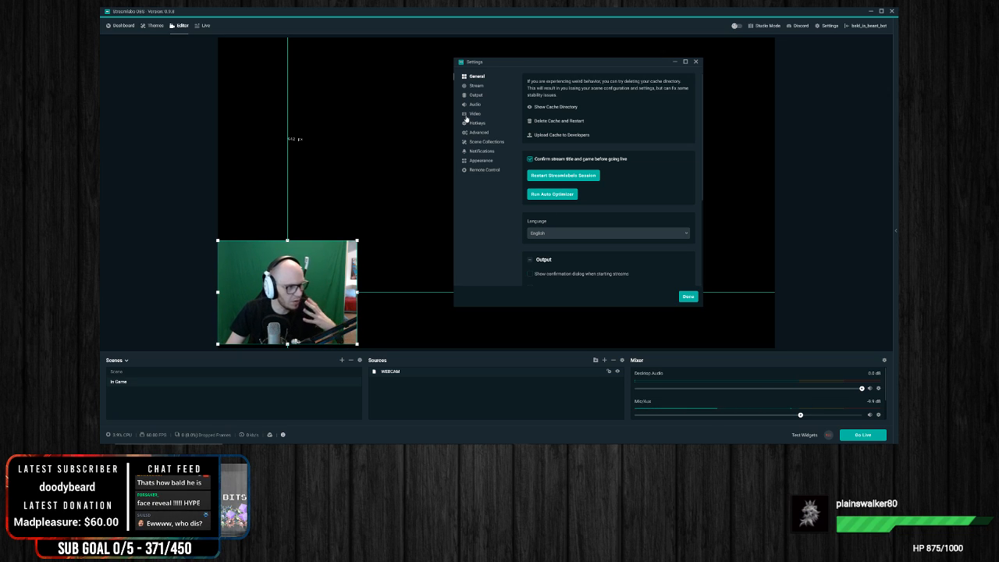
left_click(696, 61)
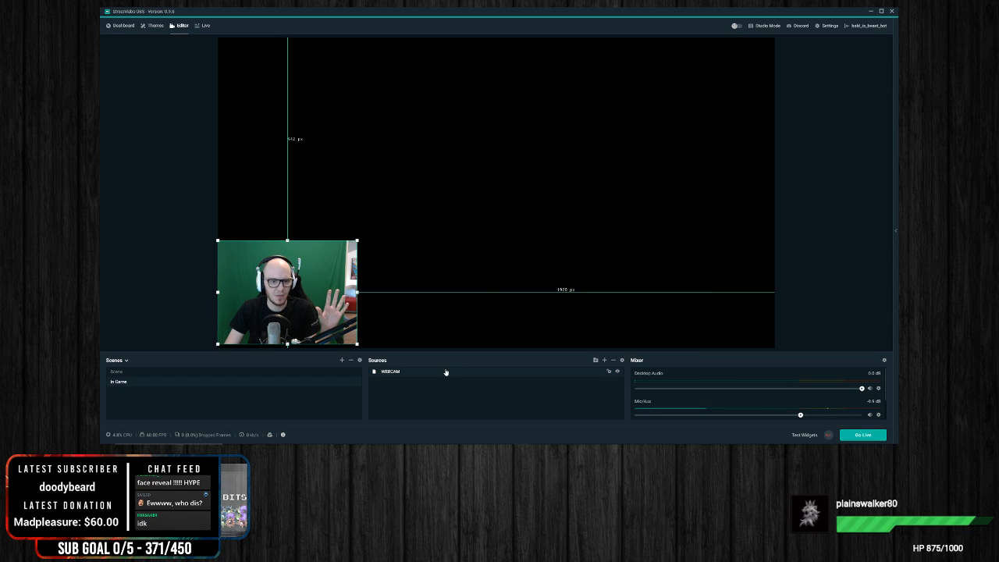
Step: Enlarge the webcam picture on the canvas and scale it back down
left_click_drag(357, 242, 412, 213)
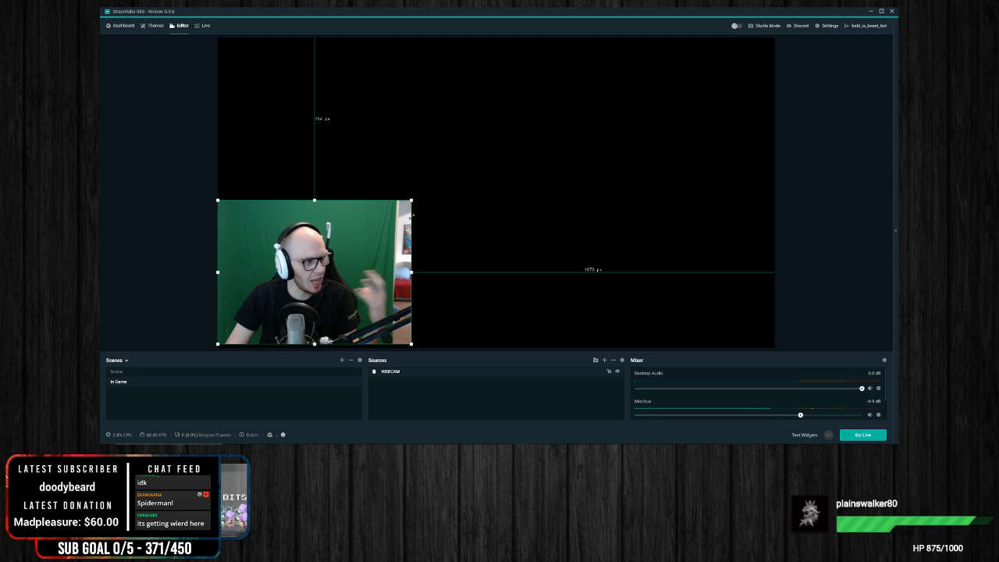
left_click_drag(412, 202, 365, 235)
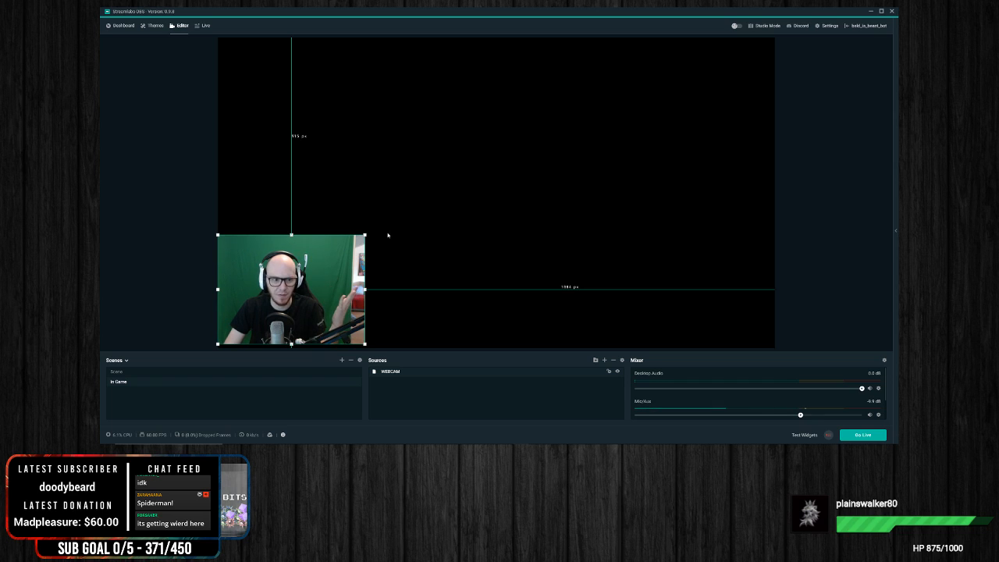
Step: Examine the webcam's video configuration in the WEBCAM properties, including the image adjustment and camera control options
right_click(407, 374)
left_click(429, 357)
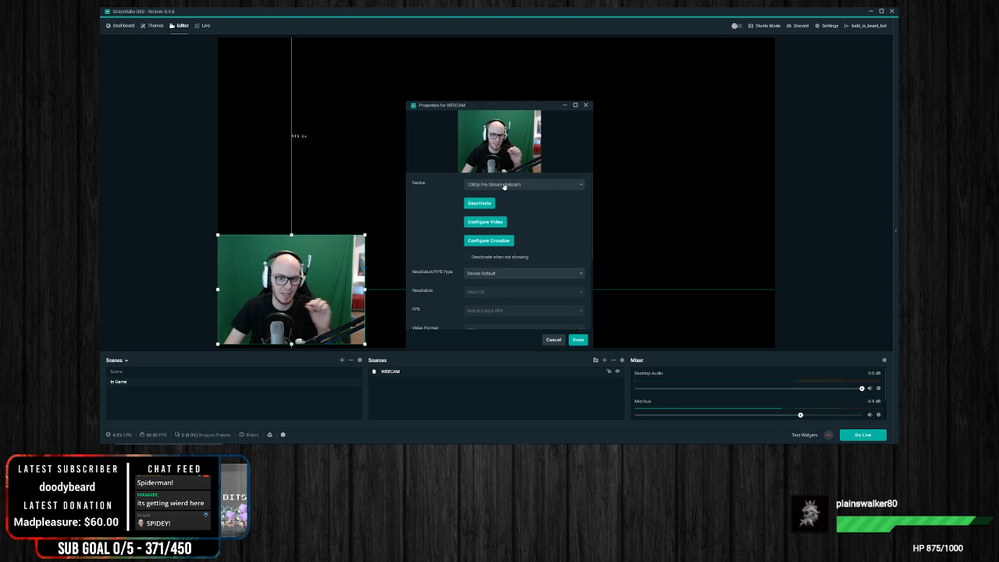
left_click(486, 221)
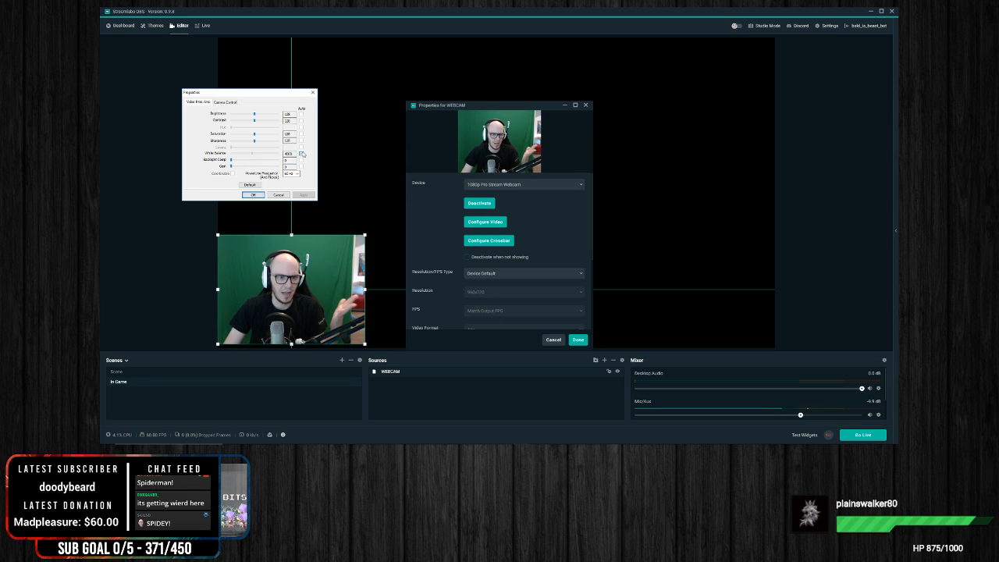
left_click(227, 102)
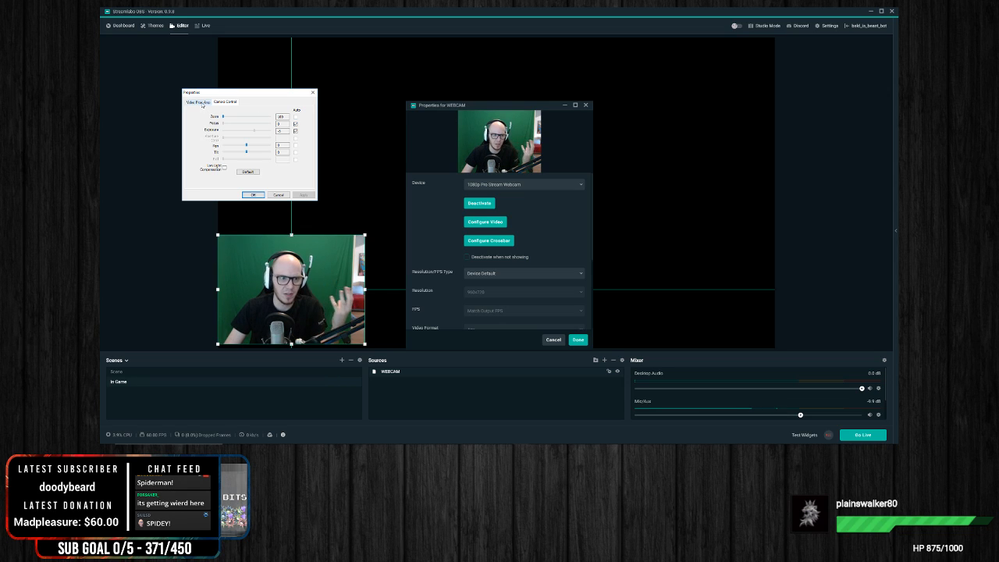
left_click(201, 102)
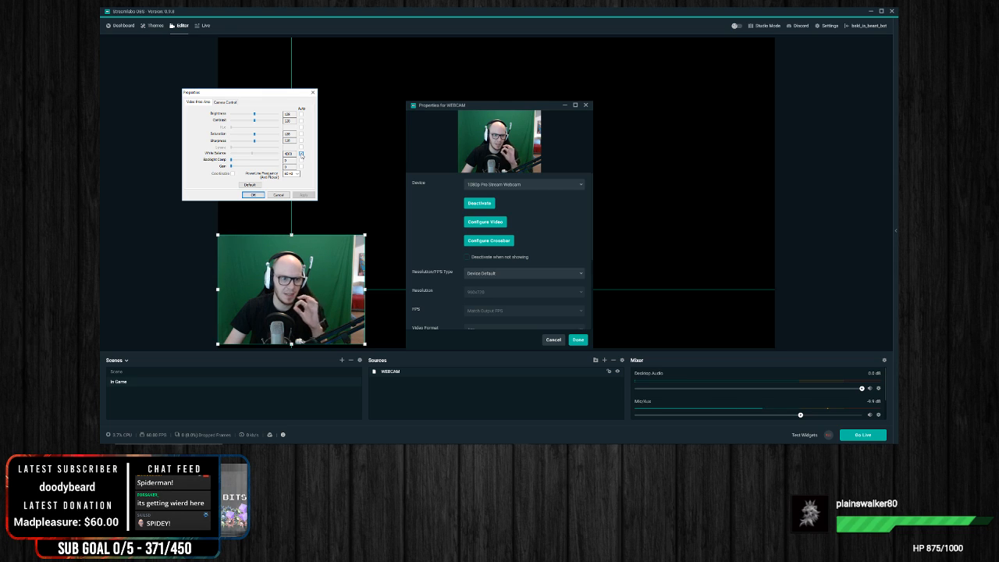
left_click(315, 94)
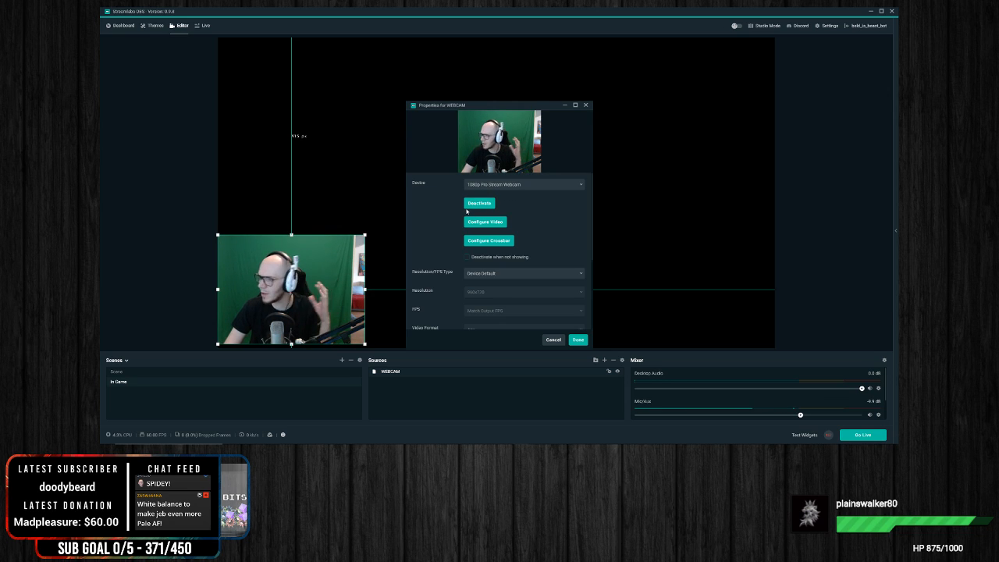
Step: Set the WEBCAM source's resolution type to Custom with a resolution of 1920x1080
left_click(502, 275)
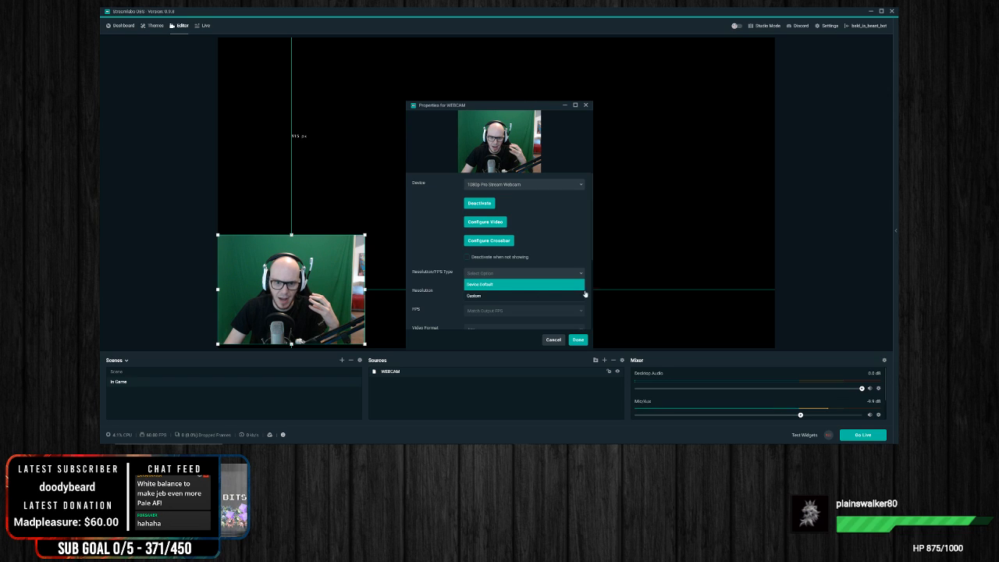
left_click(499, 295)
left_click(531, 291)
left_click(504, 324)
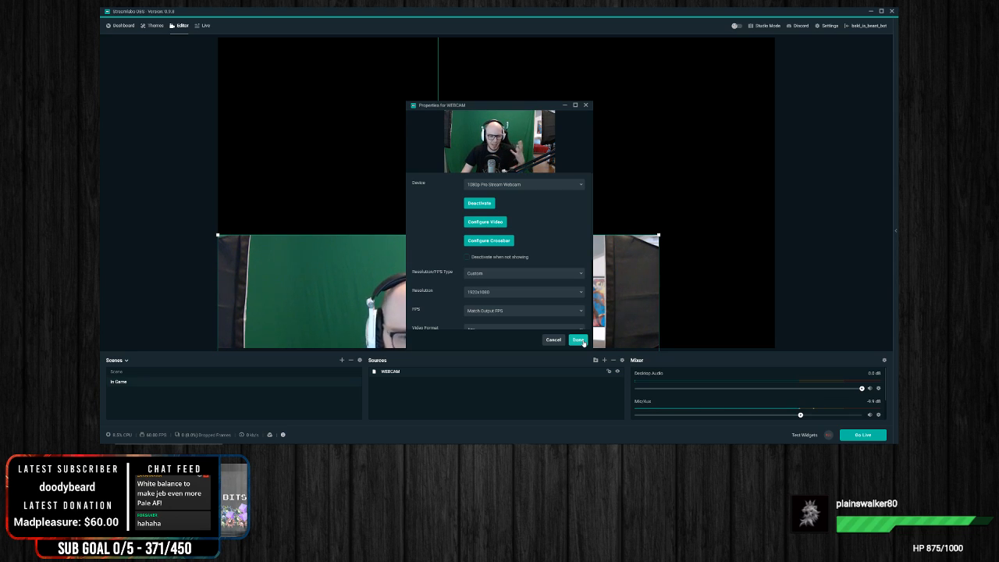
left_click(578, 340)
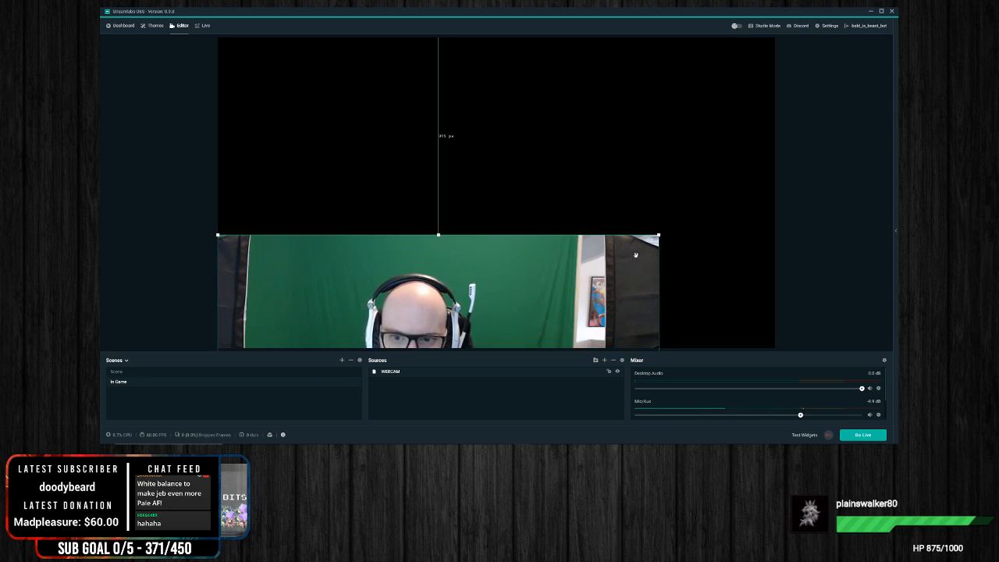
Step: Scale the webcam picture to about 30% of the canvas width and place it in the canvas's lower-left corner
left_click_drag(546, 269, 588, 109)
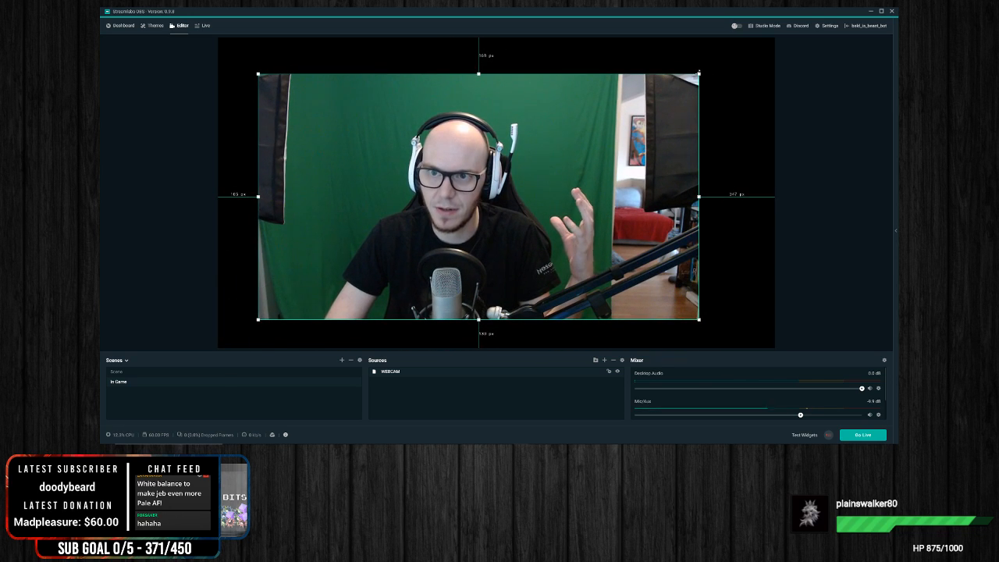
left_click_drag(700, 73, 429, 234)
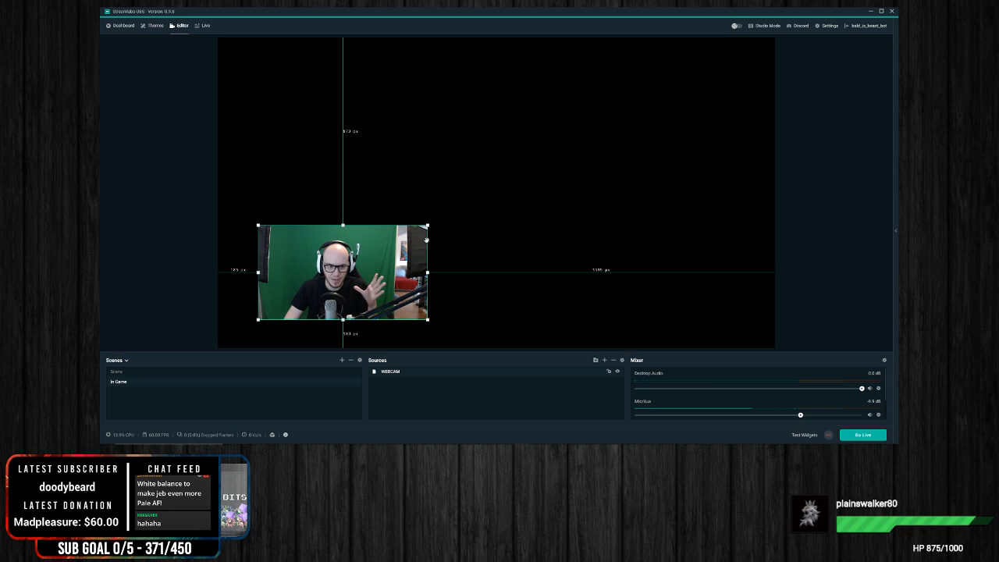
left_click_drag(349, 272, 309, 299)
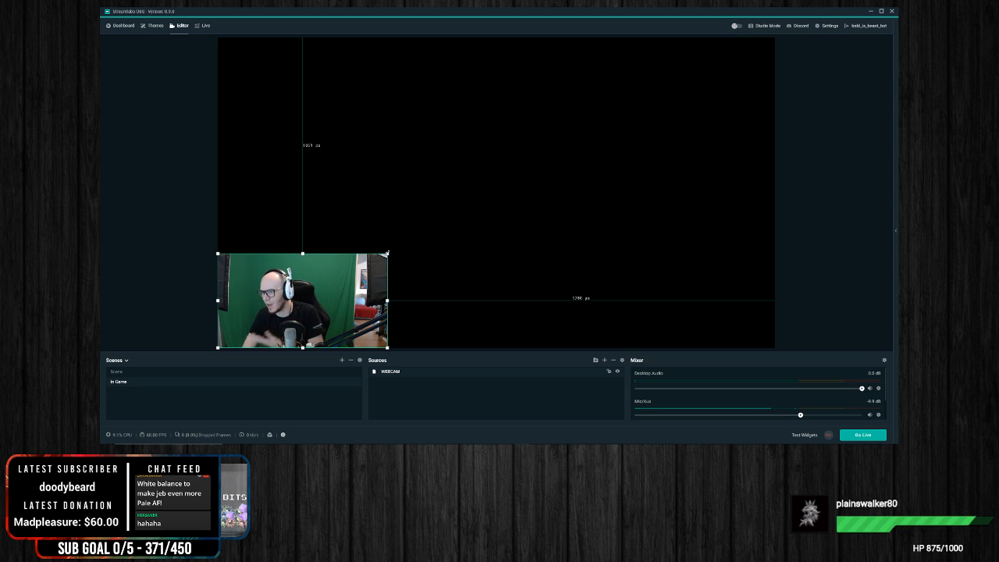
Step: Enlarge the webcam picture to about a third of the canvas width and crop away the area beyond the green screen's right edge
mouse_move(386, 254)
left_mouse_down()
mouse_move(347, 275)
mouse_move(403, 244)
left_mouse_up()
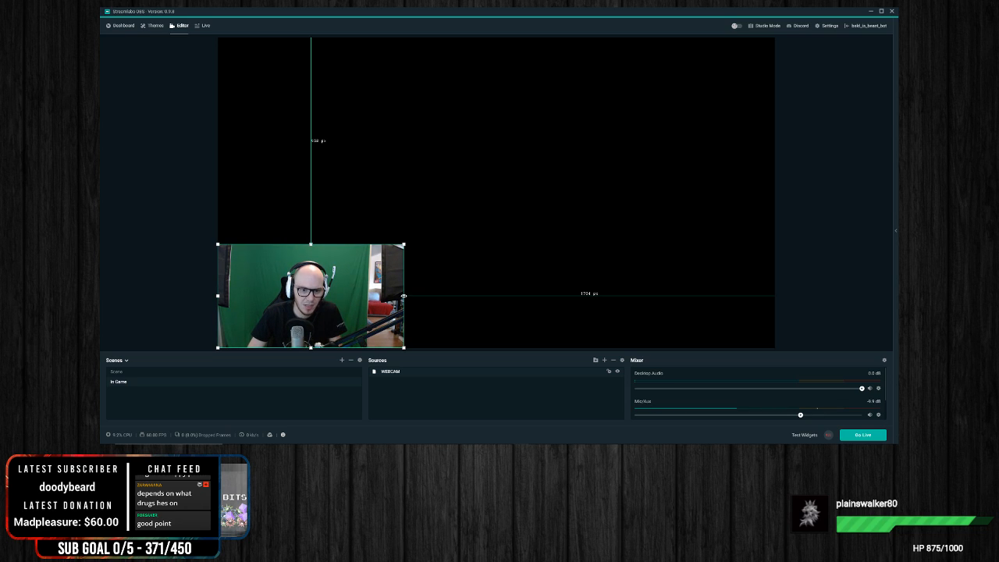
left_click_drag(404, 296, 365, 296)
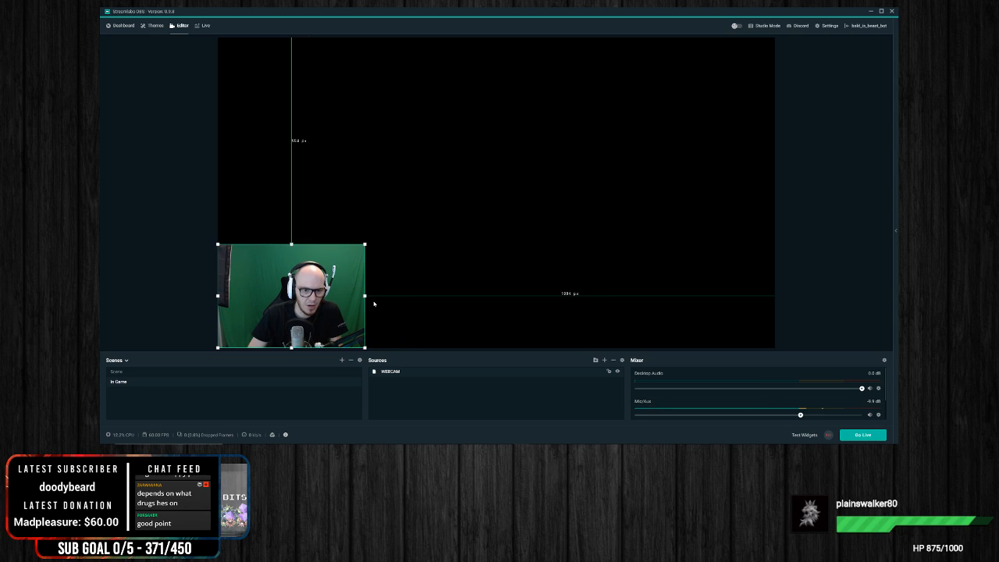
left_click_drag(365, 296, 403, 296)
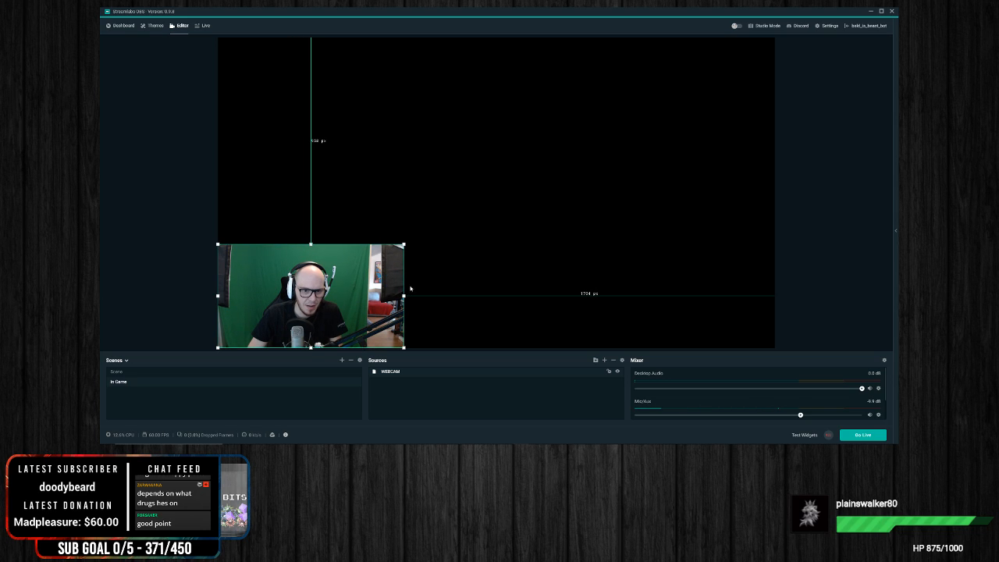
left_click_drag(403, 296, 364, 297)
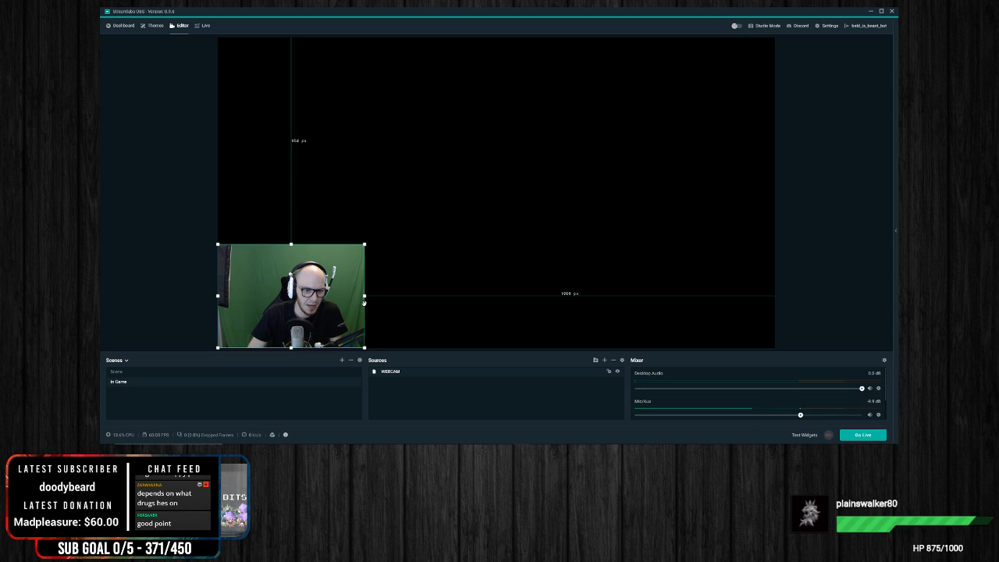
Step: Crop the webcam picture's left side to the green screen and move it back into the canvas's lower-left corner
left_click_drag(217, 296, 240, 298)
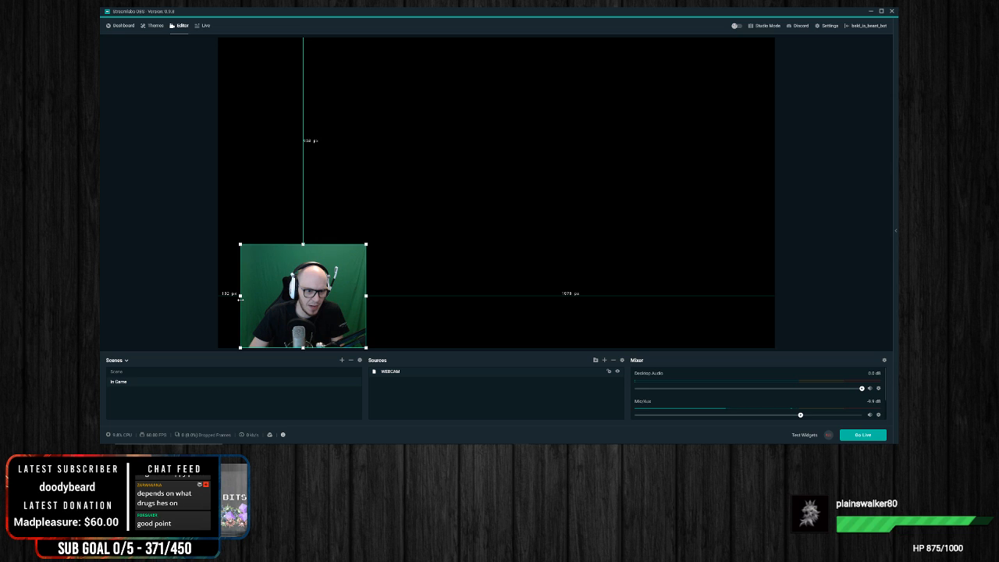
left_click_drag(297, 307, 292, 308)
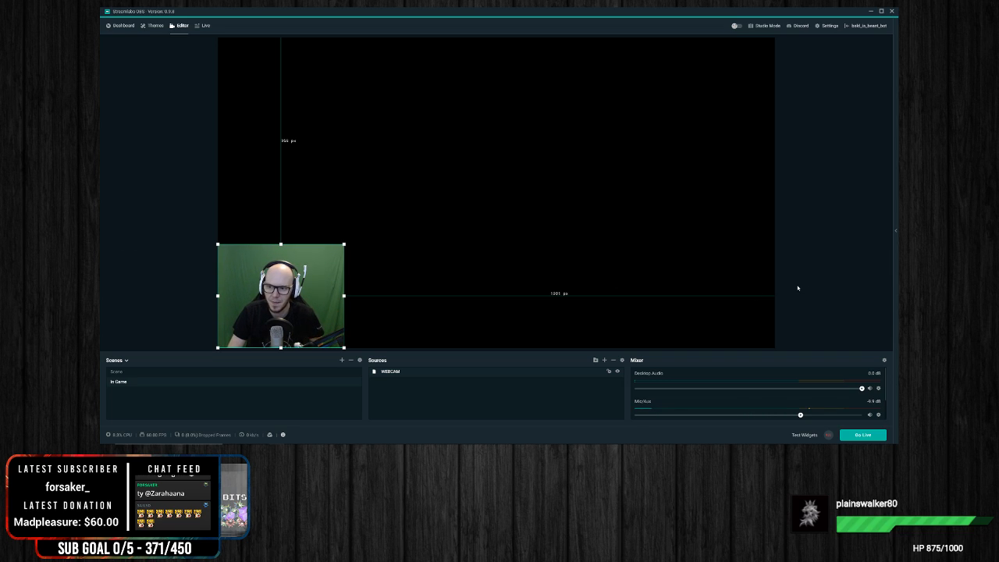
left_click(829, 293)
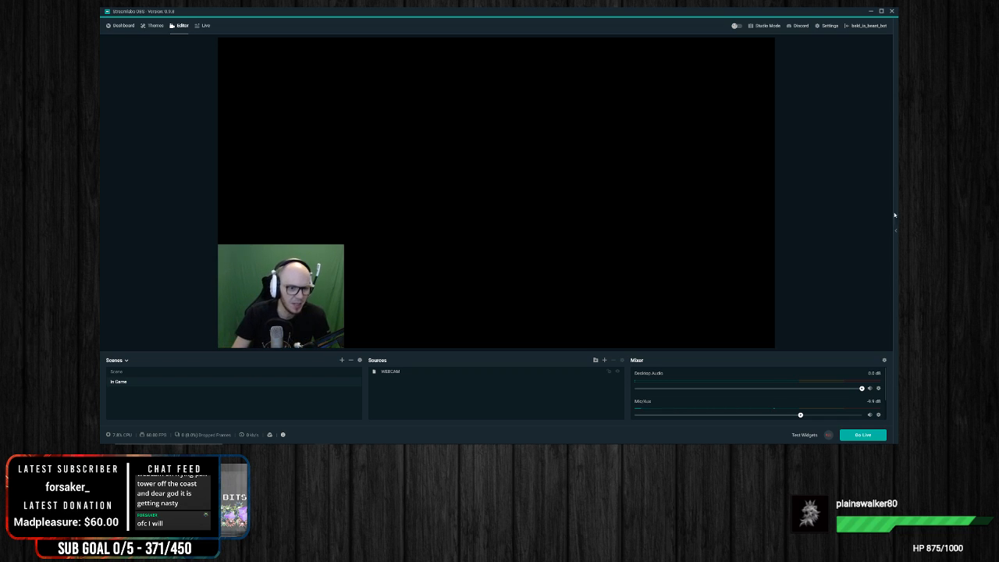
Step: Start Guild Wars 2 from its launcher up to the character selection and switch back to Streamlabs OBS
left_click(330, 299)
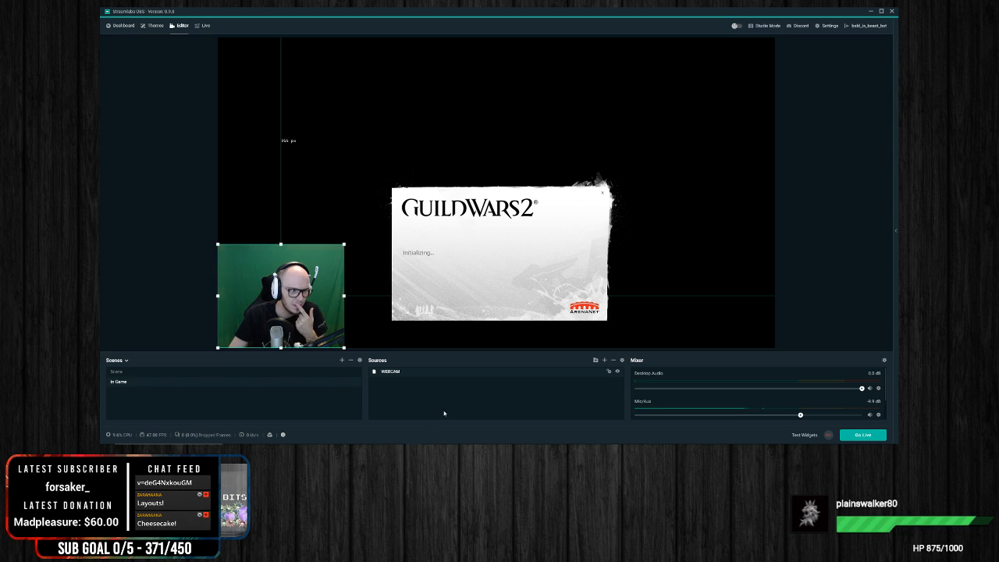
left_click(363, 292)
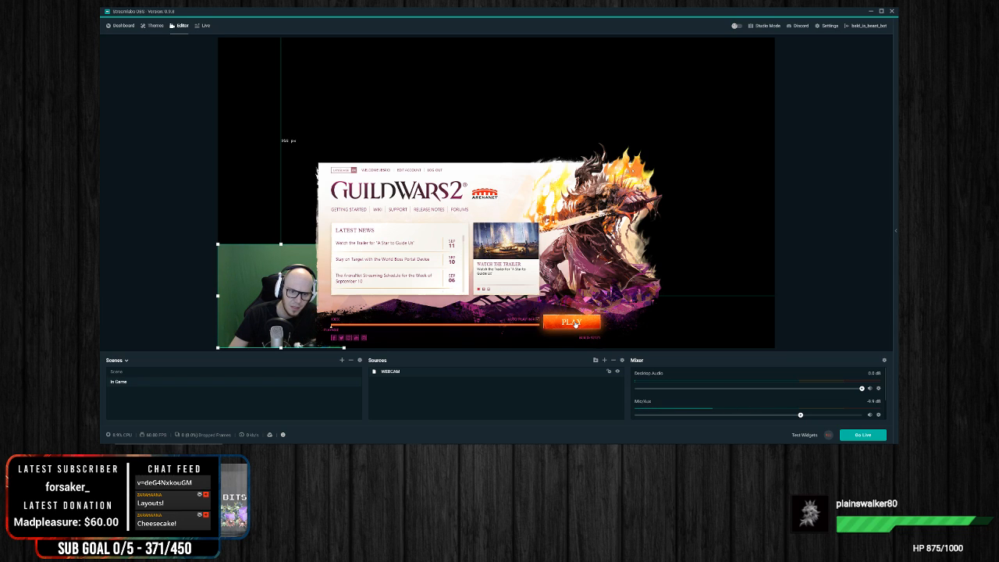
left_click(576, 324)
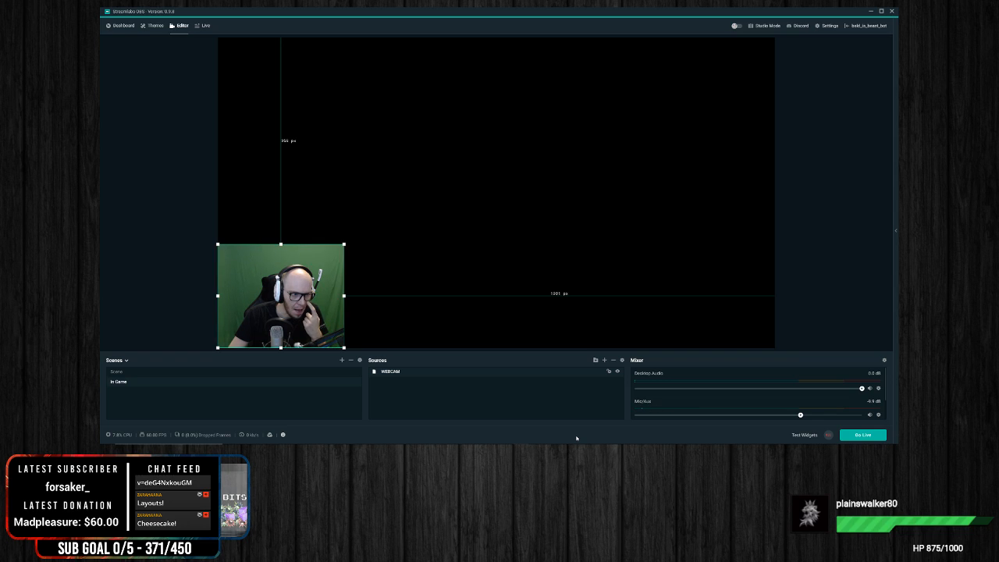
mouse_move(567, 450)
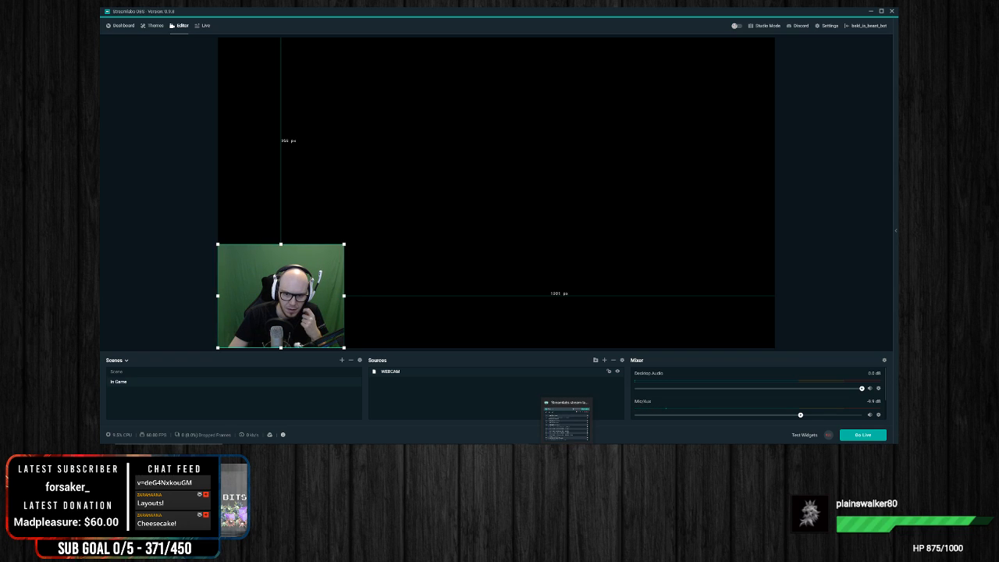
left_click(568, 420)
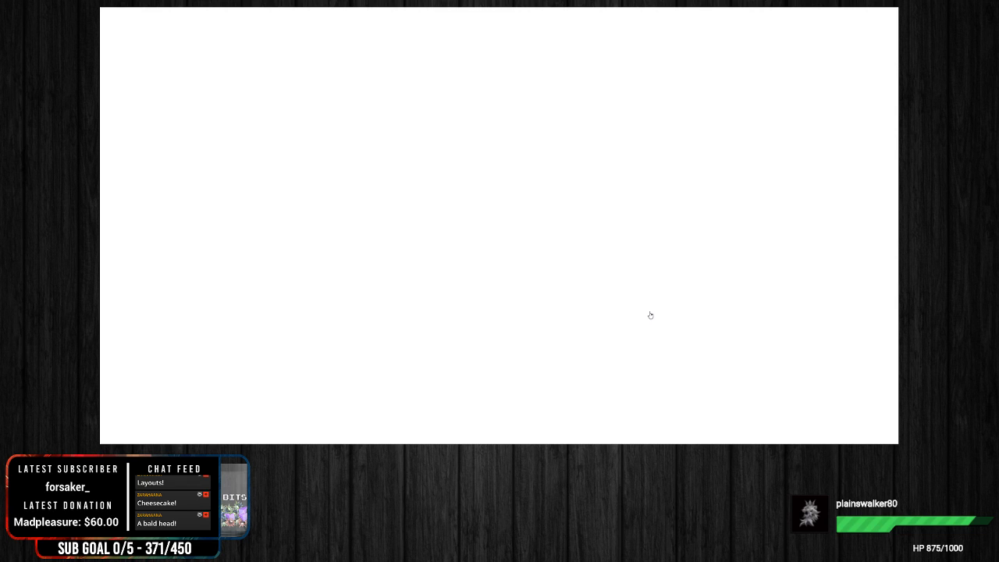
key("super")
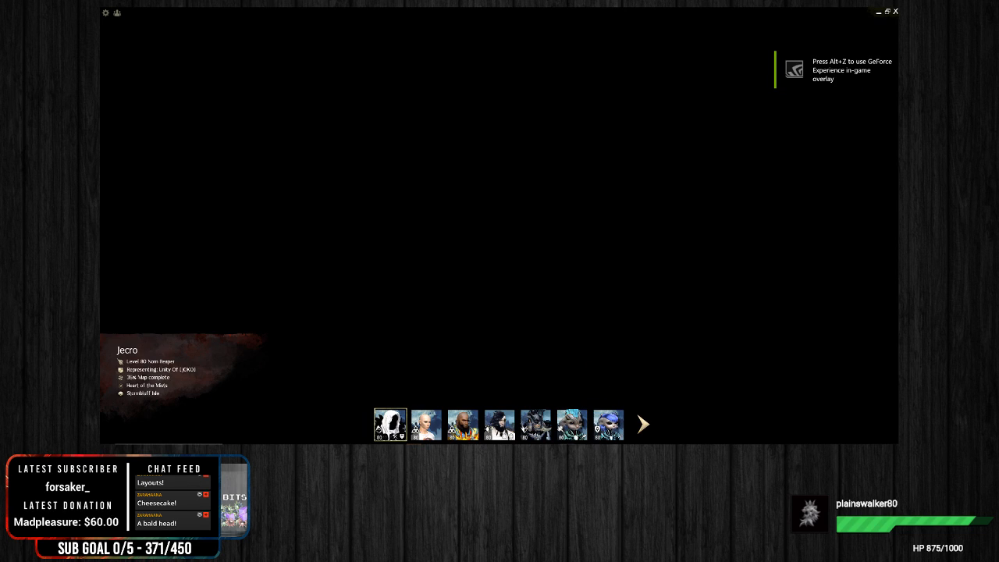
key("alt+Tab")
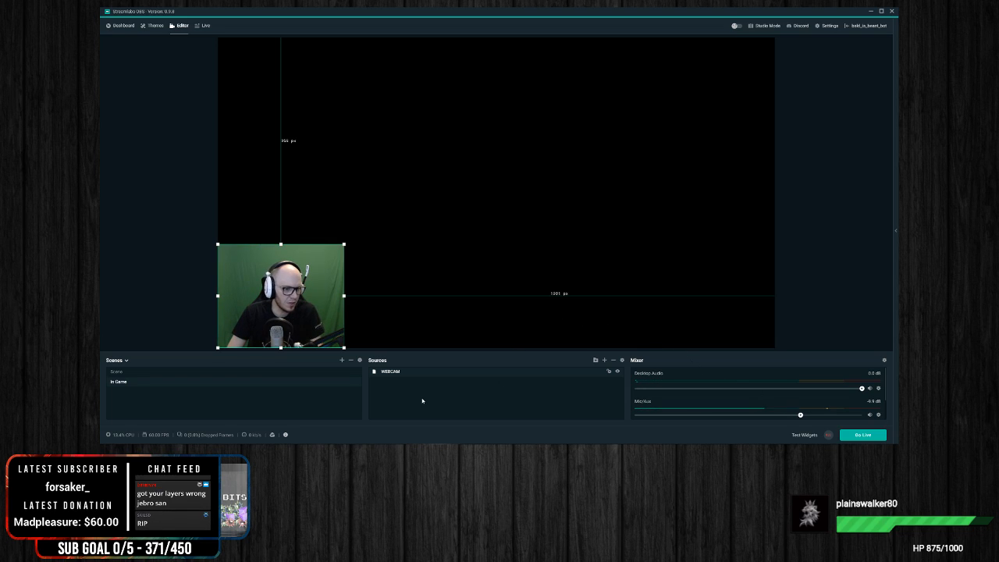
Step: Add a Game Capture source named Guild Wars 2 to the In Game scene
left_click(318, 106)
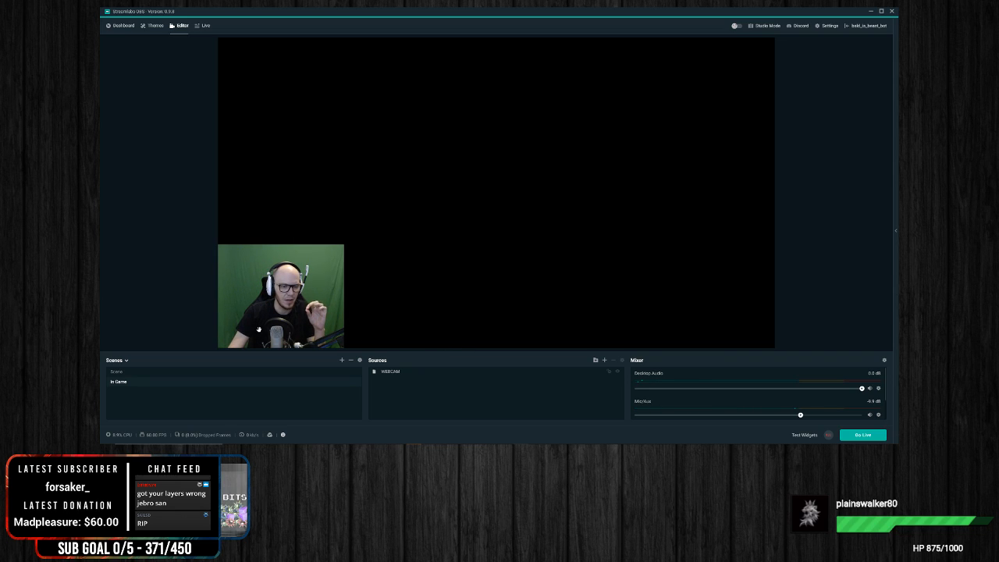
right_click(467, 408)
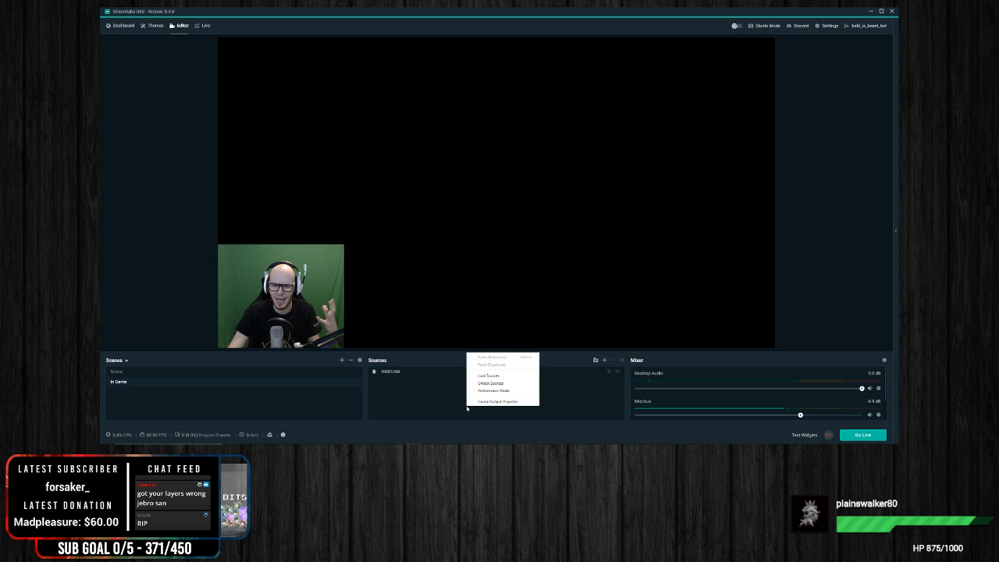
left_click(603, 370)
left_click(604, 360)
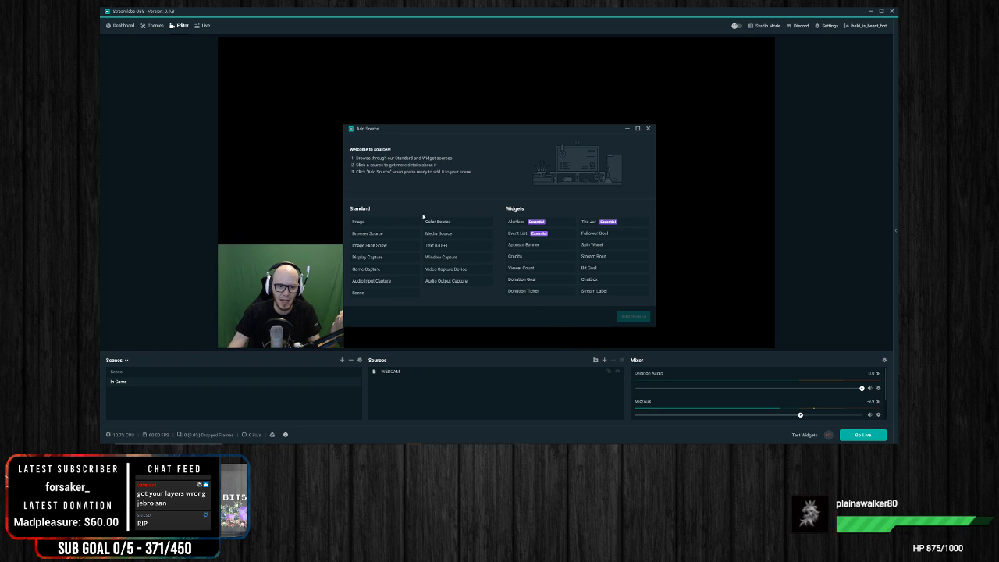
left_click(366, 269)
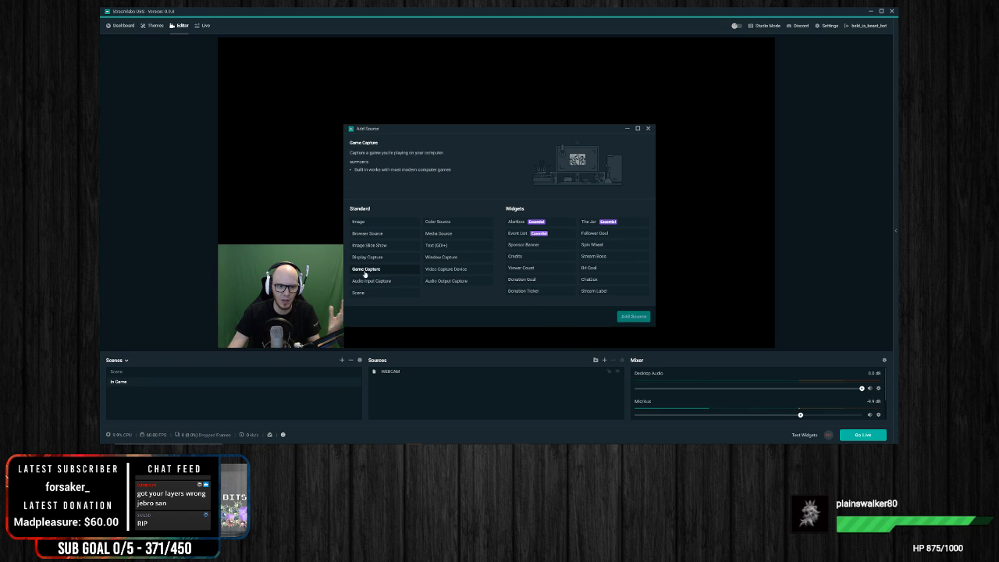
left_click(627, 319)
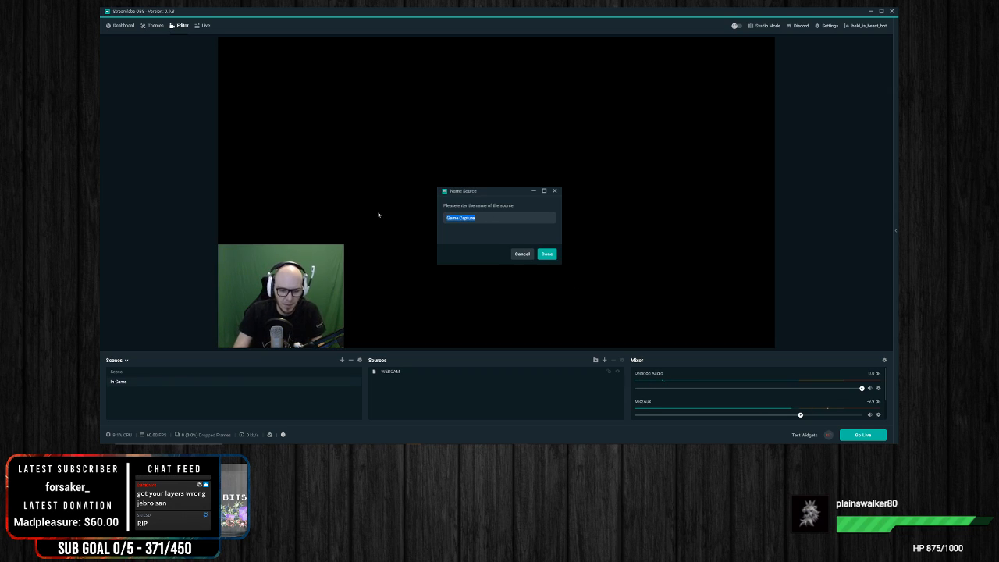
type("Guild Wars 2")
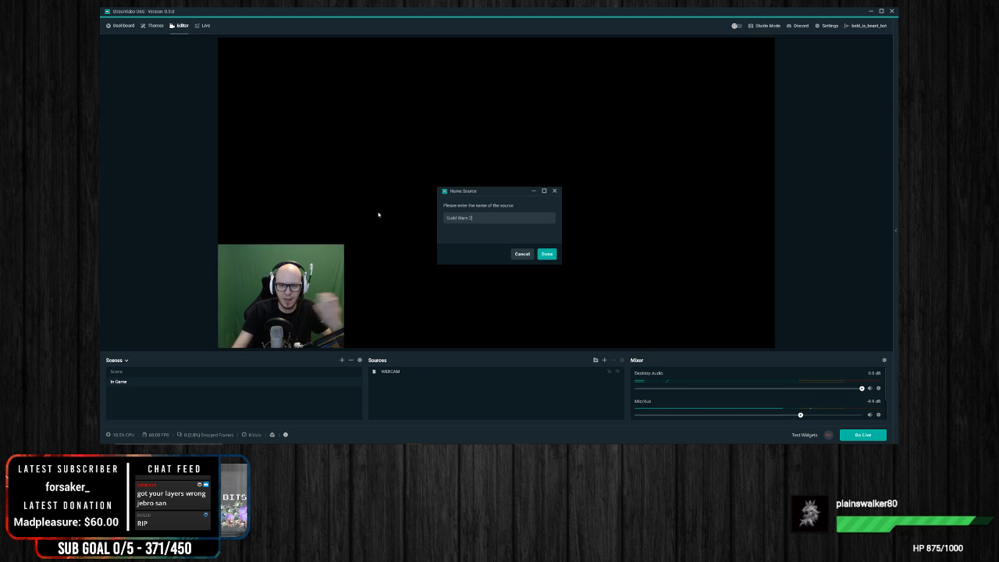
left_click(549, 255)
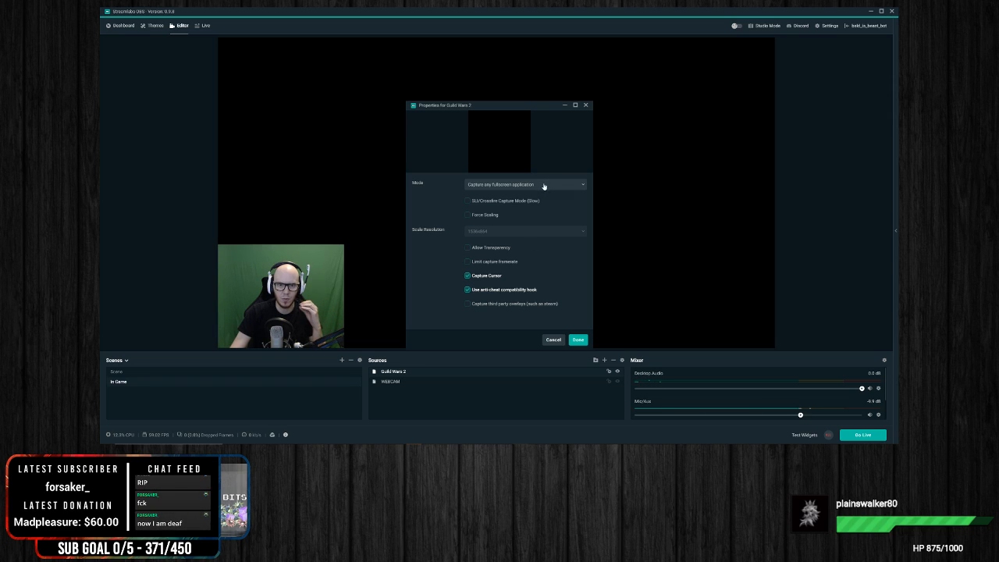
Step: Set the Guild Wars 2 source to capture a specific window, choose [Gw2-64.exe]: Guild Wars 2, and accept the properties
left_click(546, 186)
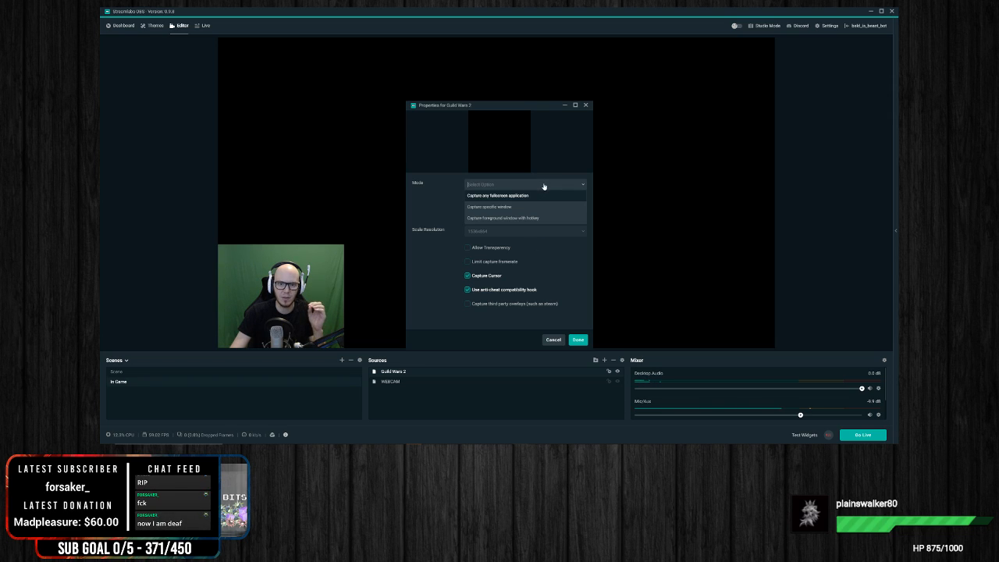
left_click(489, 207)
left_click(523, 204)
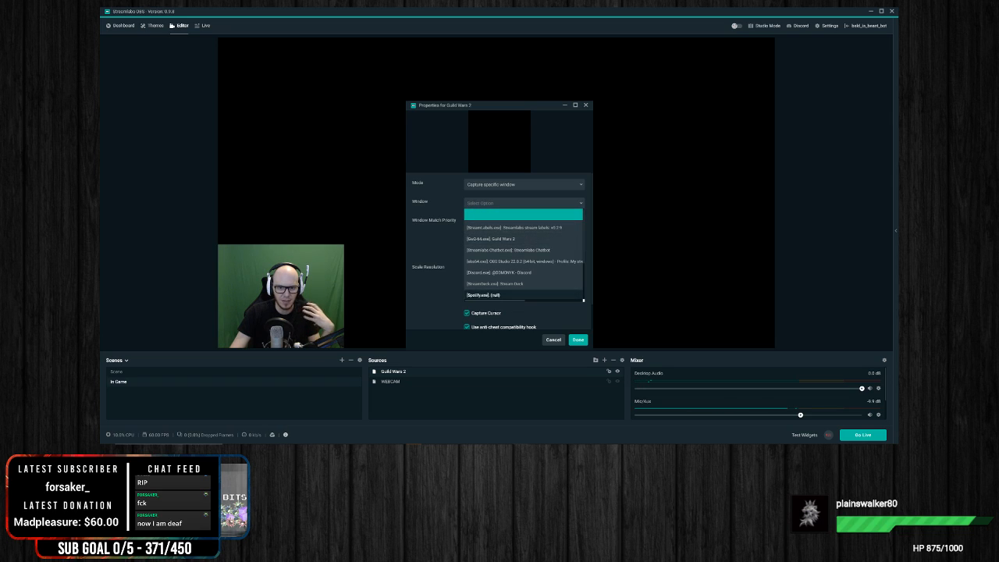
left_click(517, 240)
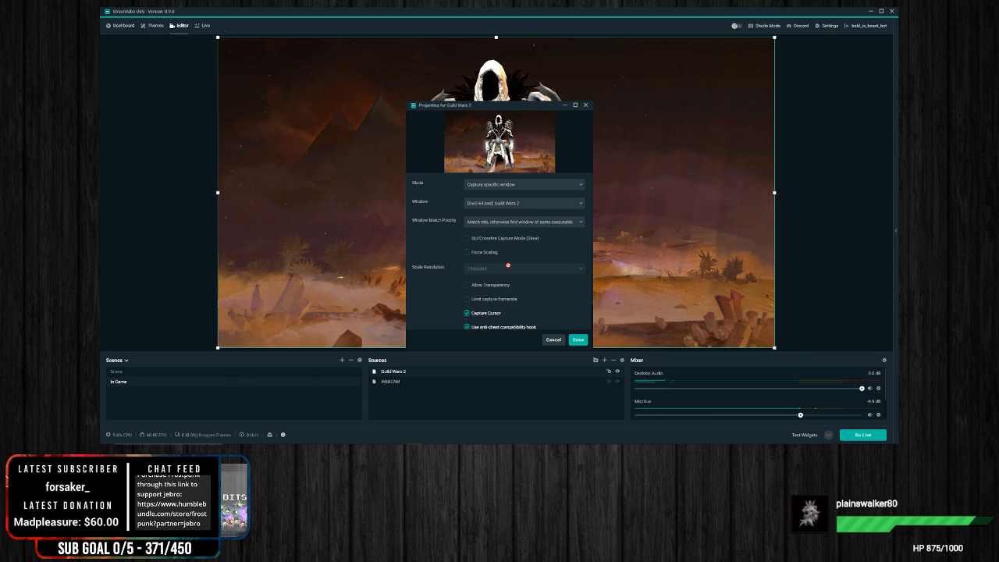
scroll(523, 312, "down", 1)
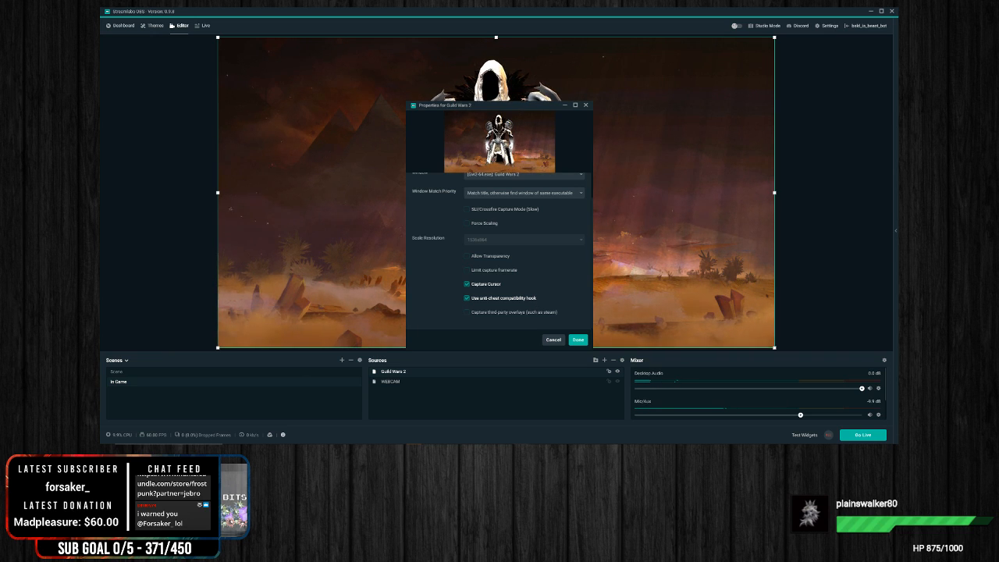
left_click(581, 341)
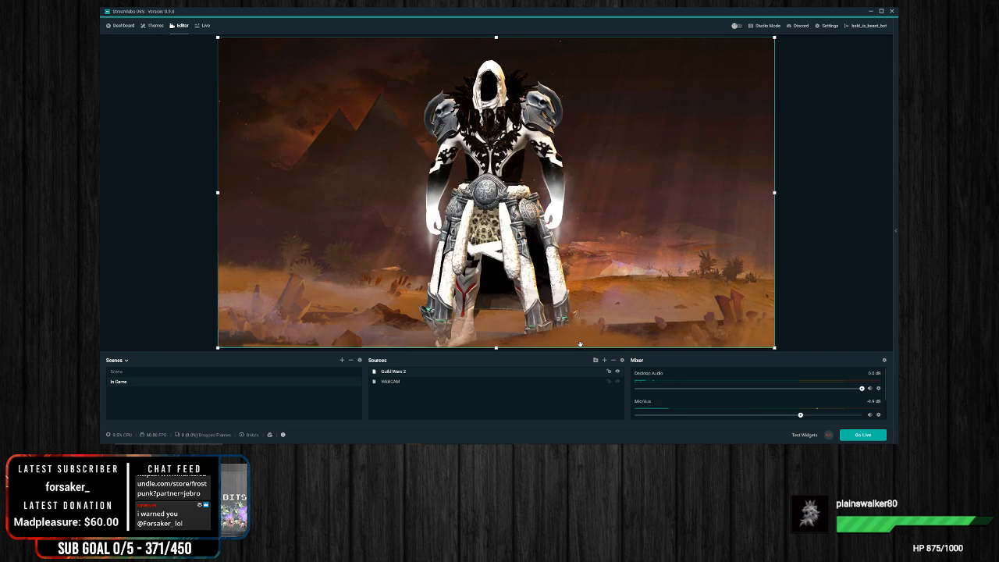
Step: Move the WEBCAM source above the Guild Wars 2 source in the layer order
left_click(841, 245)
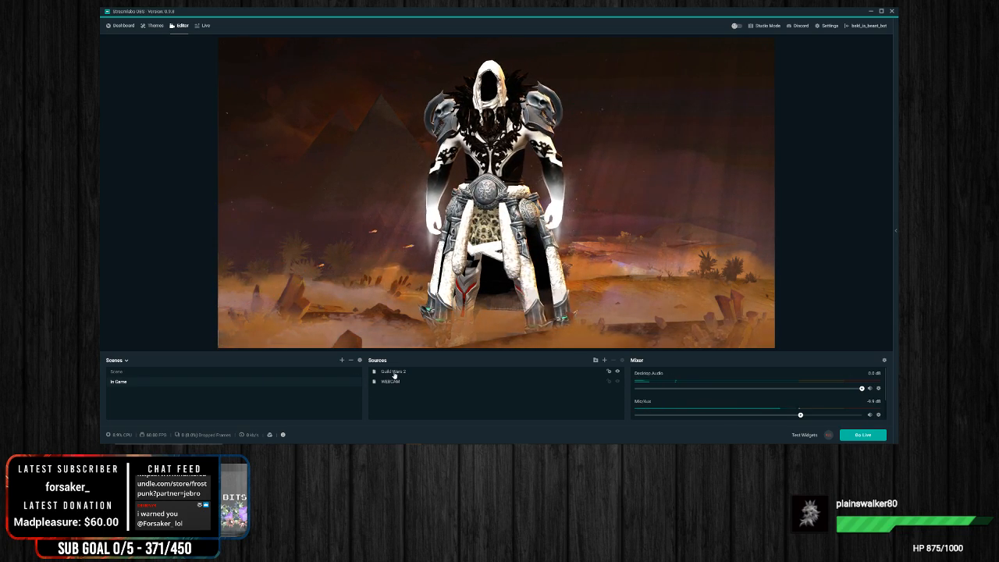
left_click_drag(389, 382, 400, 372)
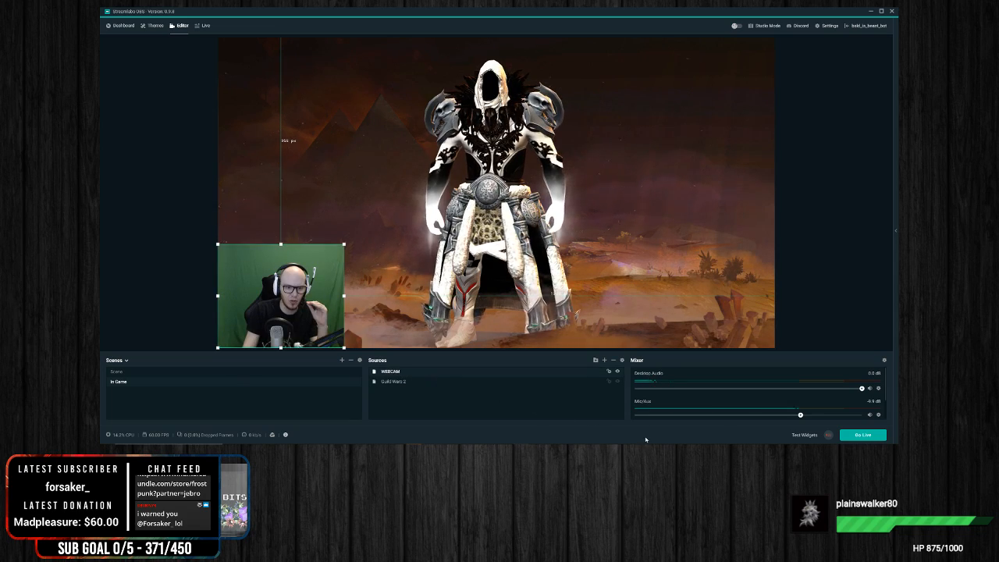
right_click(396, 374)
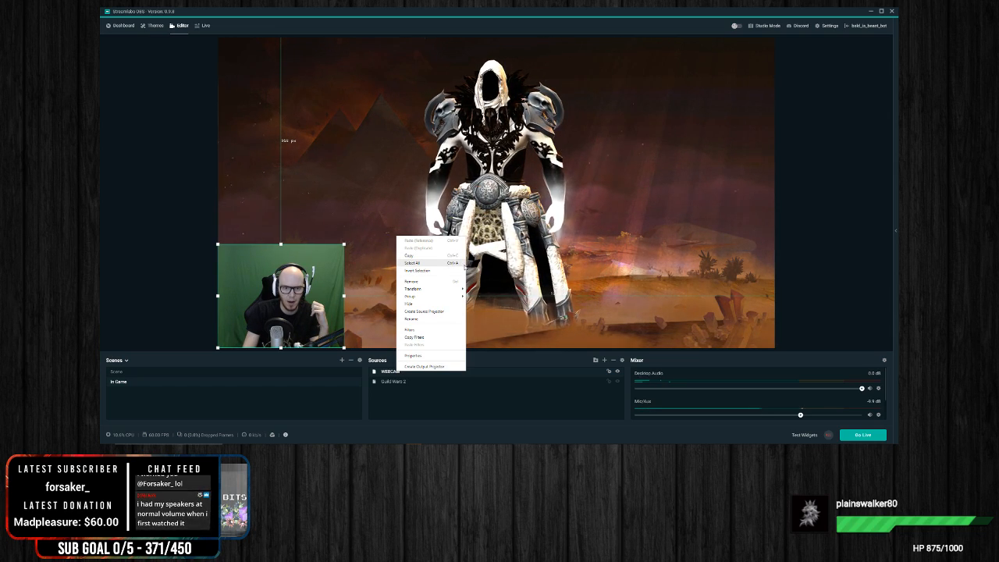
left_click(471, 407)
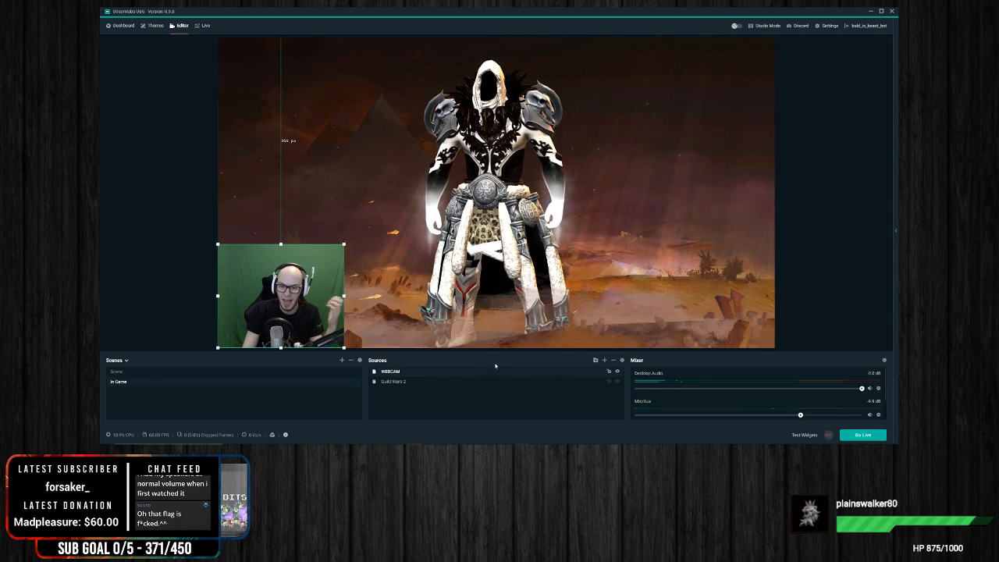
right_click(434, 374)
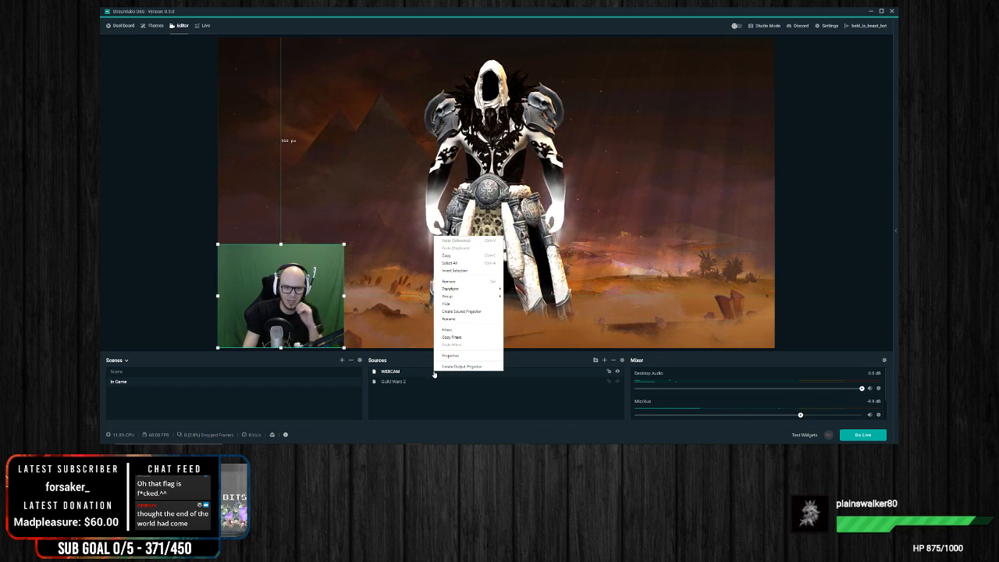
left_click(467, 336)
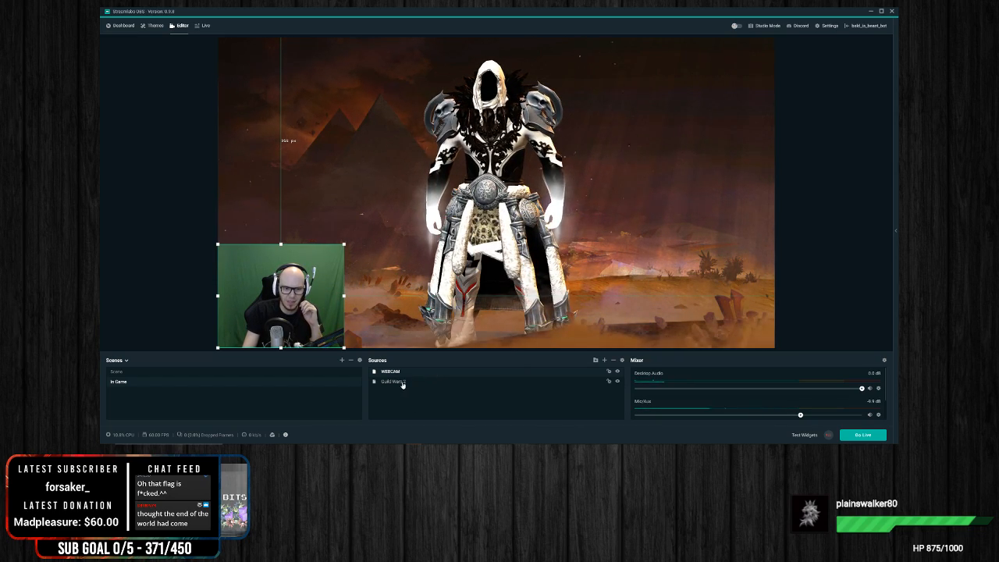
left_click(399, 381)
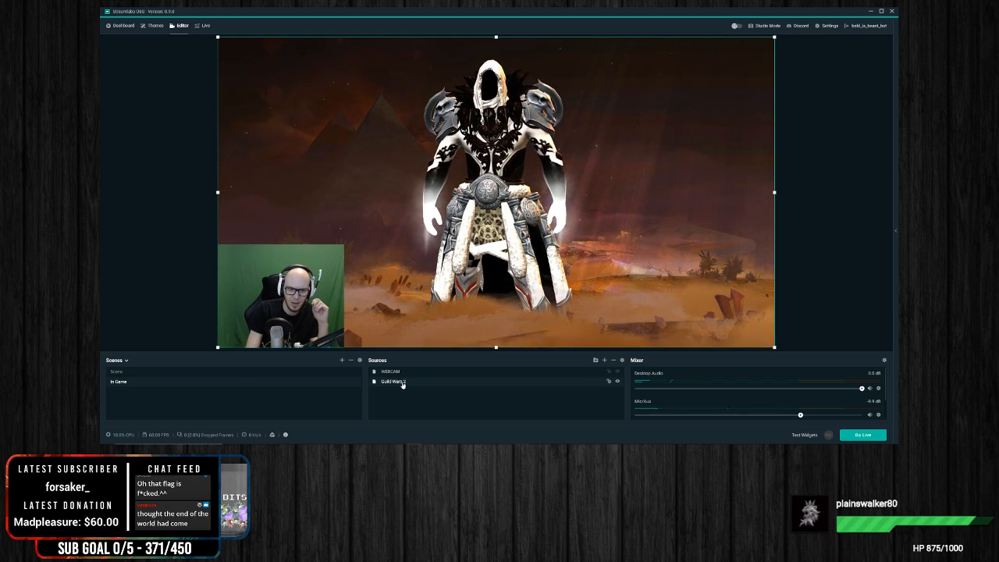
left_click(394, 372)
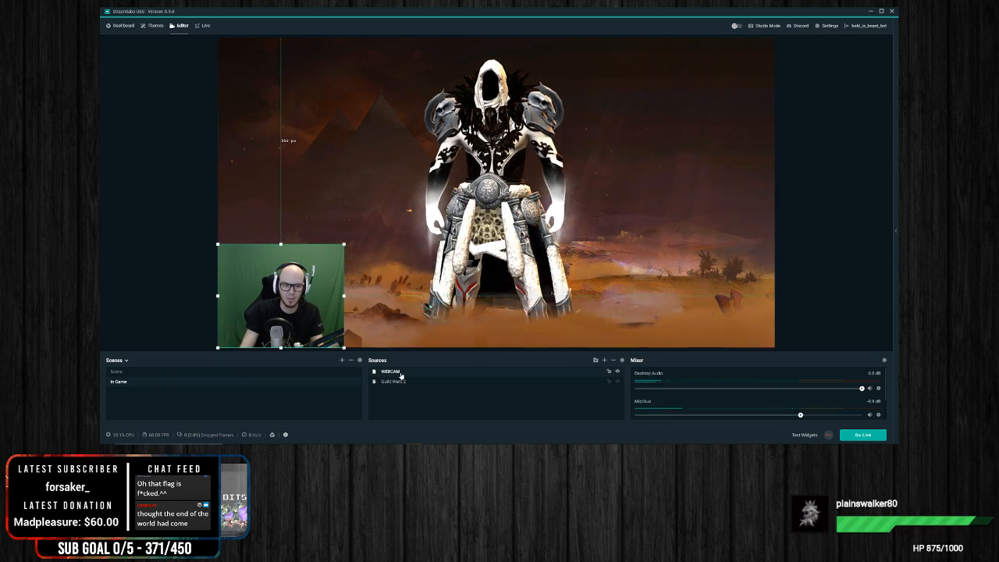
right_click(400, 373)
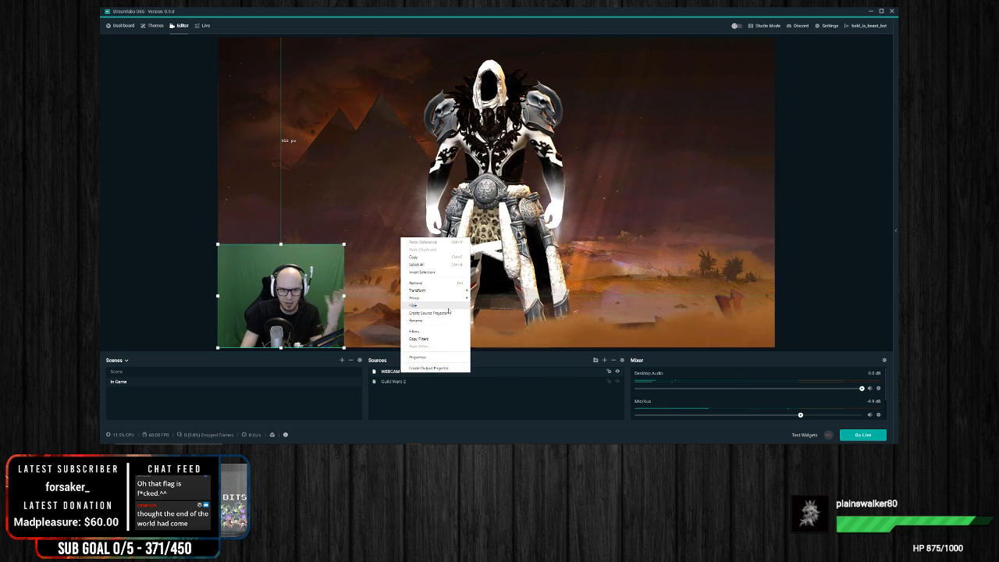
mouse_move(449, 298)
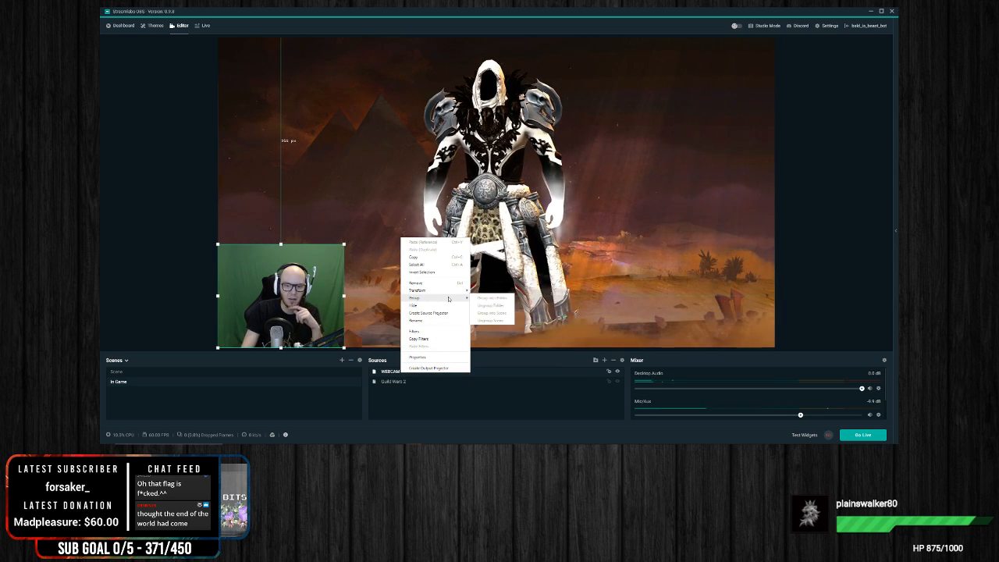
left_click(503, 416)
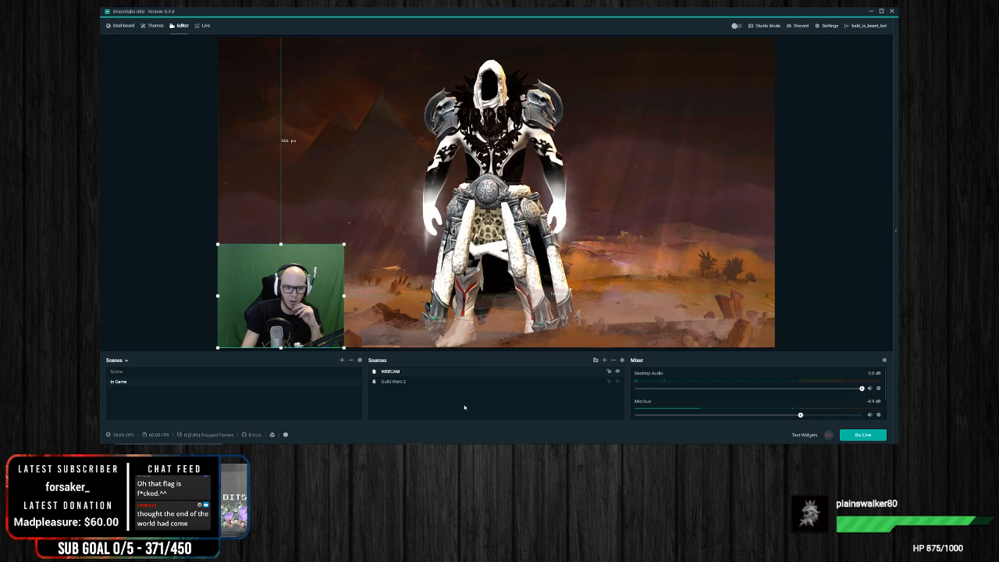
right_click(399, 373)
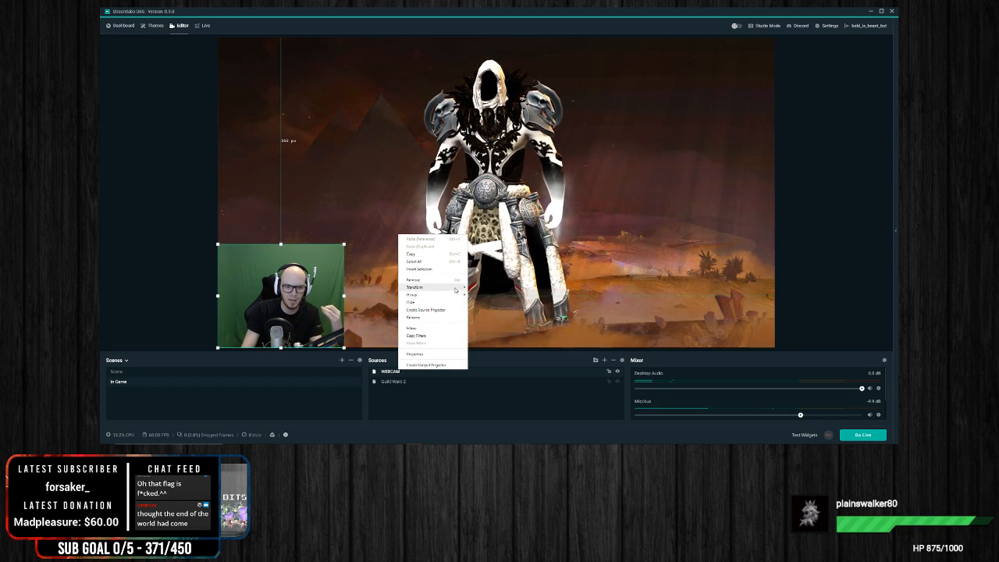
mouse_move(461, 287)
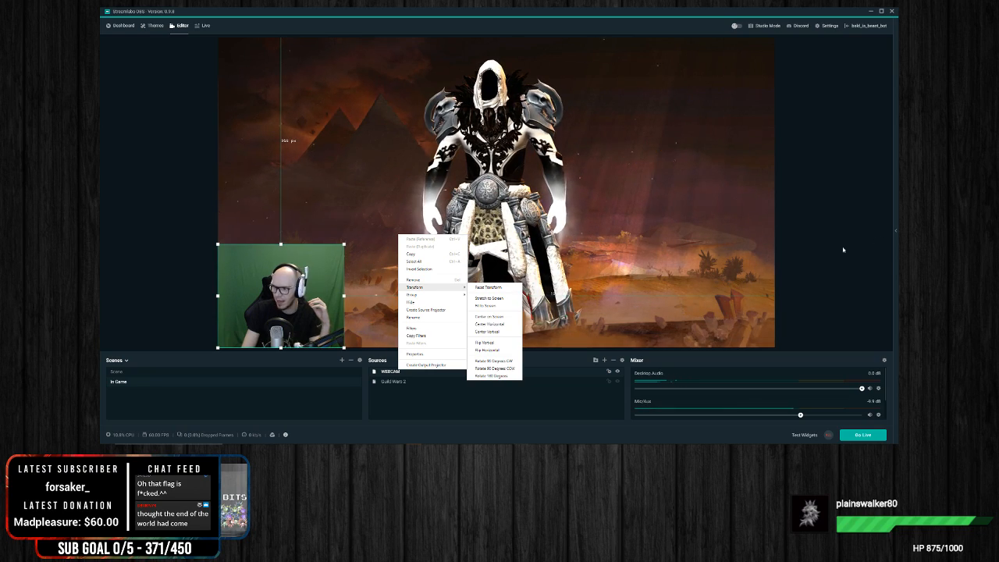
left_click(439, 400)
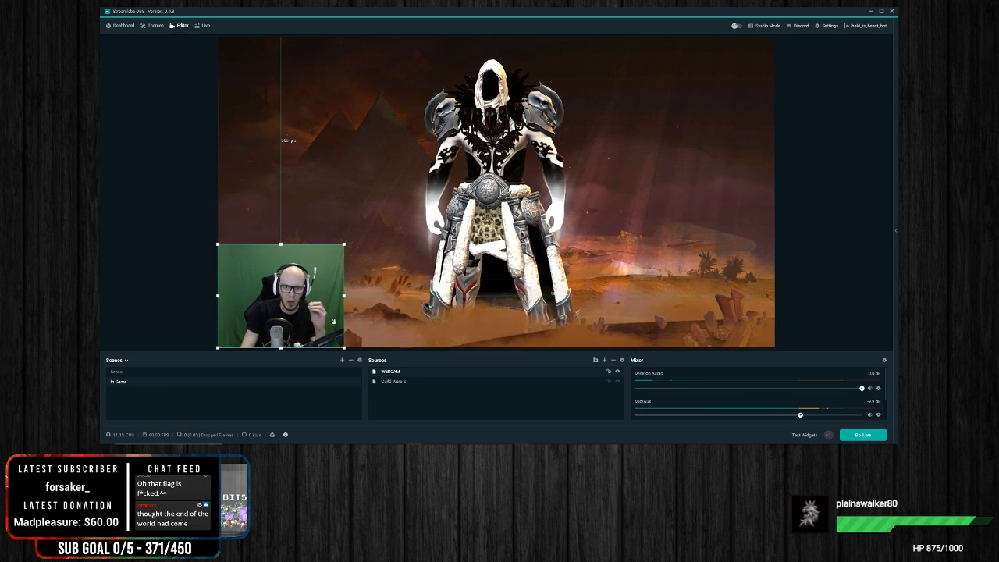
left_click(835, 257)
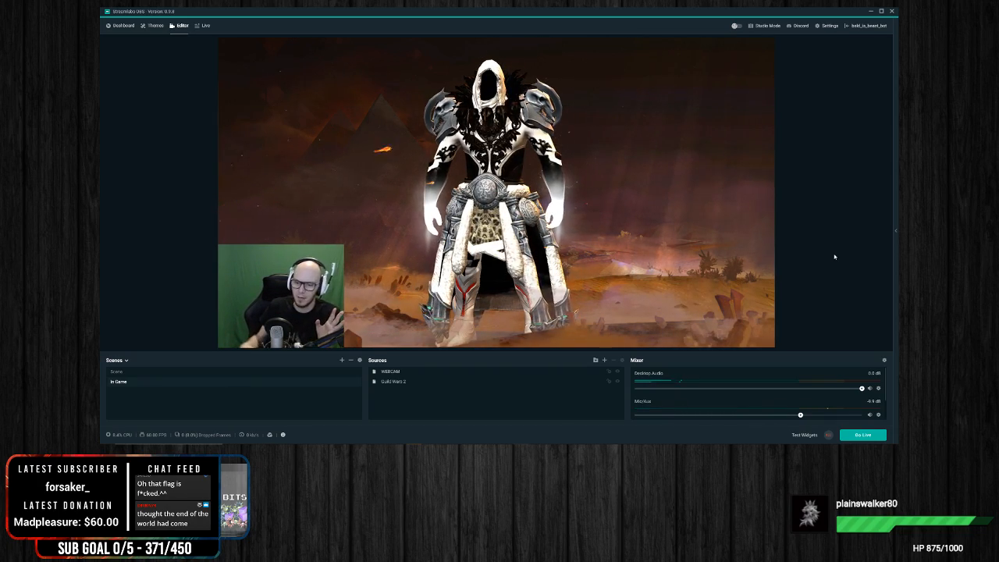
left_click(288, 302)
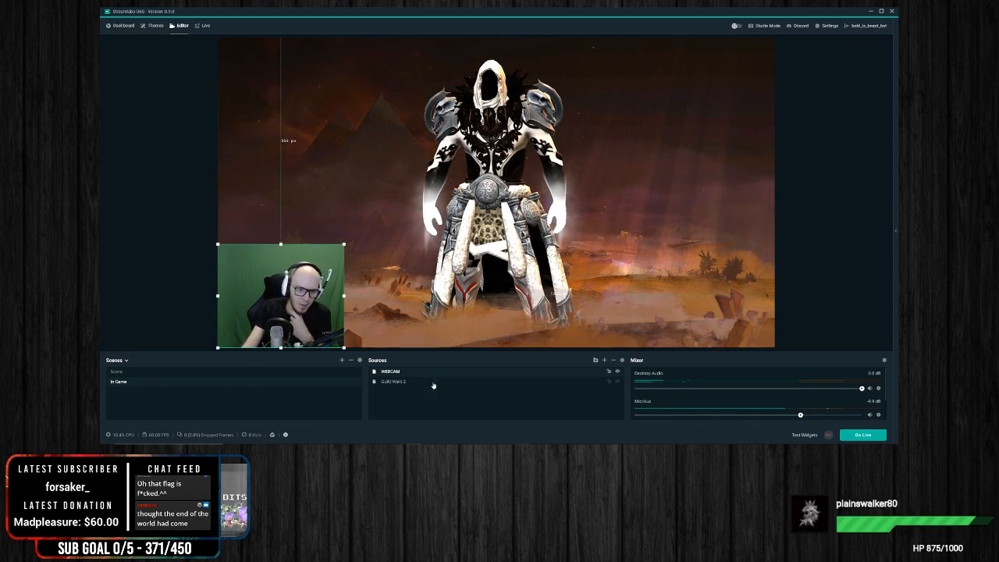
right_click(320, 324)
left_click(812, 310)
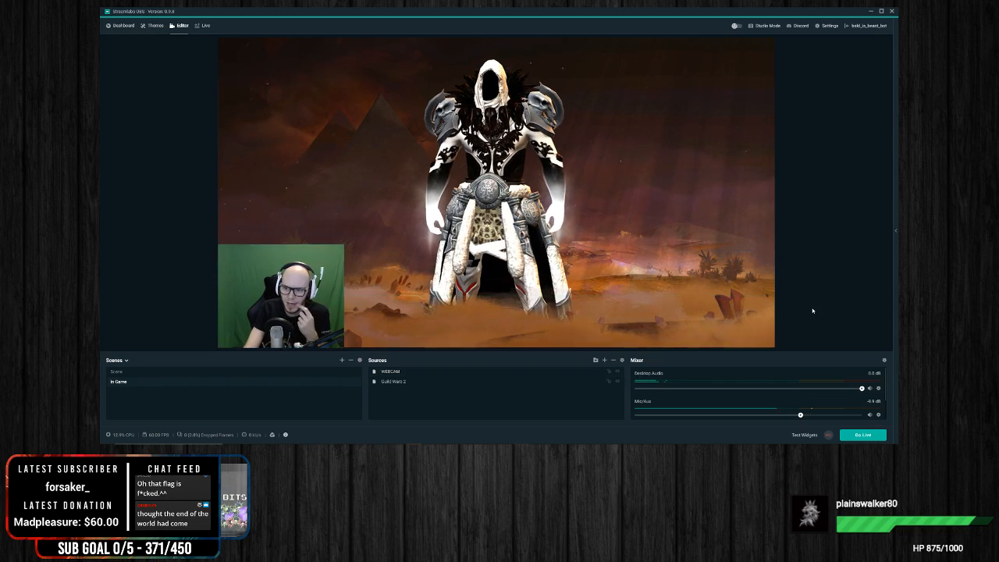
Step: Flip the WEBCAM source horizontally so the camera image is mirrored
left_click(299, 310)
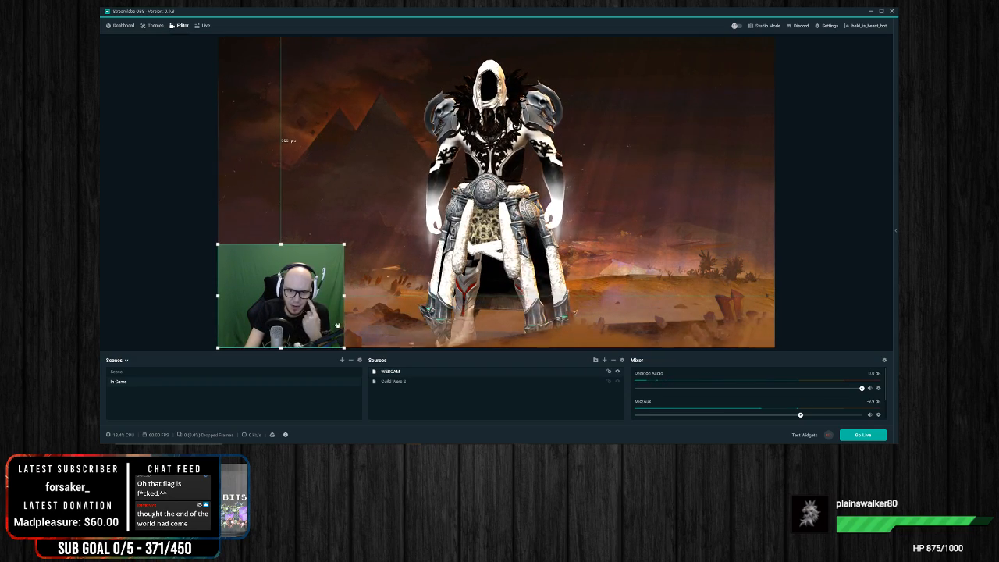
right_click(297, 311)
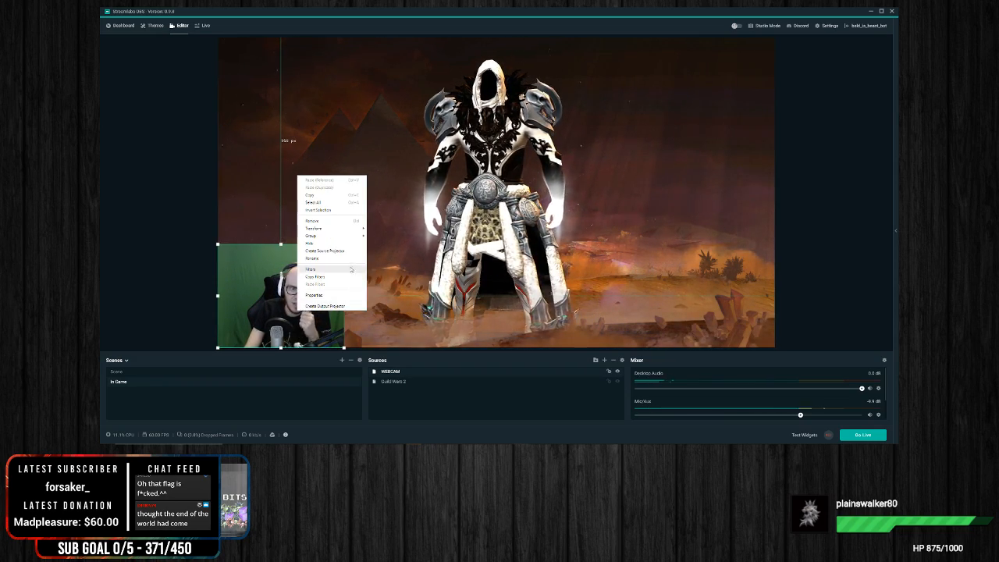
mouse_move(360, 227)
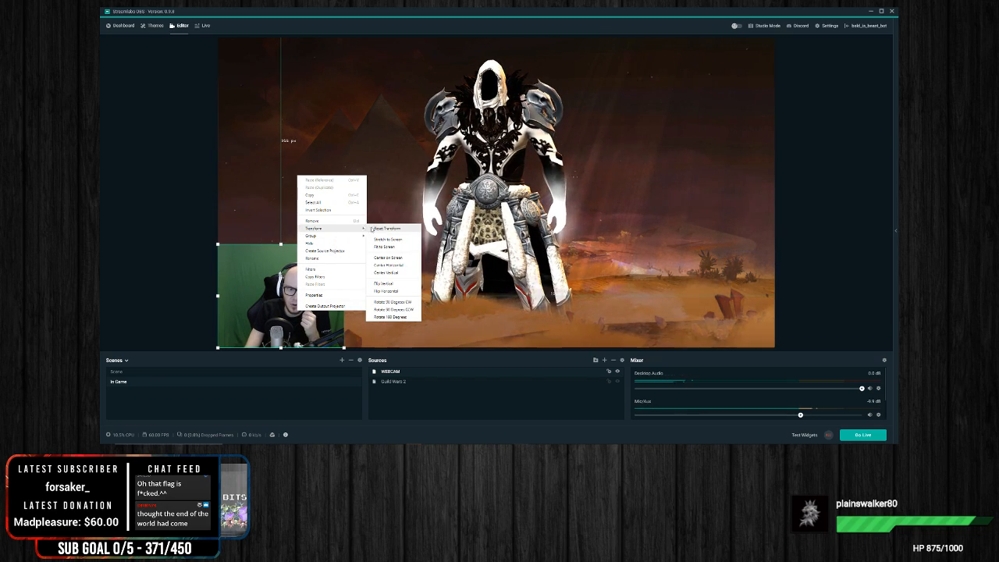
left_click(409, 291)
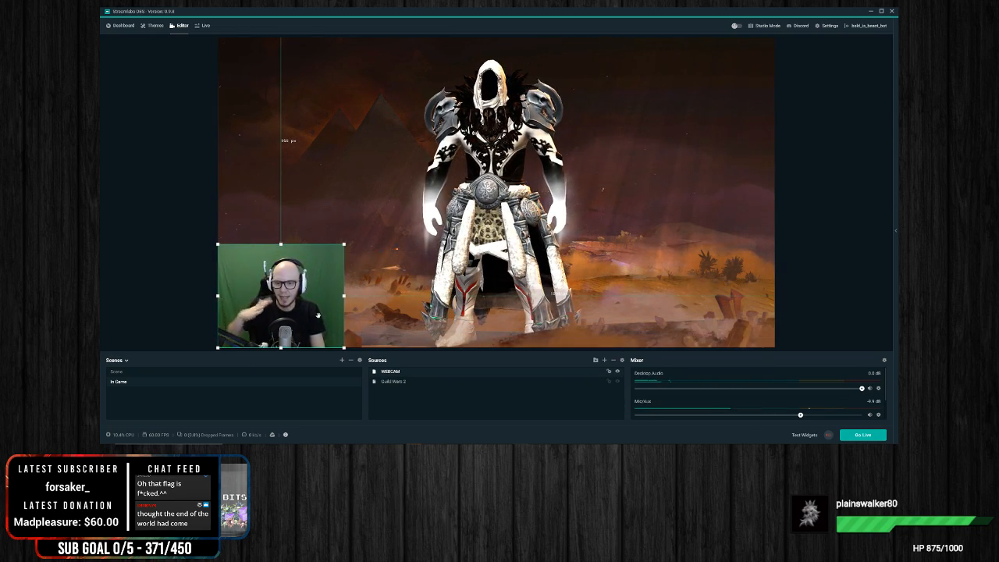
right_click(303, 316)
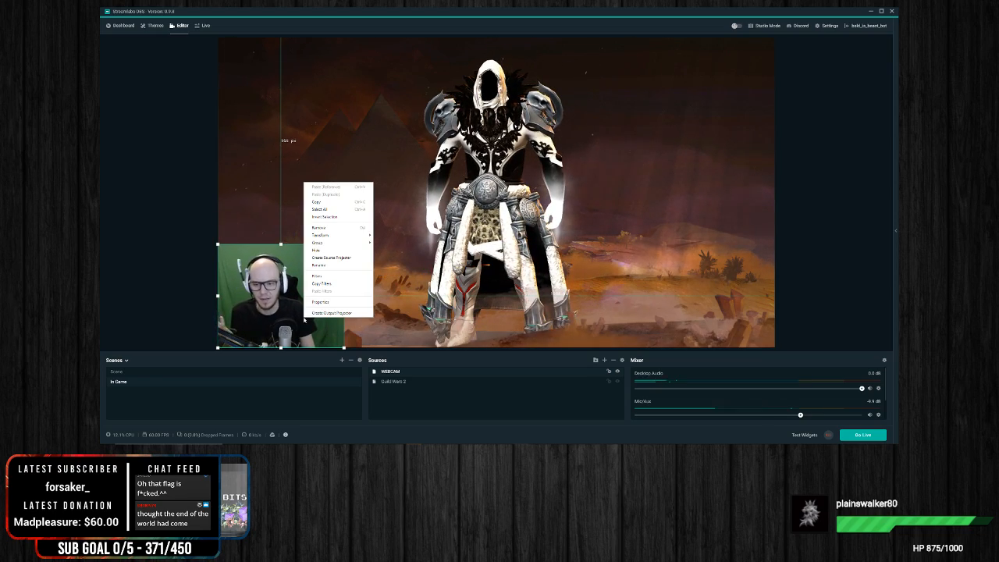
left_click(815, 307)
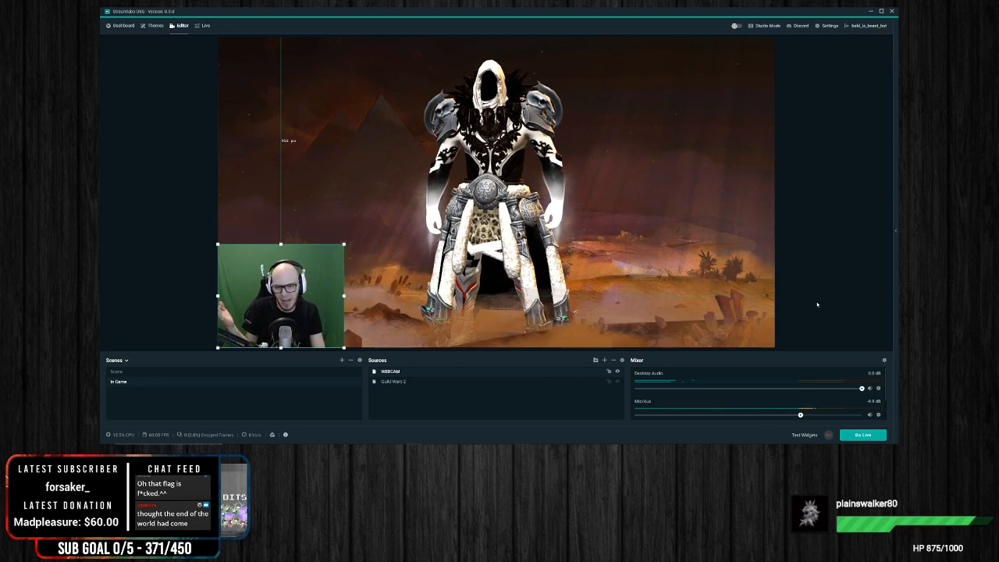
left_click(816, 307)
left_click(270, 331)
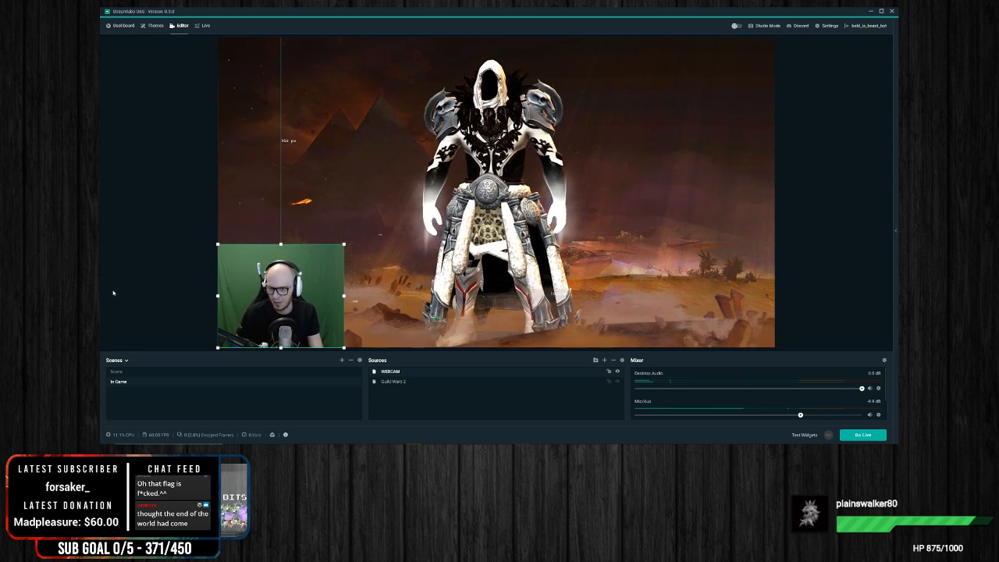
left_click(156, 296)
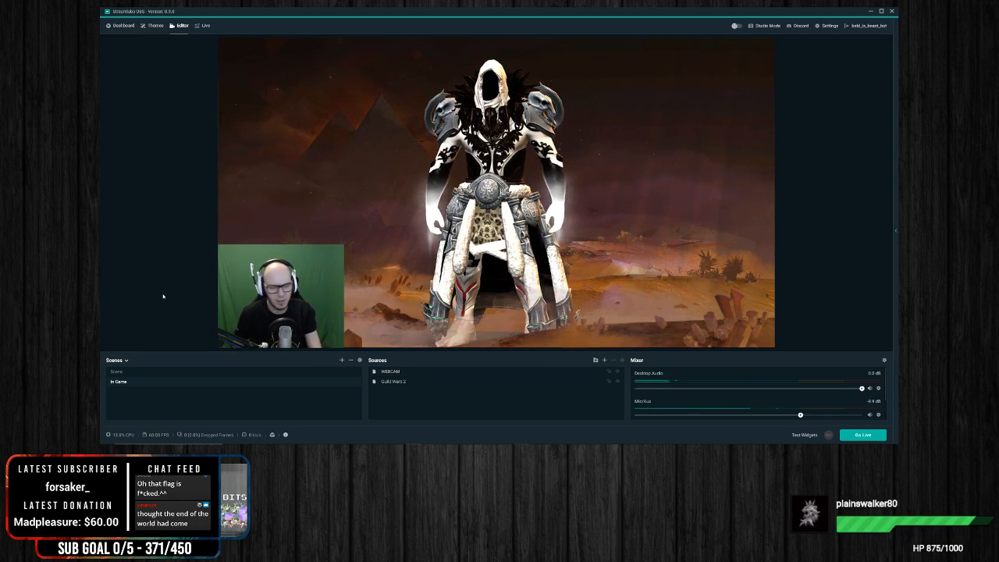
left_click(292, 314)
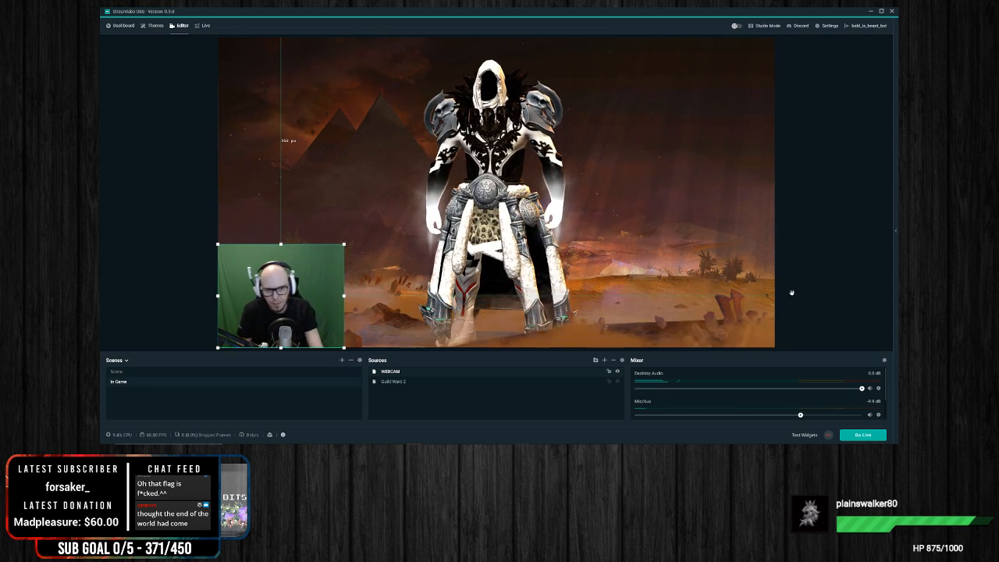
left_click(860, 277)
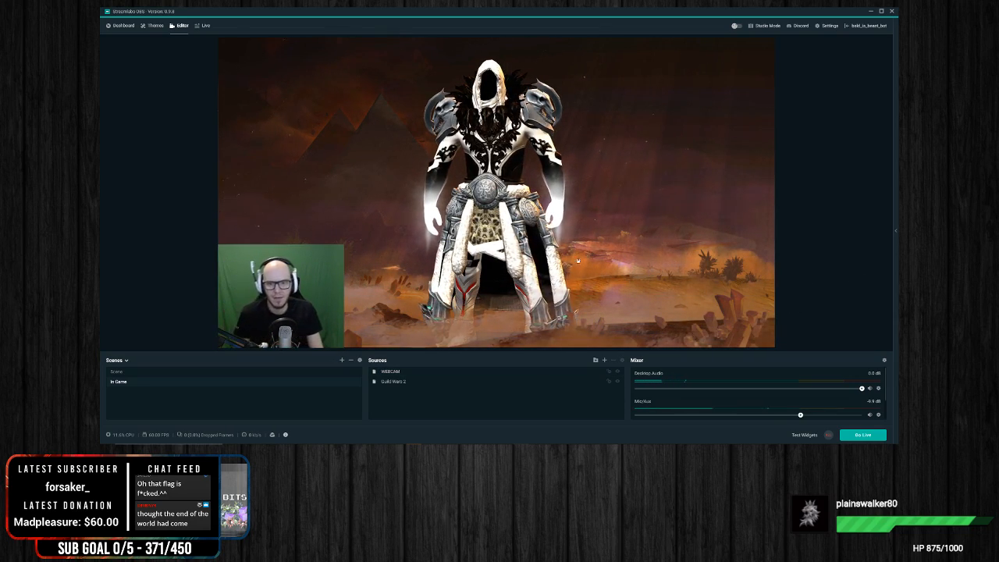
left_click(298, 281)
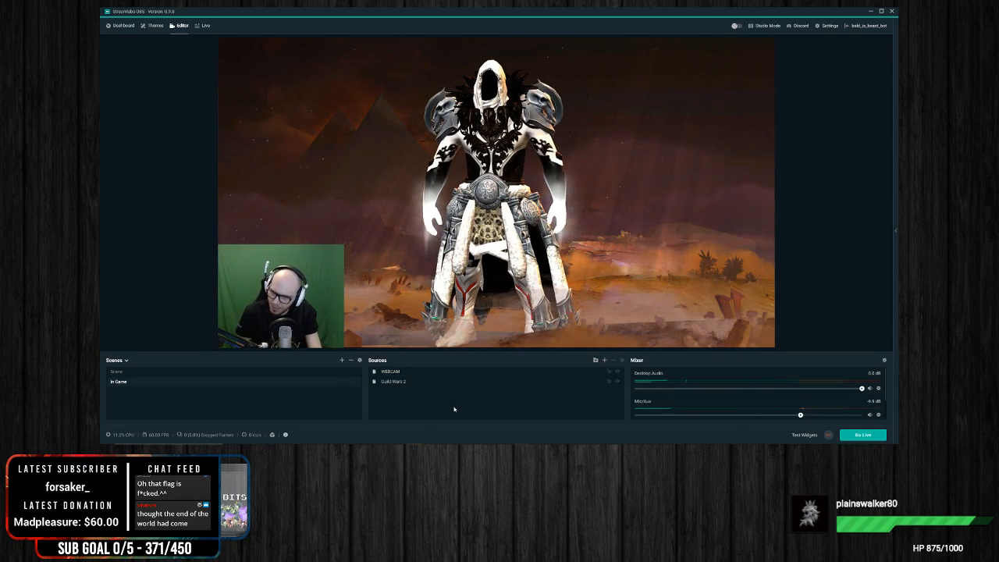
Step: Add an Alertbox widget source to the In Game scene, keeping the name Alert Box
left_click(604, 360)
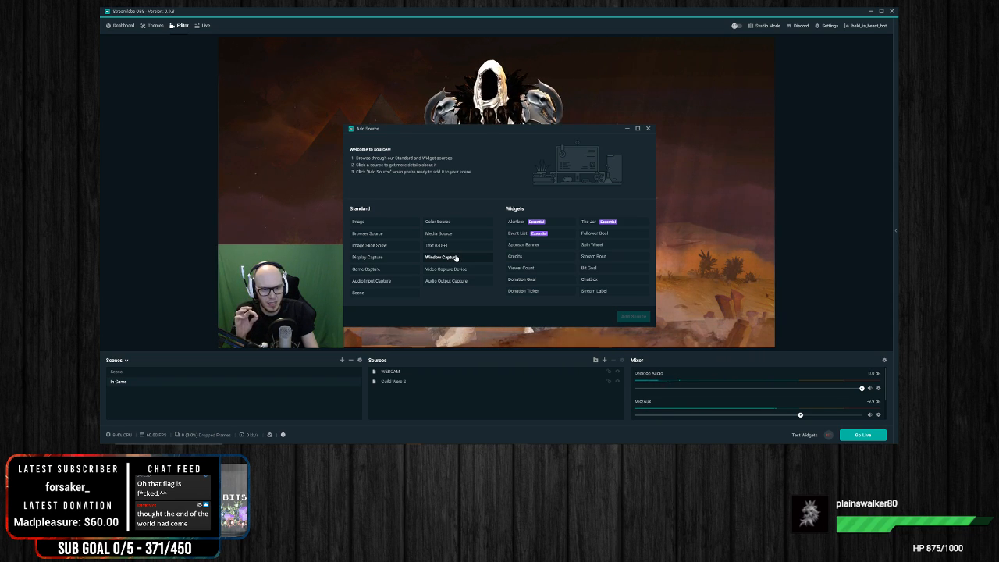
left_click(518, 226)
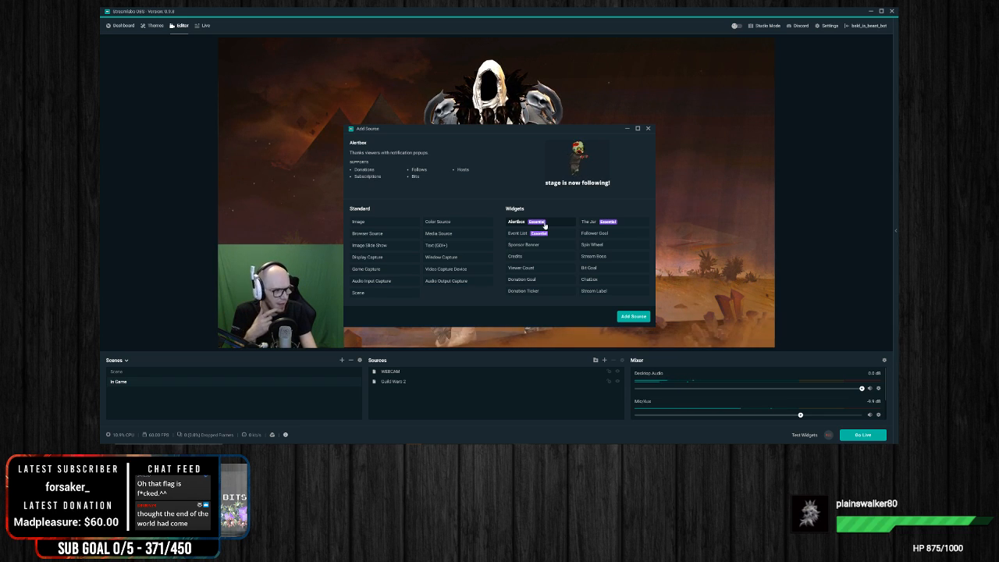
left_click(638, 315)
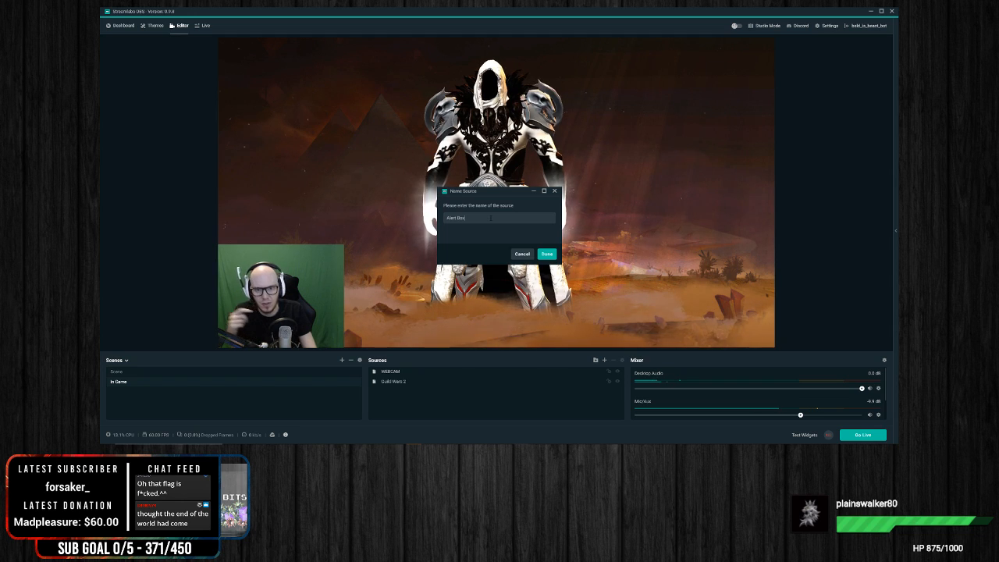
left_click_drag(491, 217, 397, 216)
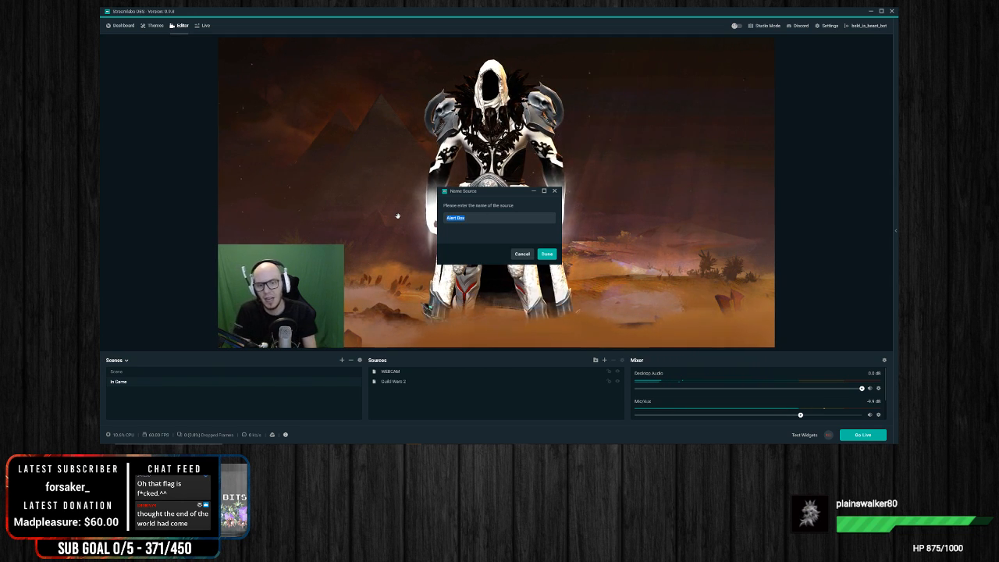
left_click(525, 217)
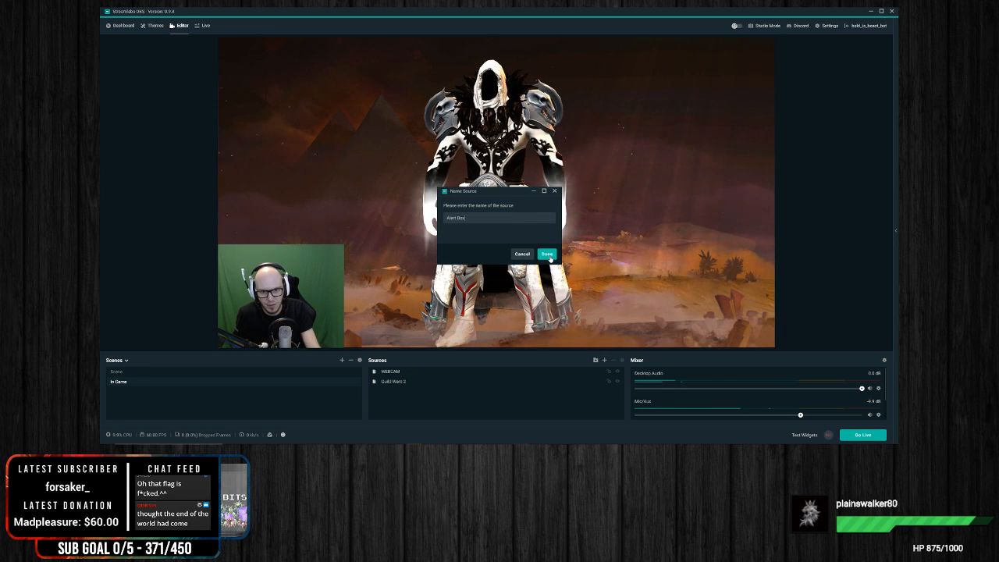
left_click(548, 255)
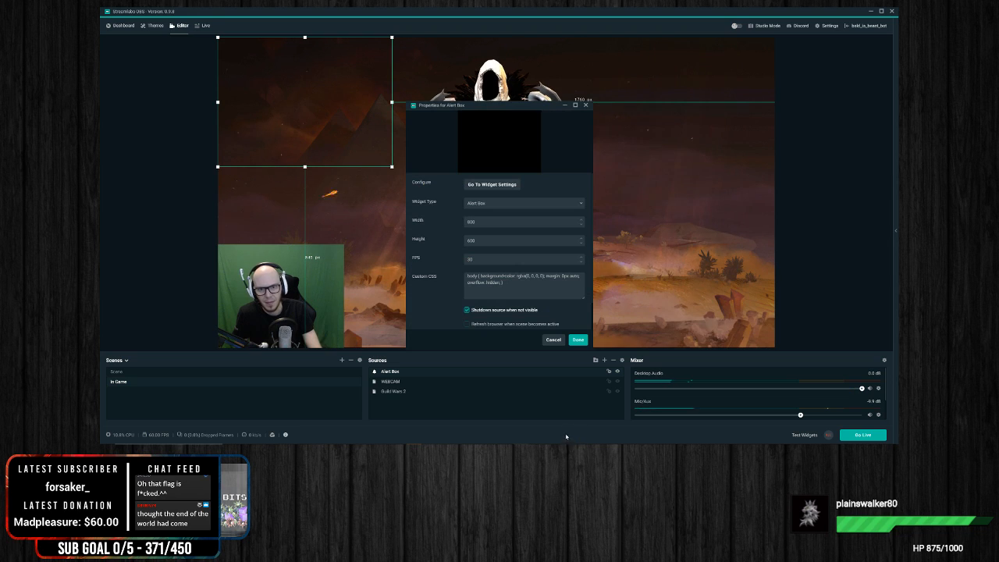
Step: Move the Alert Box to the horizontal center along the canvas's upper edge and keep its widget type as Alert Box
left_click_drag(325, 138, 517, 138)
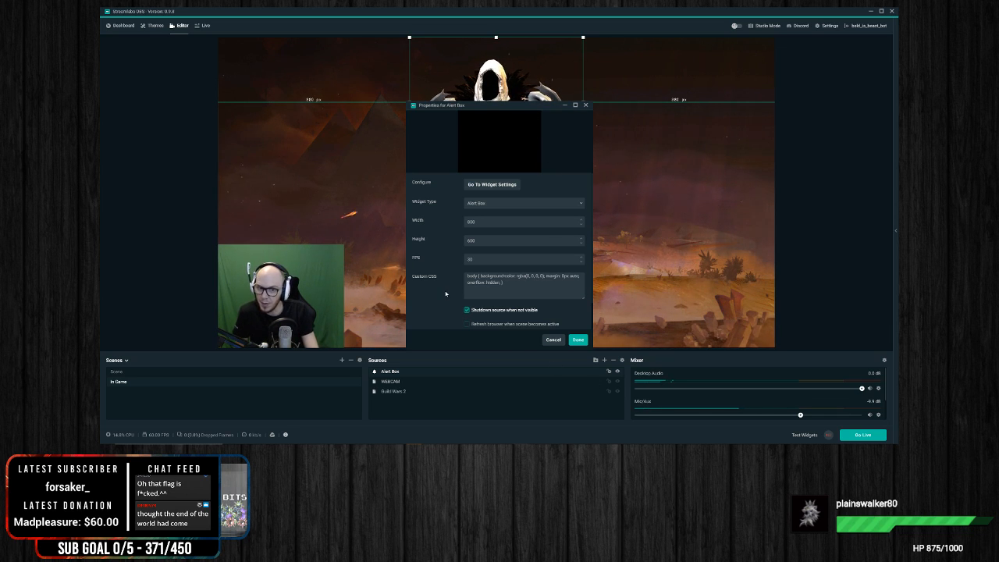
scroll(445, 294, "down", 1)
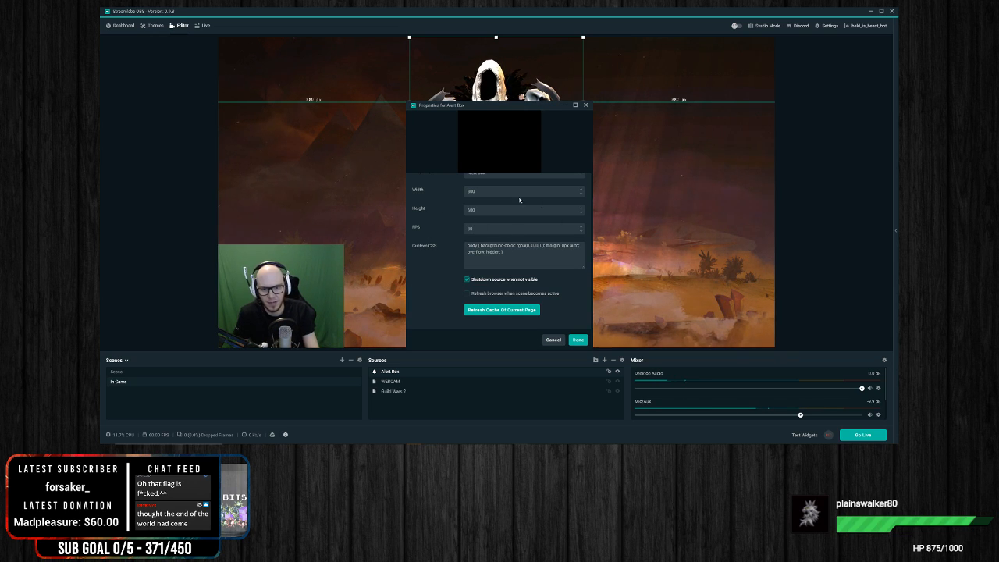
scroll(440, 282, "up", 1)
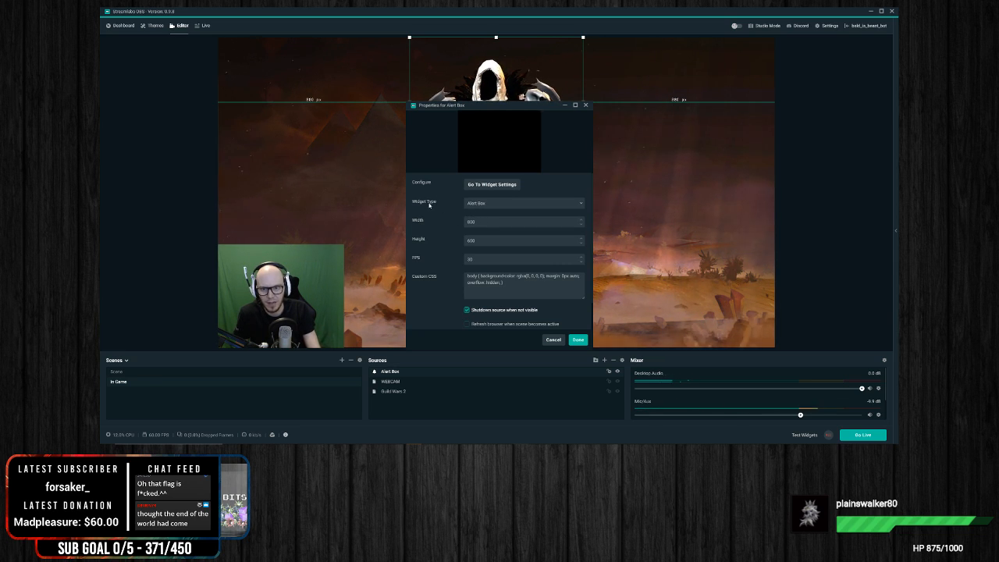
left_click(542, 203)
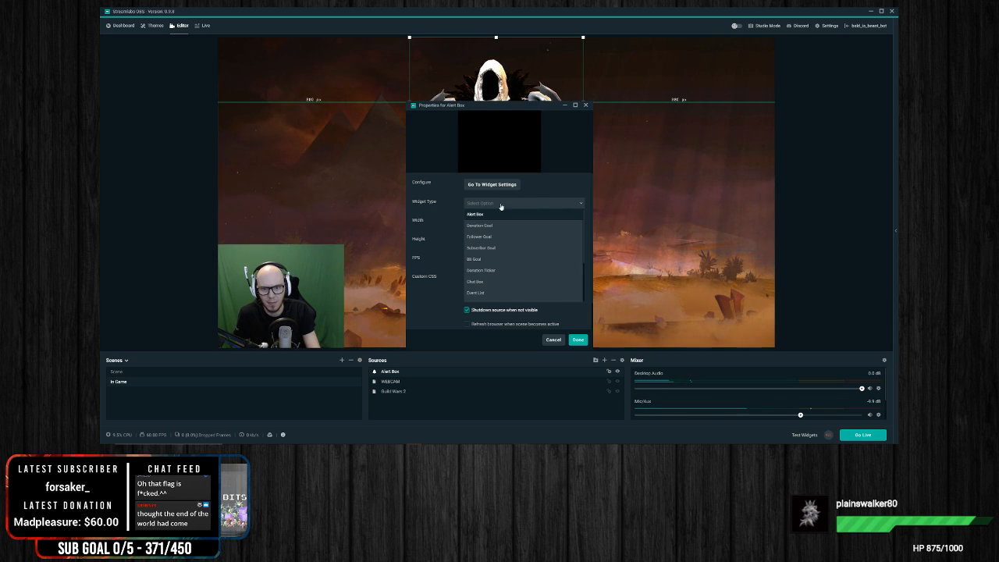
left_click(478, 214)
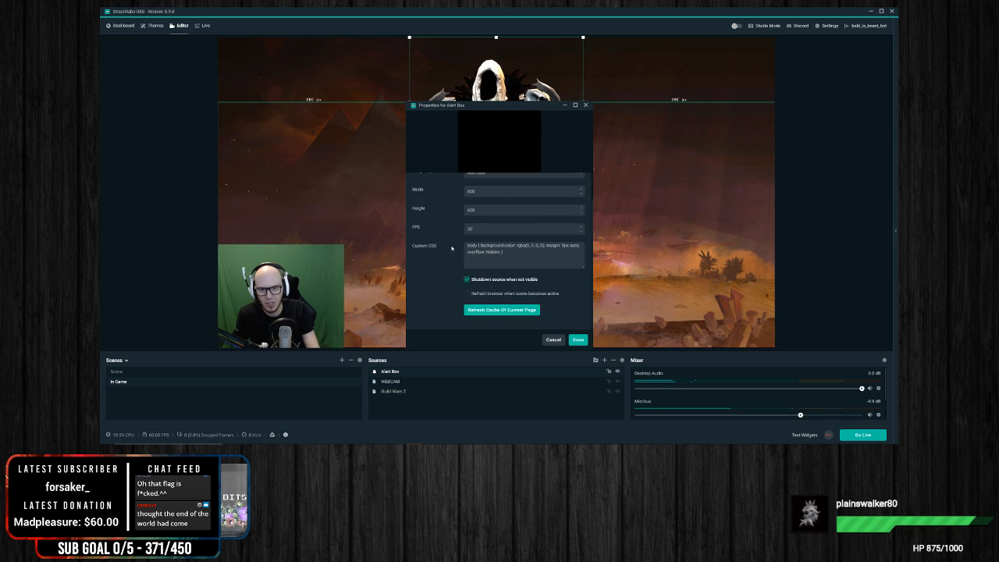
Step: Review the Alert Box source's widget settings link, available widget types and properties, keeping Alert Box as the type
left_click(511, 185)
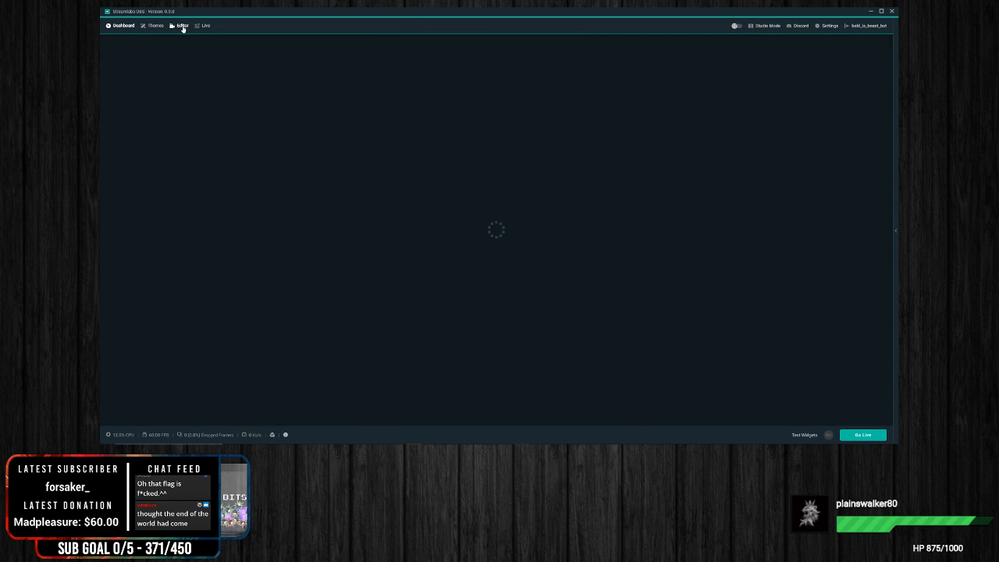
left_click(182, 26)
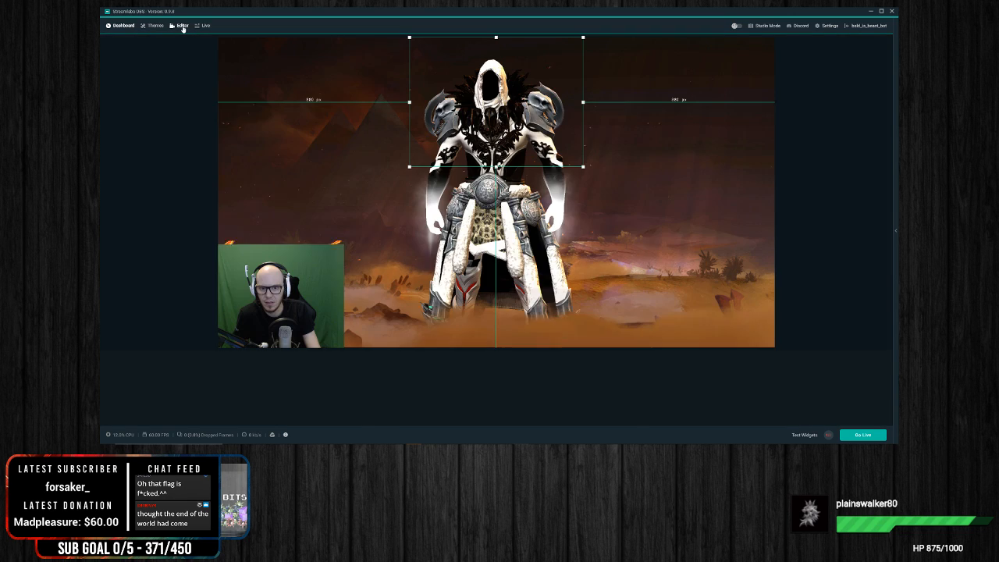
right_click(551, 155)
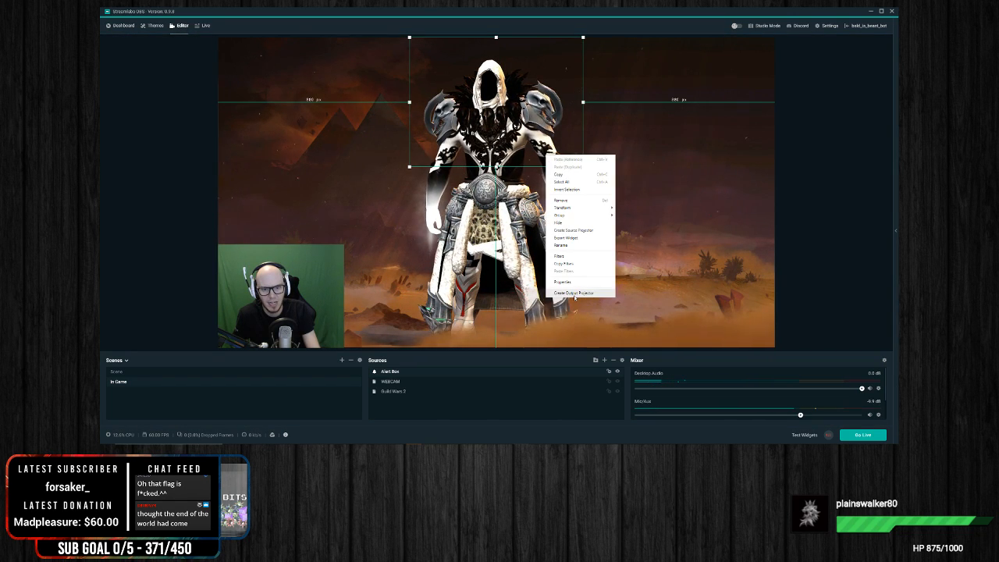
left_click(565, 282)
left_click(544, 205)
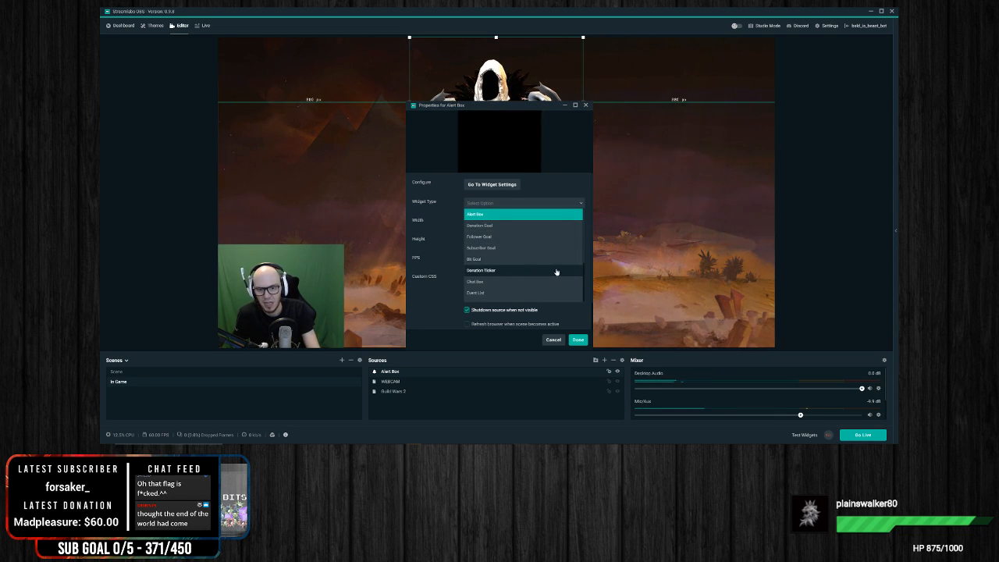
left_click(451, 190)
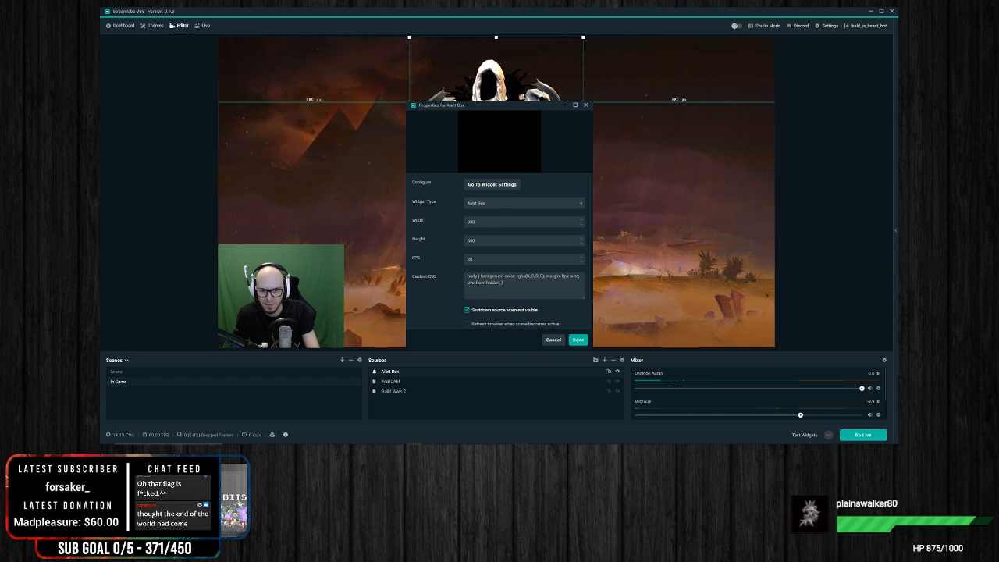
scroll(439, 307, "down", 2)
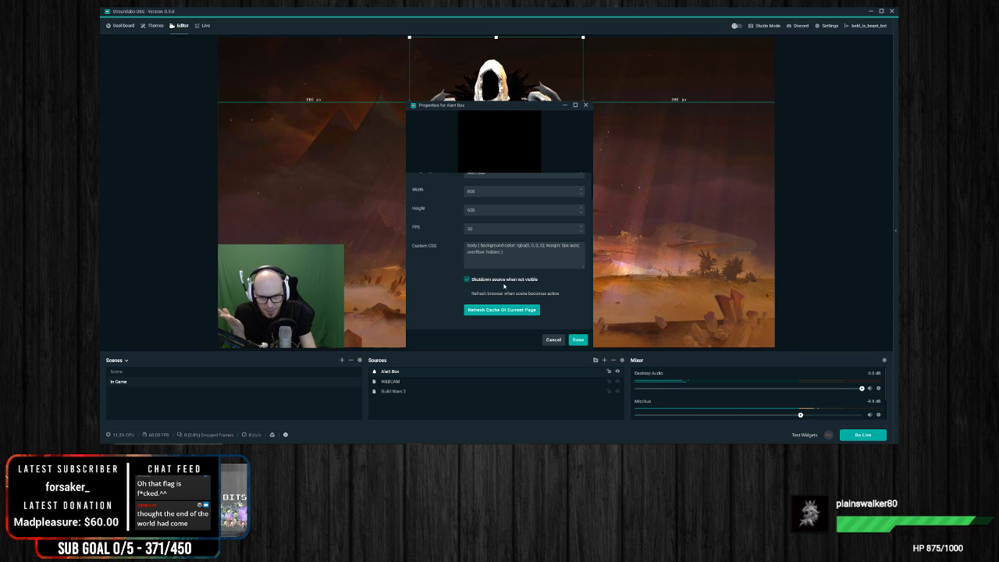
left_click(579, 340)
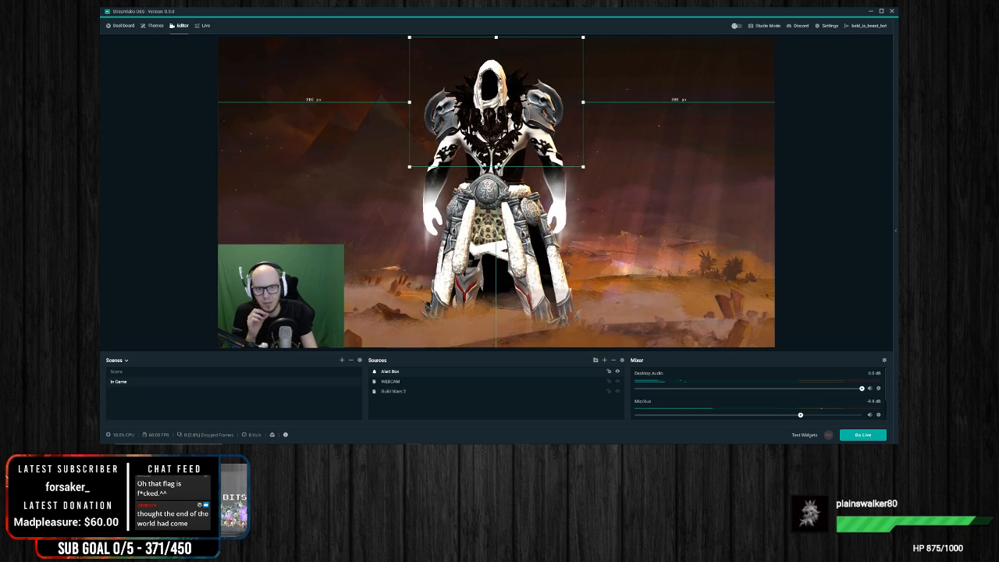
Step: Nudge the Alert Box slightly off center, test follow, subscription and donation alerts, and lower Desktop Audio to about -25.5 dB
left_click_drag(501, 115, 504, 116)
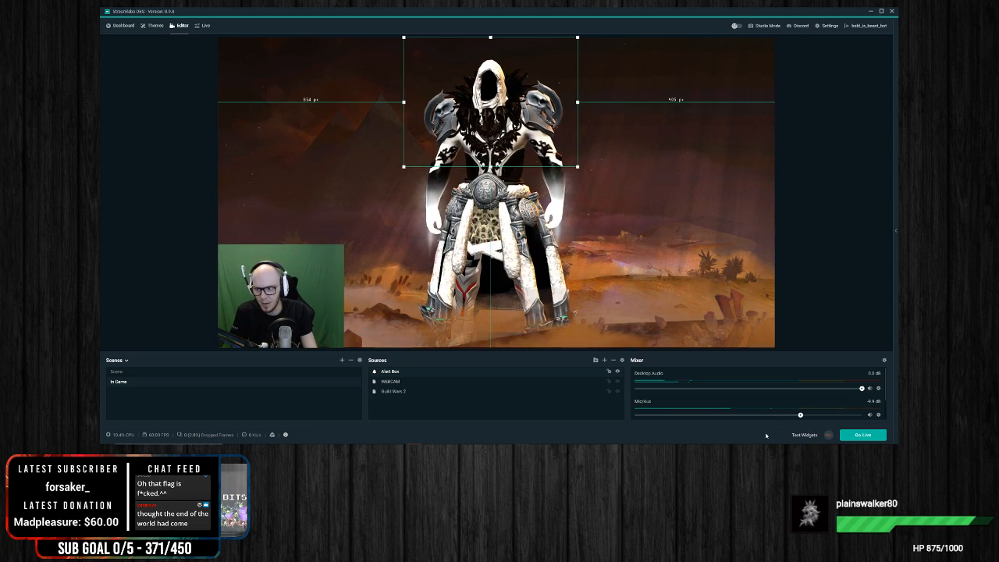
left_click(804, 435)
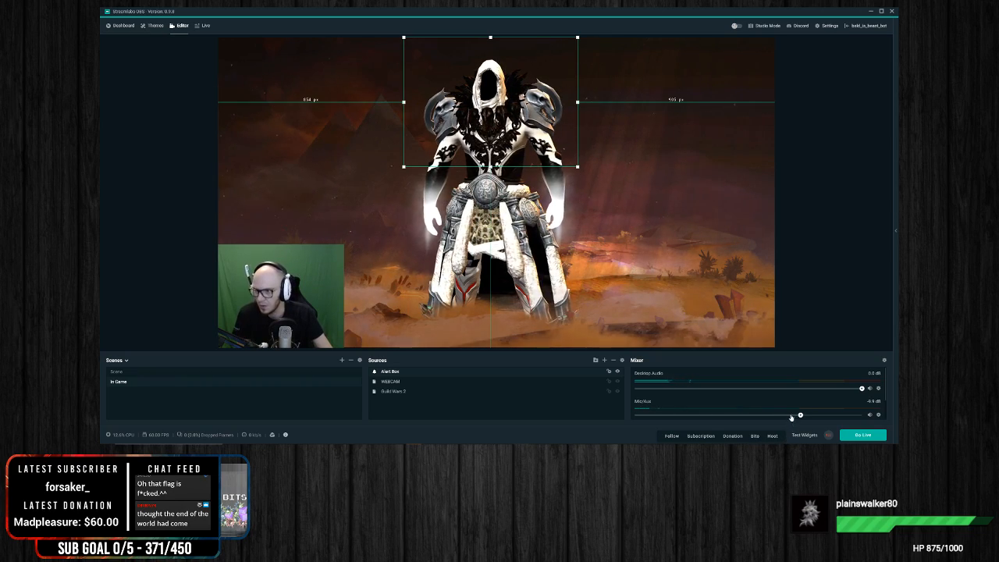
left_click(668, 437)
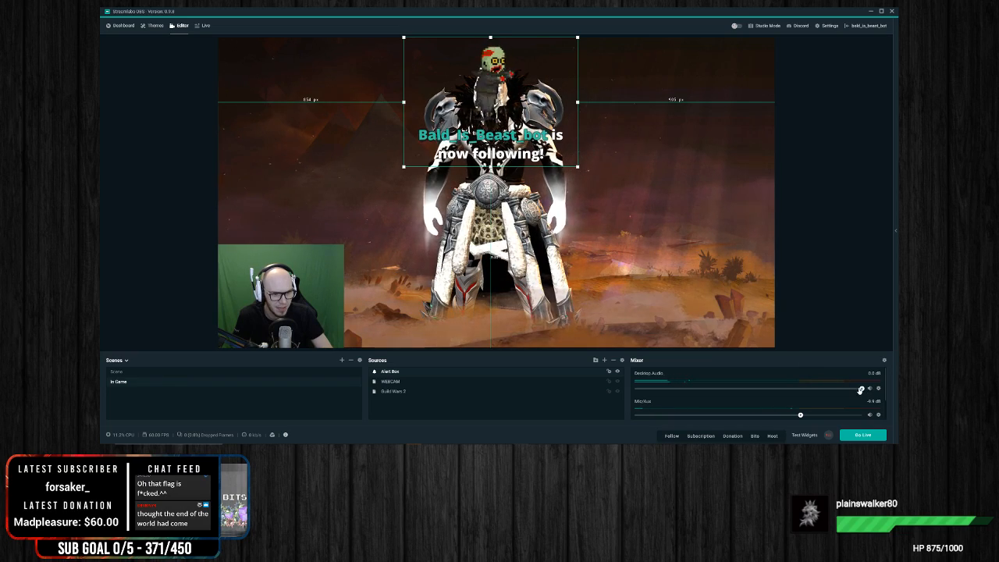
left_click(725, 388)
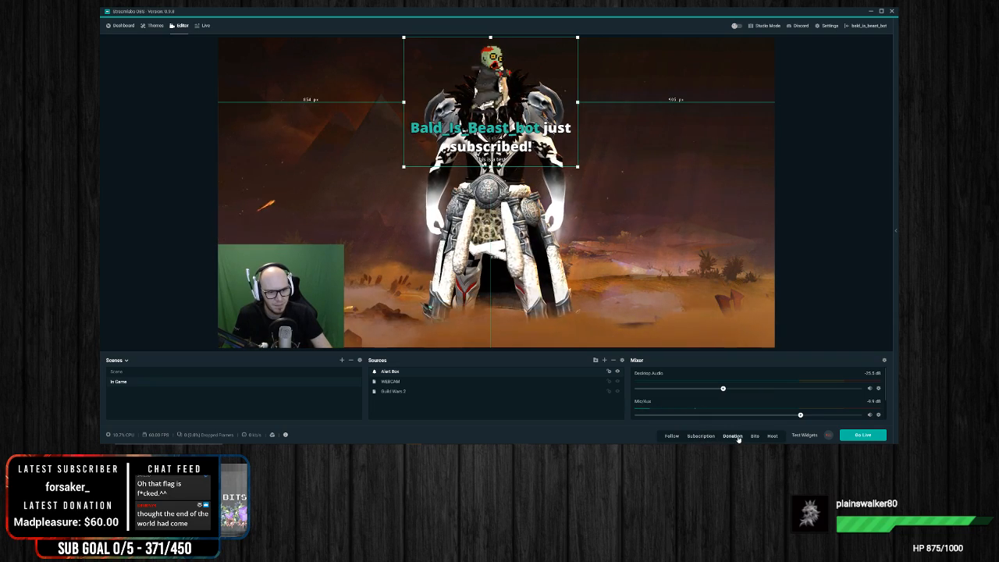
left_click(732, 436)
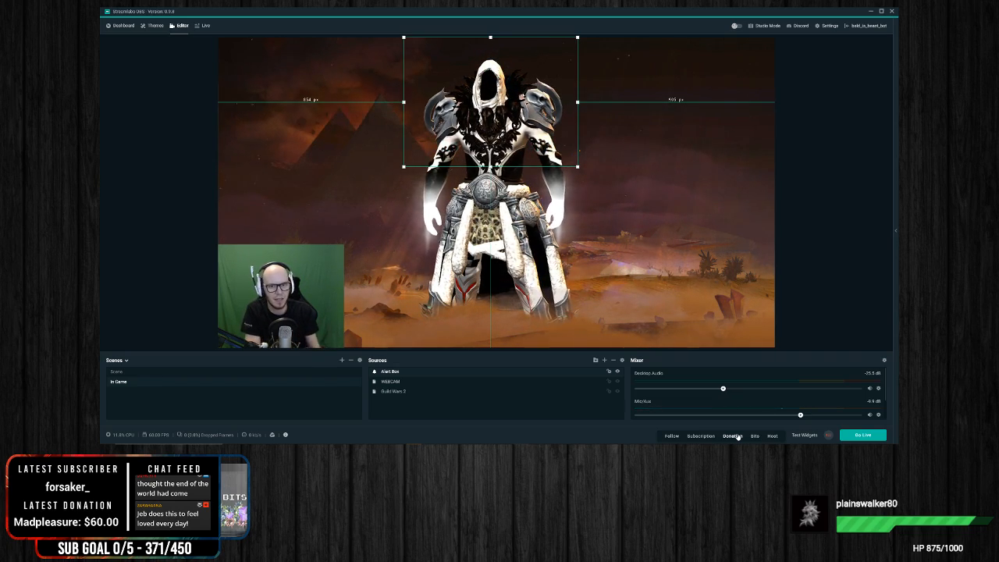
Step: Move the Alert Box to the canvas's lower-right corner, shrink it, and trigger a test follow alert
left_click_drag(480, 133, 699, 305)
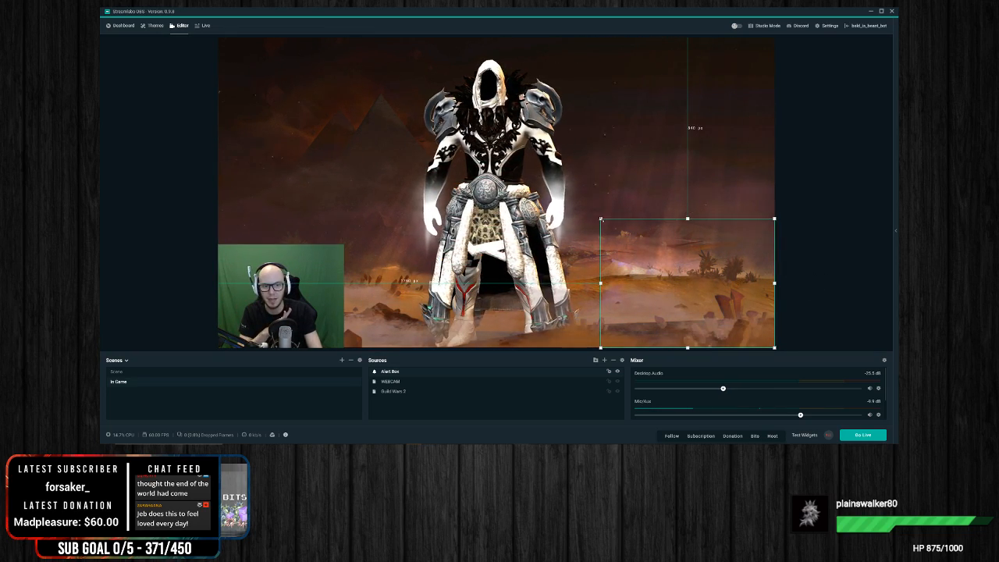
left_click_drag(601, 220, 671, 273)
left_click(673, 436)
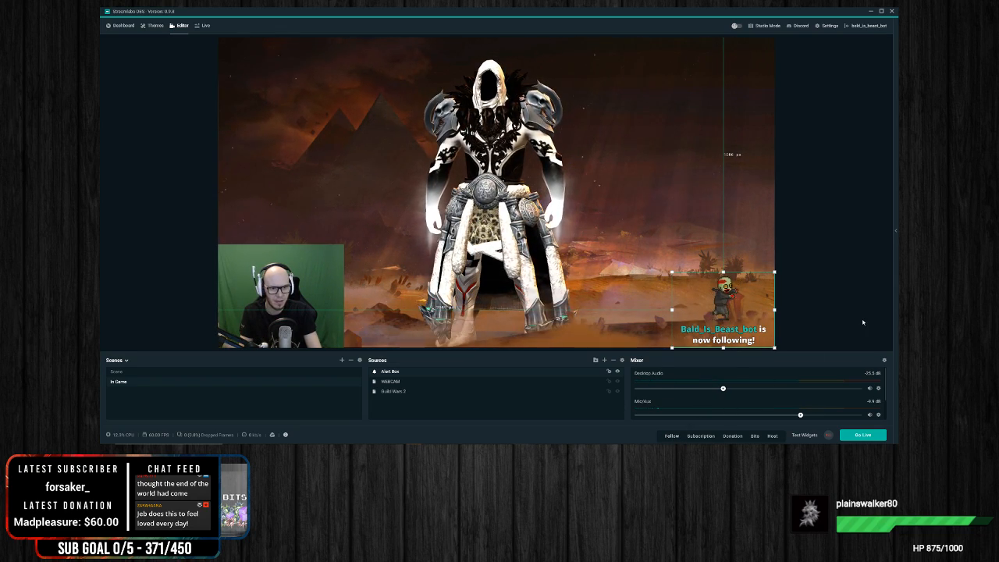
Step: Move the Alert Box up along the canvas's right edge and enlarge it, placing it slightly above mid-height
left_click_drag(726, 312, 725, 140)
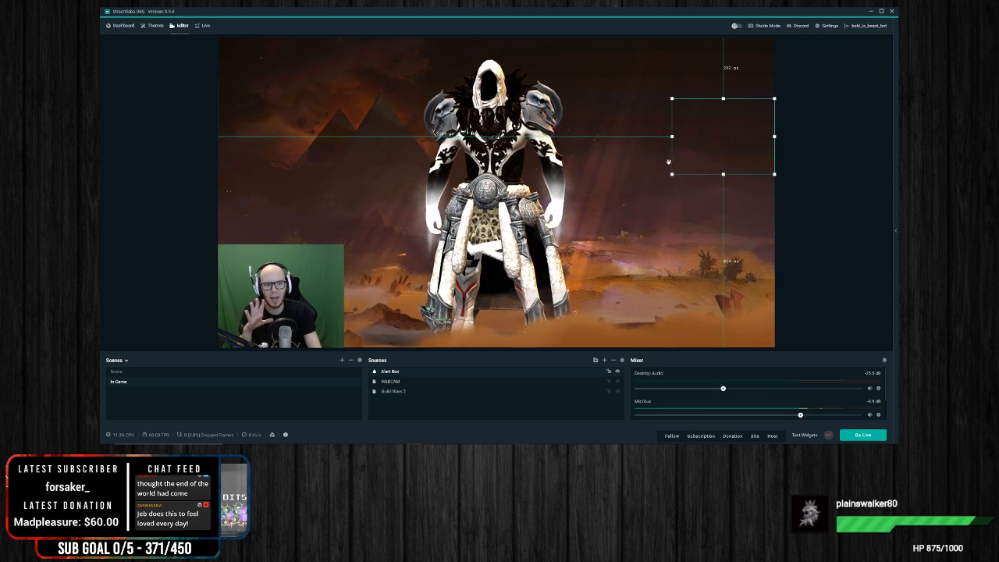
left_click_drag(671, 174, 631, 205)
left_click_drag(734, 183, 734, 201)
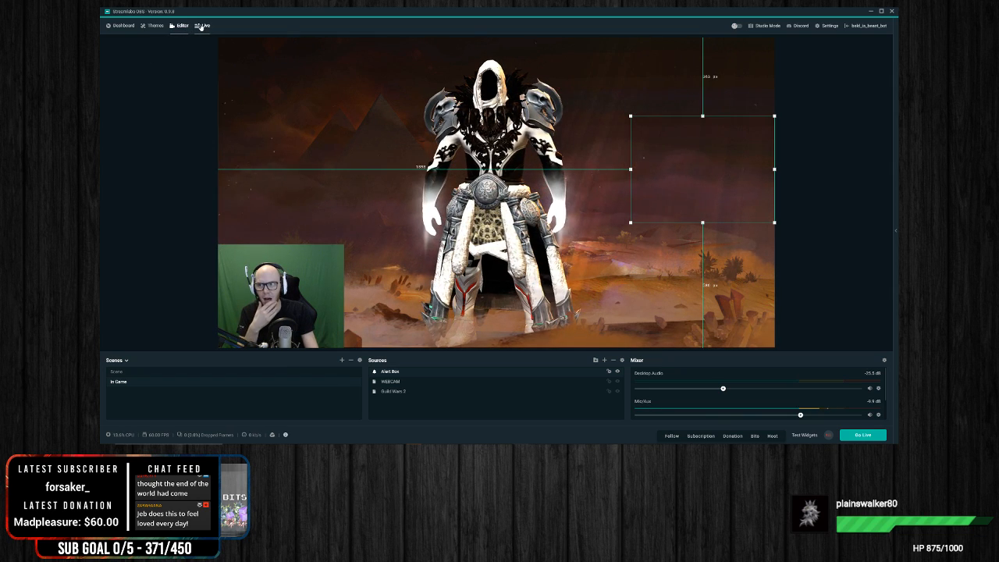
Step: Open the follow alert settings of the Alert Box widget in the dashboard
left_click(123, 27)
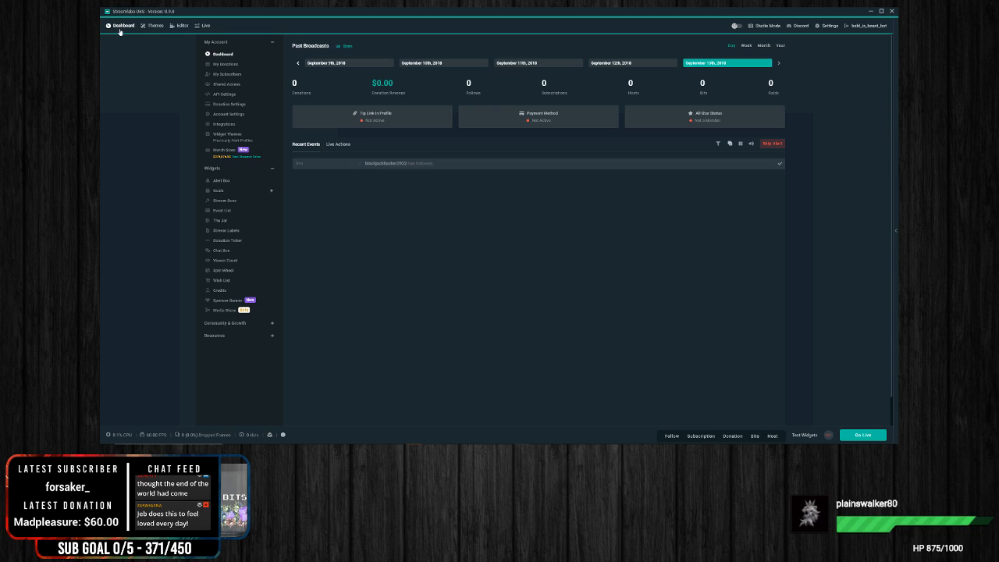
left_click(228, 180)
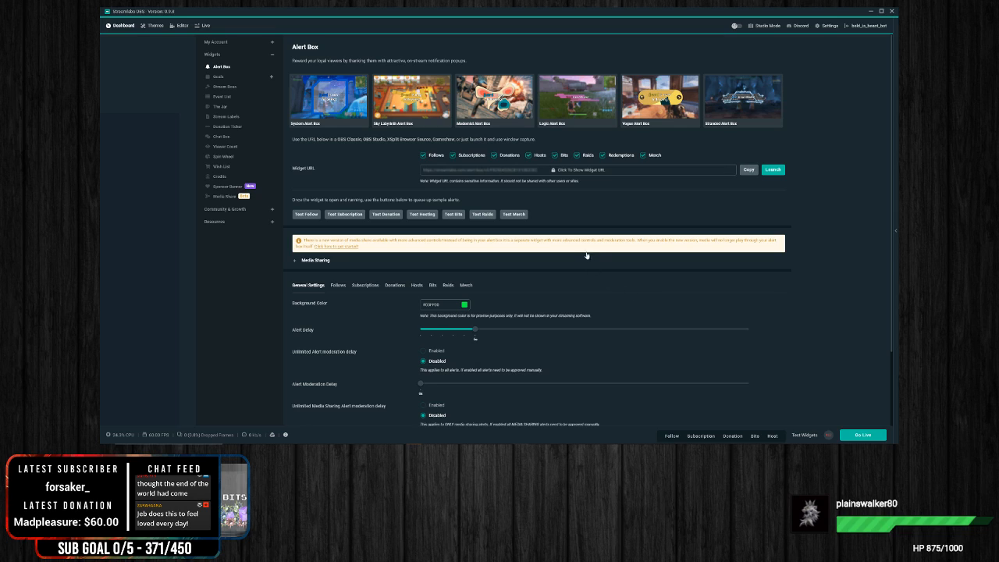
scroll(340, 286, "down", 2)
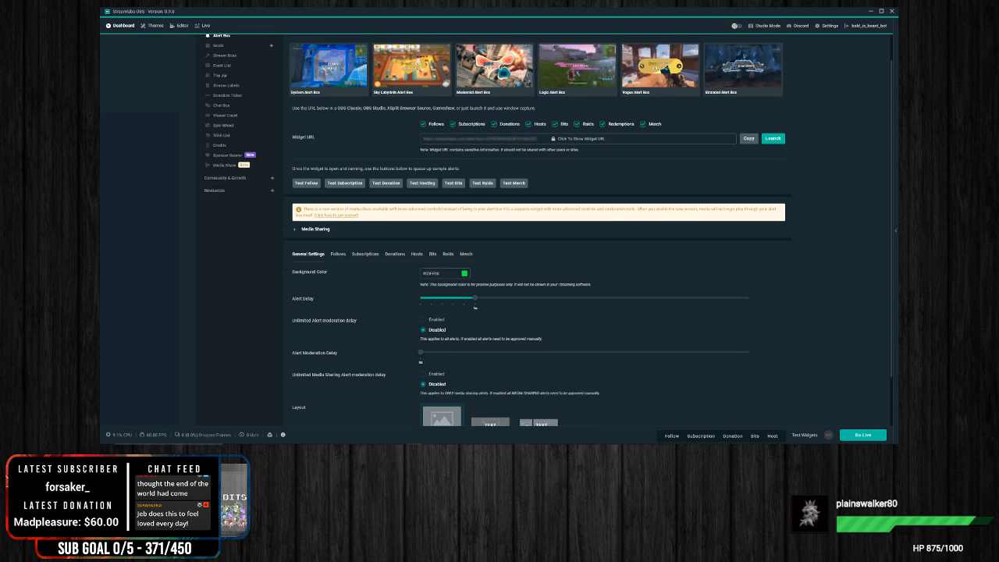
left_click(338, 223)
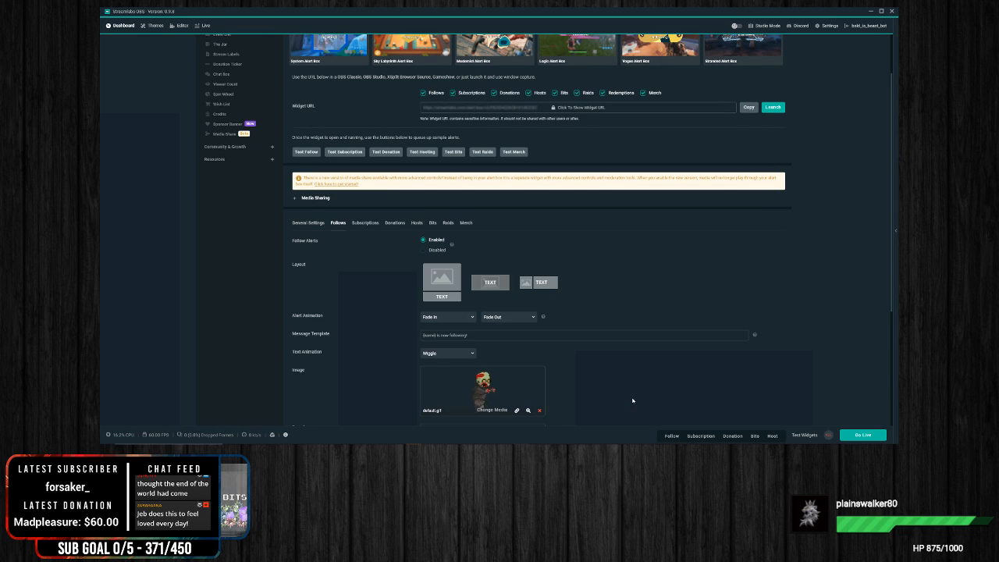
scroll(406, 235, "up", 2)
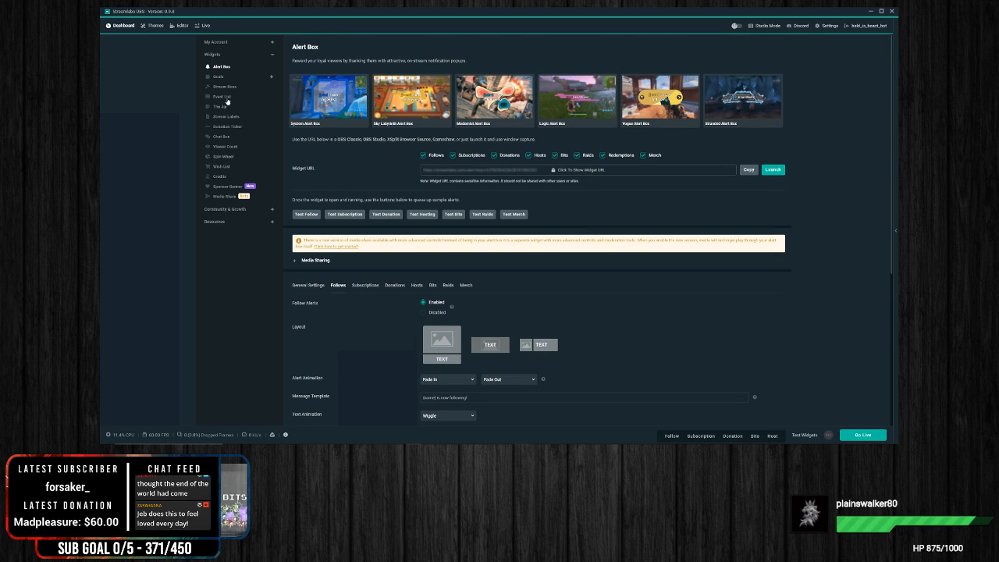
scroll(377, 260, "down", 1)
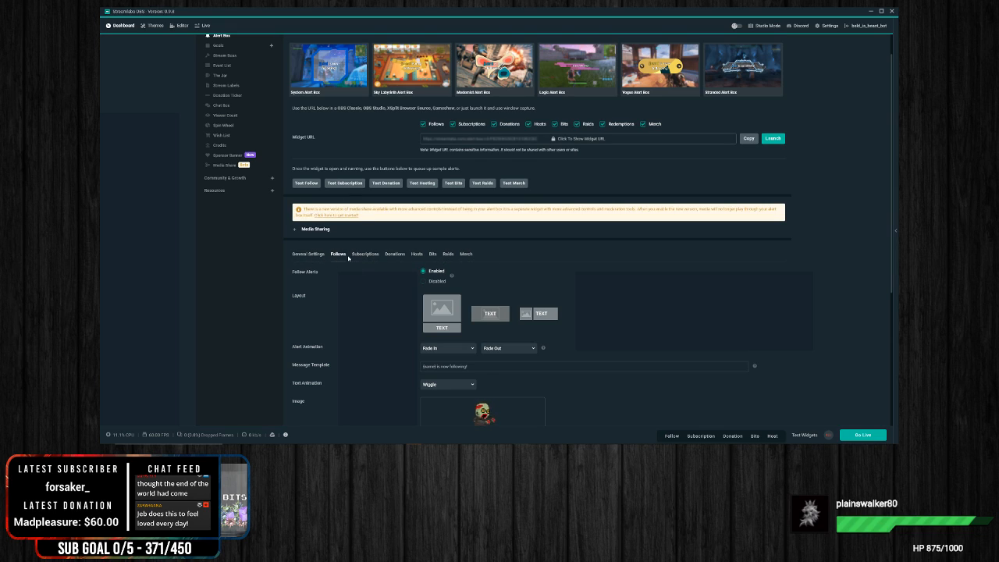
scroll(503, 256, "down", 5)
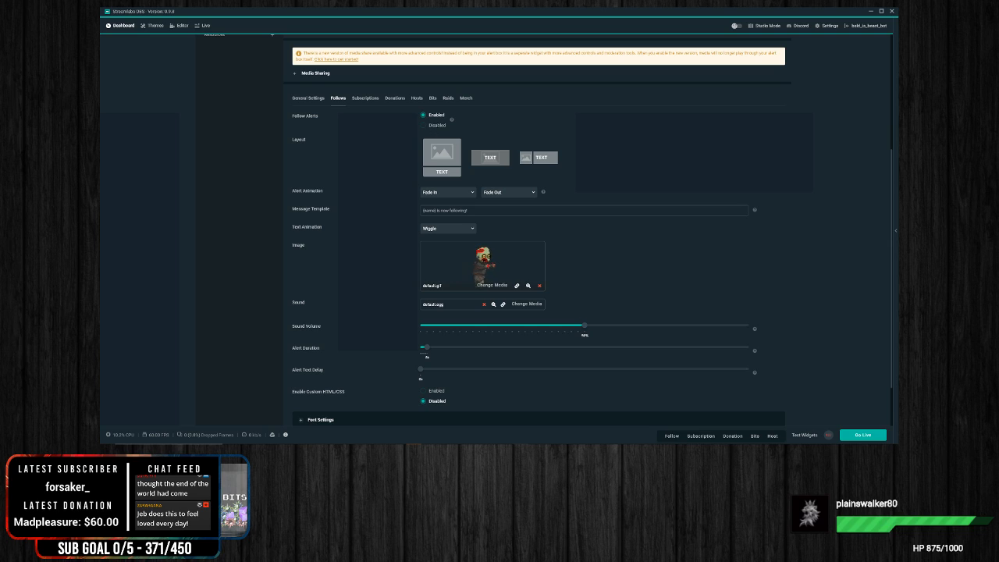
Step: Keep follow alerts enabled and set their entrance animation to Light Speed In
left_click(422, 124)
left_click(426, 116)
left_click(450, 195)
scroll(463, 247, "down", 3)
scroll(463, 248, "down", 2)
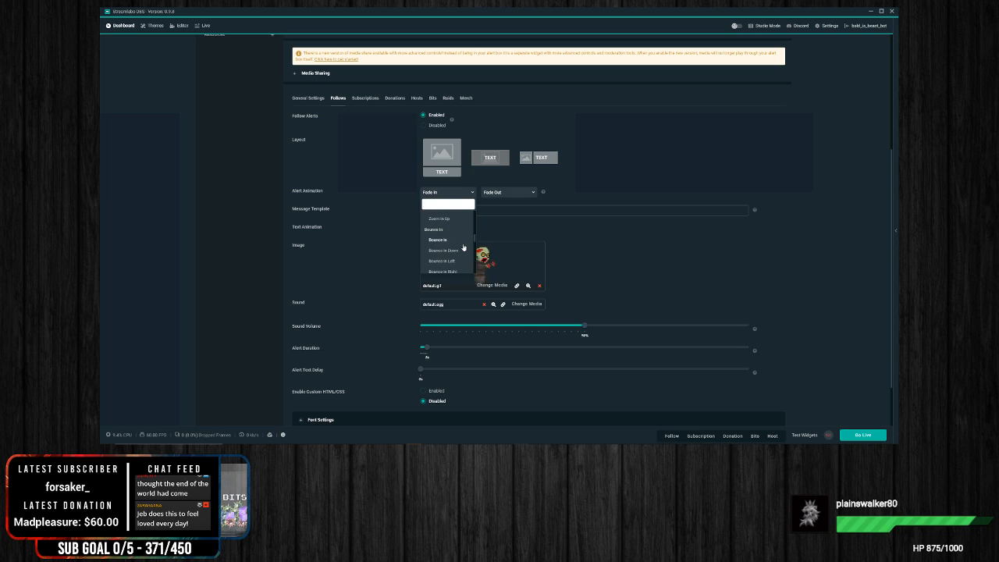
scroll(463, 247, "up", 5)
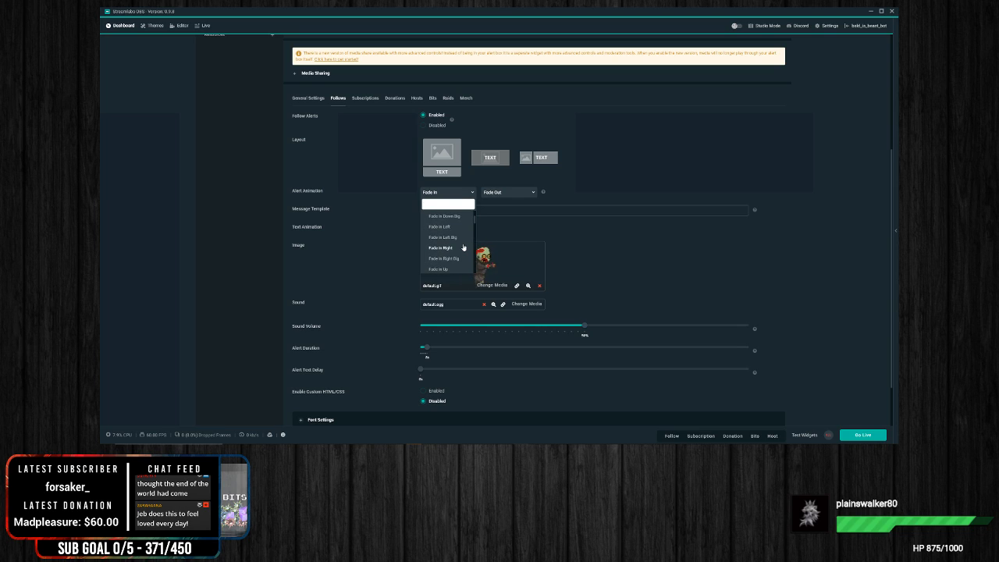
scroll(463, 247, "down", 10)
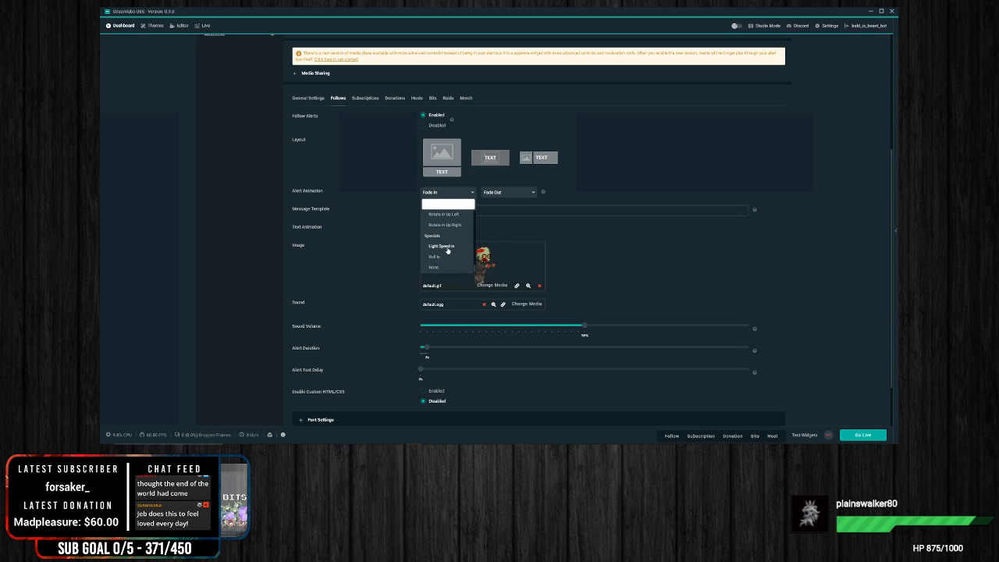
left_click(442, 246)
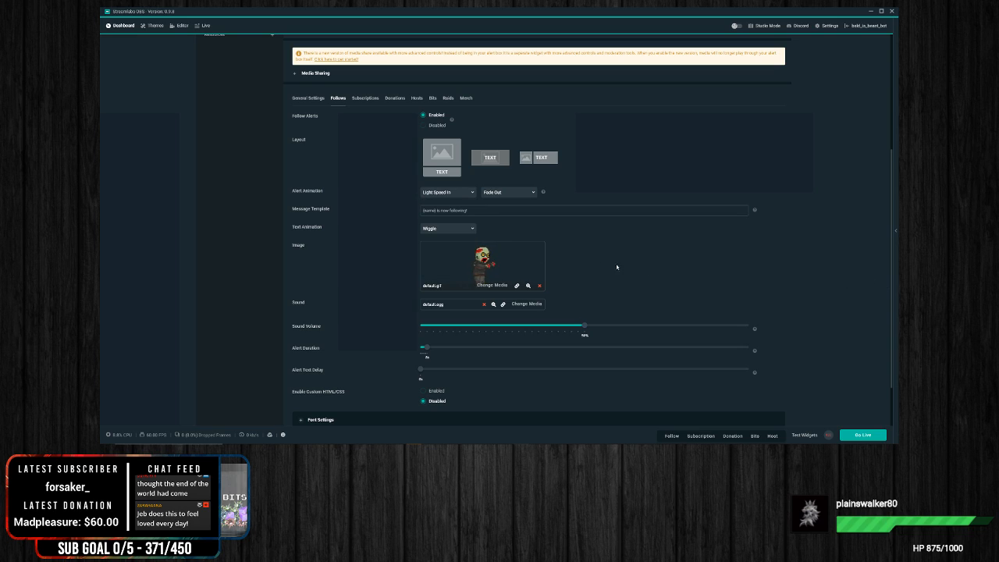
Step: Set the follow alert's text animation to Rubber Band and its sound volume to 20%
left_click(467, 228)
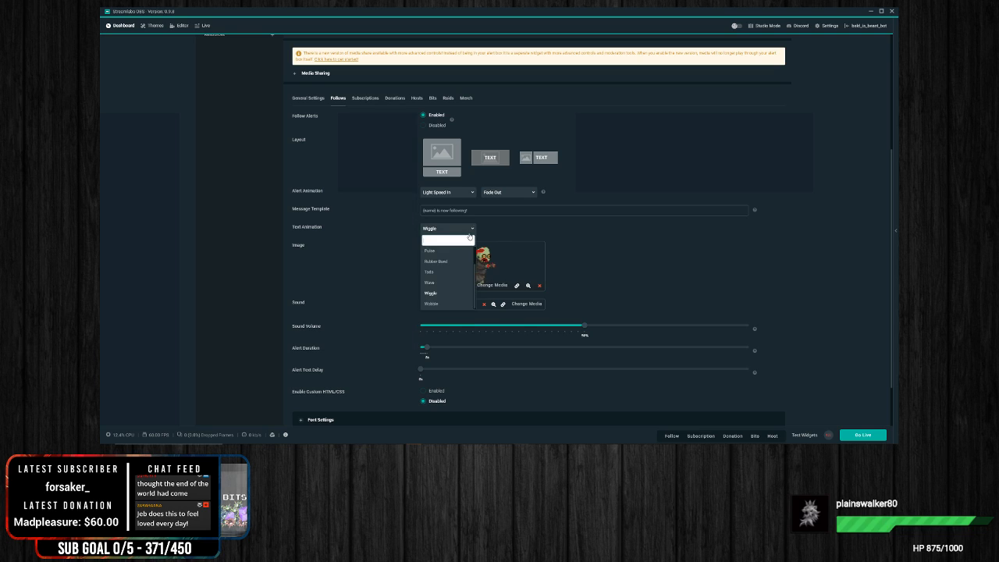
left_click(437, 261)
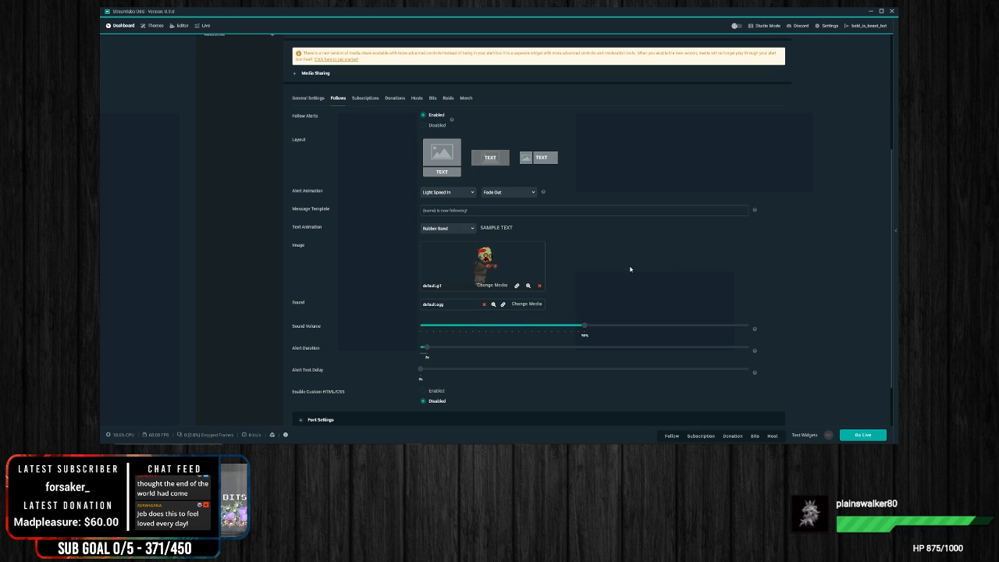
left_click_drag(585, 330, 489, 329)
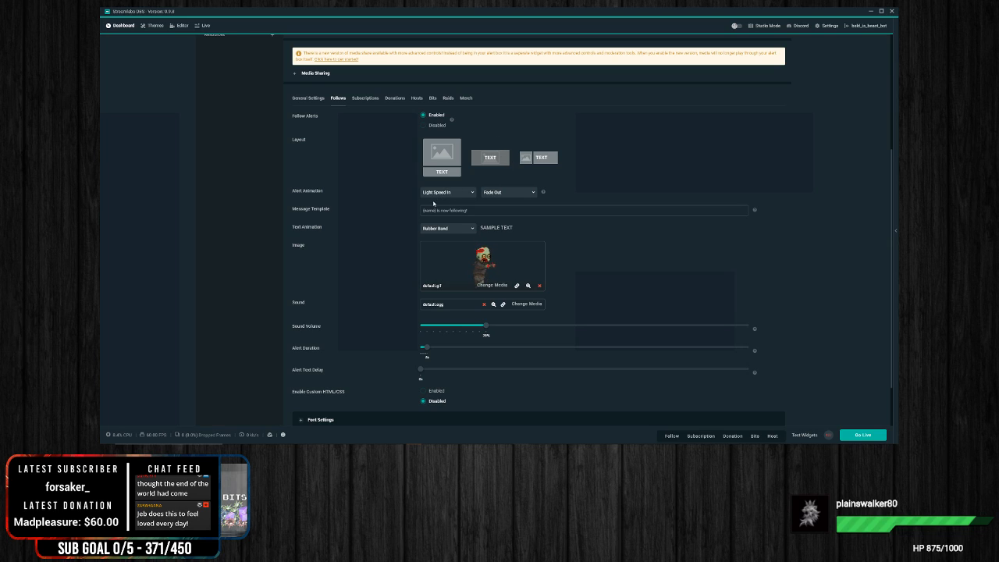
Step: Change the follow alert's message template to "{name} is now transforming into a follower!"
left_click_drag(477, 211, 440, 212)
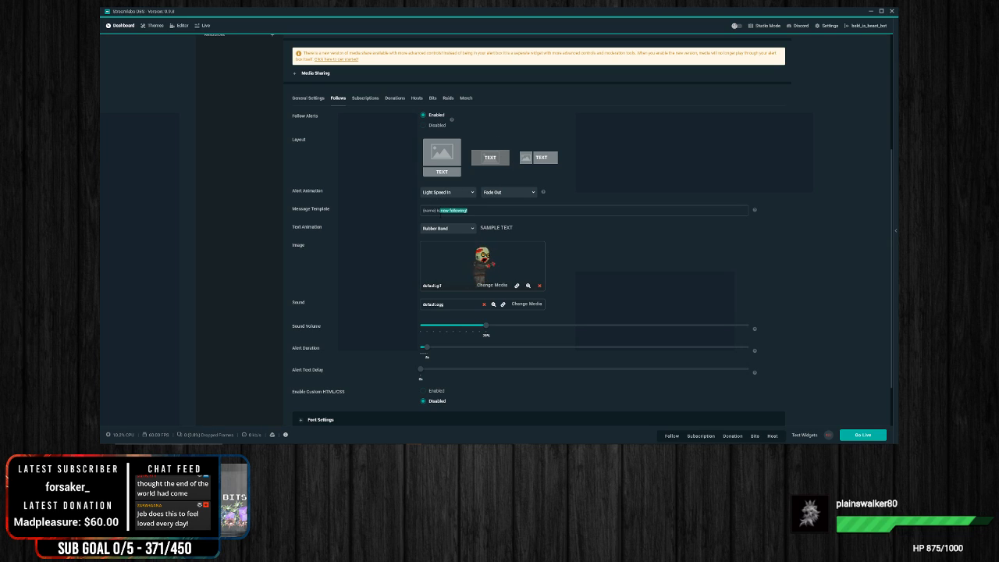
type("f")
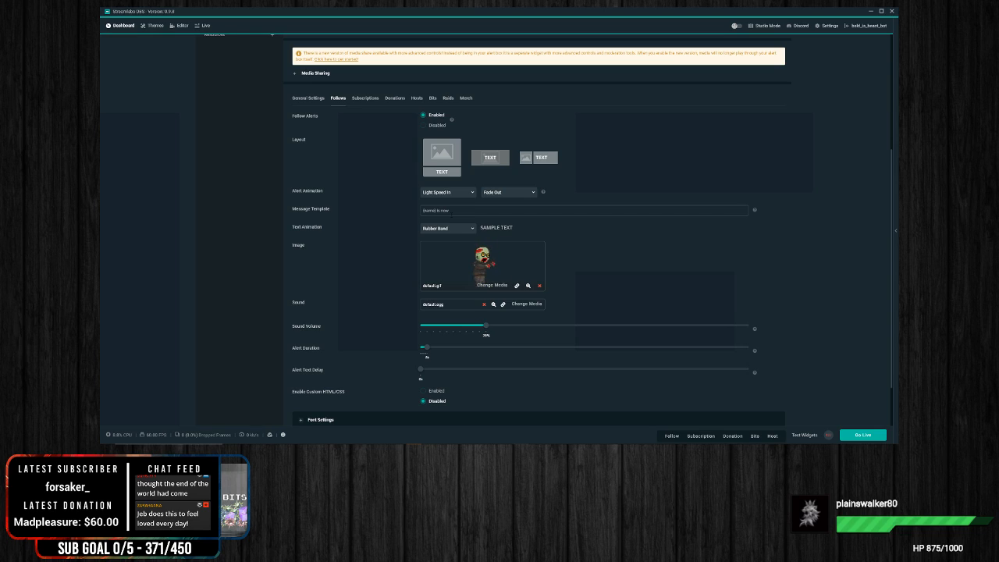
type("ransforming")
type("!")
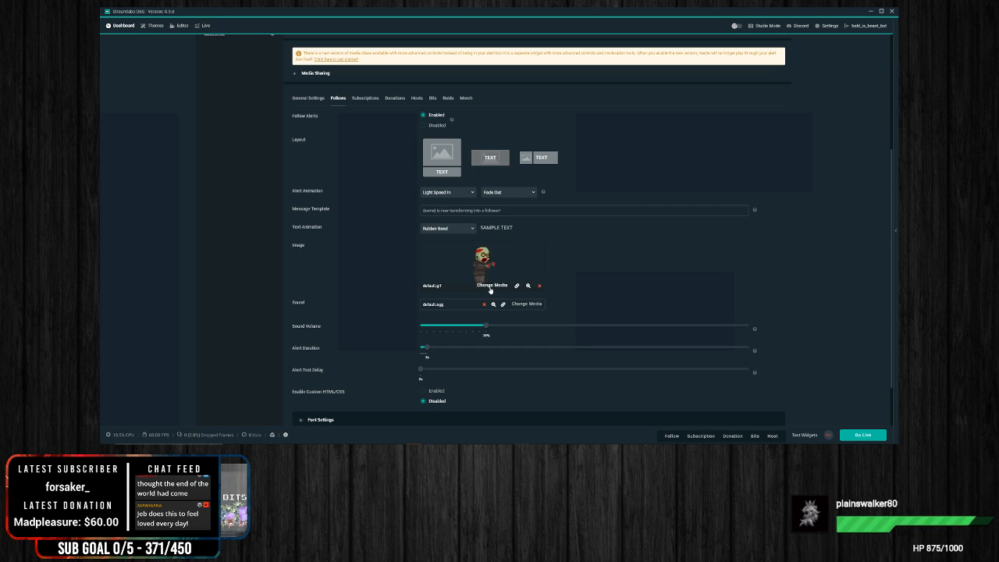
Step: Set the follow alert's image media to the stock All Right! sound file
left_click(490, 285)
left_click(362, 173)
left_click(362, 206)
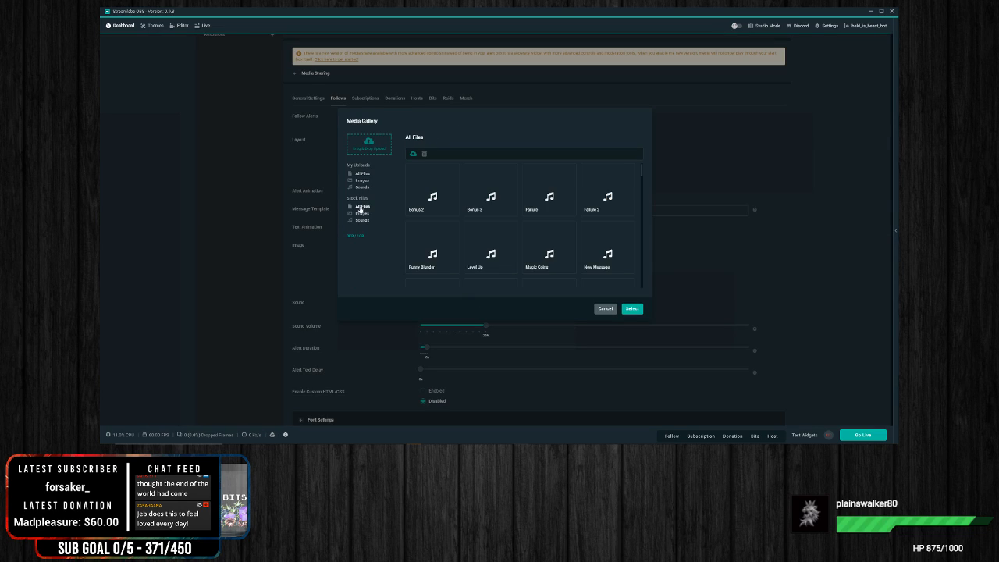
scroll(553, 216, "down", 1)
scroll(553, 216, "down", 3)
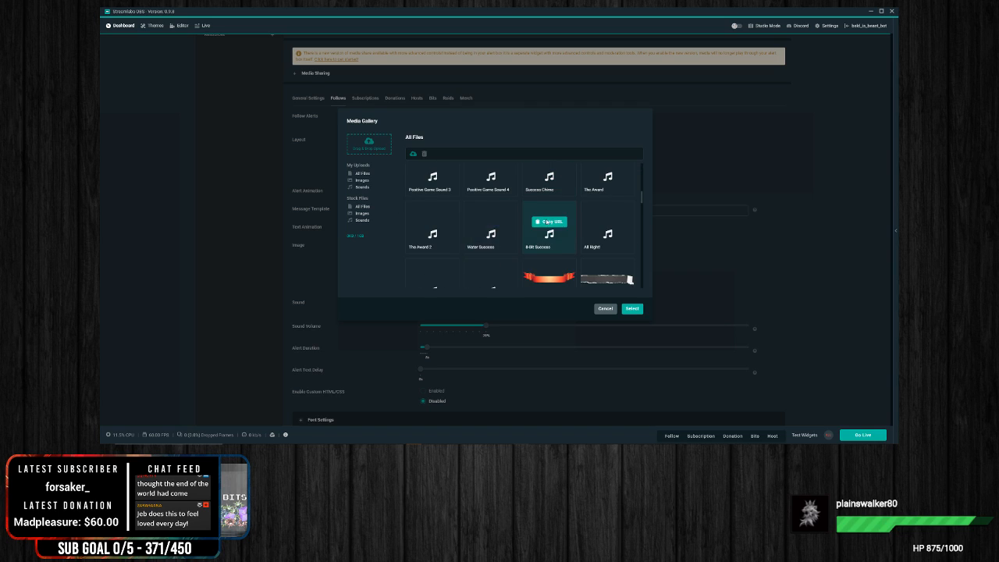
scroll(563, 225, "up", 1)
scroll(566, 227, "down", 1)
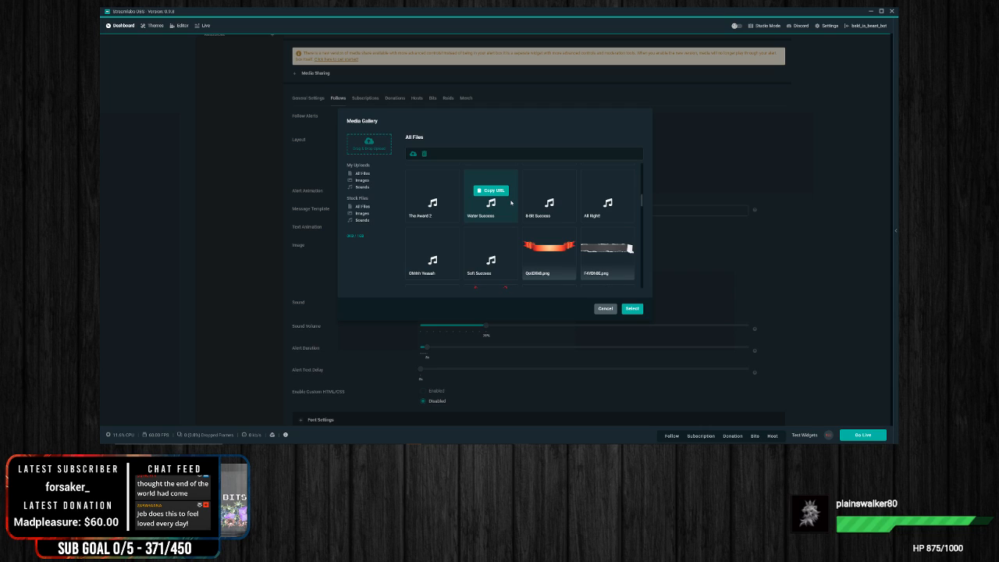
left_click(598, 209)
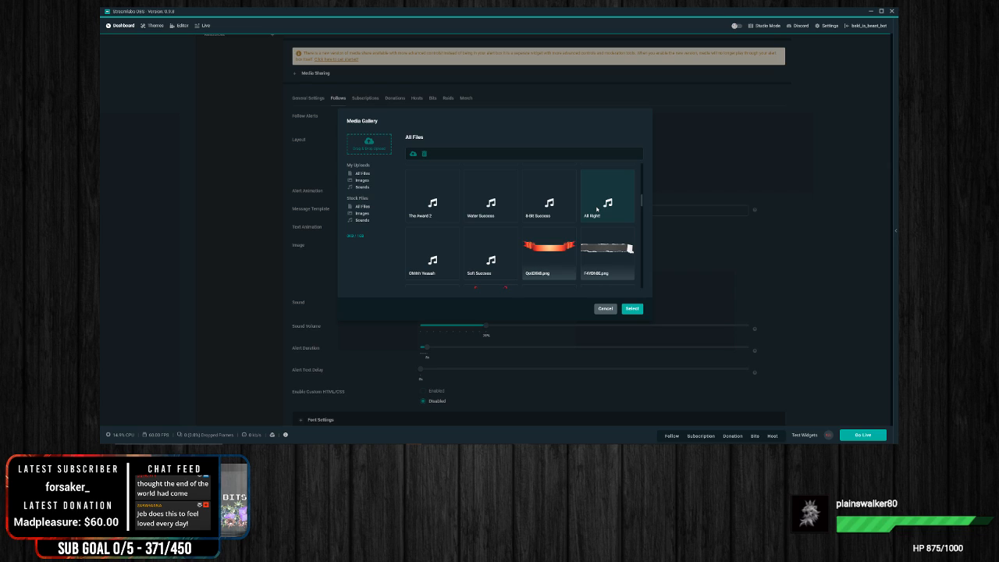
mouse_move(597, 209)
left_click(632, 309)
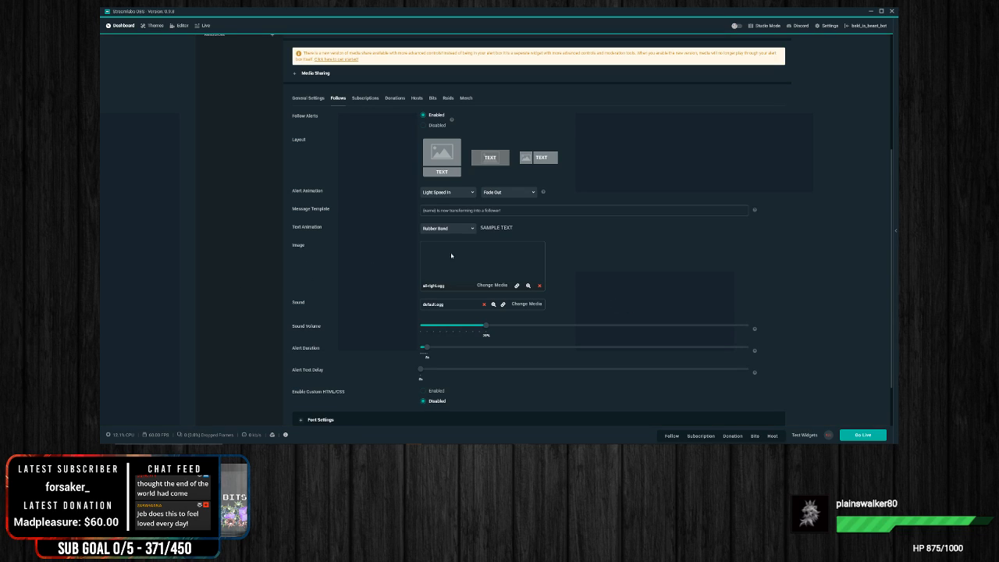
Step: Open the Windows Volume Mixer, slightly lower an application's volume, and close the mixer
right_click(844, 451)
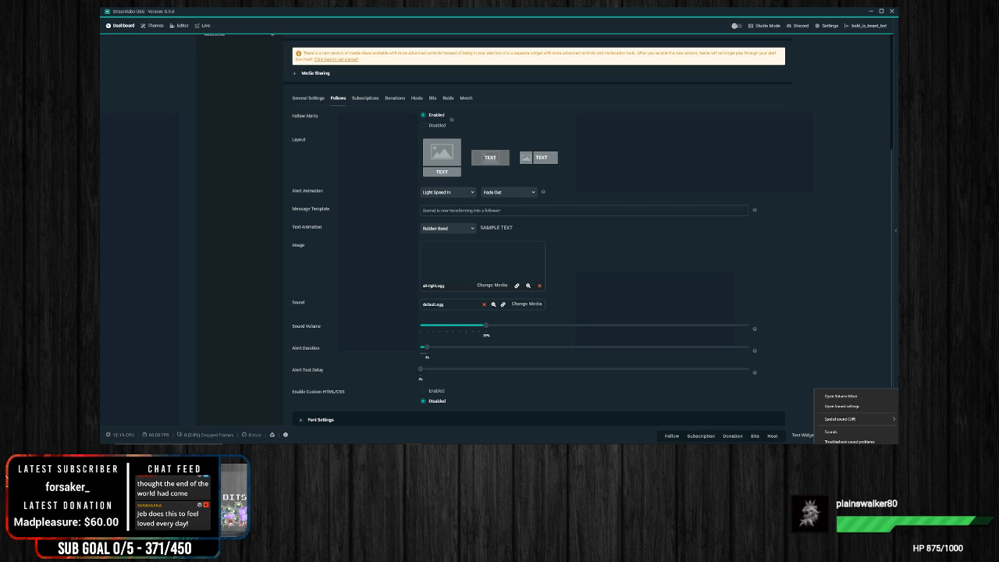
left_click(840, 397)
left_click_drag(803, 434, 891, 434)
left_click_drag(872, 390, 872, 400)
left_click(839, 253)
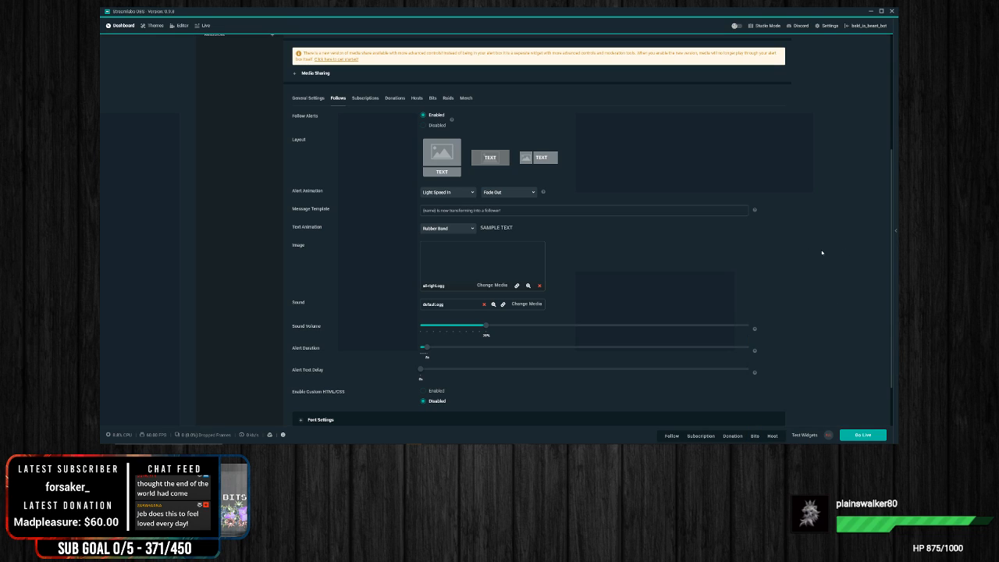
Step: Replace the follow alert's image with the stock GIF of the green-clad Link character holding a shield
left_click(490, 286)
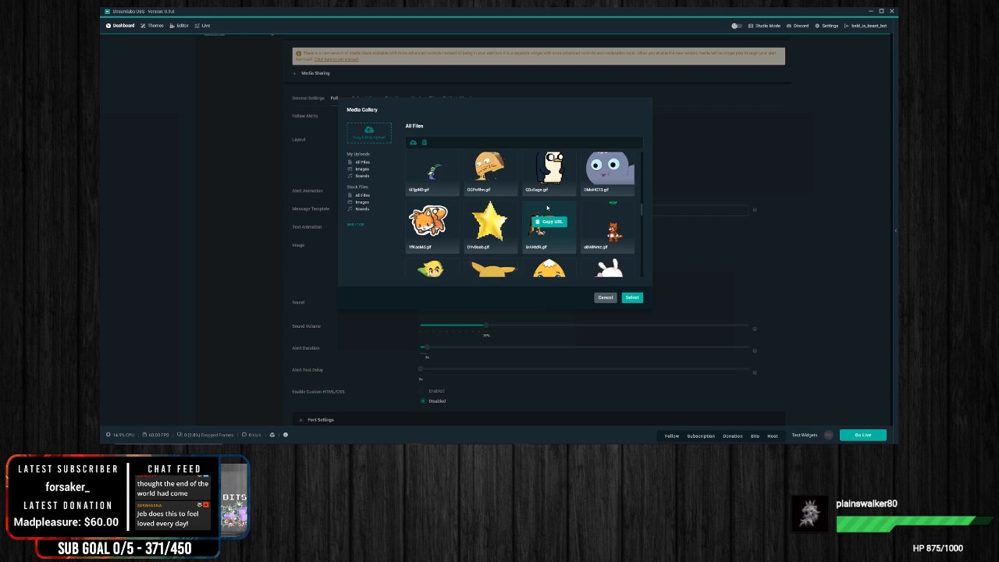
scroll(578, 207, "down", 3)
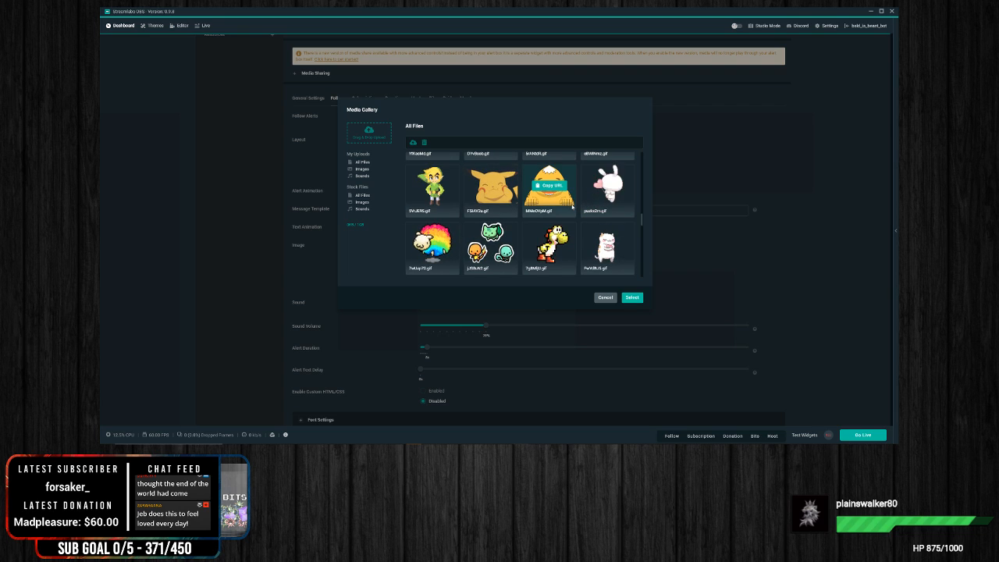
scroll(568, 207, "down", 2)
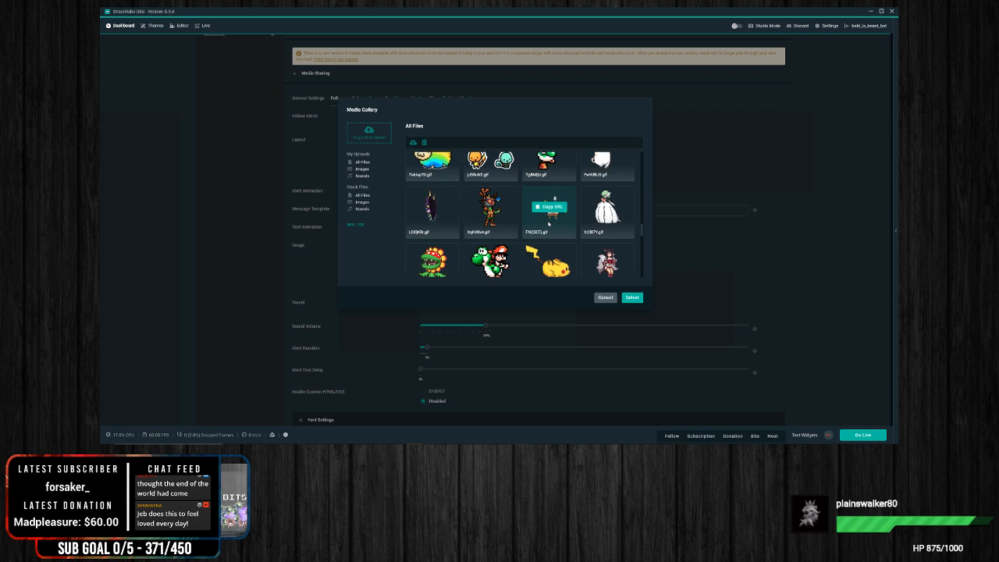
scroll(533, 225, "down", 5)
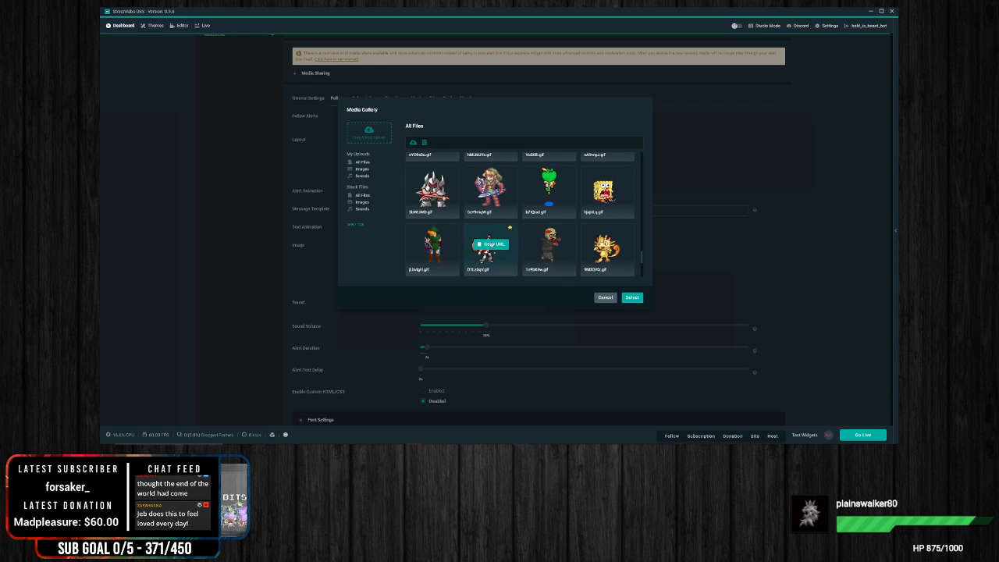
mouse_move(437, 252)
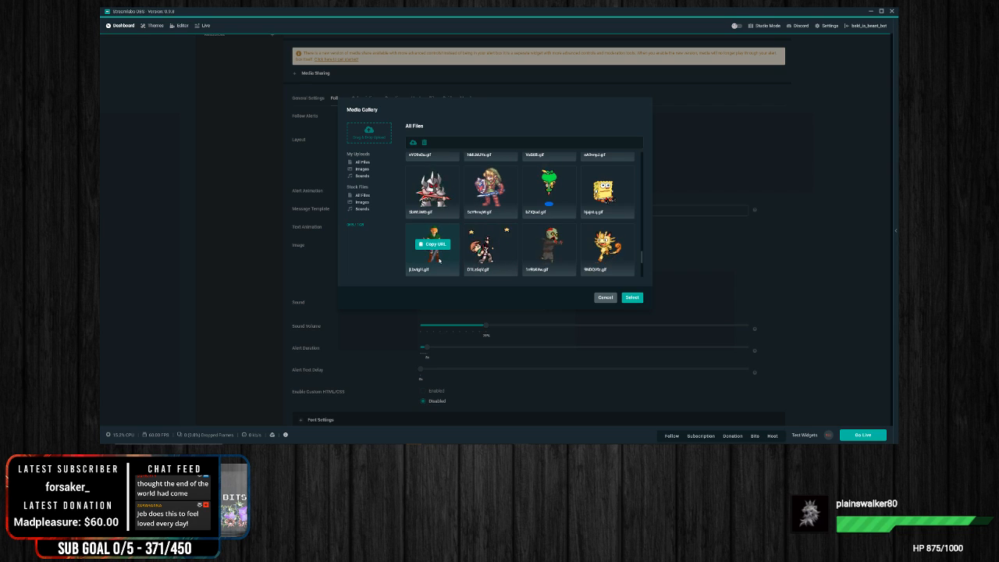
left_click(437, 257)
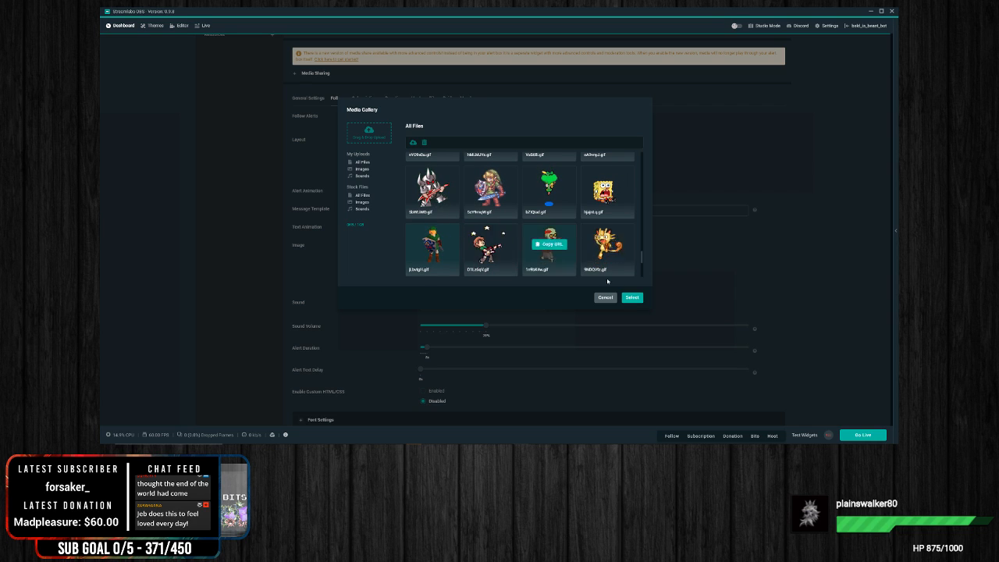
left_click(634, 298)
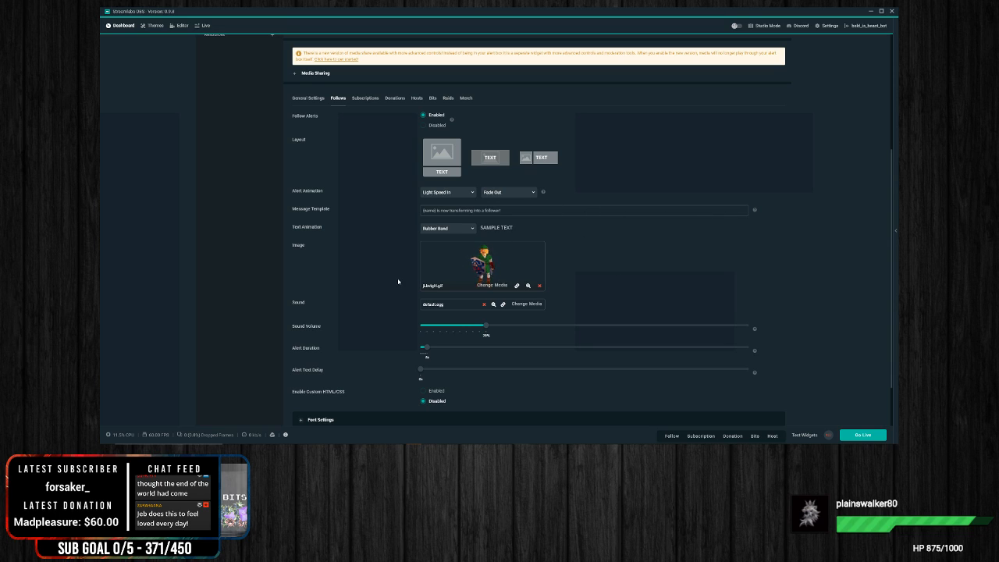
Step: Check the media gallery for the follow alert's sound, keep the default sound, and save the alert settings
scroll(398, 281, "down", 2)
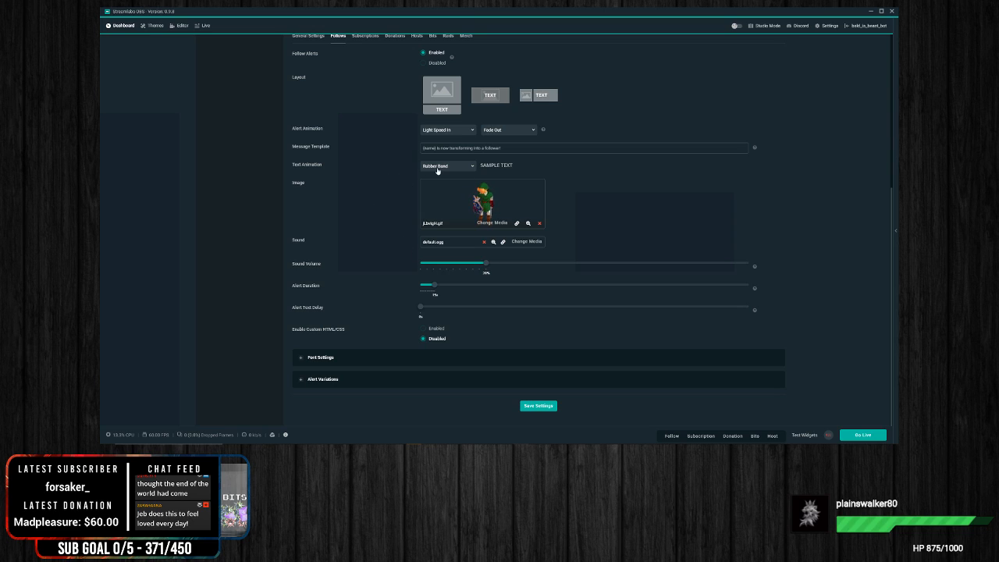
left_click(527, 241)
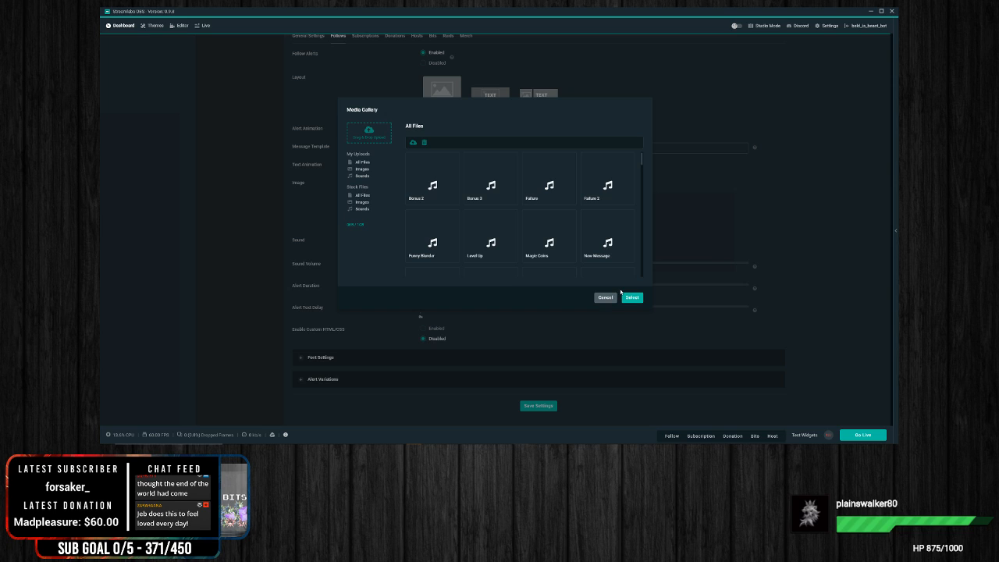
left_click(608, 299)
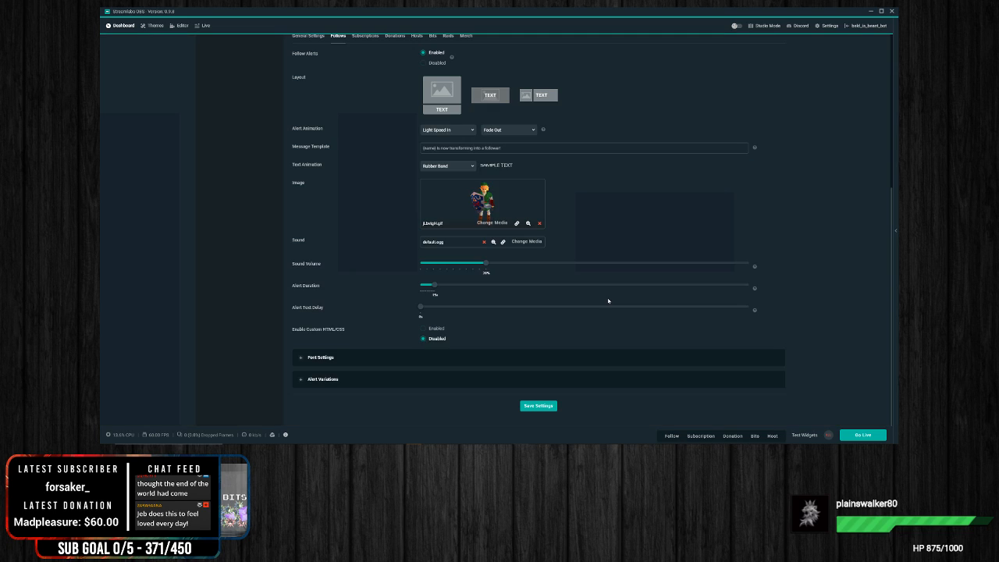
left_click(535, 411)
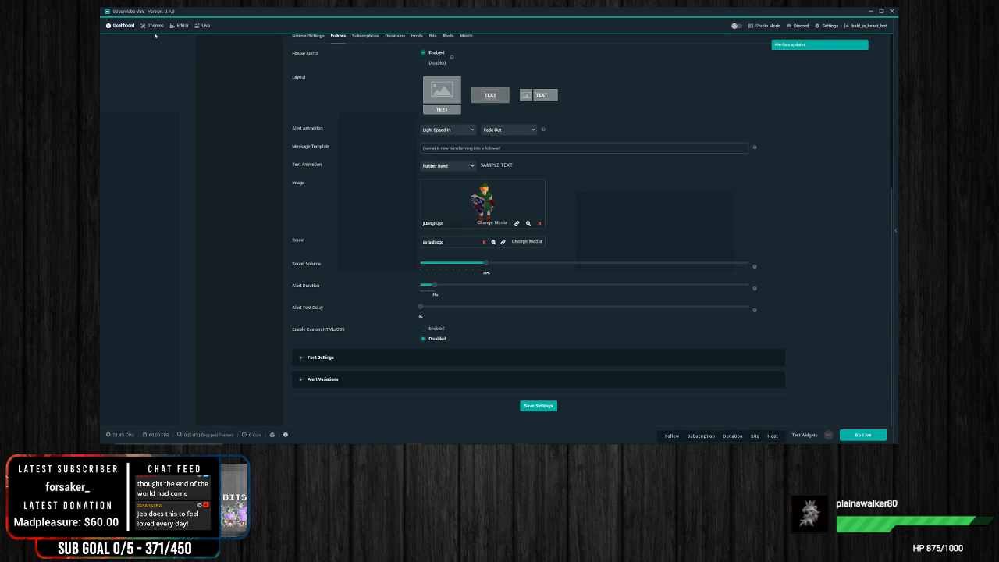
Step: Return to the scene editor and trigger a test follow alert on the In Game scene
left_click(182, 29)
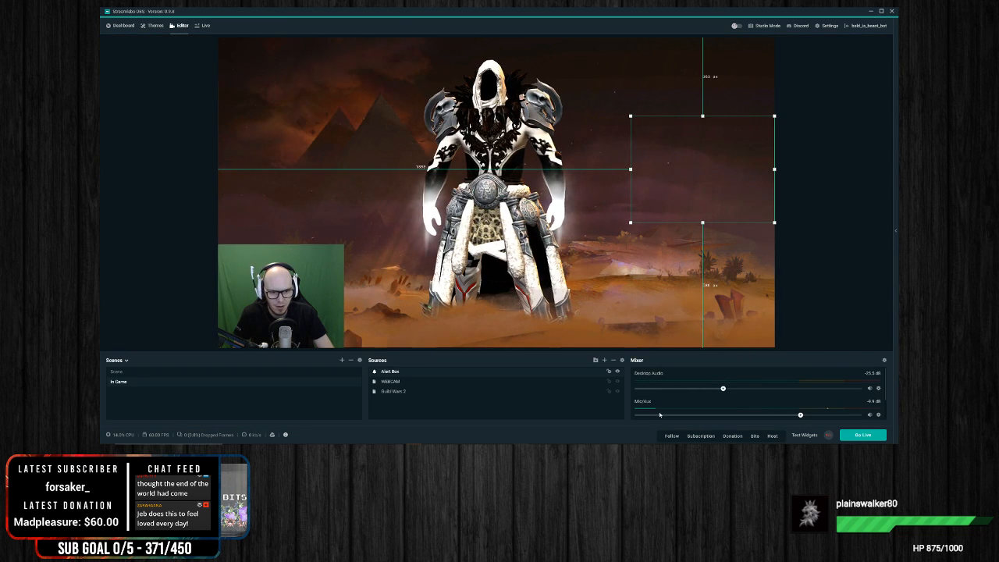
left_click(672, 435)
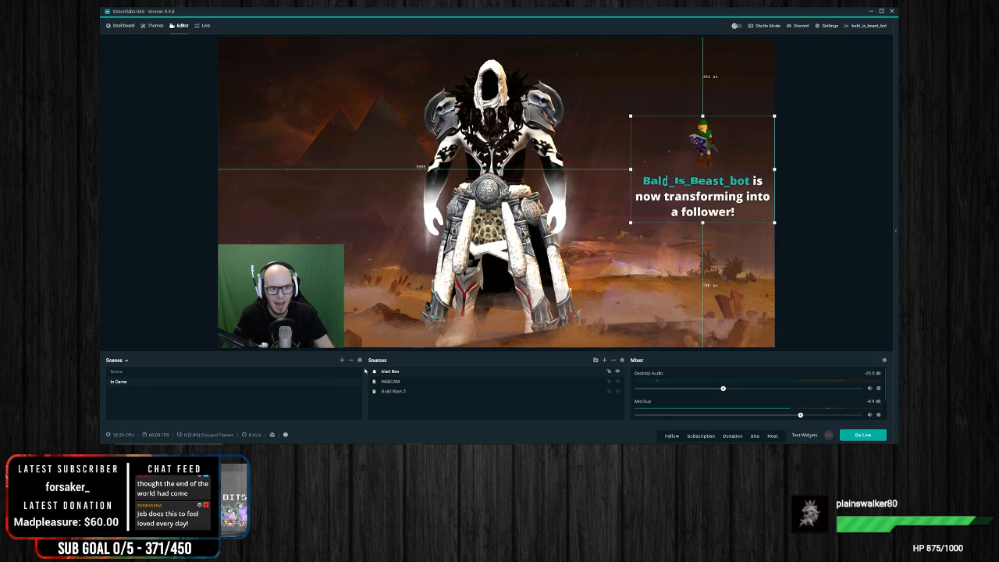
left_click(869, 187)
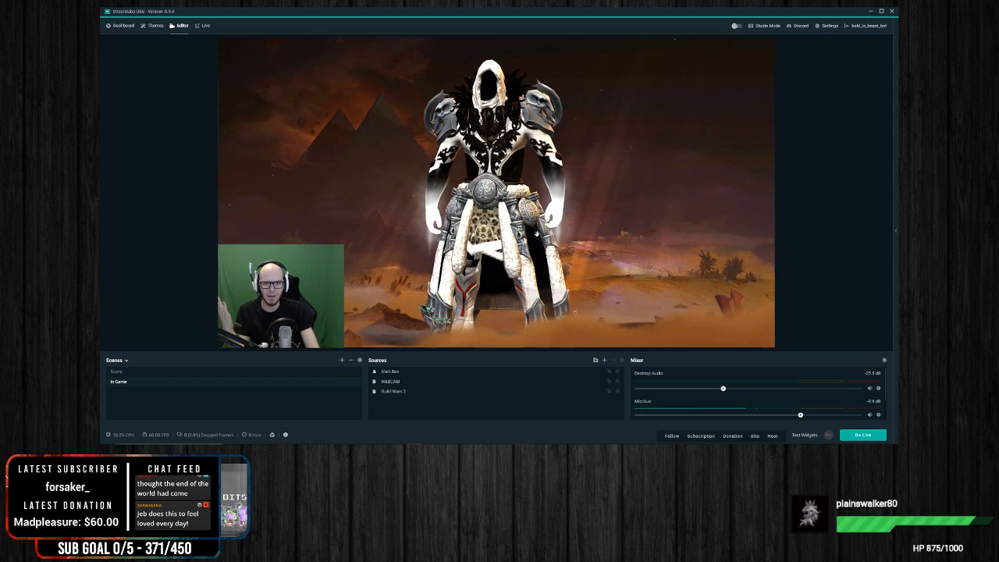
left_click(436, 288)
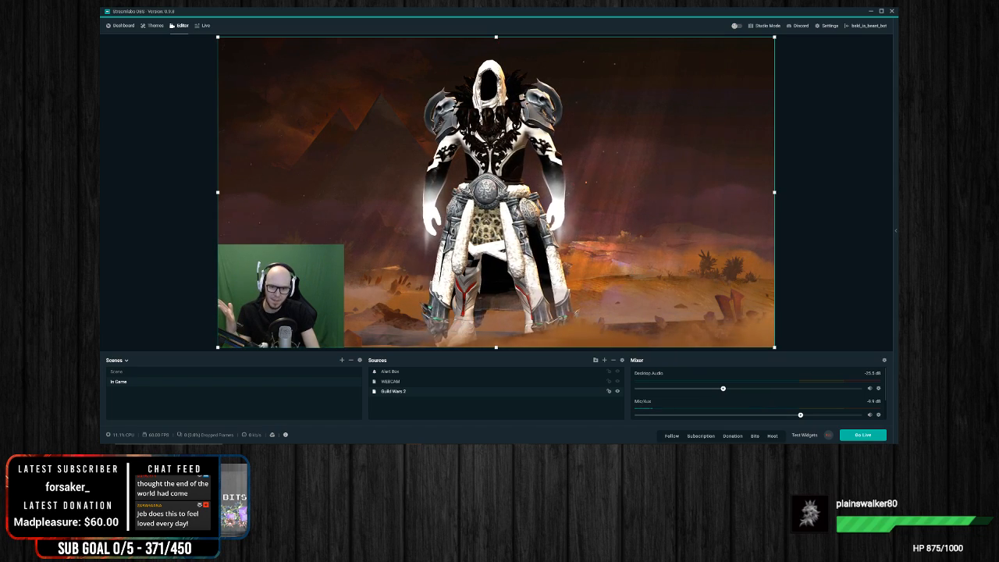
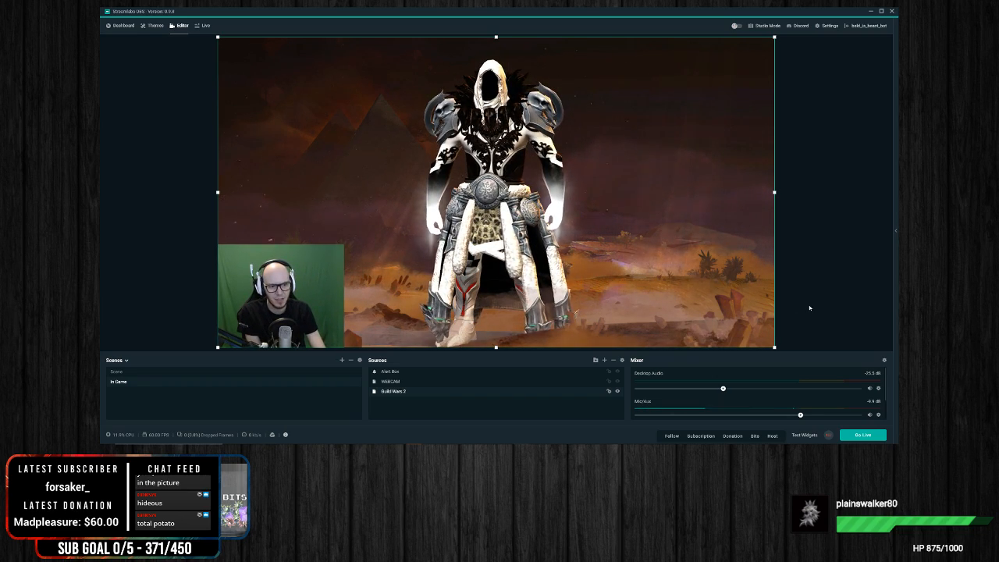
left_click(723, 192)
left_click(301, 301)
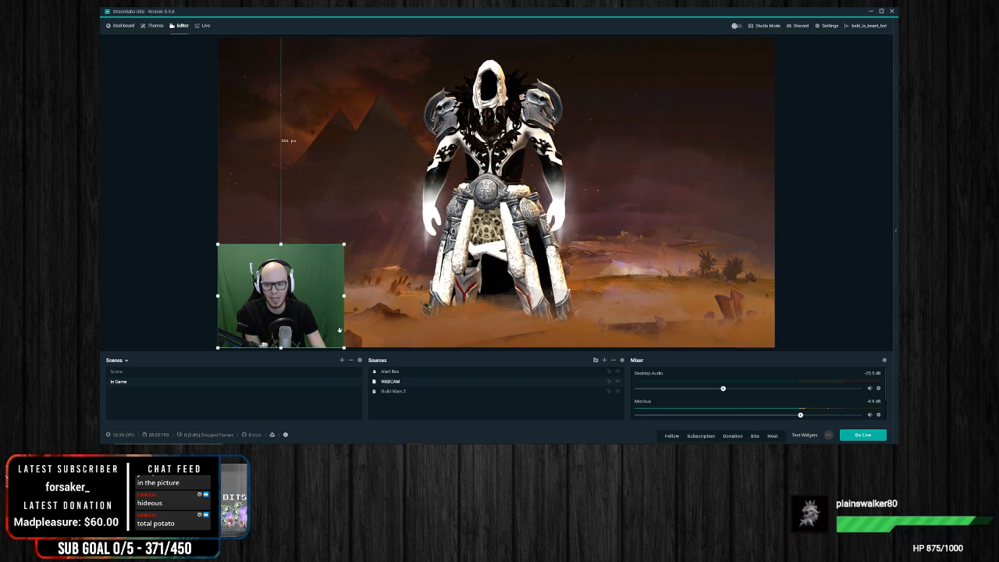
left_click(138, 297)
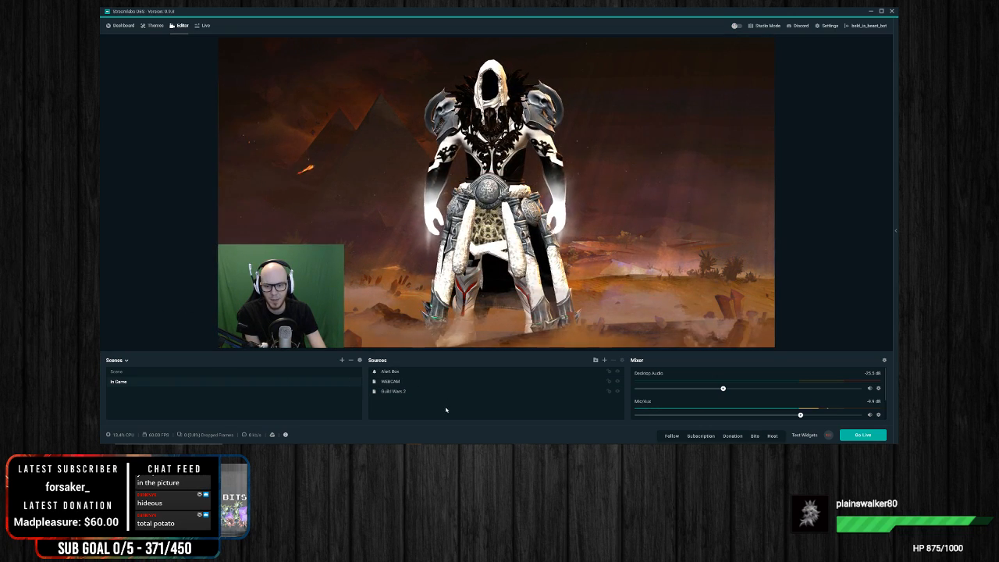
right_click(440, 406)
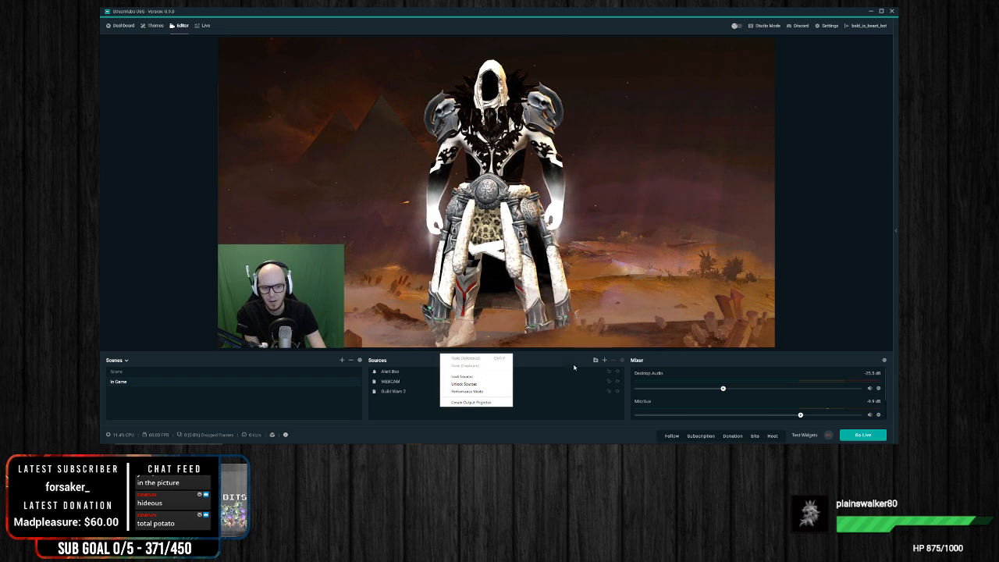
Step: Add a new Image source named "webcam frame" to the In Game scene
left_click(605, 360)
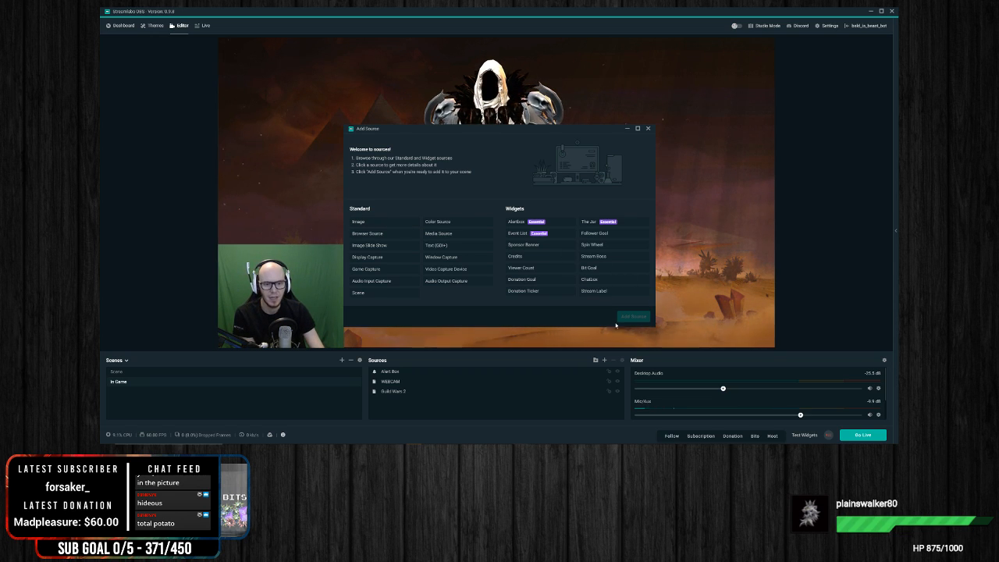
left_click(381, 222)
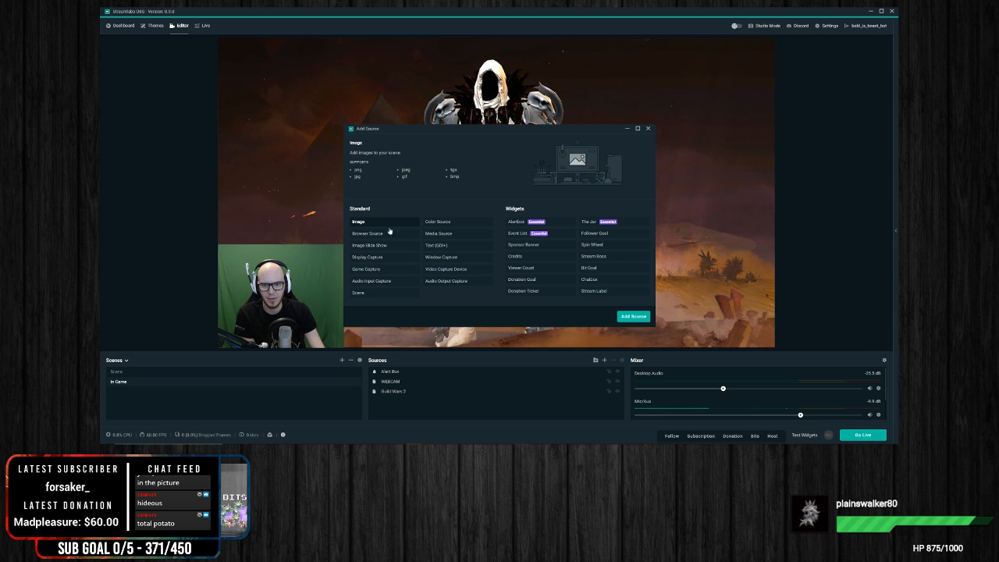
left_click(641, 317)
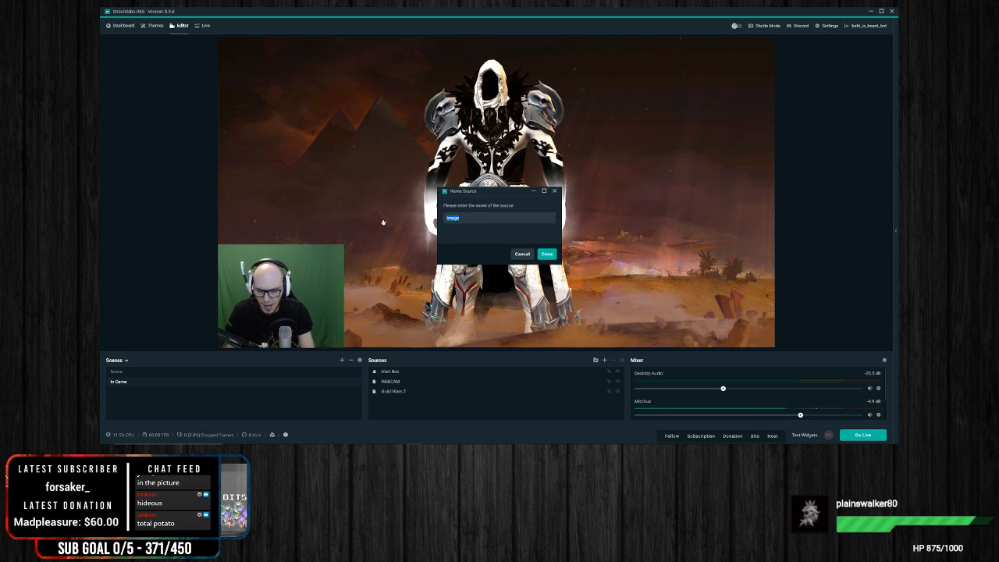
type("webcam frame")
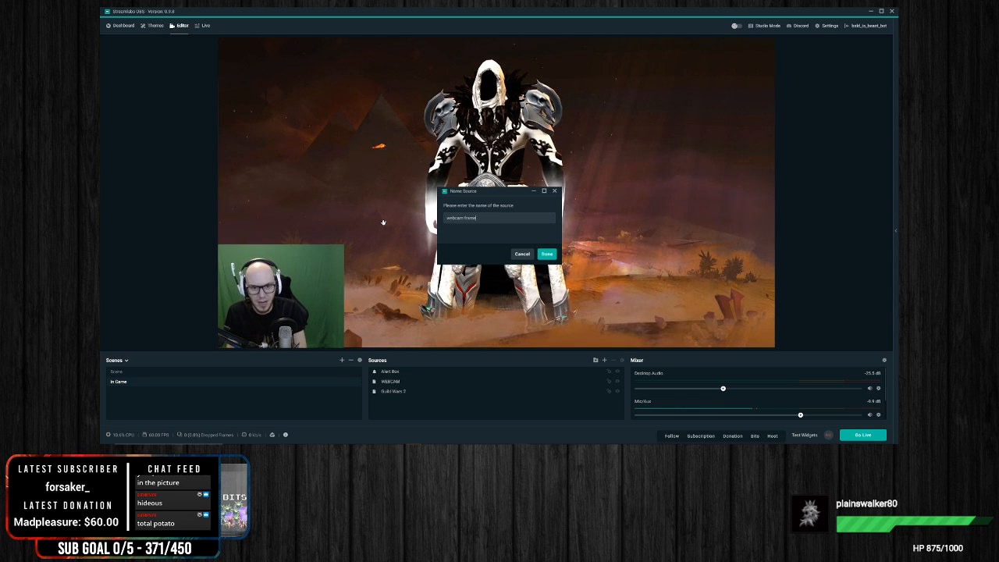
left_click(547, 255)
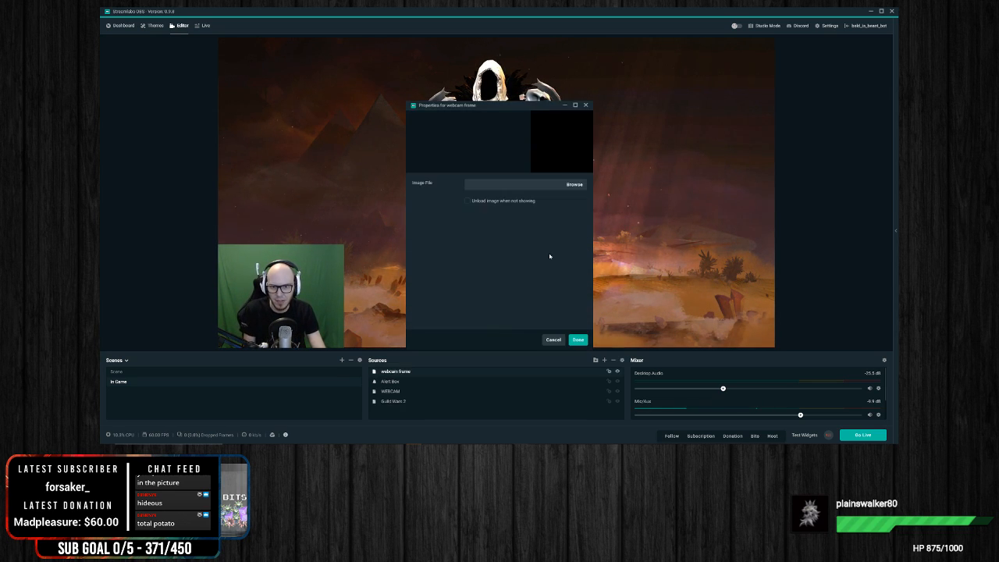
Step: Load the blue LIVE webcam border from the Diamond Limited Edition folder in the New overlays pictures as the source's image
left_click(575, 184)
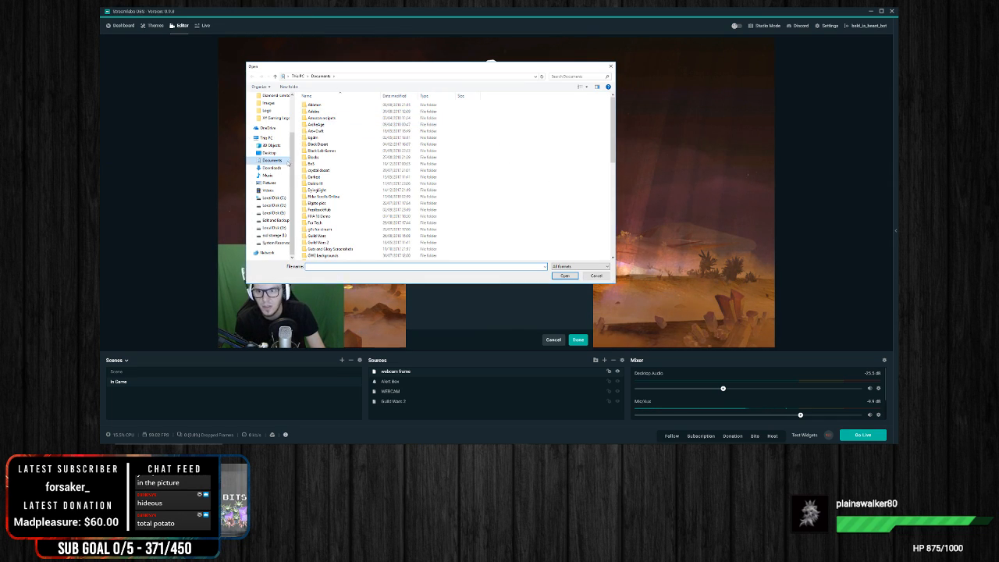
left_click(269, 182)
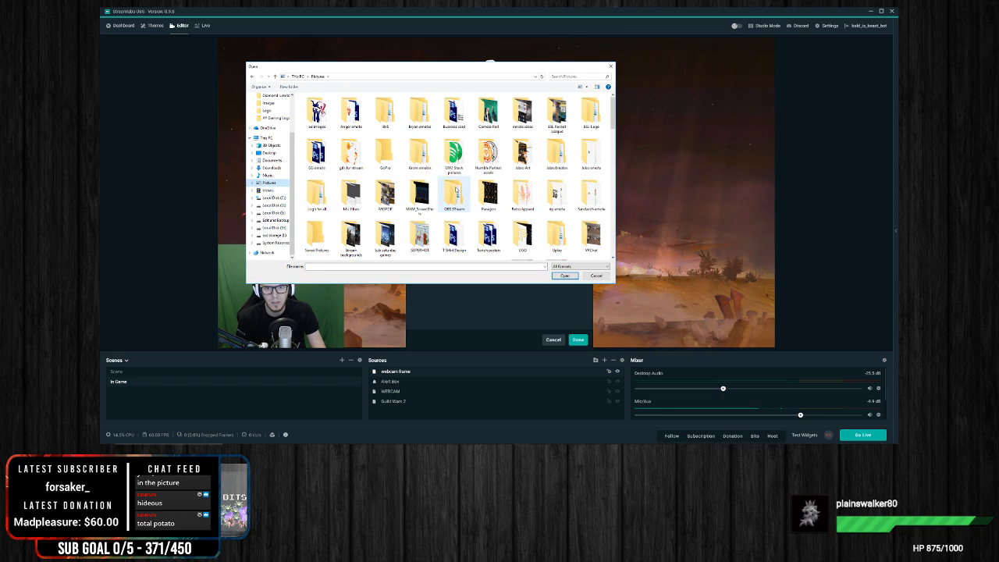
double_click(456, 190)
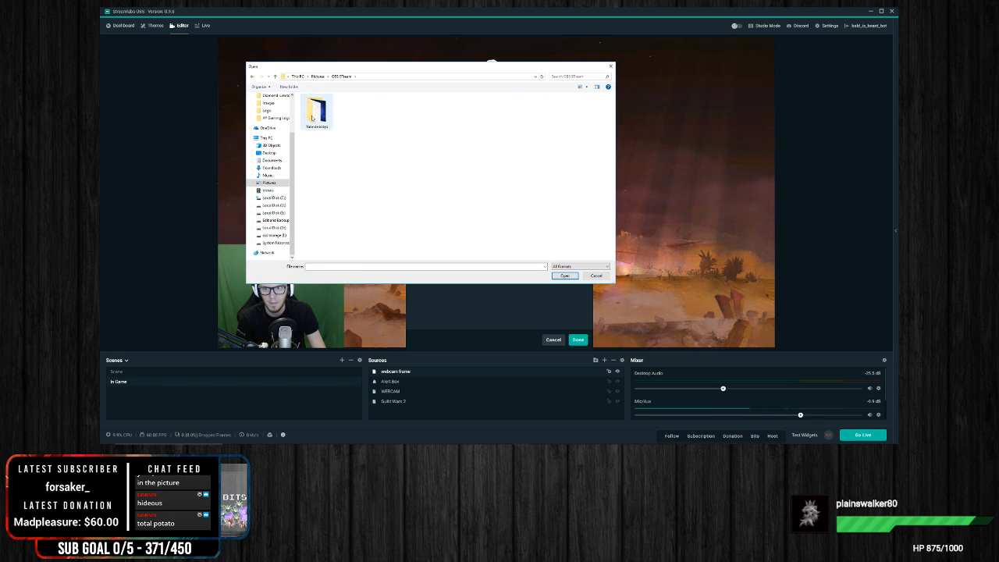
double_click(315, 113)
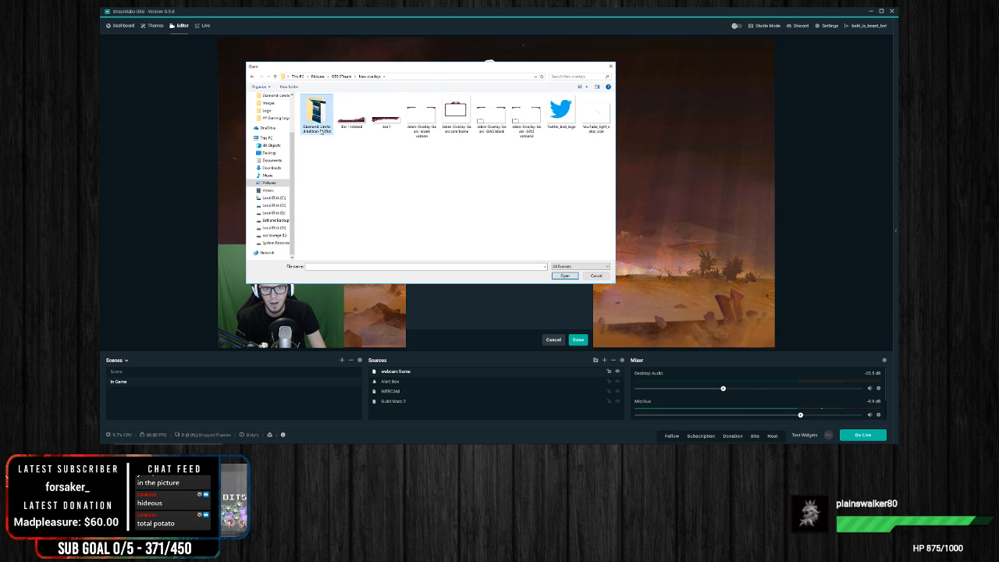
double_click(317, 117)
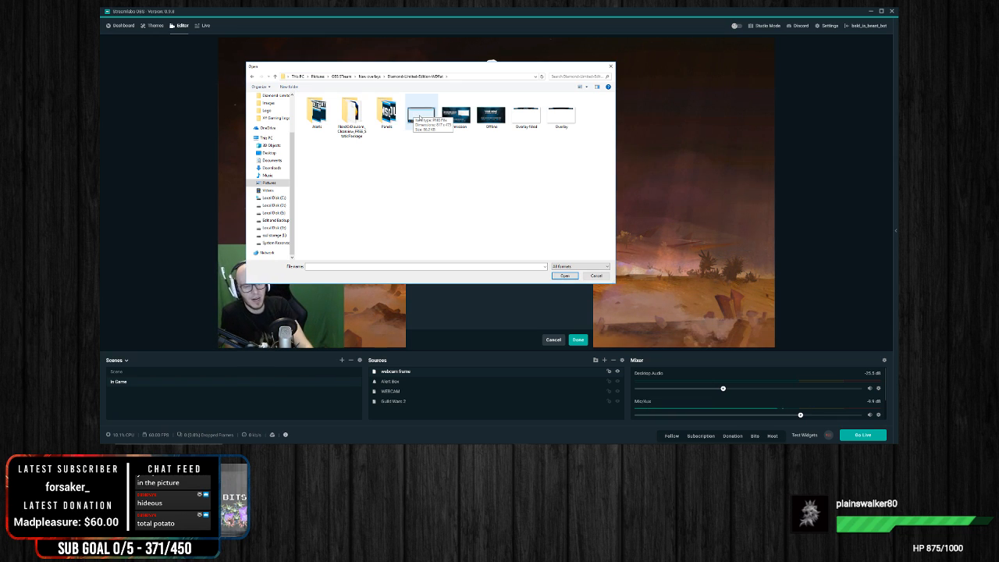
double_click(417, 116)
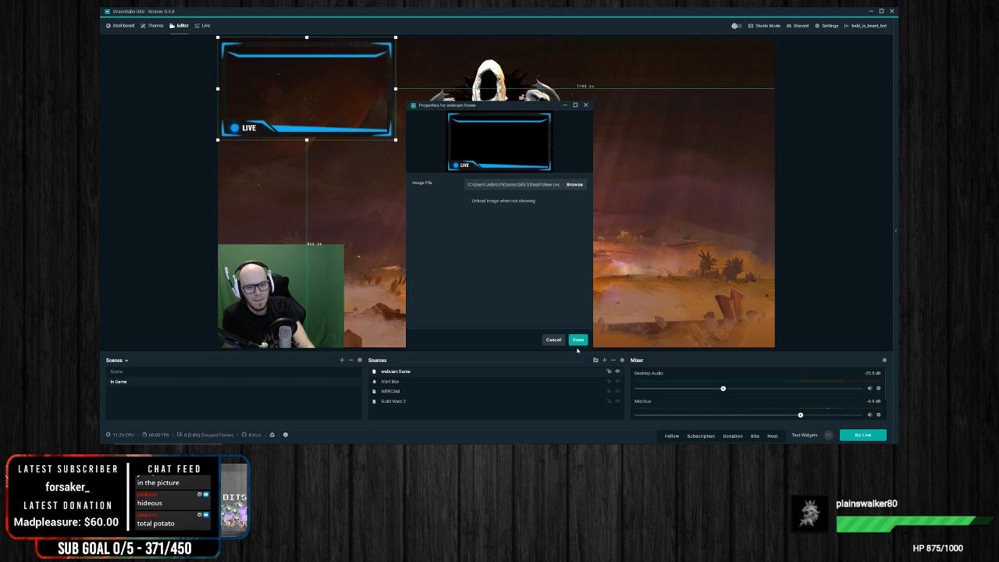
left_click(578, 344)
Step: Move the webcam frame over the webcam in the canvas's lower-left corner and scale it down to roughly the webcam's width
left_click_drag(328, 121, 326, 331)
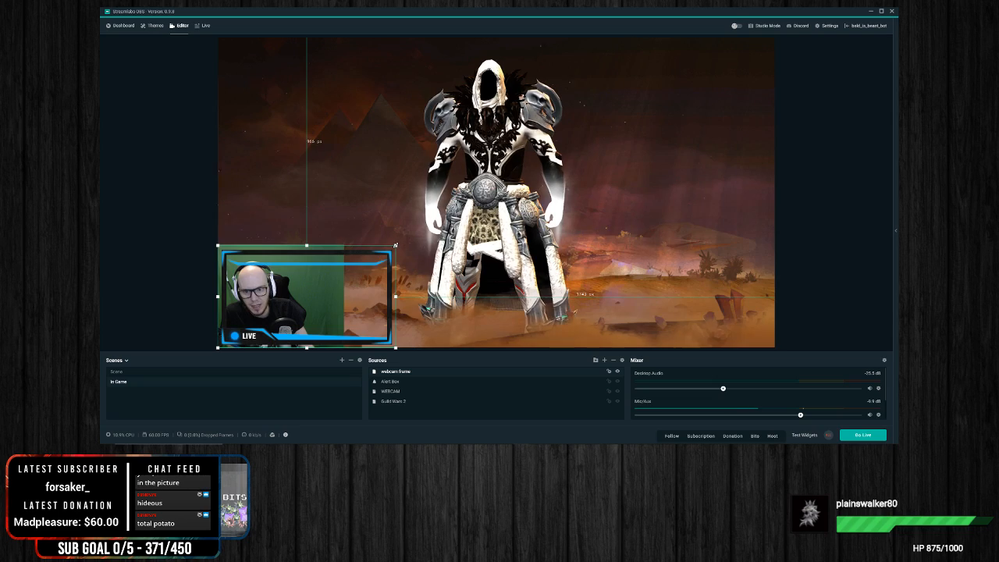
left_click_drag(396, 247, 411, 233)
left_click_drag(339, 280, 337, 280)
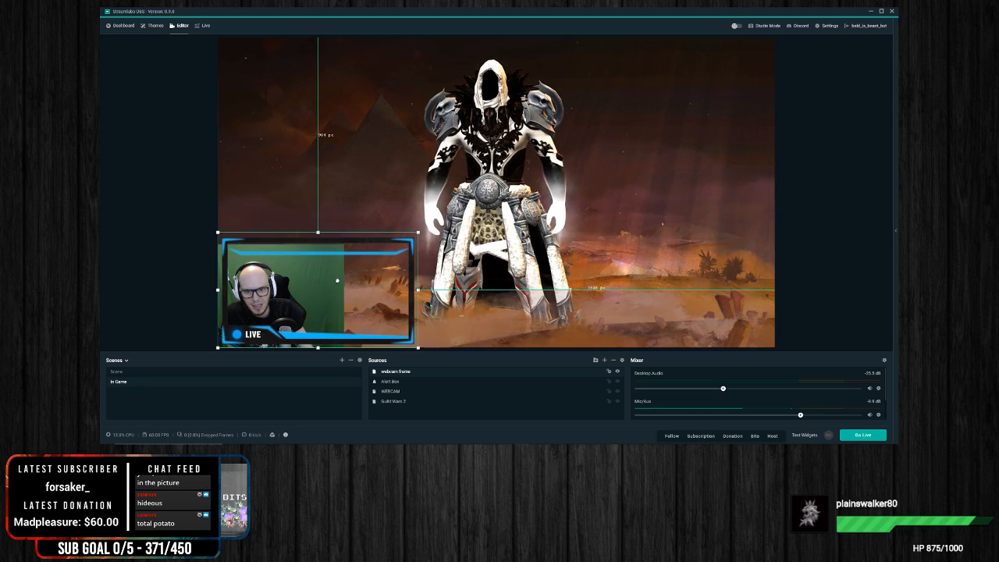
left_click_drag(419, 238, 380, 257)
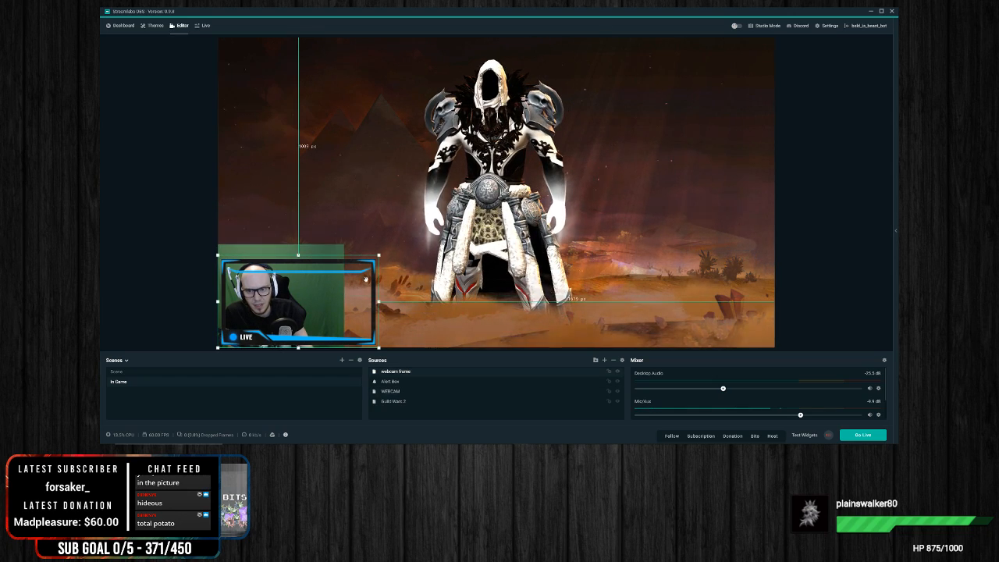
left_click_drag(378, 255, 362, 266)
Step: Shift the webcam to the right, widen its visible area, and scale it down to fit inside the LIVE frame
left_click(322, 247)
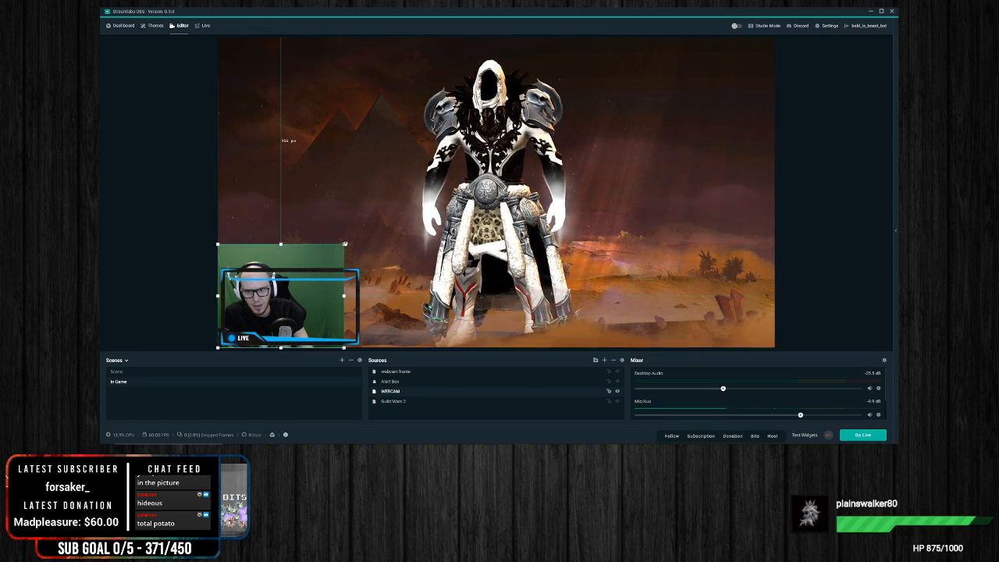
left_click(344, 245)
left_click(330, 253)
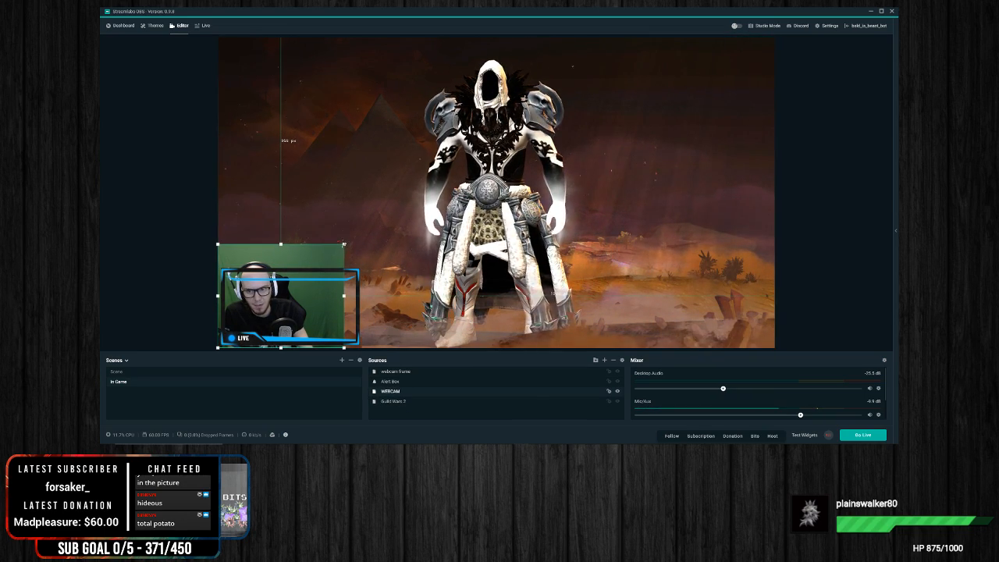
left_click(340, 284)
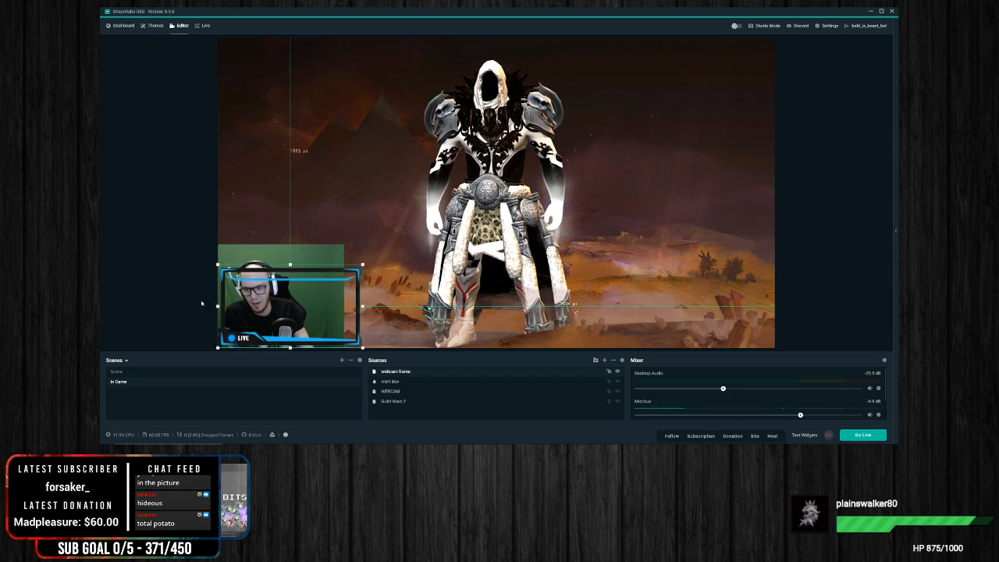
left_click(317, 255)
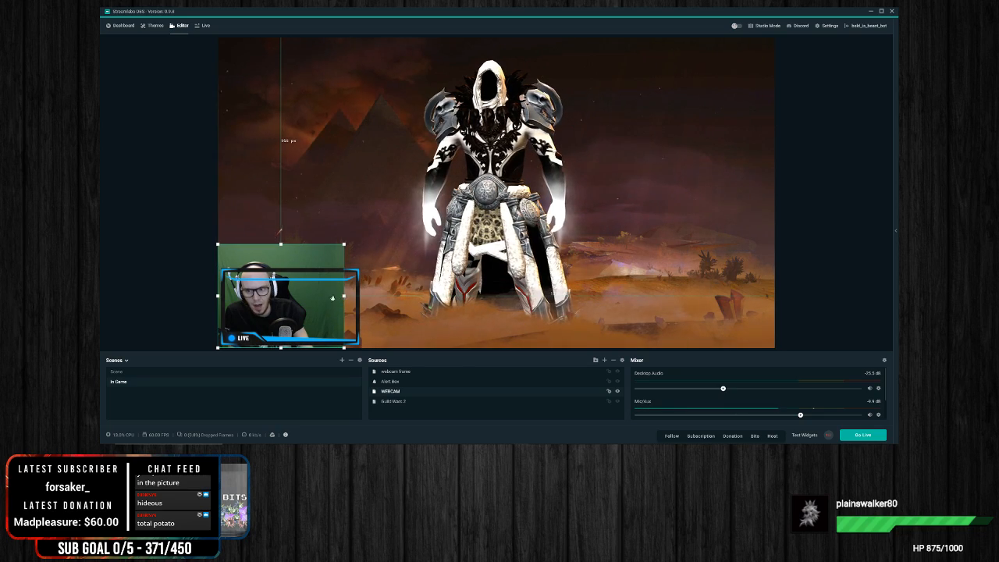
mouse_move(282, 263)
left_mouse_down()
mouse_move(291, 270)
mouse_move(295, 251)
left_mouse_up()
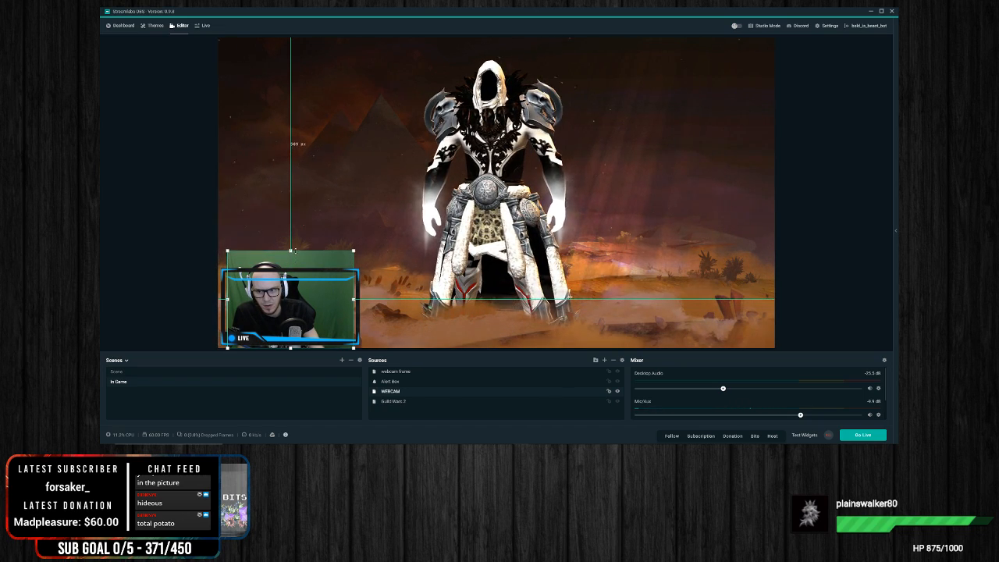
left_click_drag(355, 300, 375, 300)
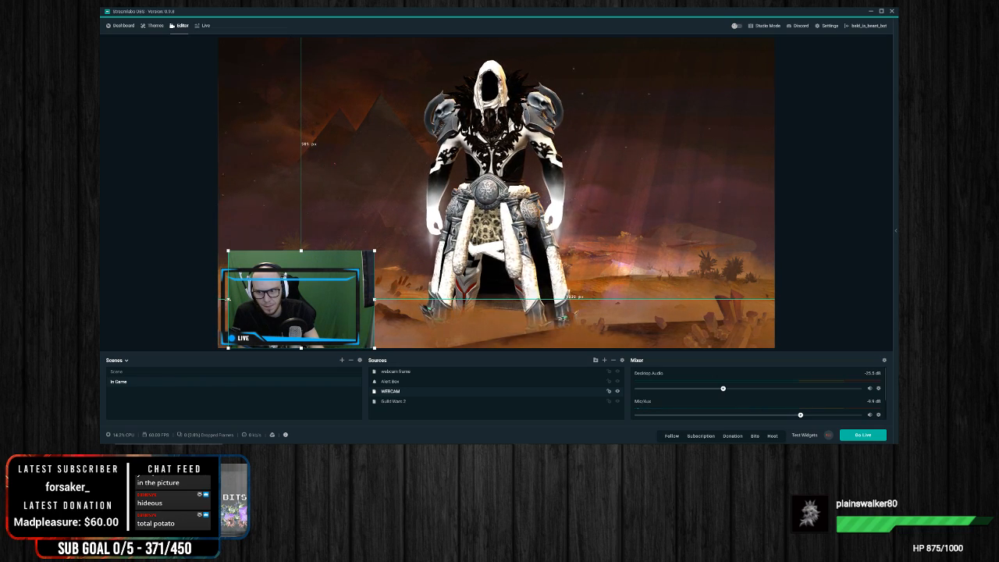
left_click_drag(376, 251, 323, 288)
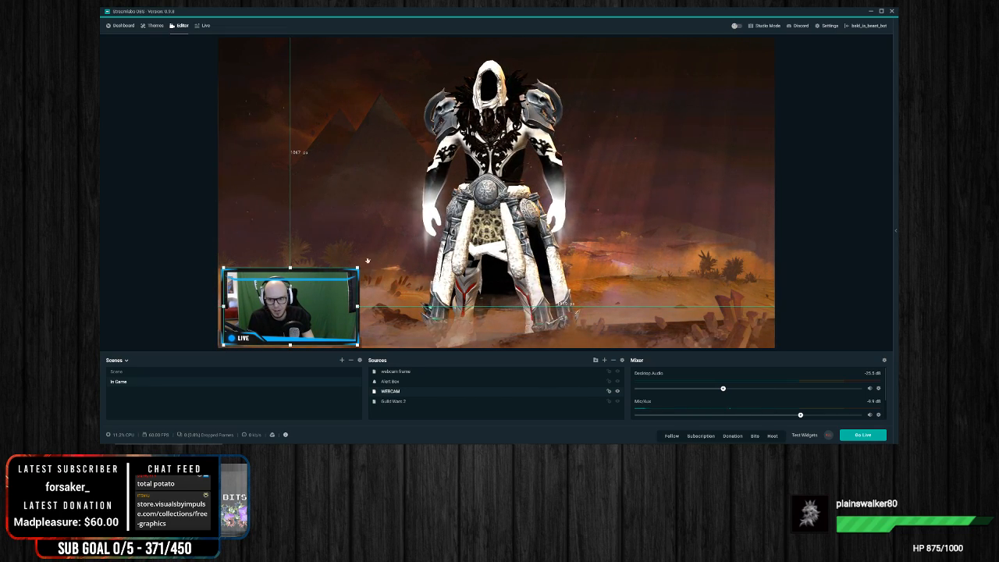
Step: Trim the webcam's upper and lower edges slightly so they stay within the LIVE frame, and clear the selection
left_click(299, 295)
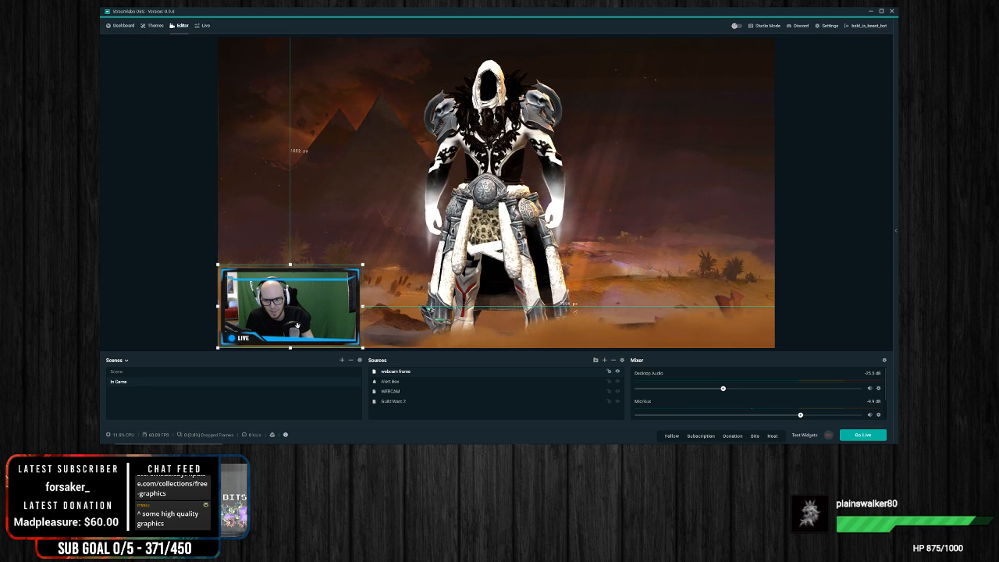
left_click(248, 247)
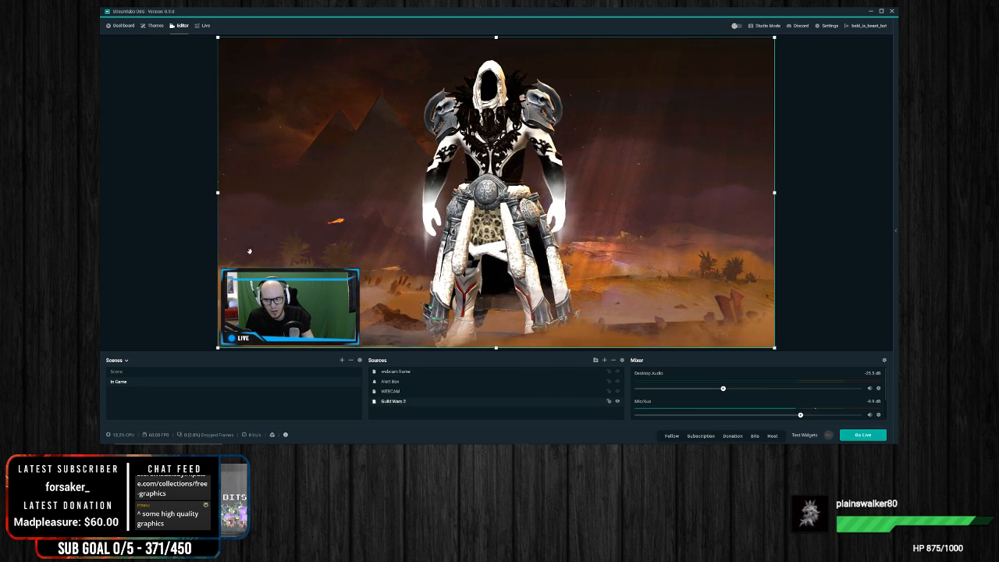
left_click(252, 269)
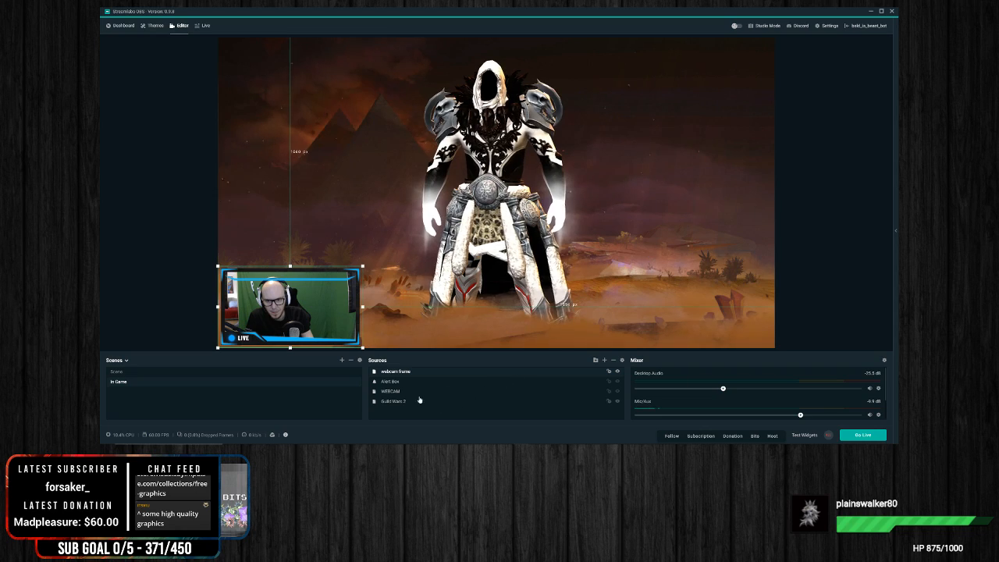
left_click(391, 391)
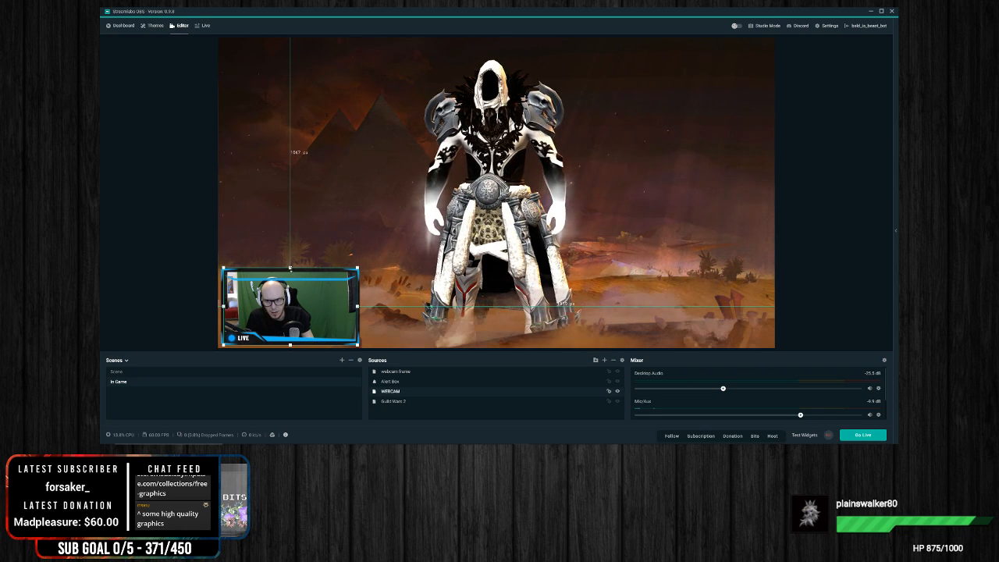
left_click_drag(291, 268, 290, 270)
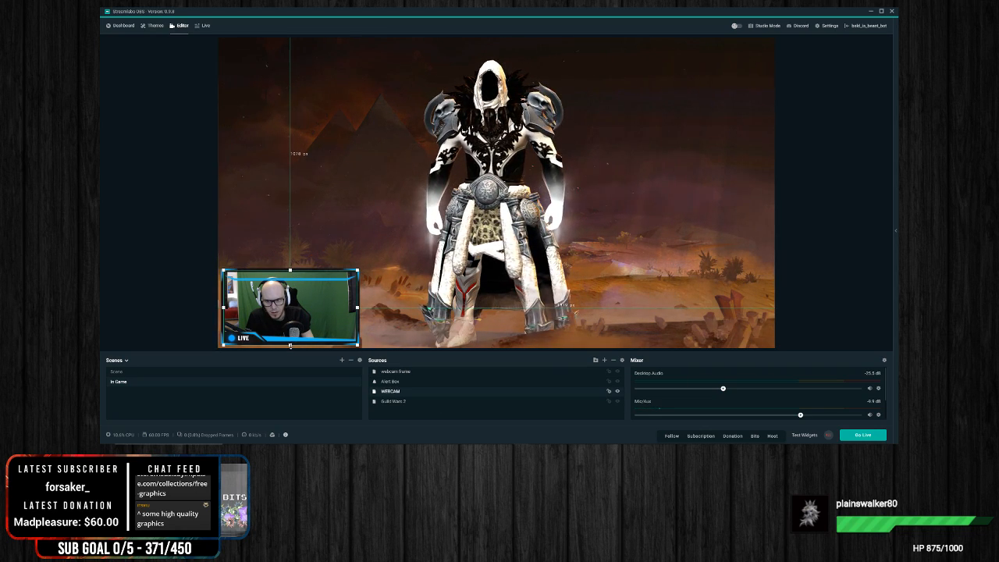
left_click_drag(291, 346, 290, 344)
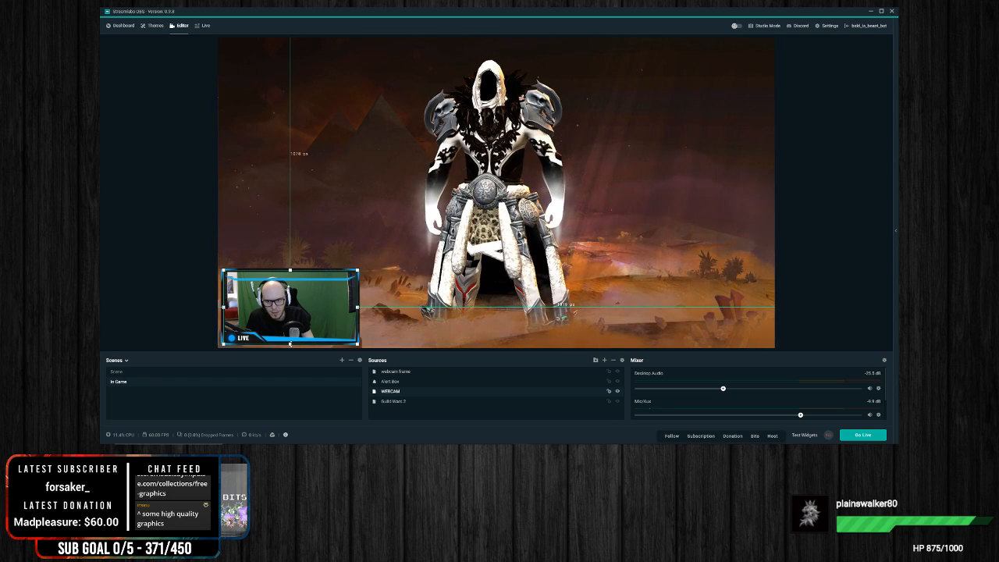
left_click(428, 332)
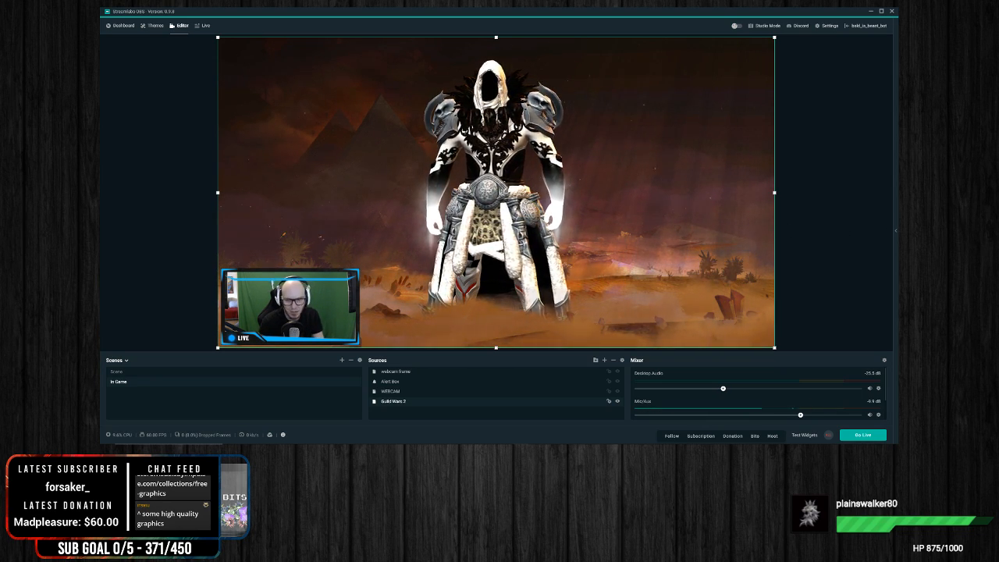
left_click(855, 266)
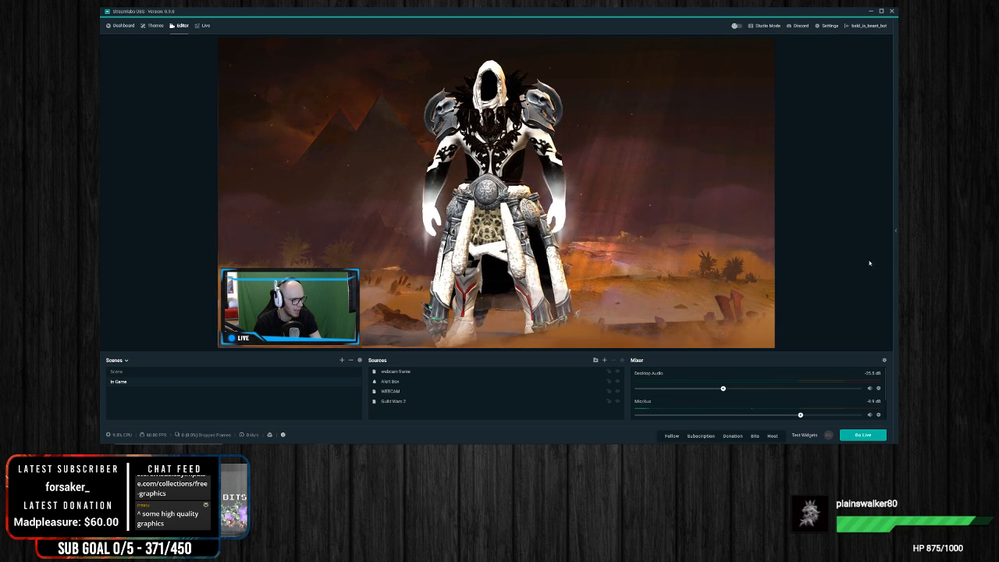
Step: Add a new image source with the default name to the In Game scene
right_click(414, 411)
left_click(604, 360)
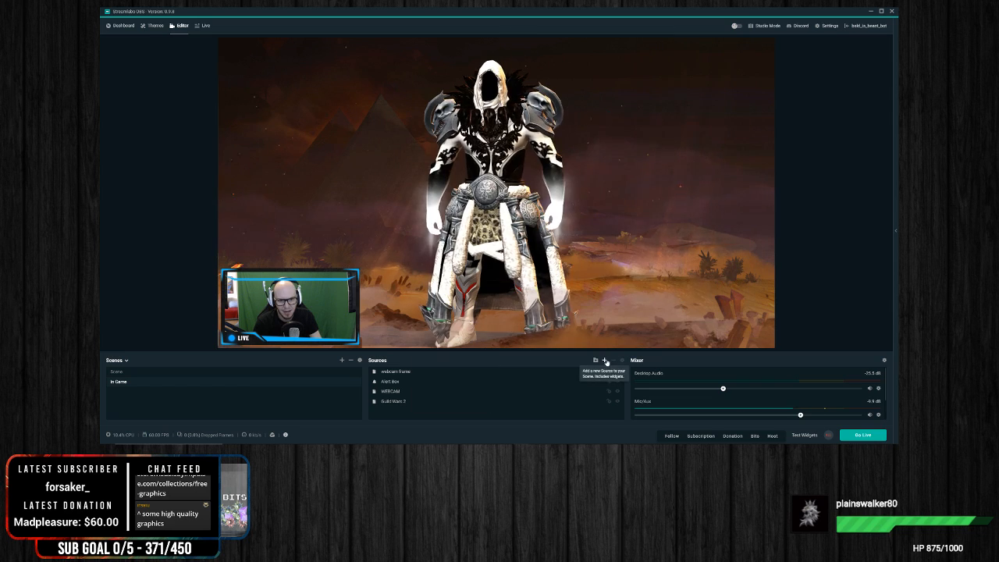
left_click(604, 360)
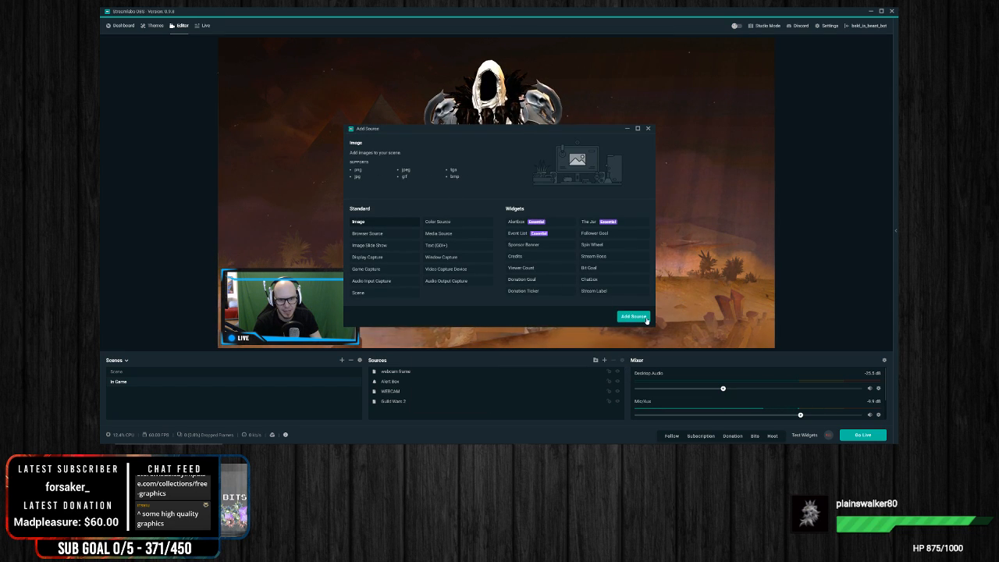
left_click(648, 319)
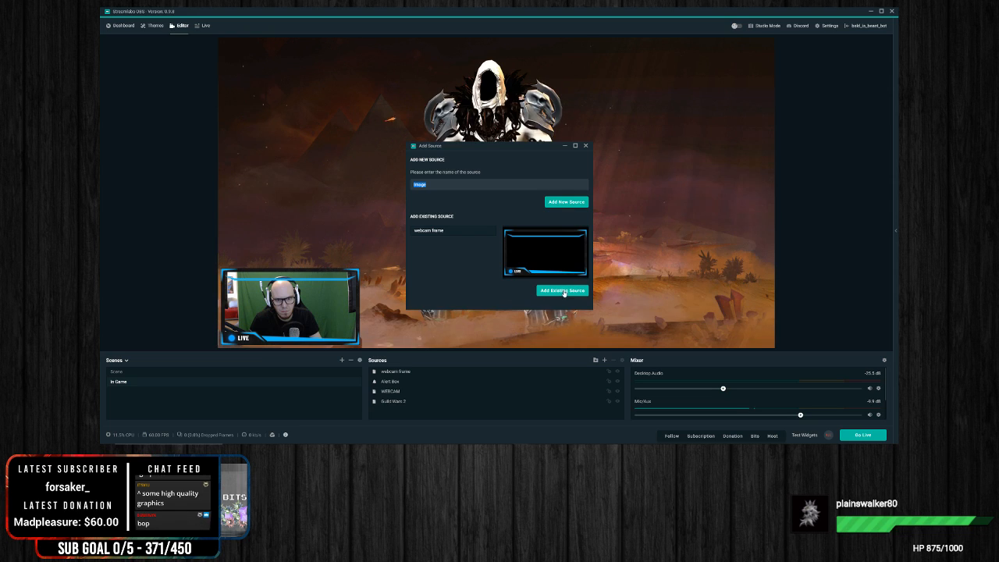
left_click(567, 202)
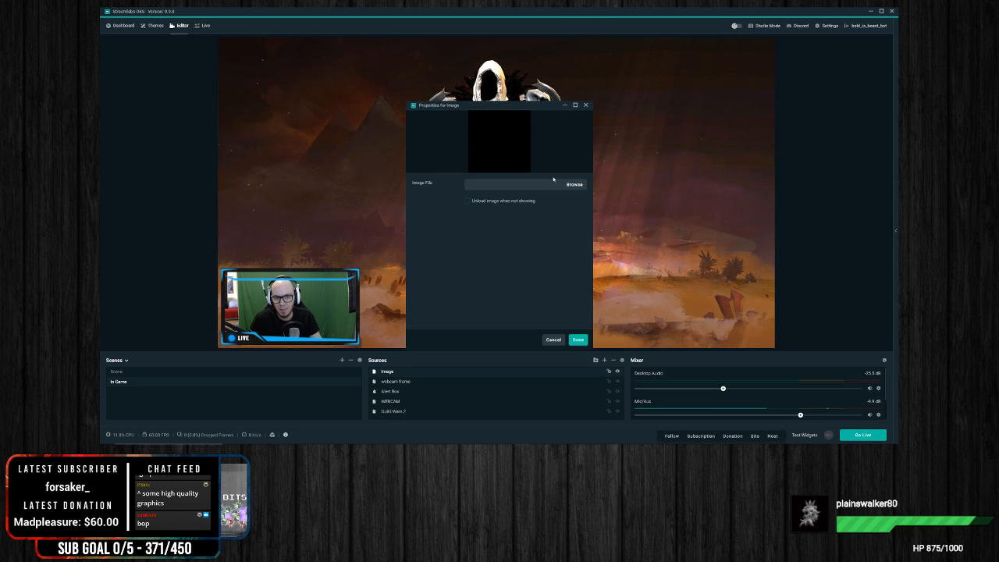
Step: Load the prefilled YOUR NAME overlay from the Diamond Limited Edition folder and centre it horizontally along the canvas's upper edge
left_click(575, 184)
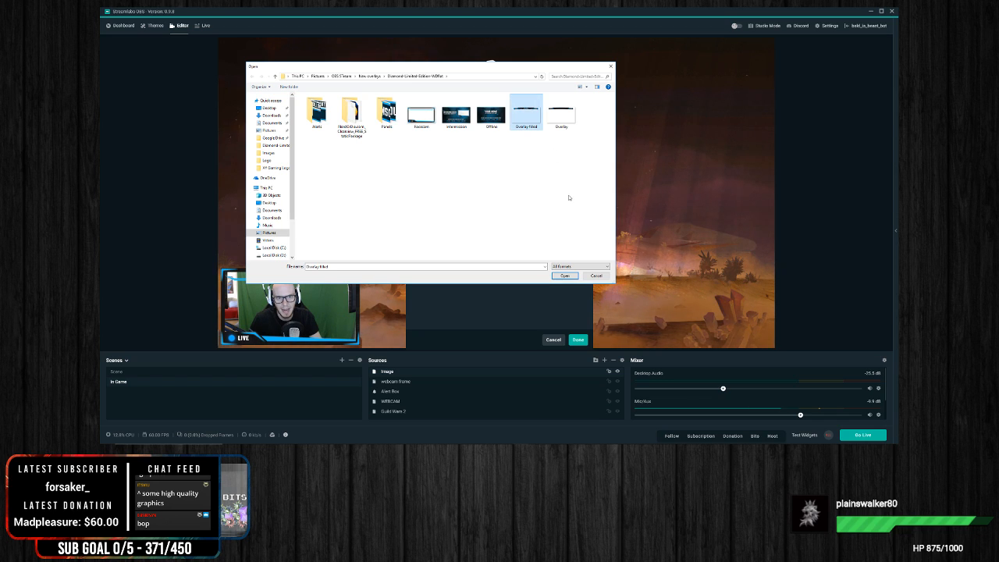
double_click(526, 125)
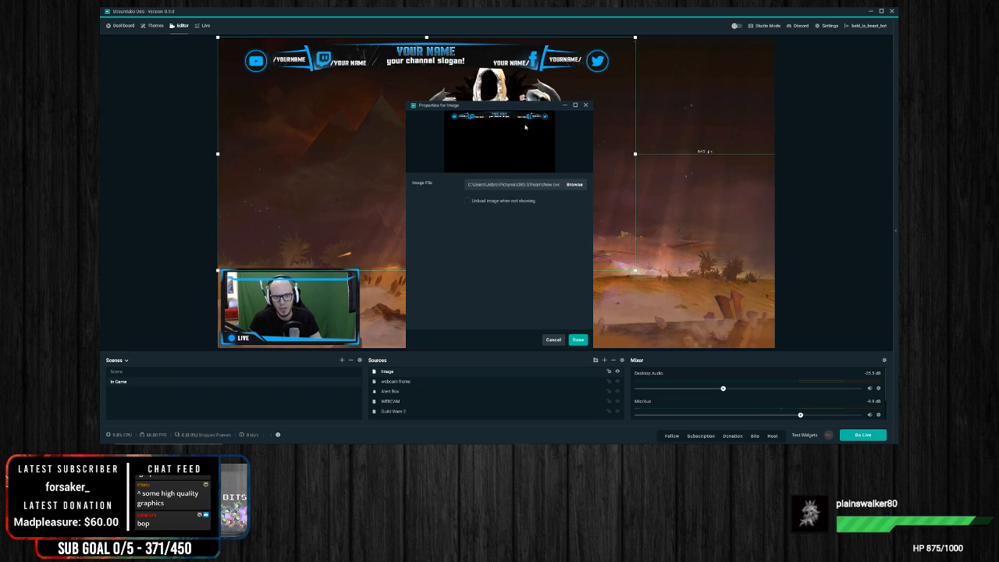
left_click(578, 340)
left_click_drag(475, 133, 548, 132)
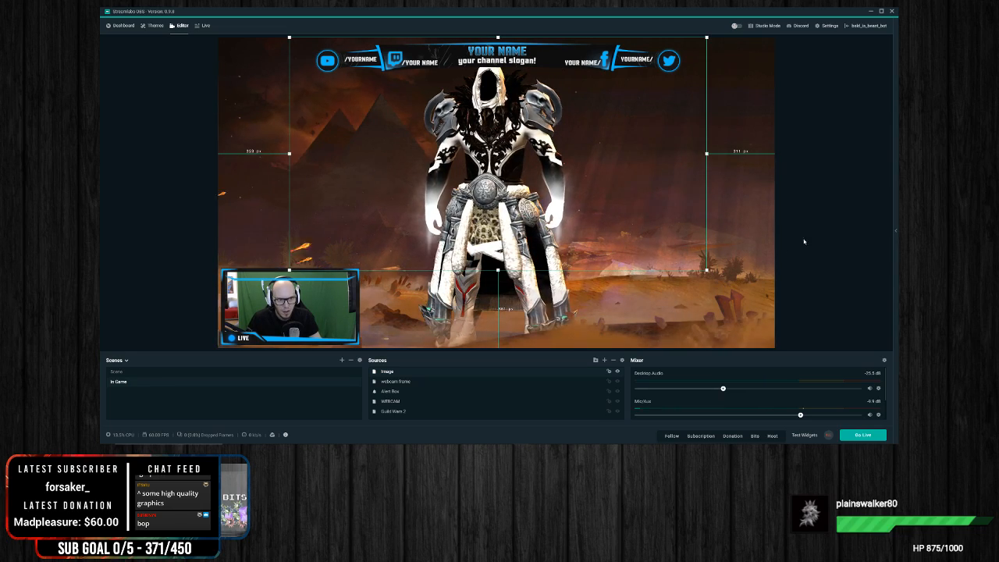
left_click(866, 217)
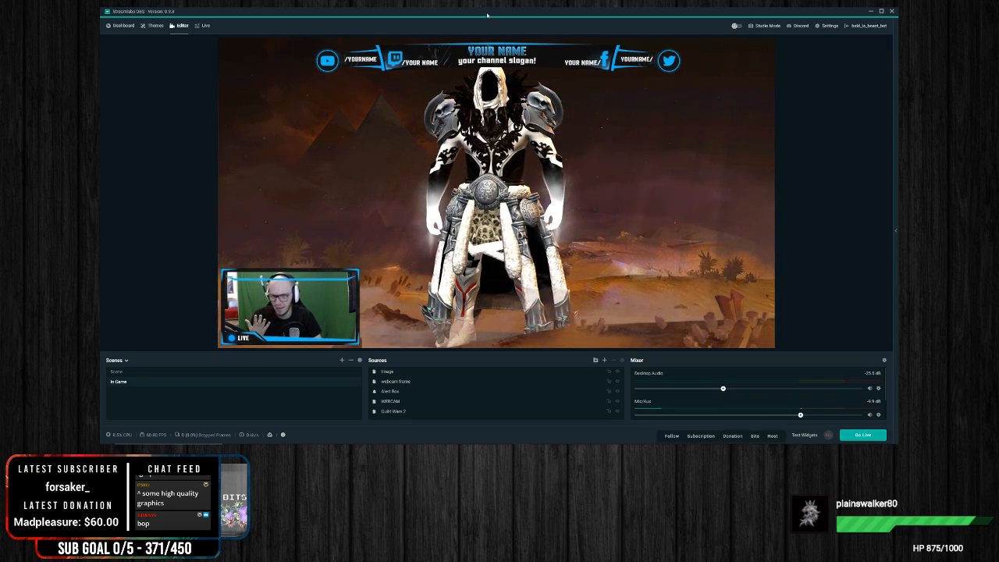
Step: Nudge the banner slightly to the right and replace its image file with the blank Overlay version from the same folder
left_click(477, 64)
mouse_move(477, 64)
left_mouse_down()
mouse_move(475, 85)
mouse_move(481, 63)
left_mouse_up()
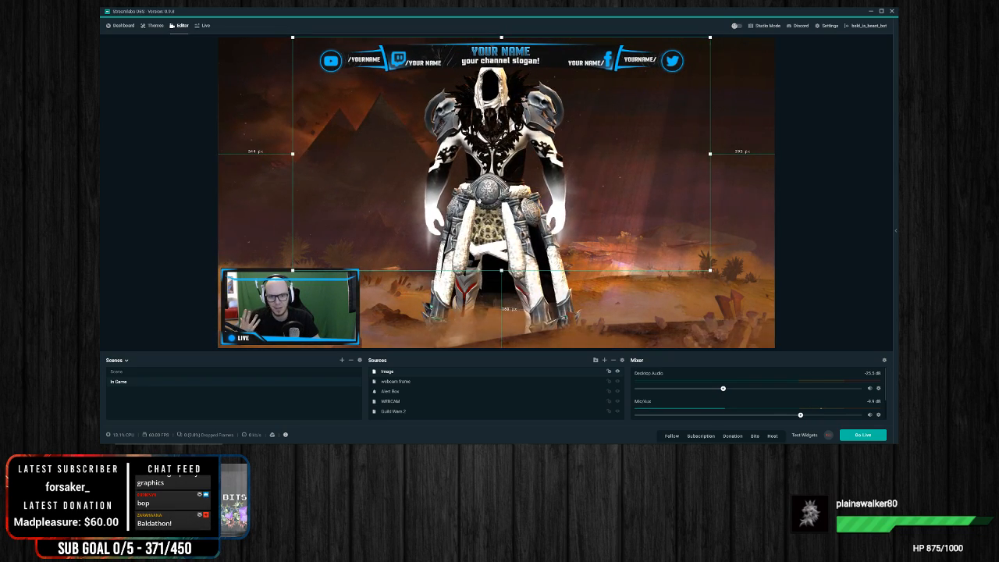
right_click(480, 202)
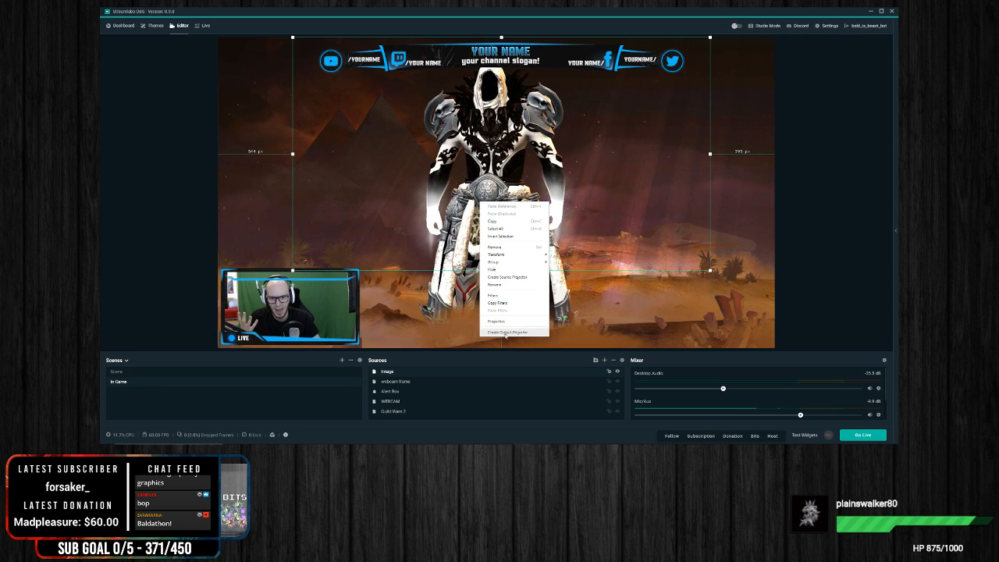
left_click(502, 322)
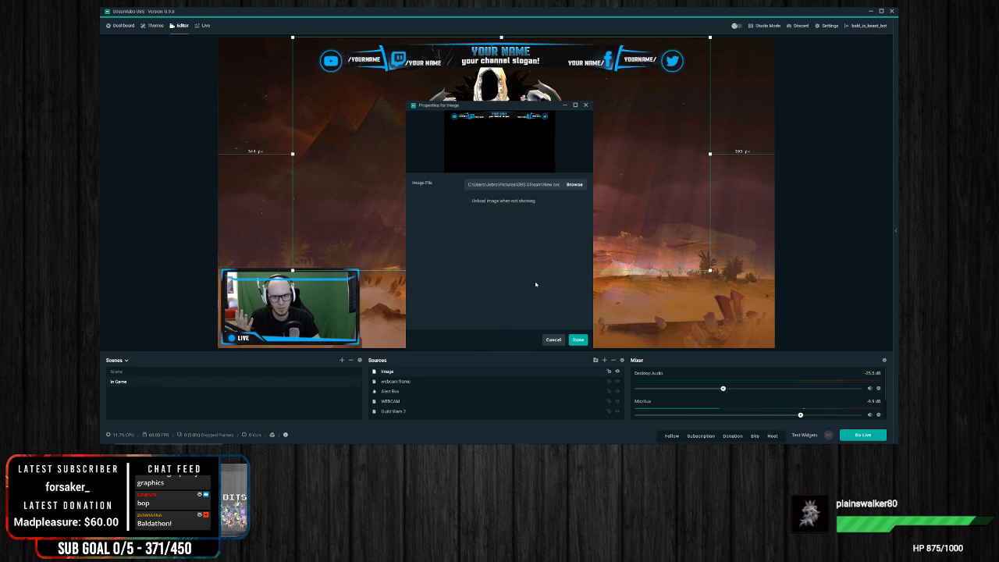
left_click(582, 186)
double_click(561, 116)
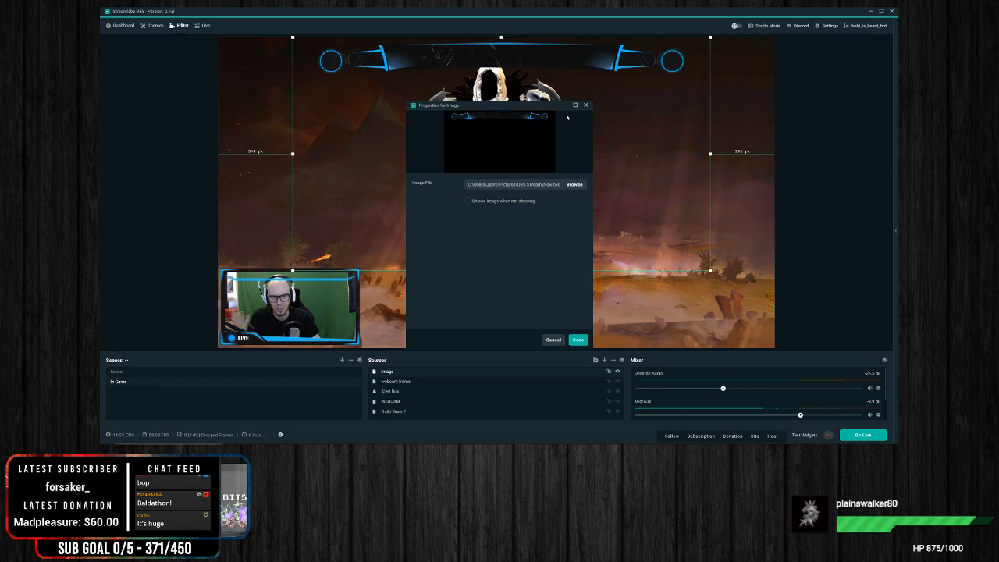
left_click(577, 341)
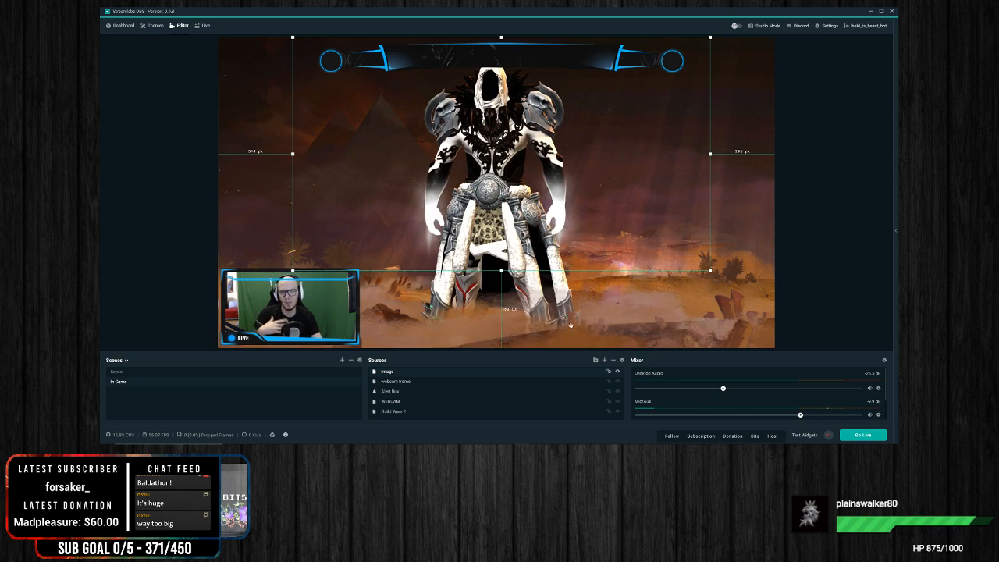
Step: Scale the blank banner down slightly and place it near the canvas's upper edge, over the character's head
mouse_move(521, 137)
left_mouse_down()
mouse_move(527, 192)
mouse_move(521, 132)
mouse_move(513, 132)
left_mouse_up()
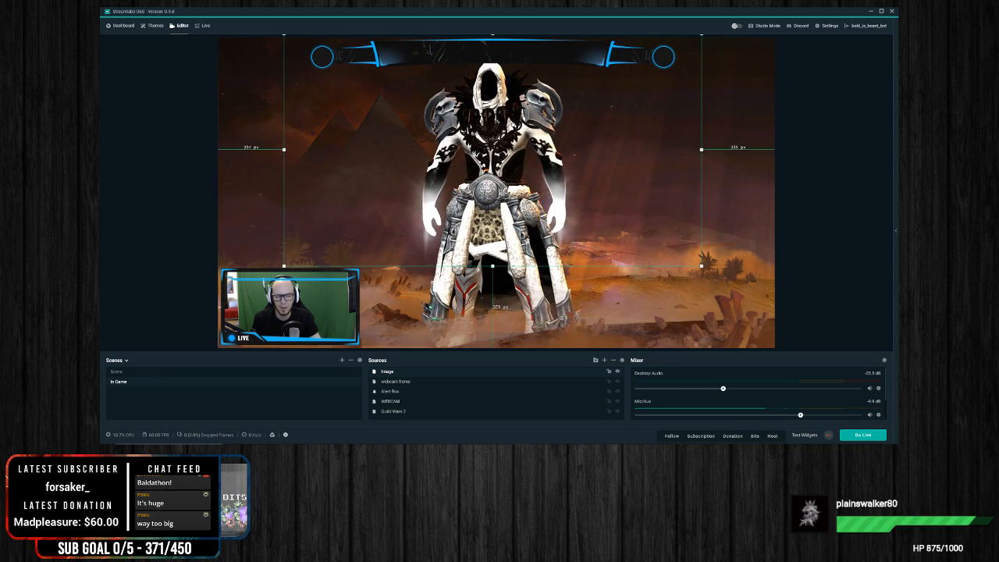
left_click(826, 201)
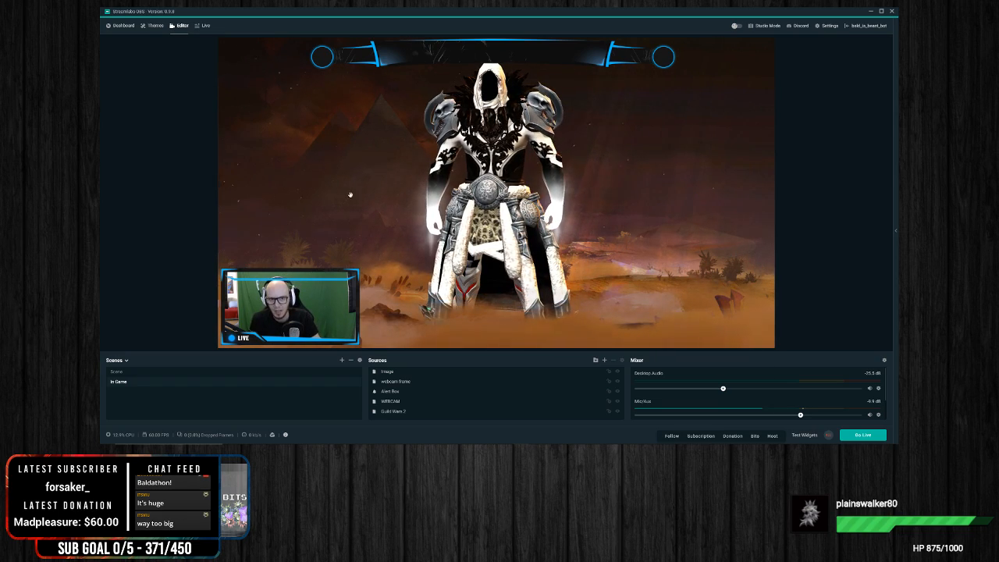
left_click(549, 55)
left_click_drag(548, 55, 523, 256)
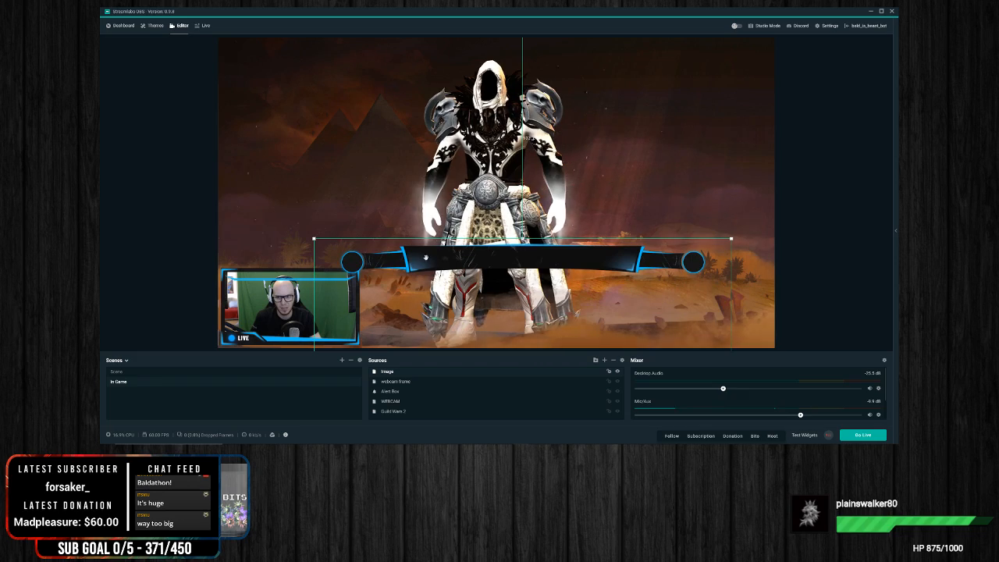
left_click_drag(315, 240, 354, 261)
left_click_drag(551, 288, 505, 72)
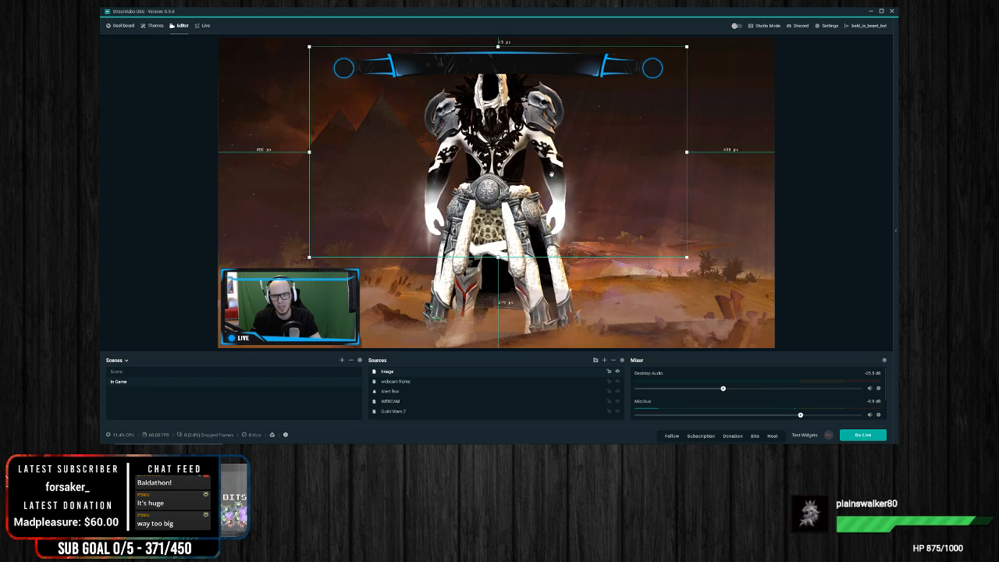
Step: Remove the banner's image source from the scene
right_click(621, 139)
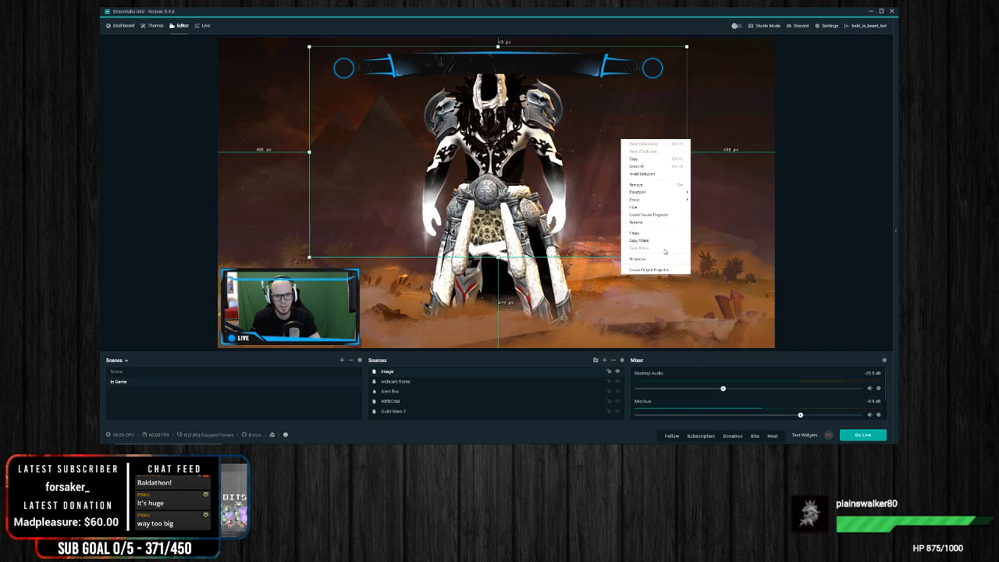
left_click(656, 185)
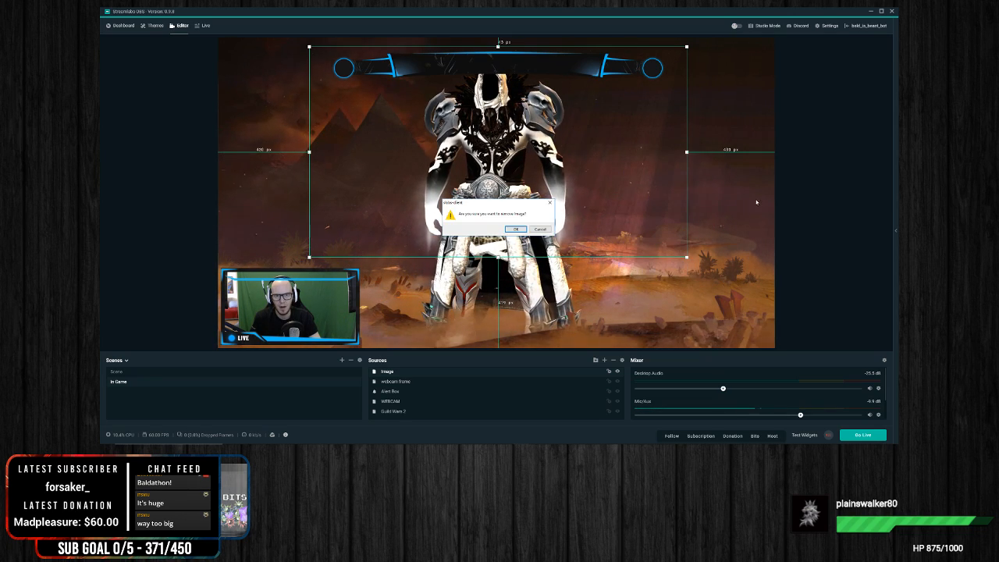
left_click(516, 229)
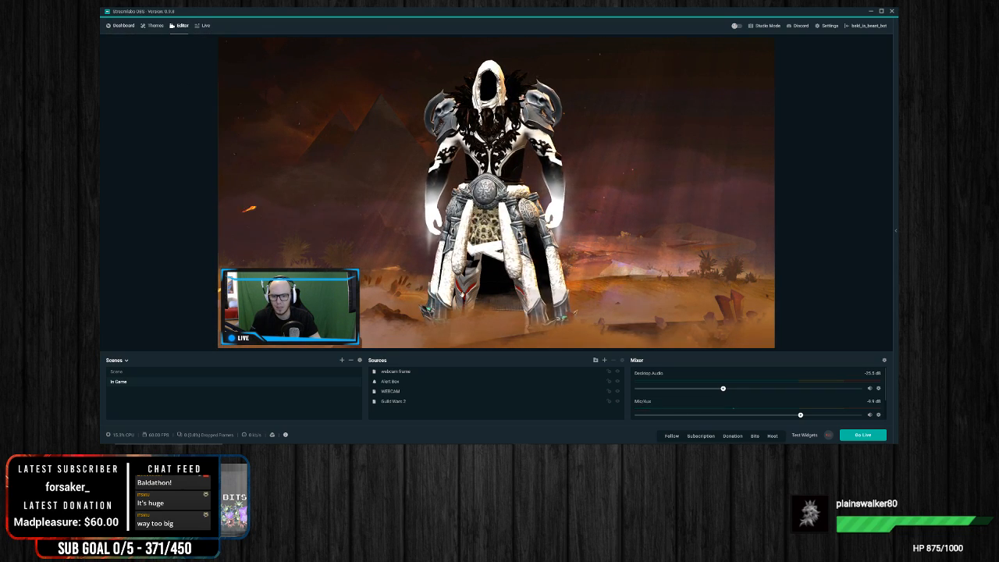
Step: Add a Text (GDI+) source with the default name and move its text to the left of the game character
right_click(407, 360)
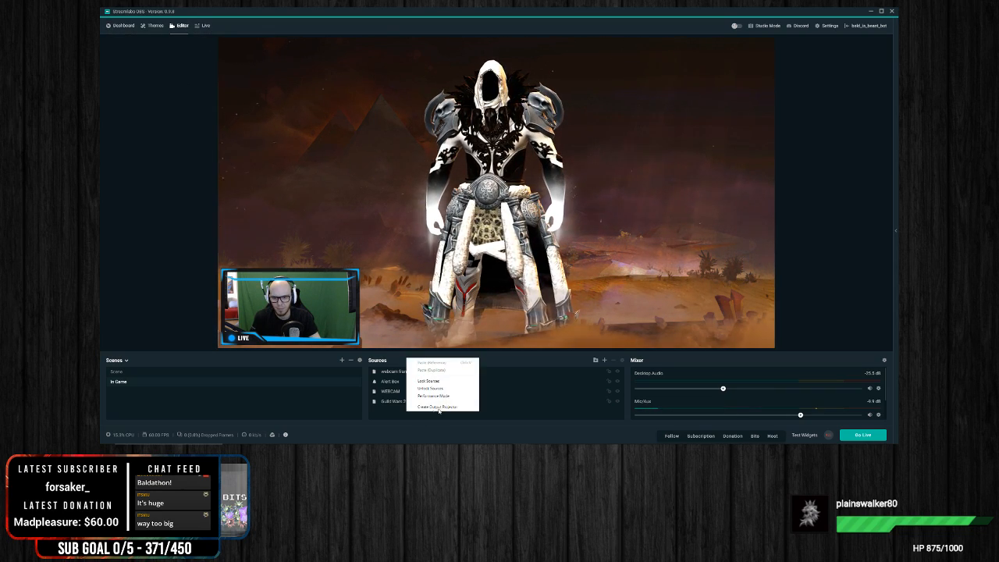
left_click(604, 361)
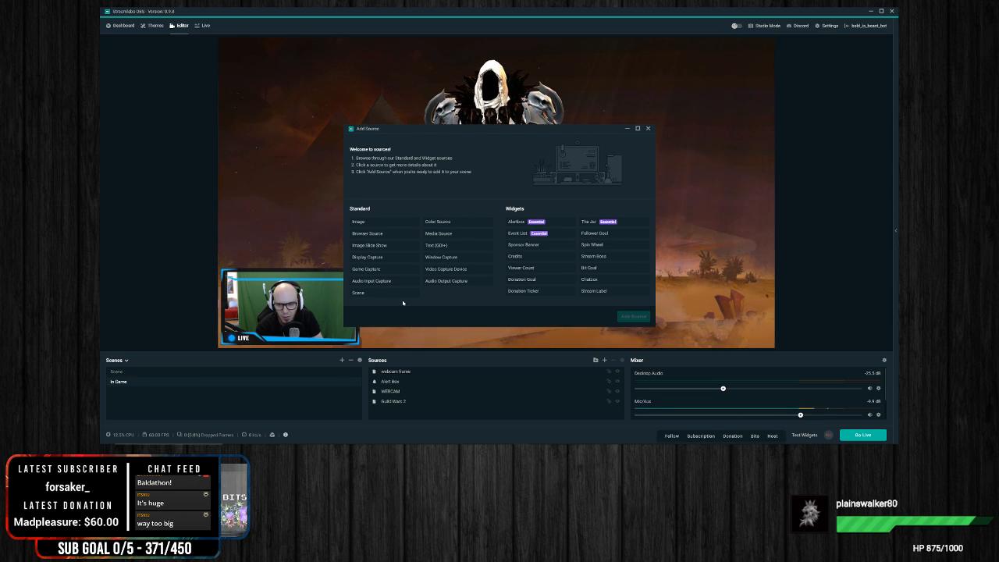
left_click(434, 247)
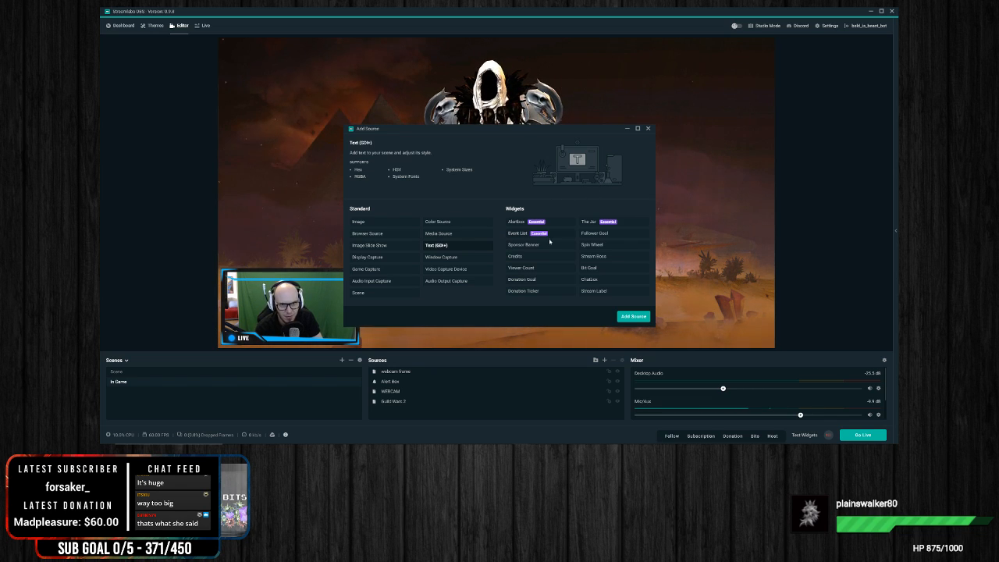
left_click(633, 317)
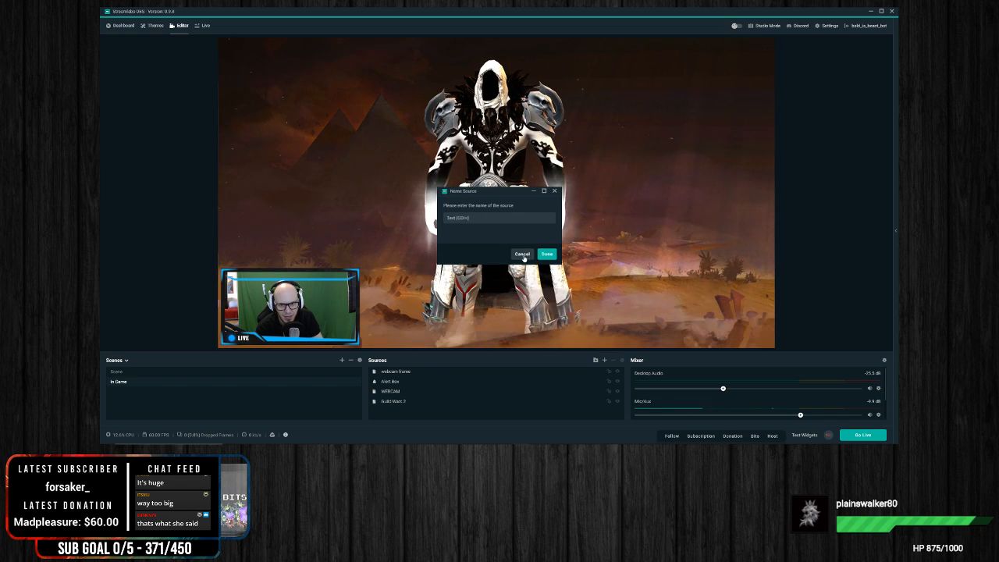
left_click(548, 253)
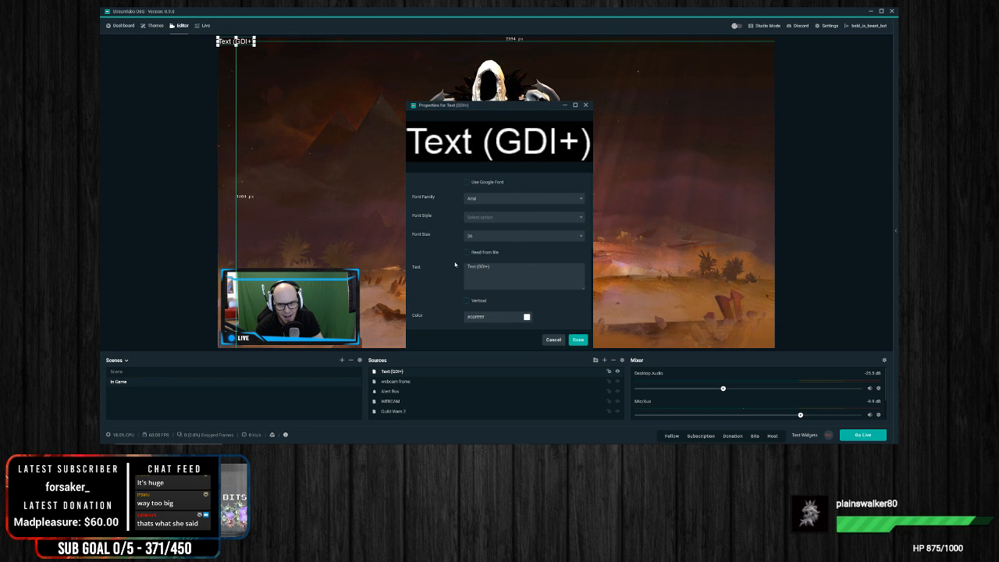
left_click(556, 340)
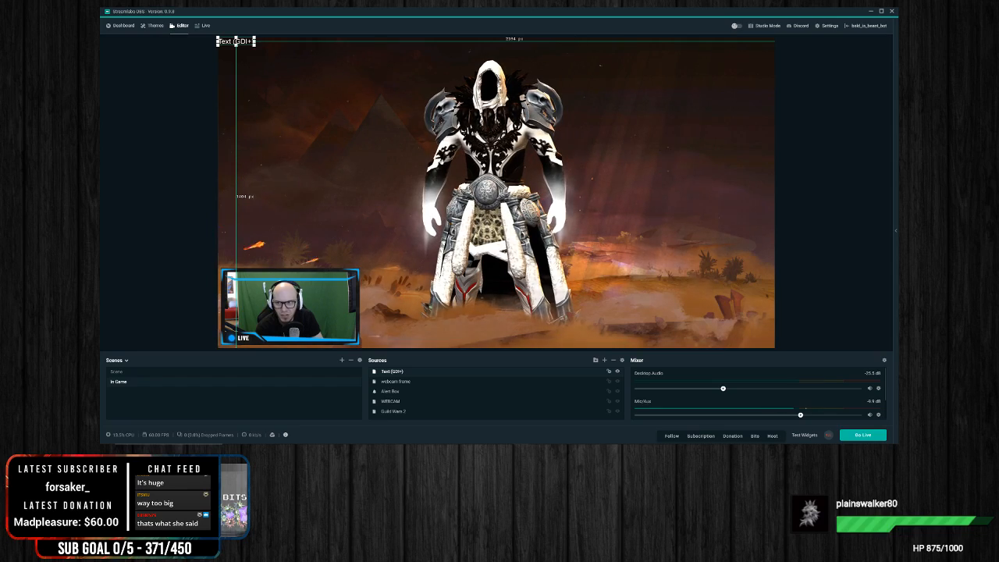
left_click_drag(237, 41, 346, 162)
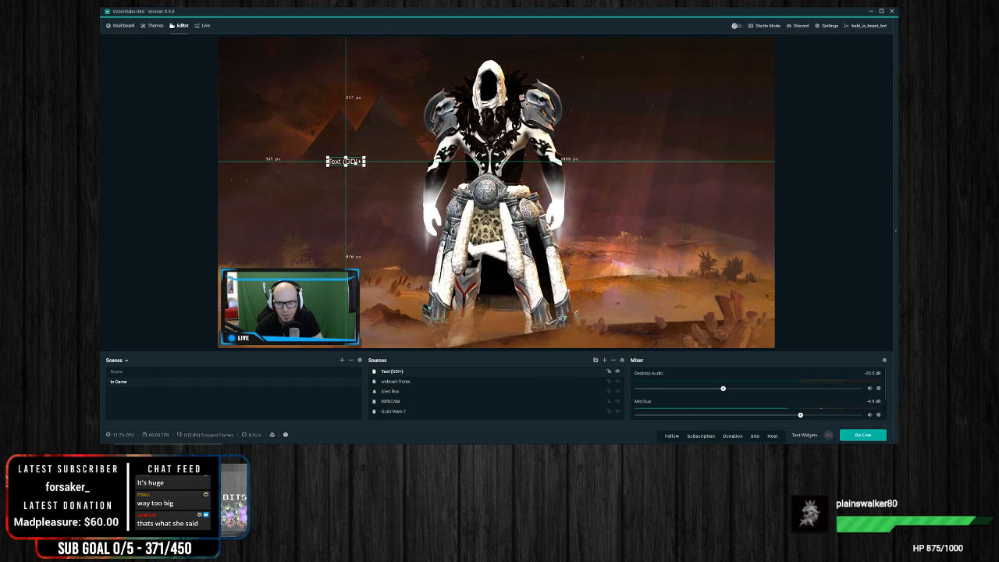
Step: Add a second, new Text (GDI+) source to the scene under its suggested name
right_click(429, 376)
left_click(604, 361)
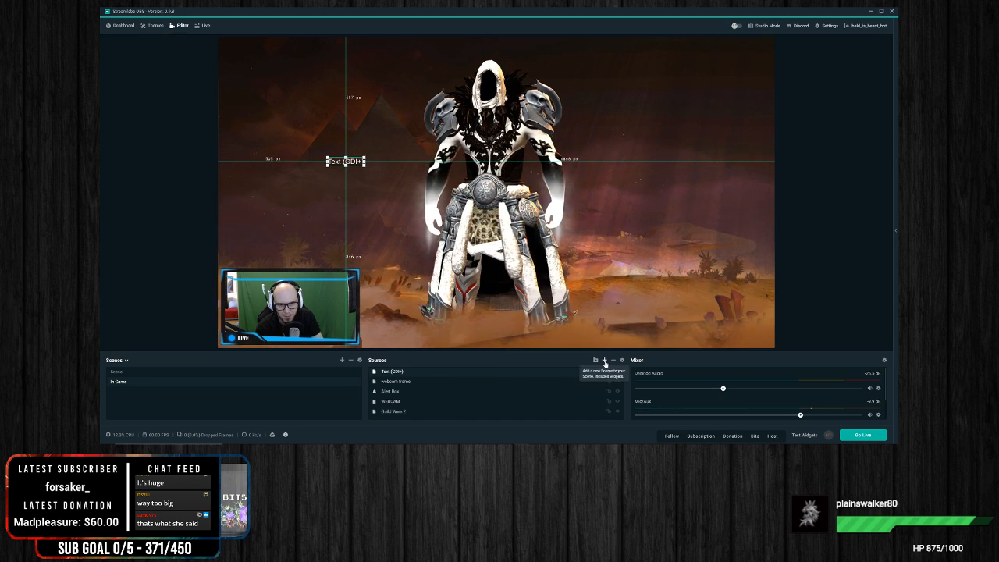
left_click(604, 360)
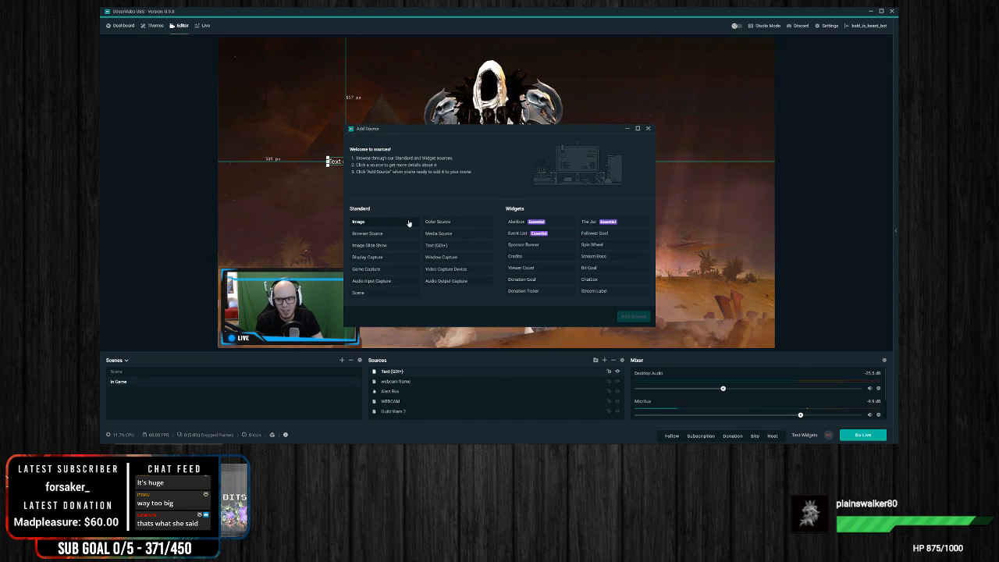
left_click(447, 247)
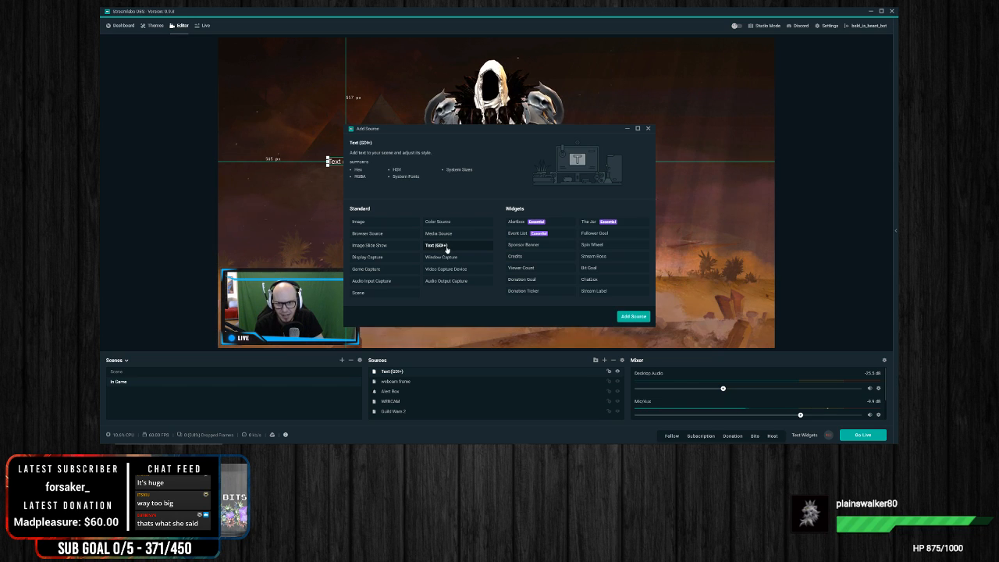
left_click(637, 320)
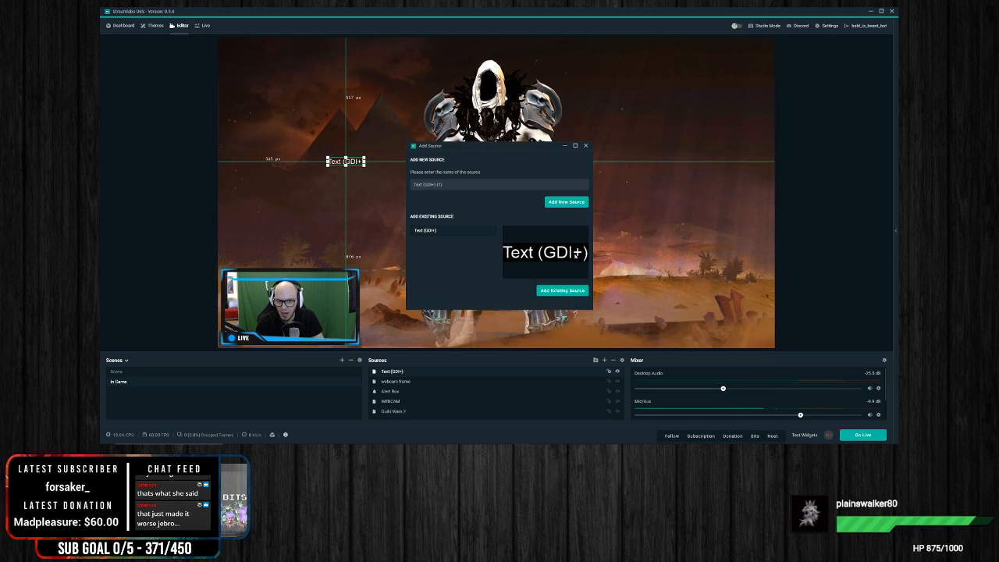
left_click(562, 202)
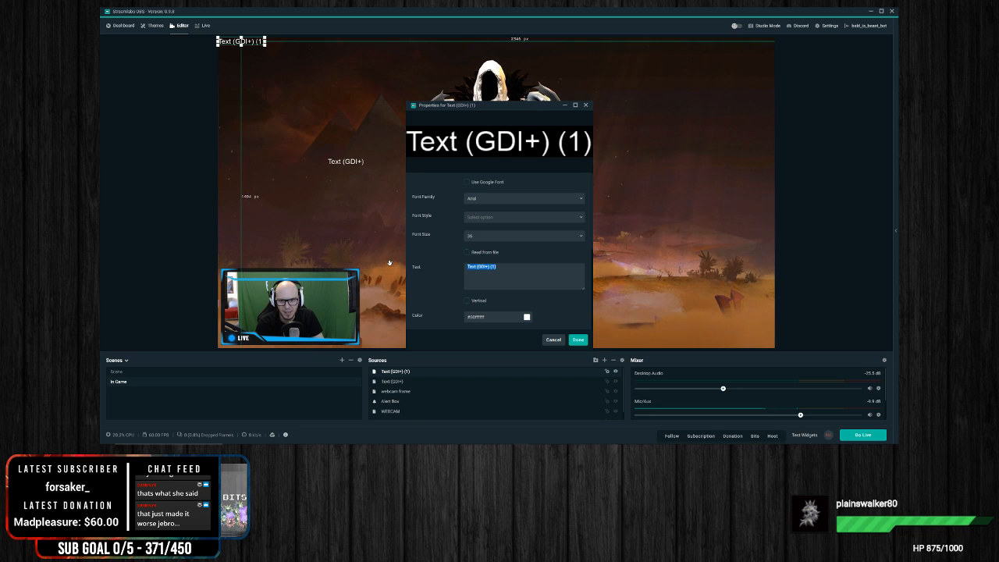
type("C")
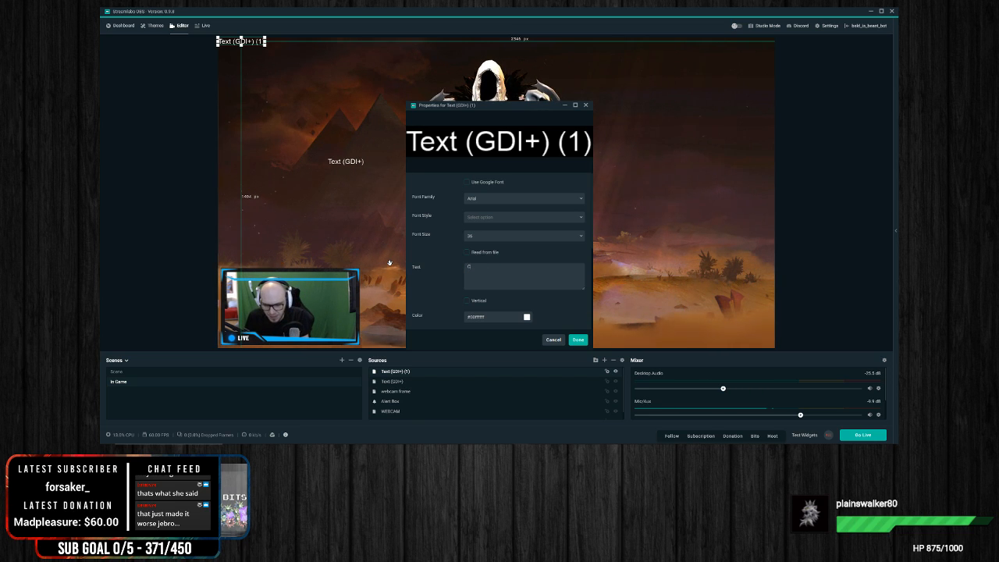
type("HEESE")
key("BackSpace")
key("BackSpace")
key("BackSpace")
key("BackSpace")
key("BackSpace")
key("BackSpace")
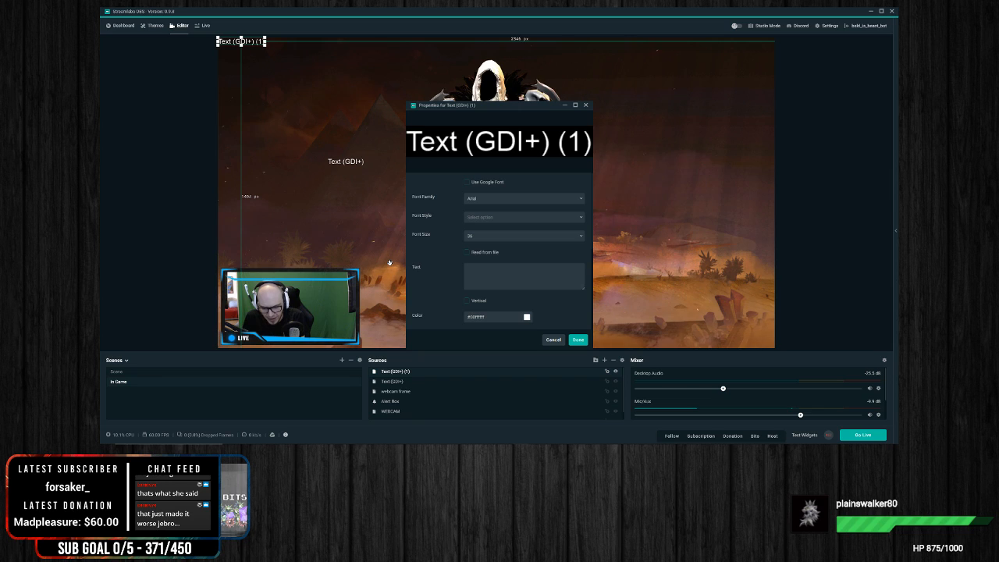
Step: Set the new text source's text to "I am streaming tonight at 8pm Pacific come watch - Twitter -" followed by the Twitter handle
type("10m stre")
type("aming tonight at 5pm Pacific come wat")
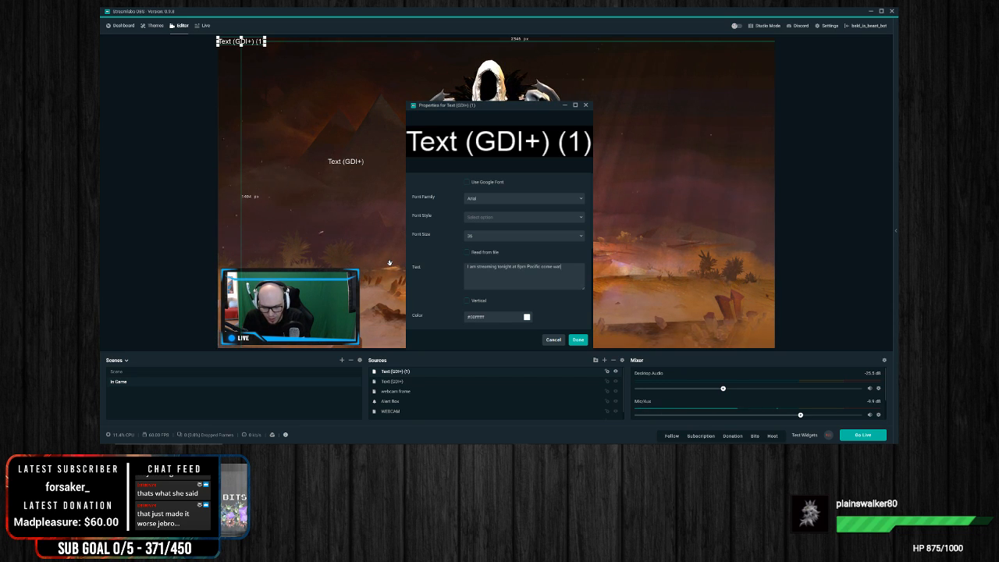
type("witter - @Jebcan")
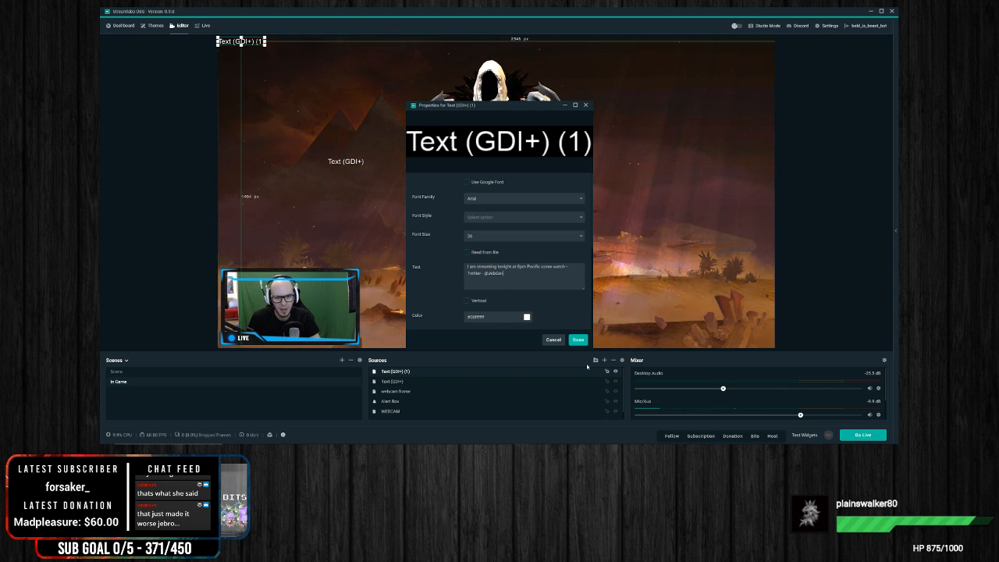
left_click(577, 340)
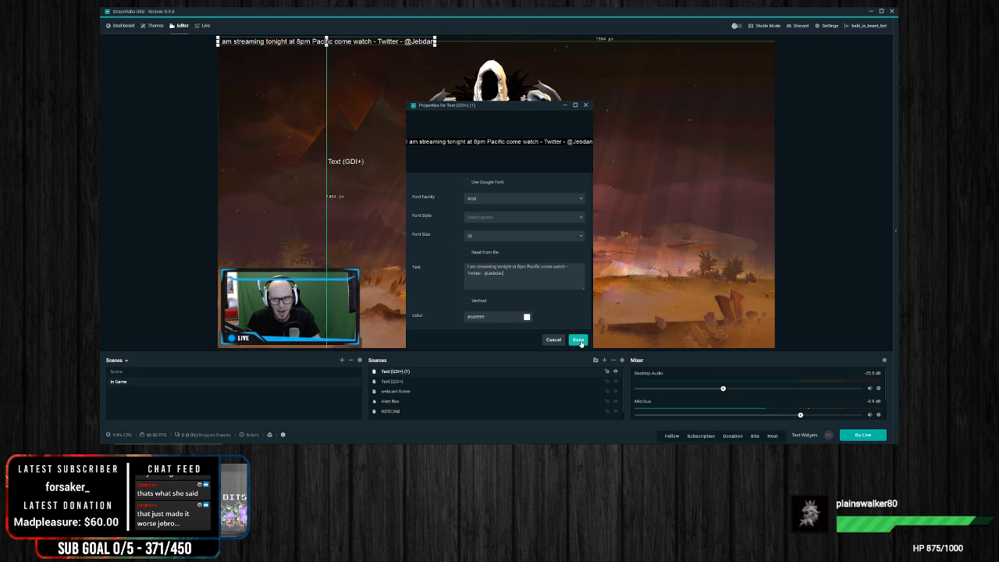
Step: Move the streaming message text from the canvas's upper edge down over the lower edge of the webcam frame
left_click(356, 47)
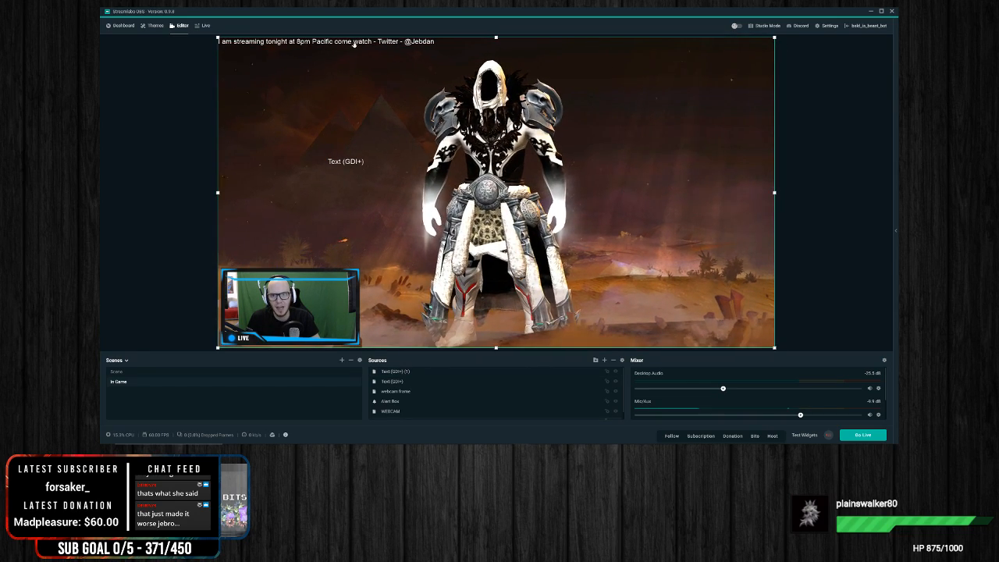
left_click(414, 42)
left_click(568, 220)
left_click(283, 42)
mouse_move(285, 48)
left_mouse_down()
mouse_move(326, 114)
mouse_move(277, 50)
mouse_move(289, 44)
left_mouse_up()
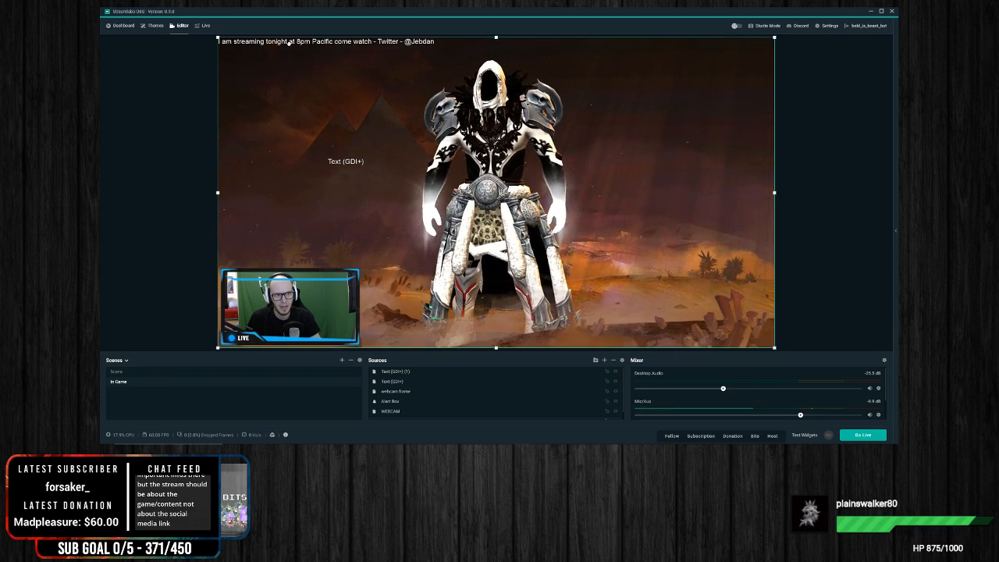
left_click(146, 141)
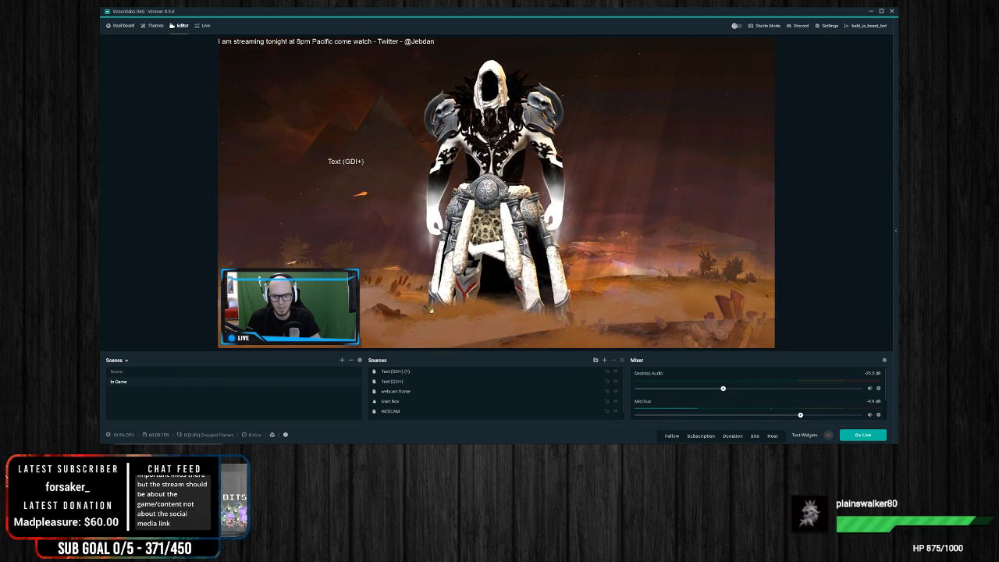
left_click(401, 383)
left_click(409, 372)
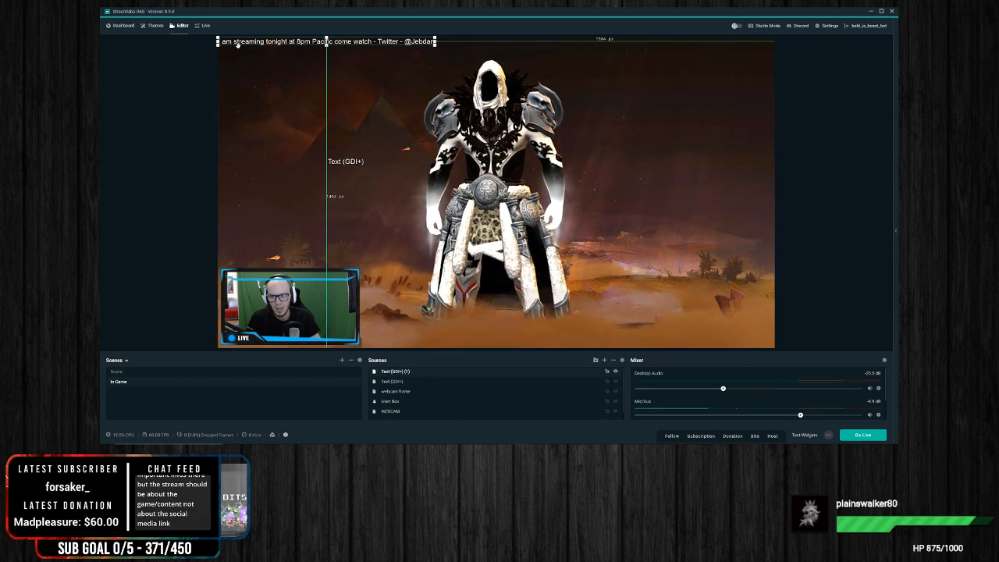
left_click_drag(237, 42, 246, 339)
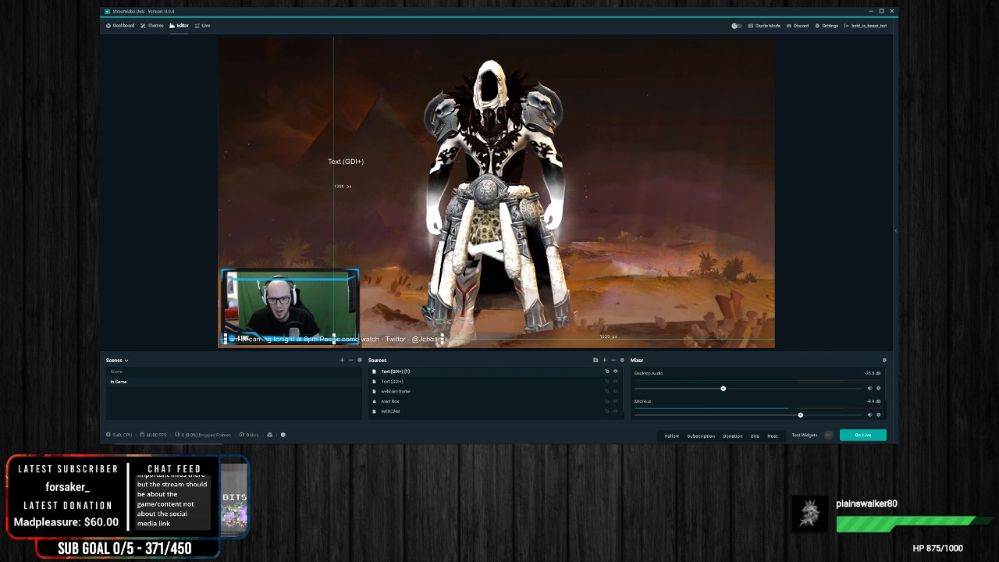
right_click(385, 339)
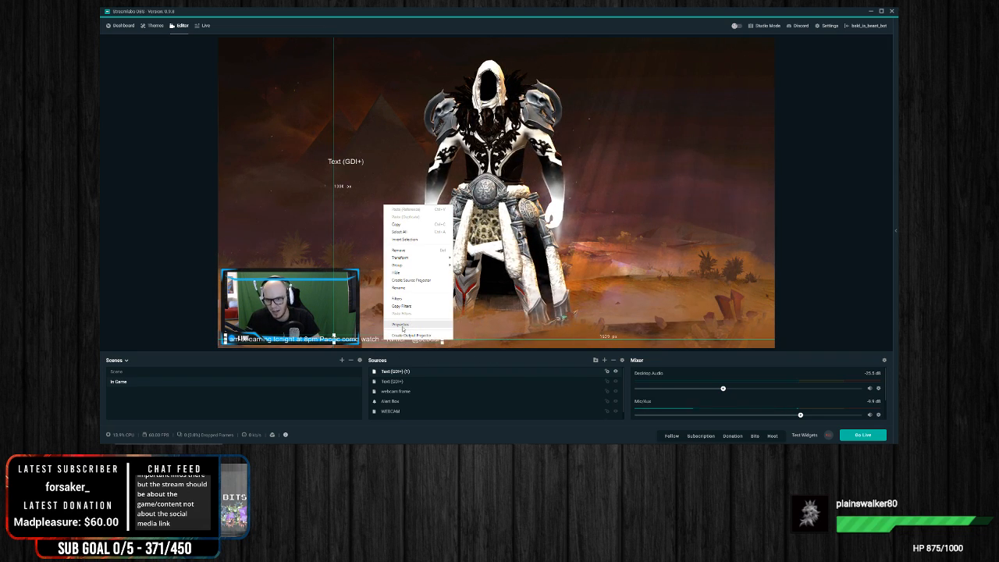
left_click(402, 325)
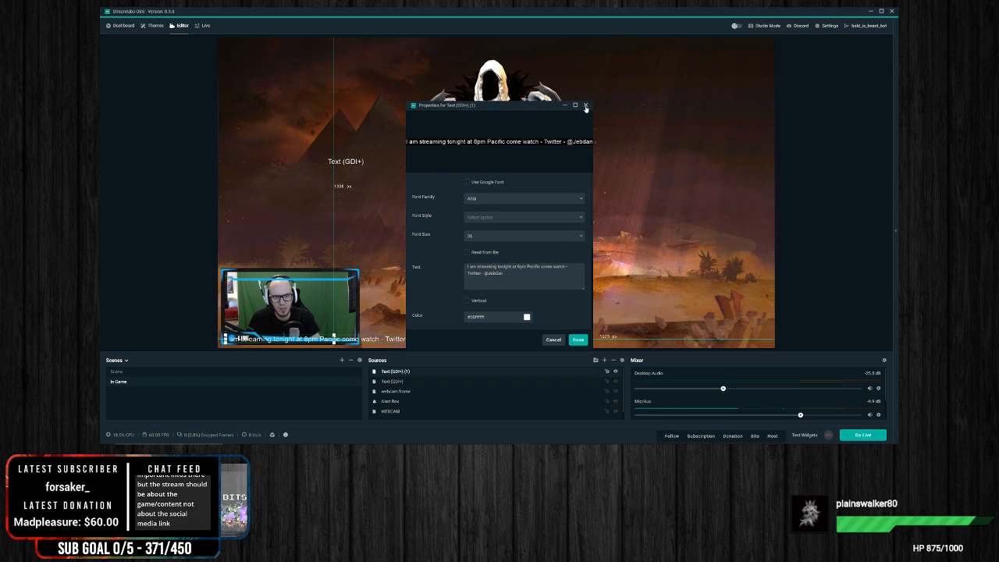
left_click(586, 106)
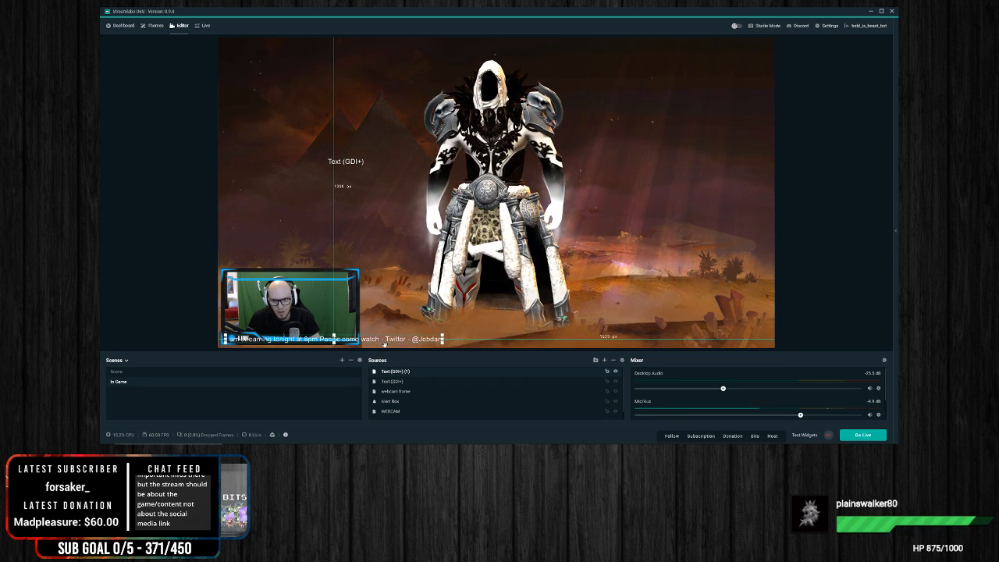
Step: Add a Scroll filter with its default name to the streaming message, with a low positive horizontal speed and vertical speed 0
right_click(384, 344)
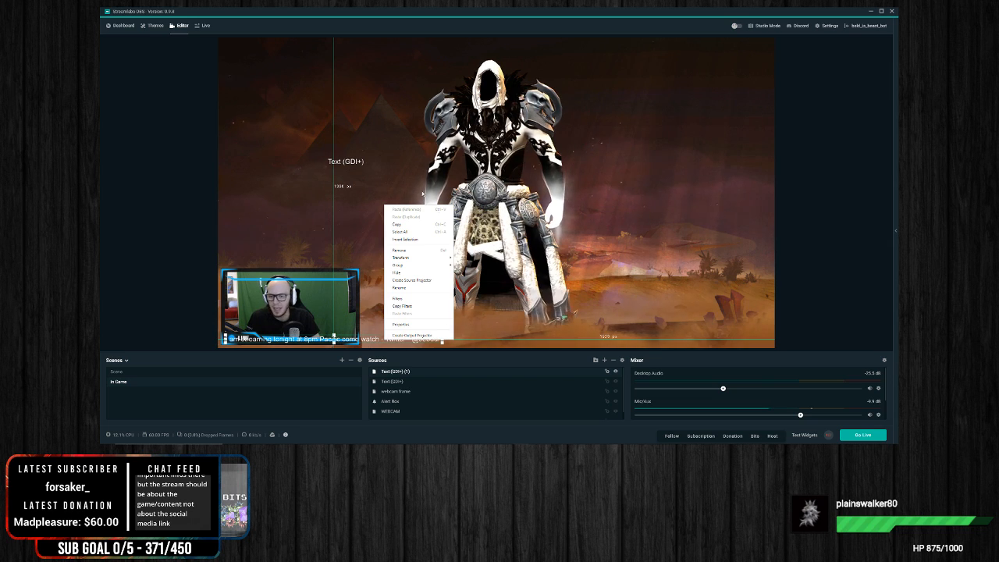
left_click(414, 298)
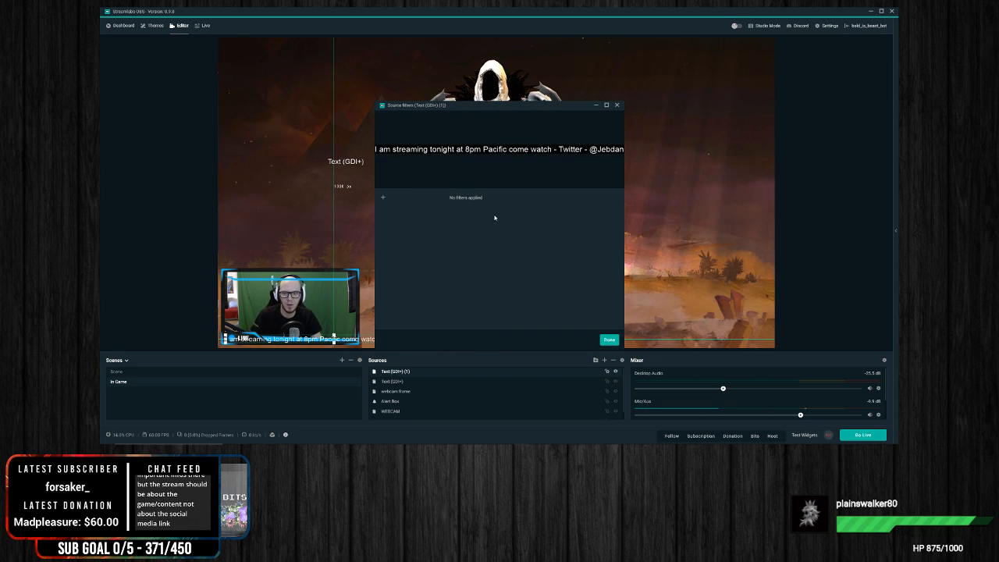
left_click(383, 201)
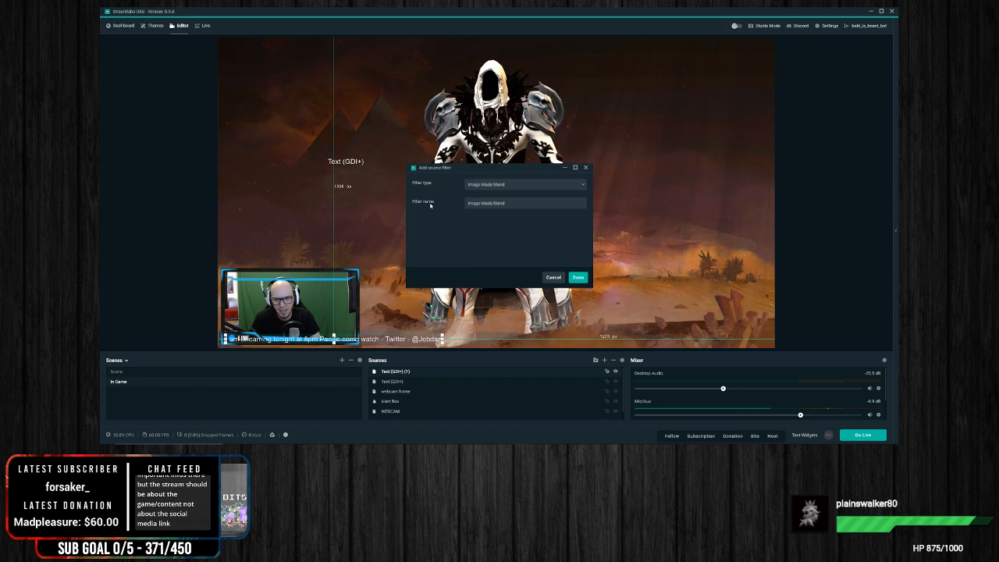
left_click(519, 185)
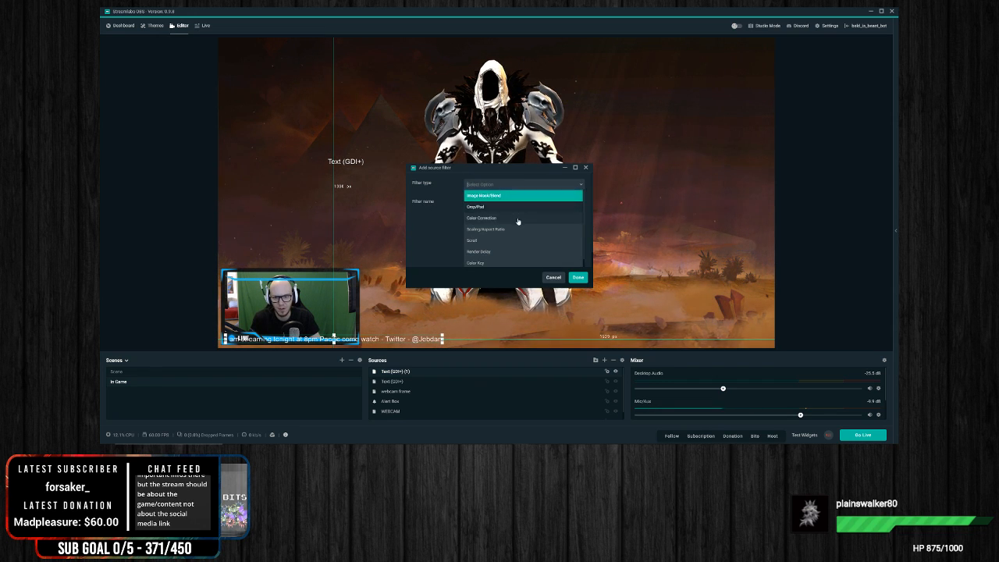
scroll(519, 215, "down", 2)
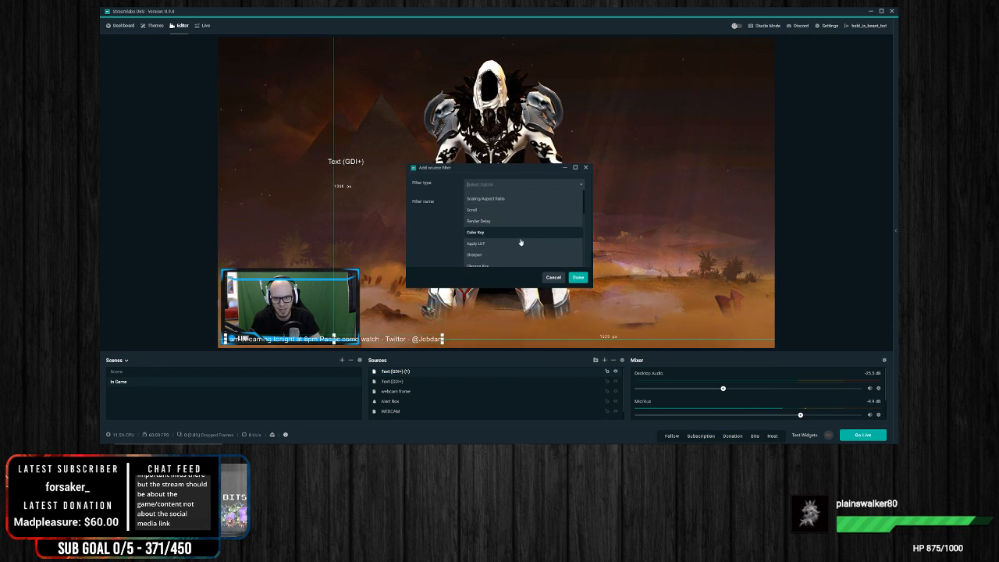
scroll(544, 236, "down", 1)
scroll(504, 230, "up", 2)
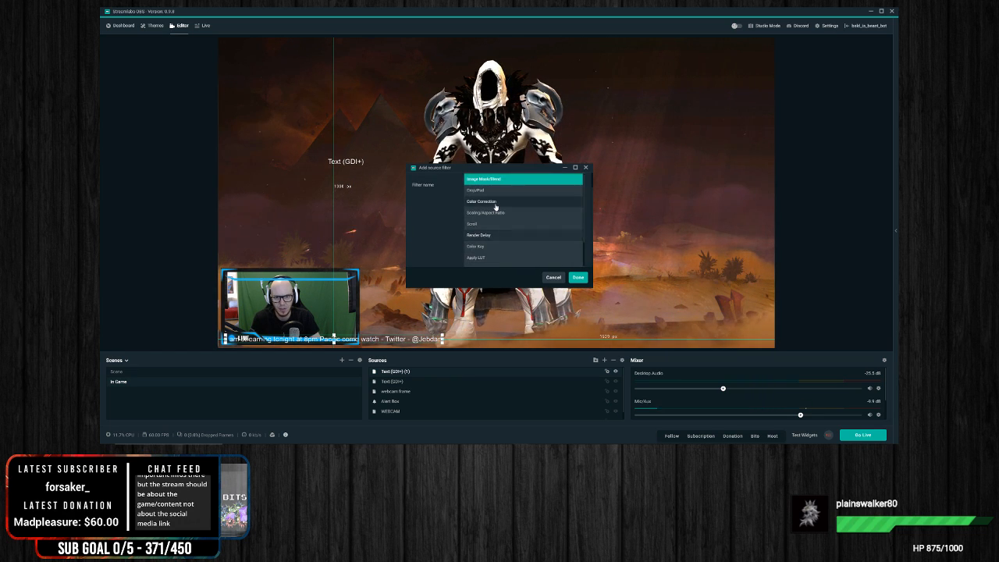
left_click(513, 225)
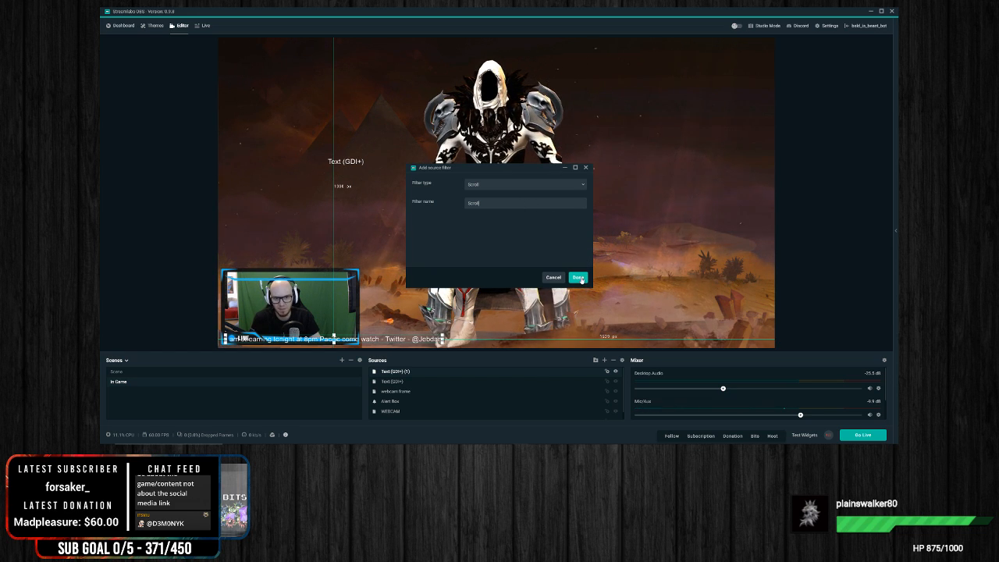
left_click(578, 277)
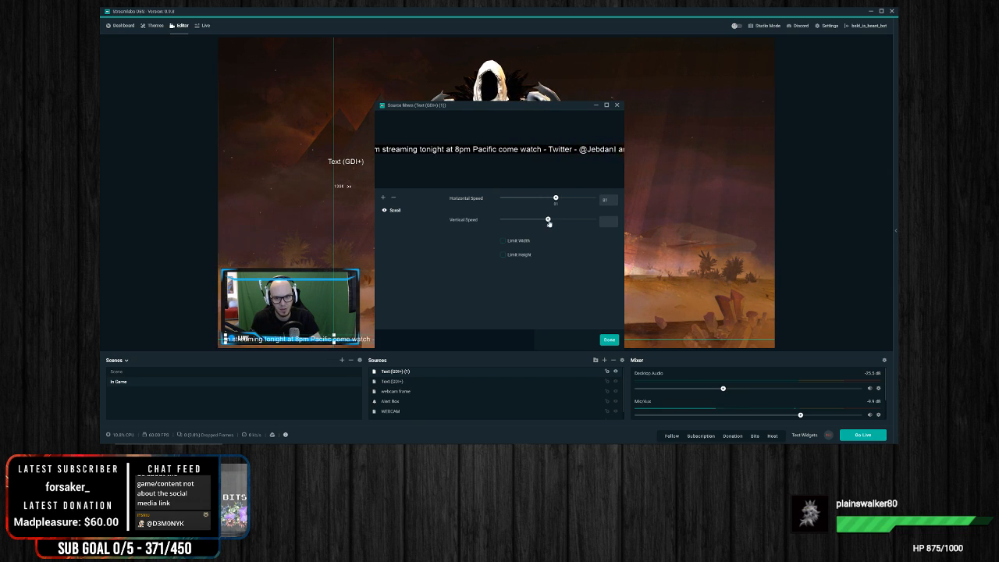
left_click_drag(547, 221, 543, 222)
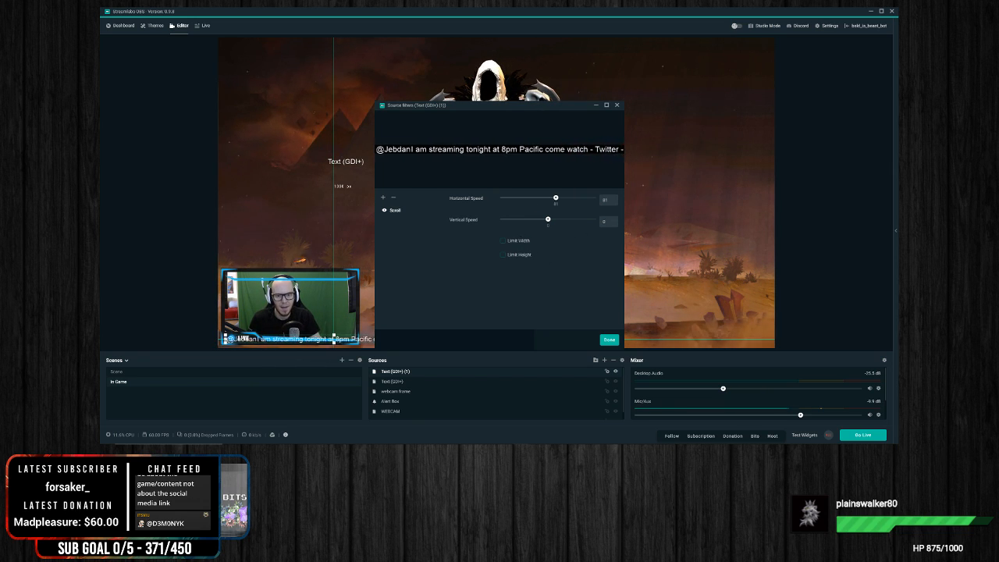
Step: Limit the Scroll filter's width to 1250 and finish the filter settings
left_click(504, 240)
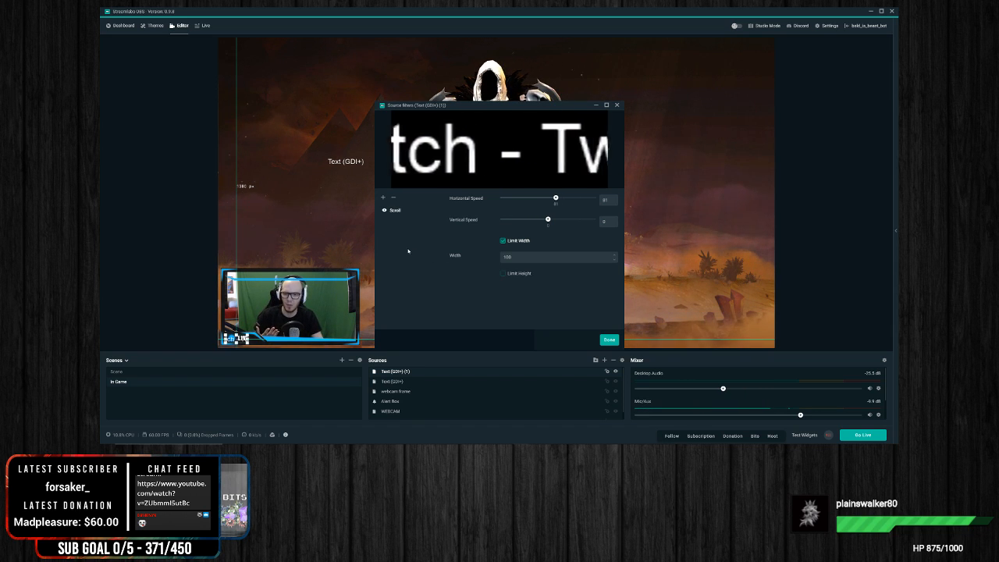
left_click(525, 257)
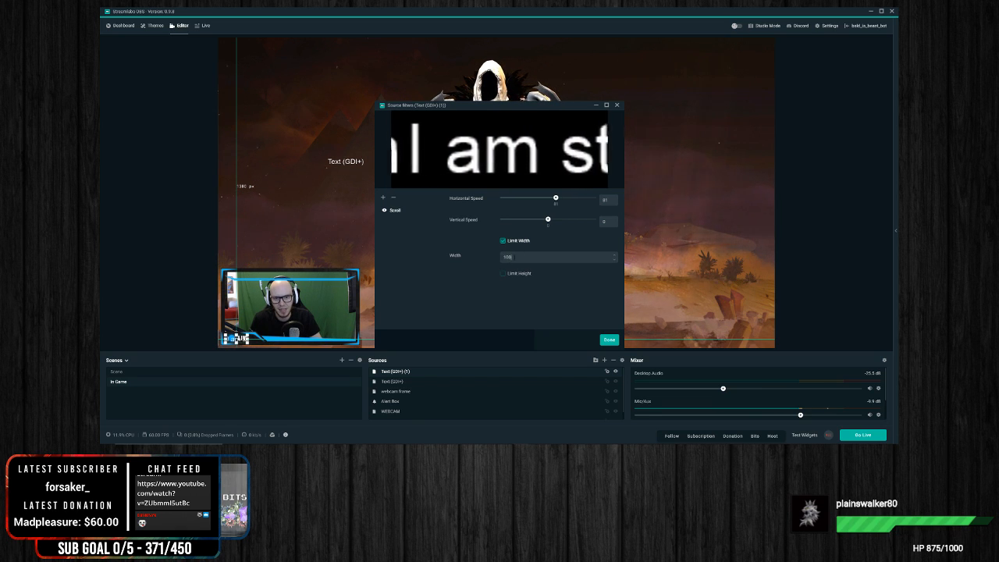
type("1500")
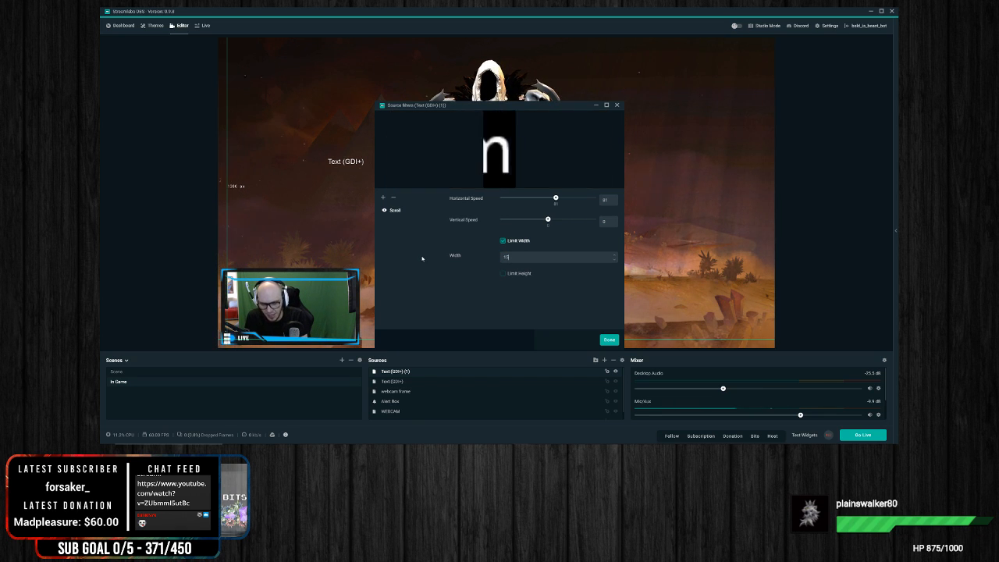
key("BackSpace")
key("BackSpace")
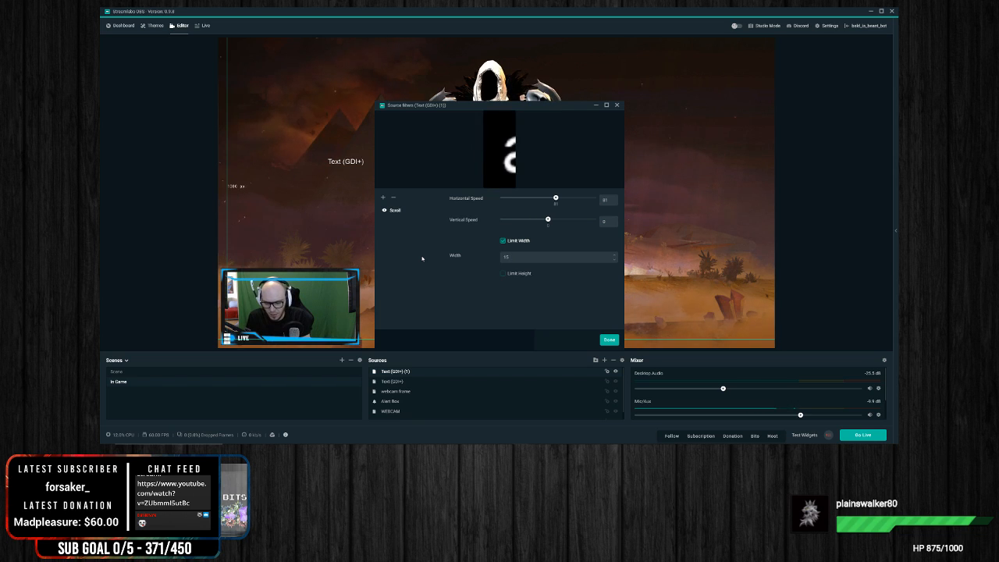
key("BackSpace")
key("BackSpace")
type("300")
key("BackSpace")
key("BackSpace")
key("BackSpace")
type("275")
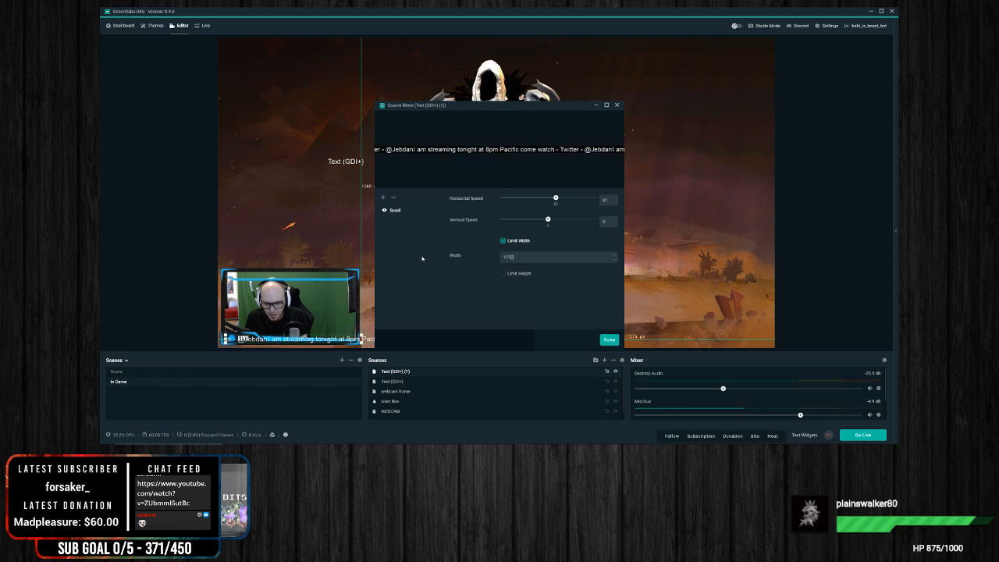
left_click(610, 340)
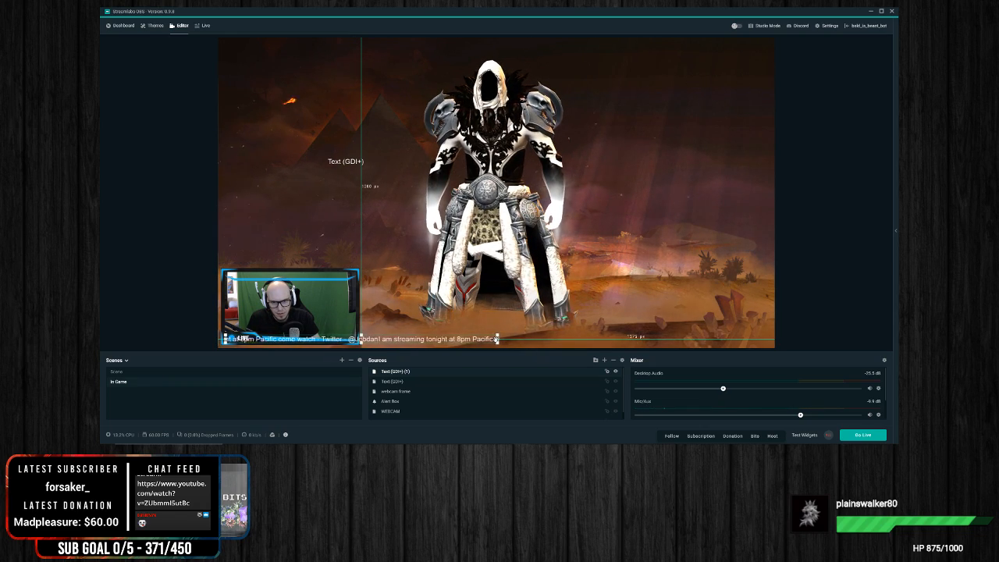
Step: Crop the scrolling message's right side so it ends at the webcam frame's right edge
left_click_drag(497, 339, 359, 339, "alt")
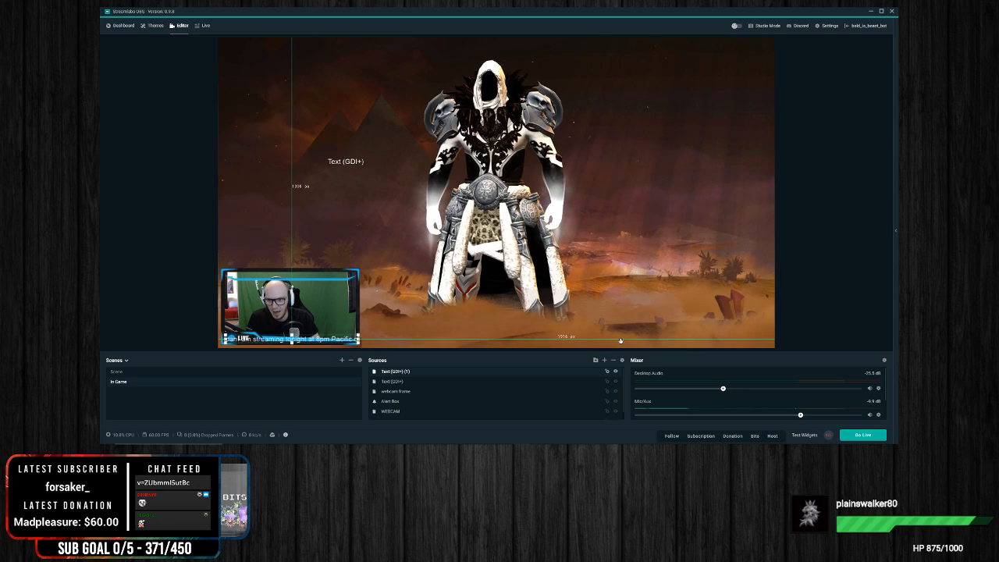
left_click(466, 324)
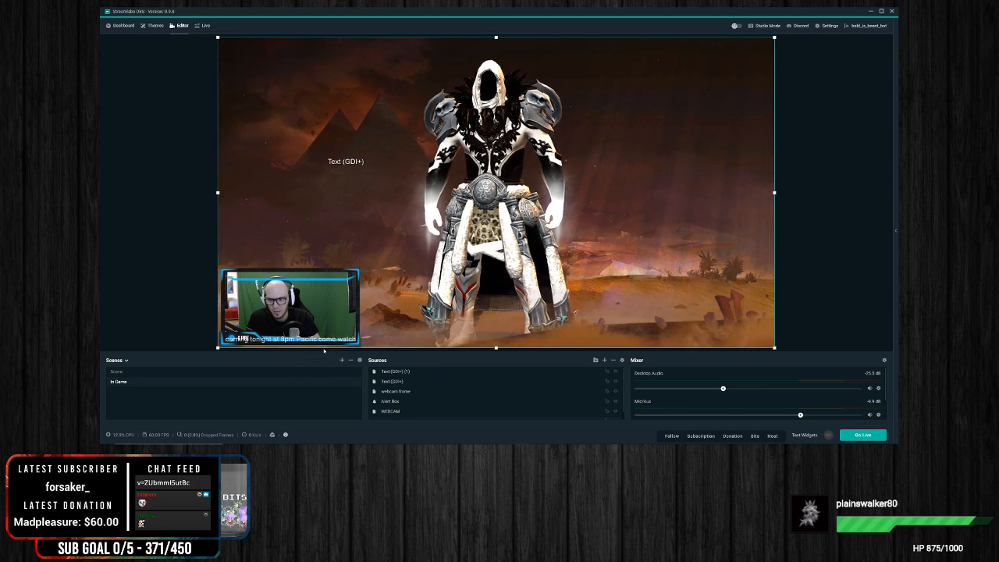
left_click(289, 340)
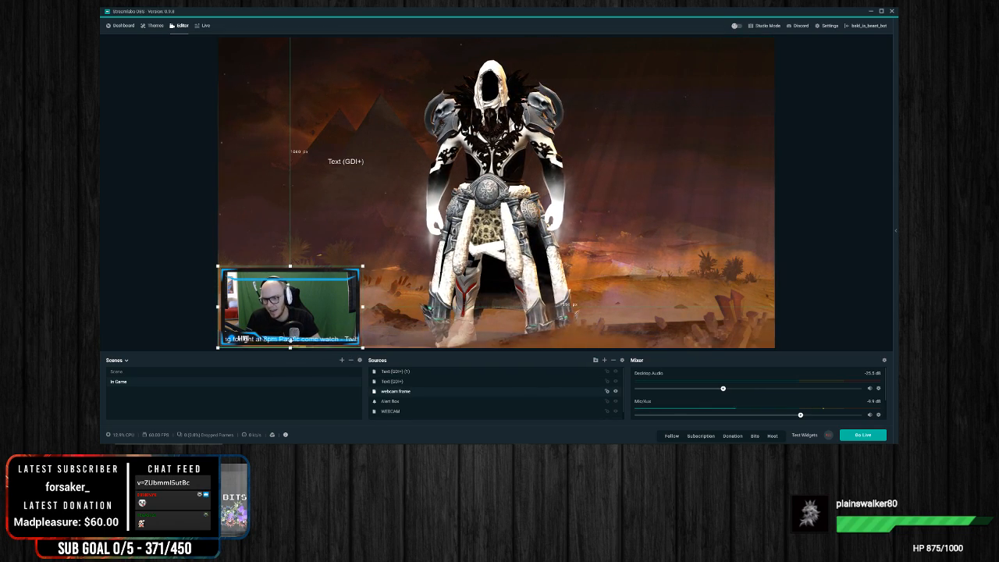
left_click(811, 284)
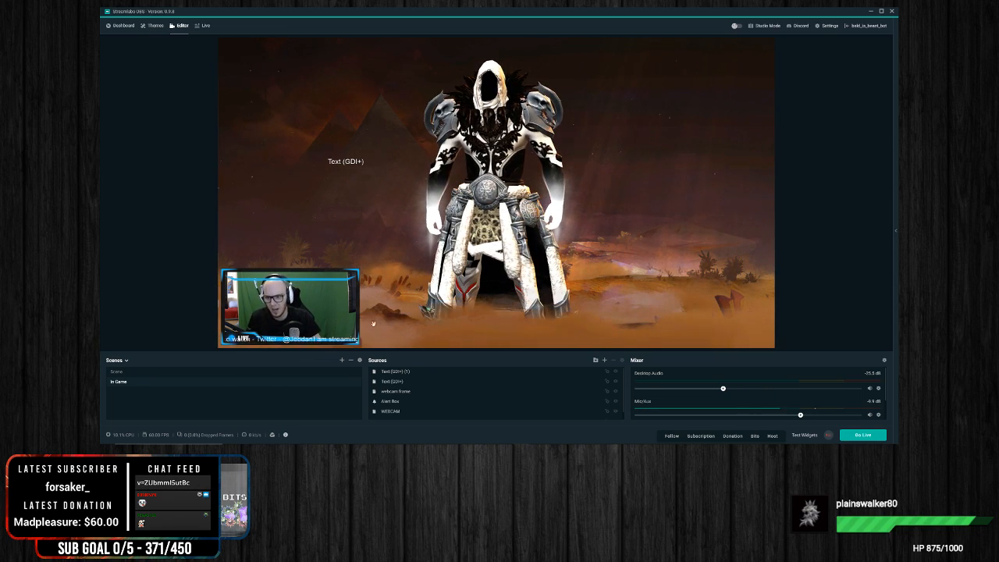
Step: Reorder the scrolling message source directly beneath the webcam frame source and nudge its text slightly up inside the frame
left_click(408, 372)
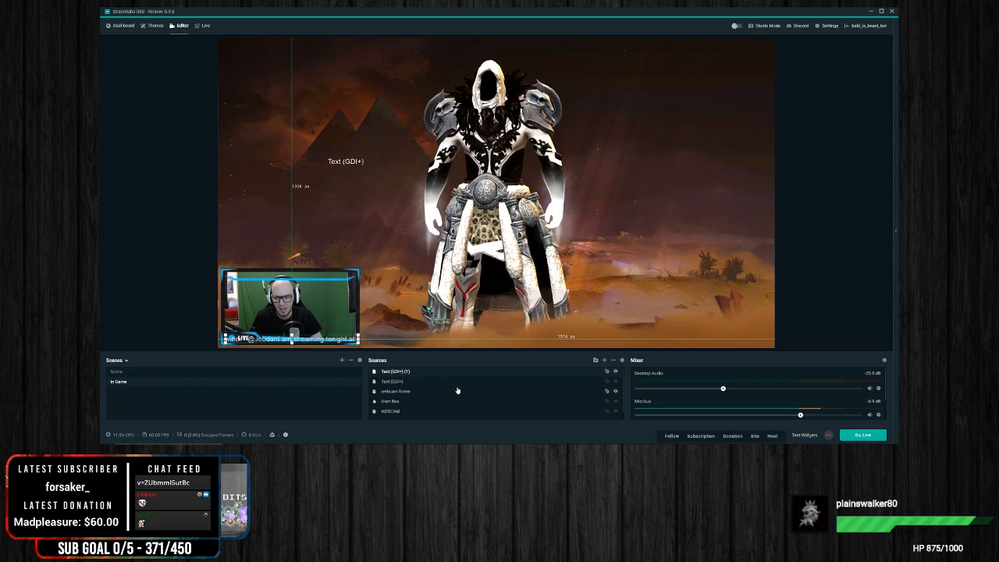
left_click_drag(408, 374, 415, 393)
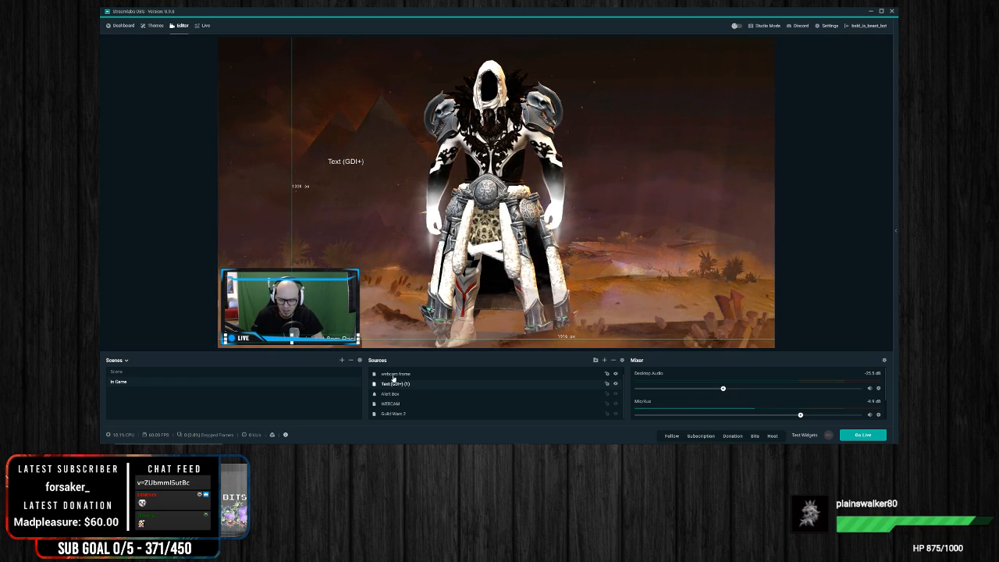
scroll(394, 379, "up", 1)
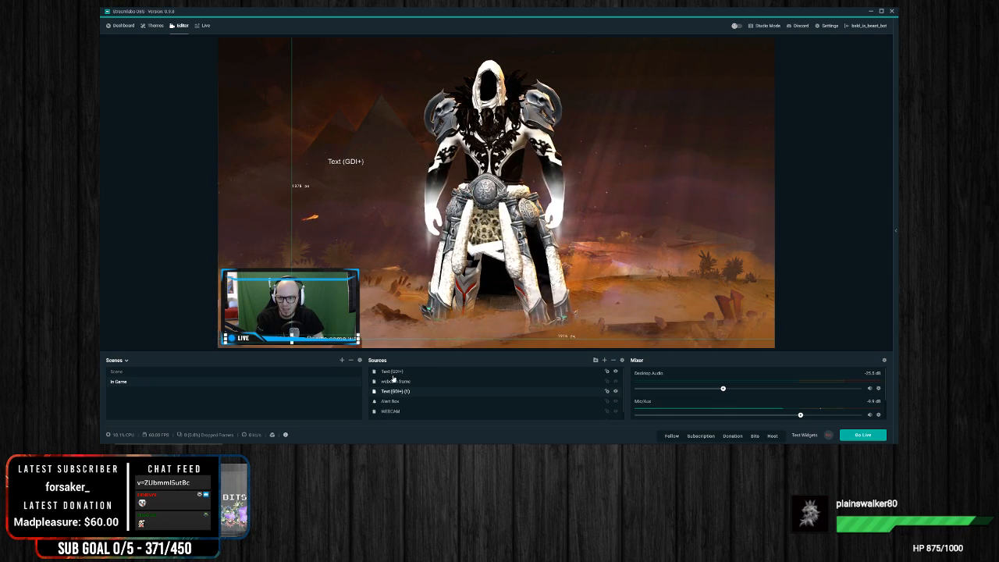
left_click_drag(341, 339, 341, 336)
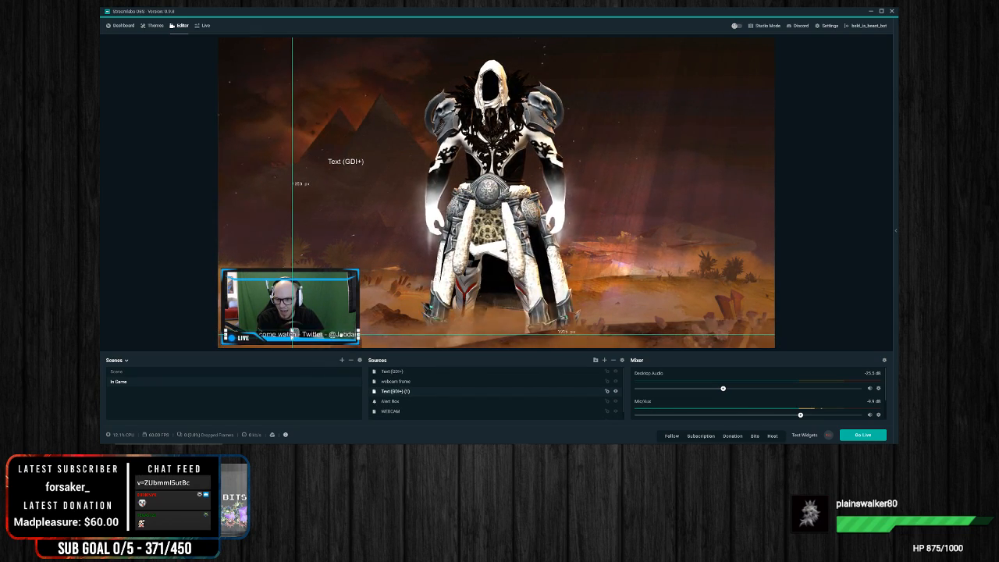
left_click(494, 320)
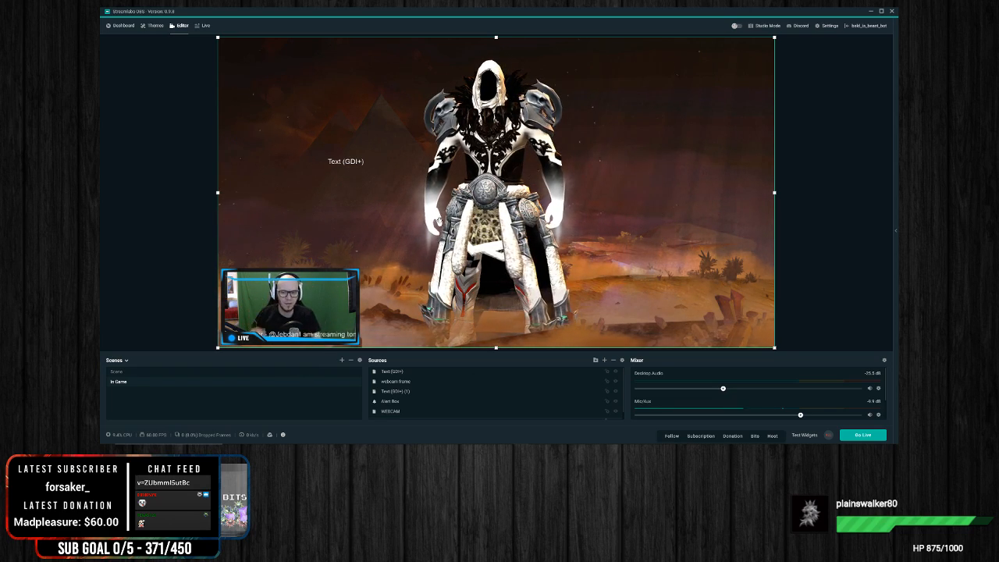
Step: Remove the leftover Text (GDI+) placeholder source from the In Game scene
left_click(346, 162)
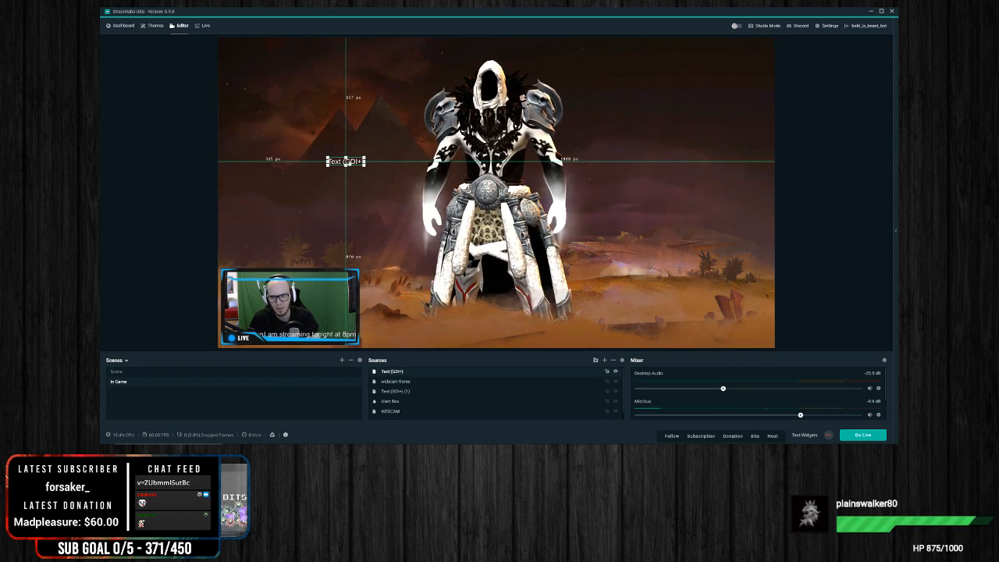
left_click_drag(346, 162, 651, 205)
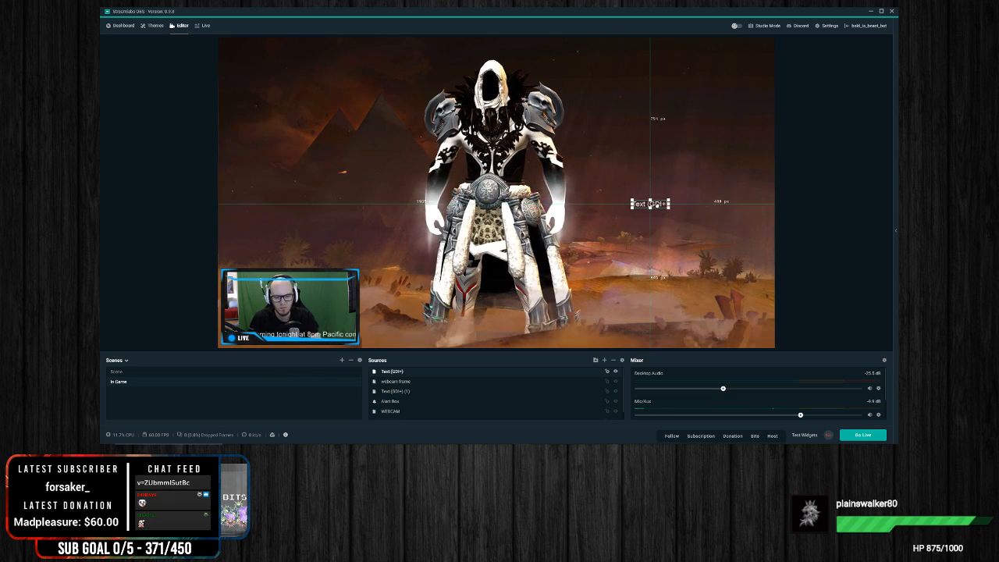
left_click(614, 361)
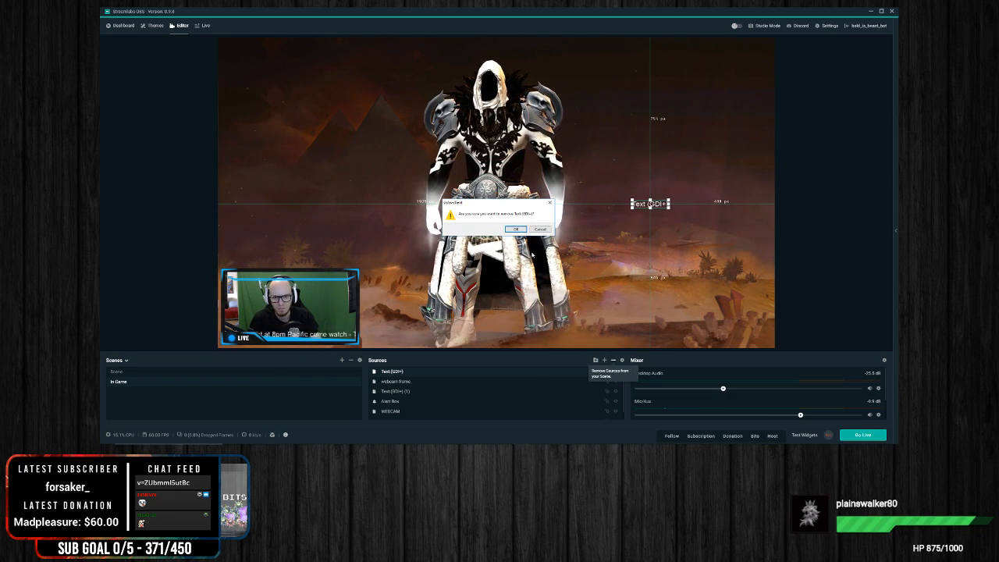
key("Return")
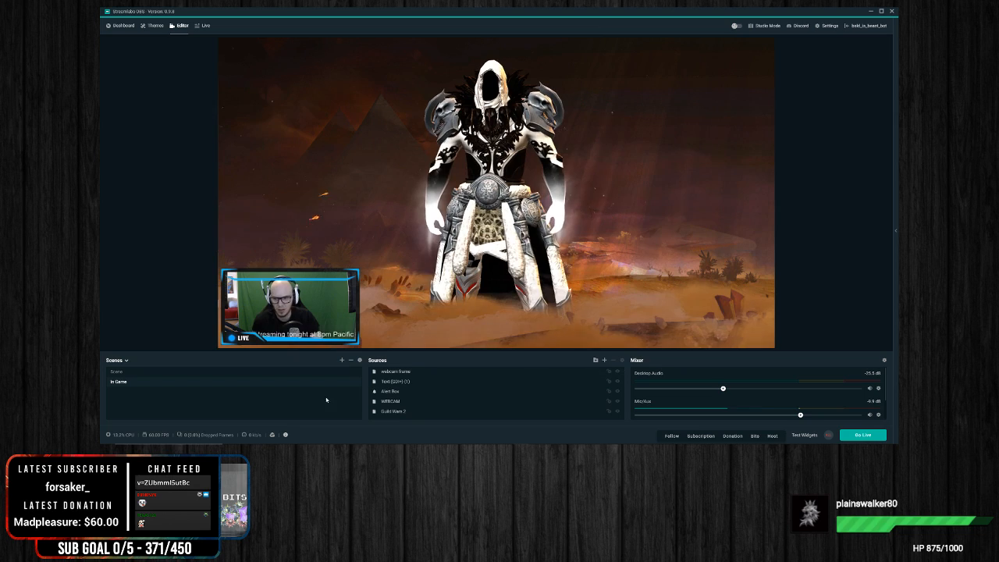
Step: Create a new scene named Intro
right_click(134, 396)
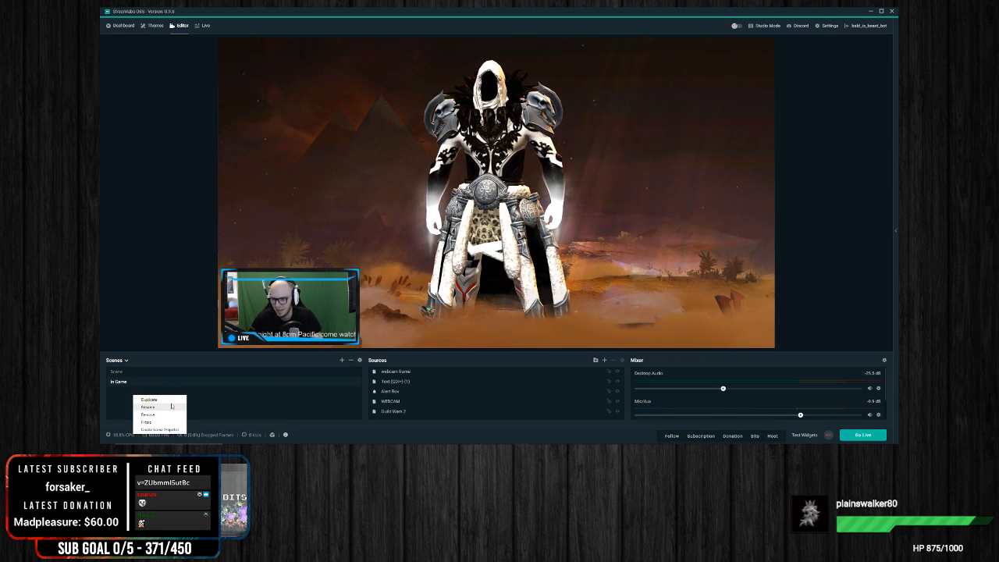
left_click(319, 398)
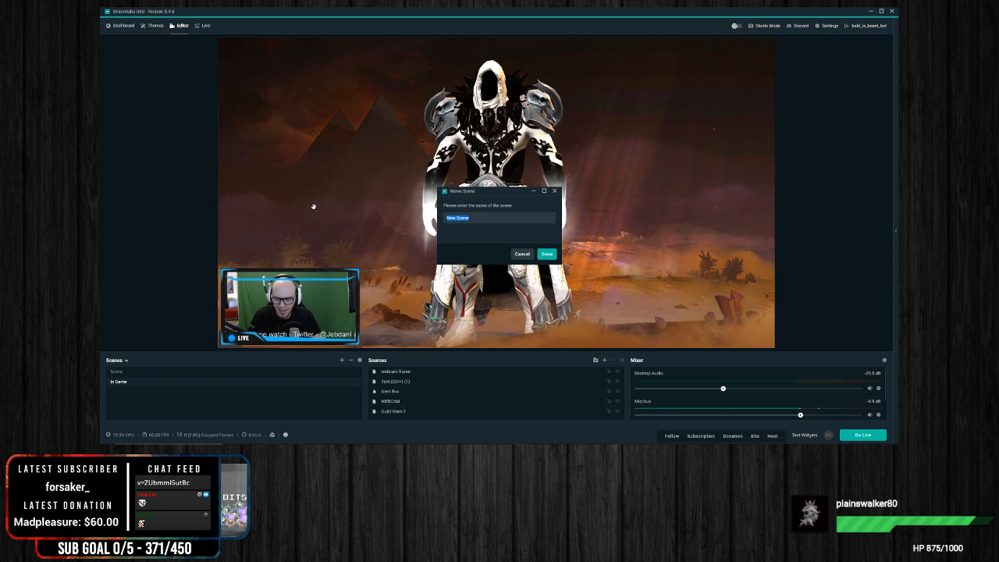
type("Intro")
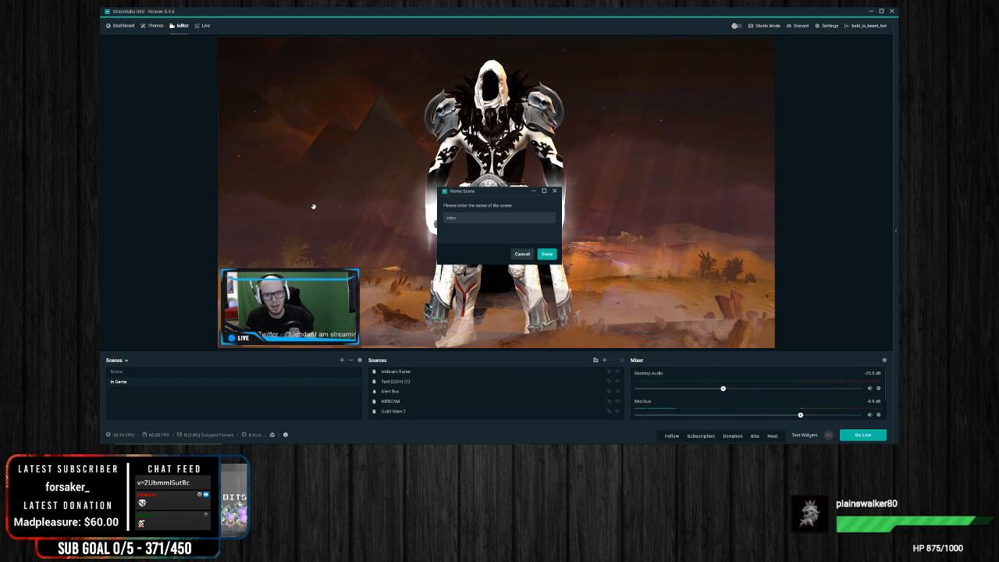
left_click(545, 254)
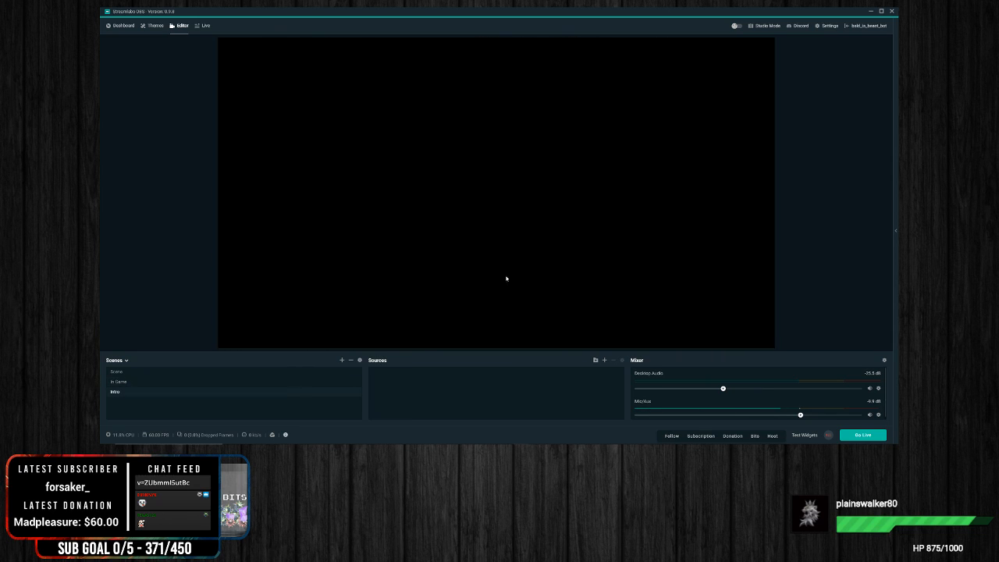
Step: Add a new Image source named Intro Overlay to the Intro scene
right_click(425, 381)
left_click(604, 363)
left_click(365, 222)
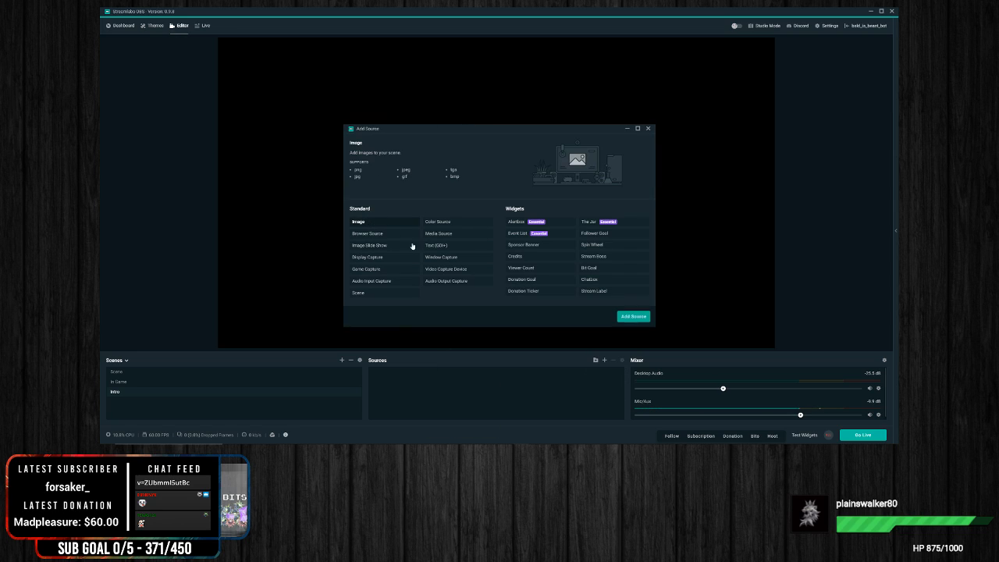
left_click(633, 316)
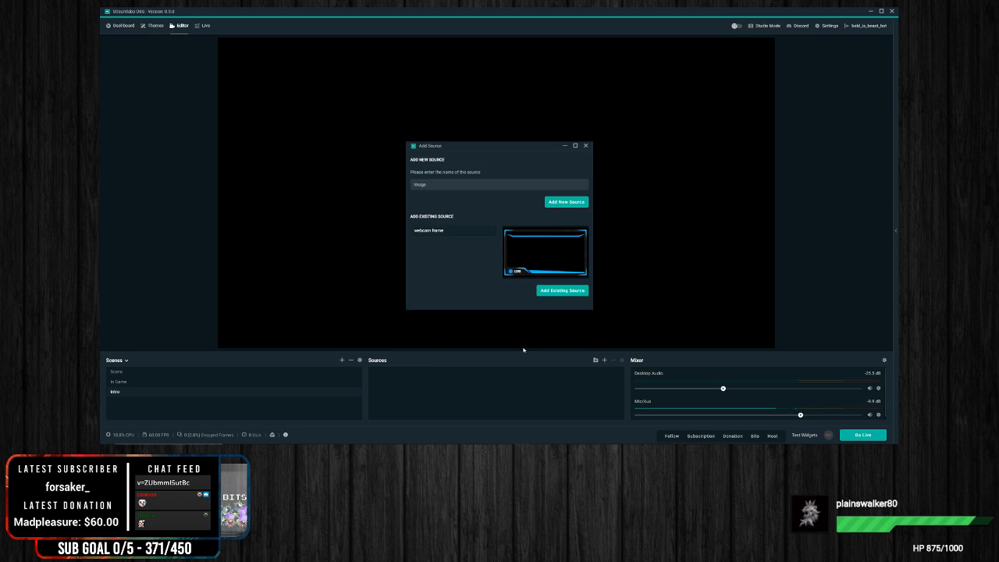
left_click(569, 203)
type("Intro Overlay")
left_click(566, 202)
Step: Load the Intermission image from the overlay folder into Intro Overlay and scale it to fill the whole canvas
left_click(576, 185)
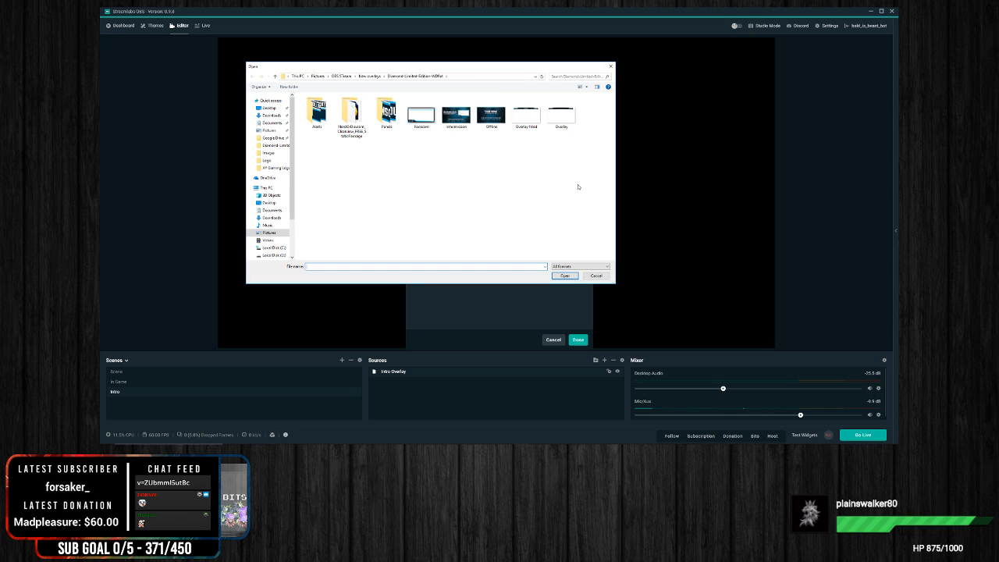
double_click(457, 118)
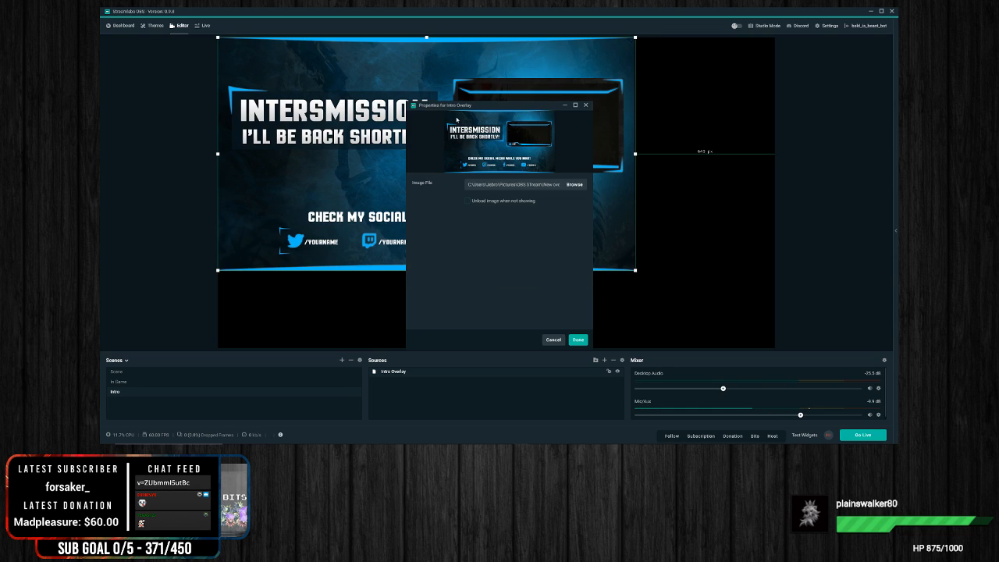
left_click(578, 339)
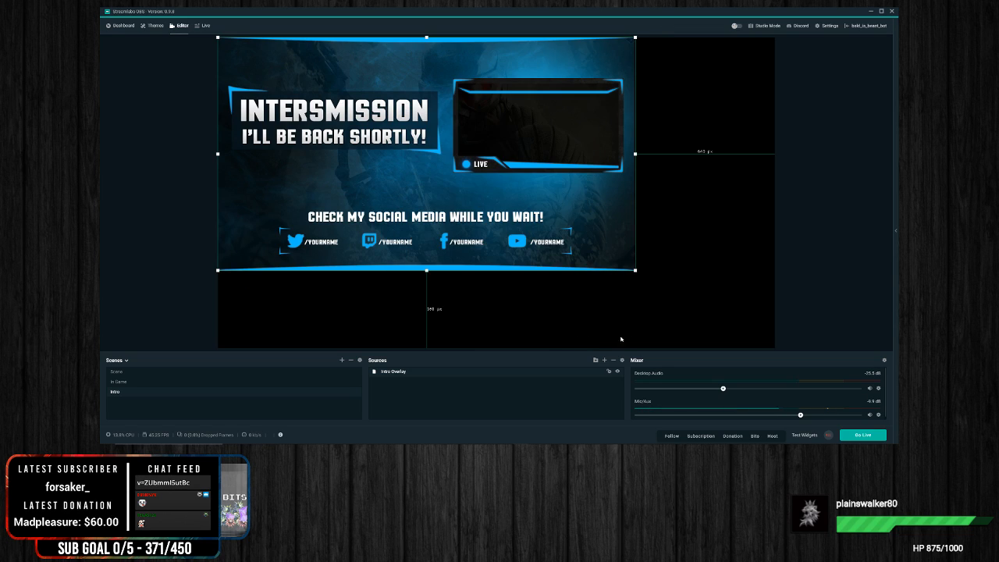
left_click_drag(634, 269, 765, 348)
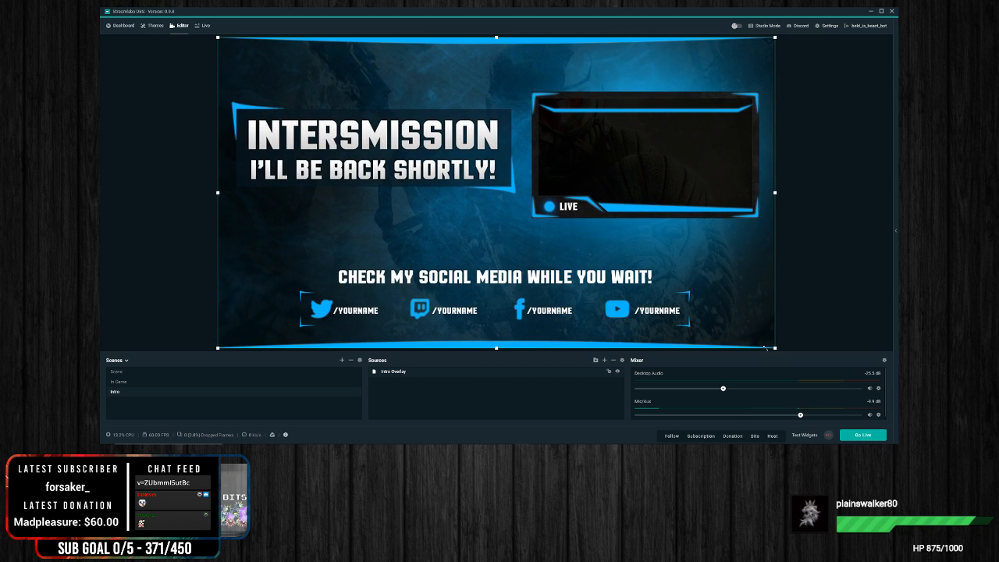
left_click(848, 195)
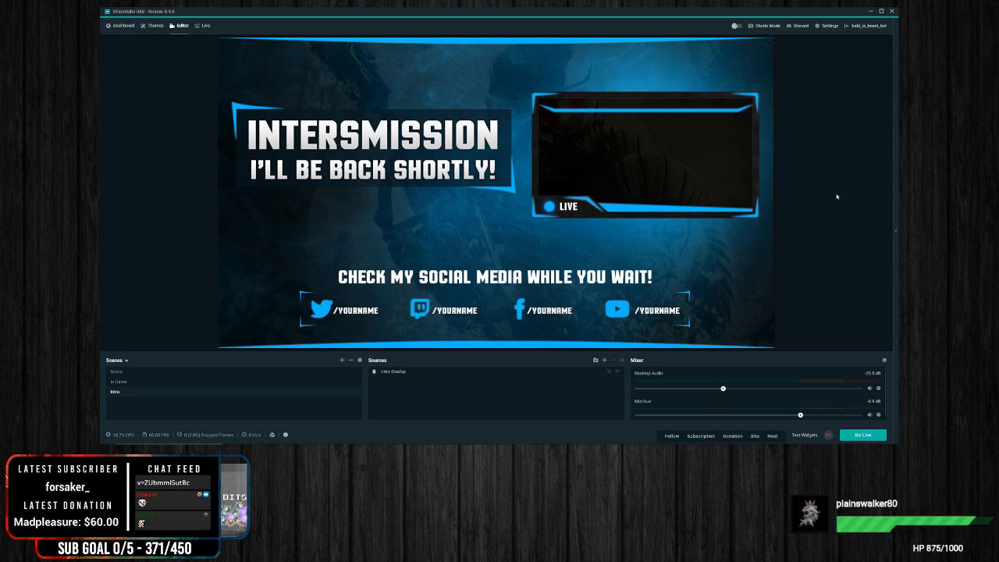
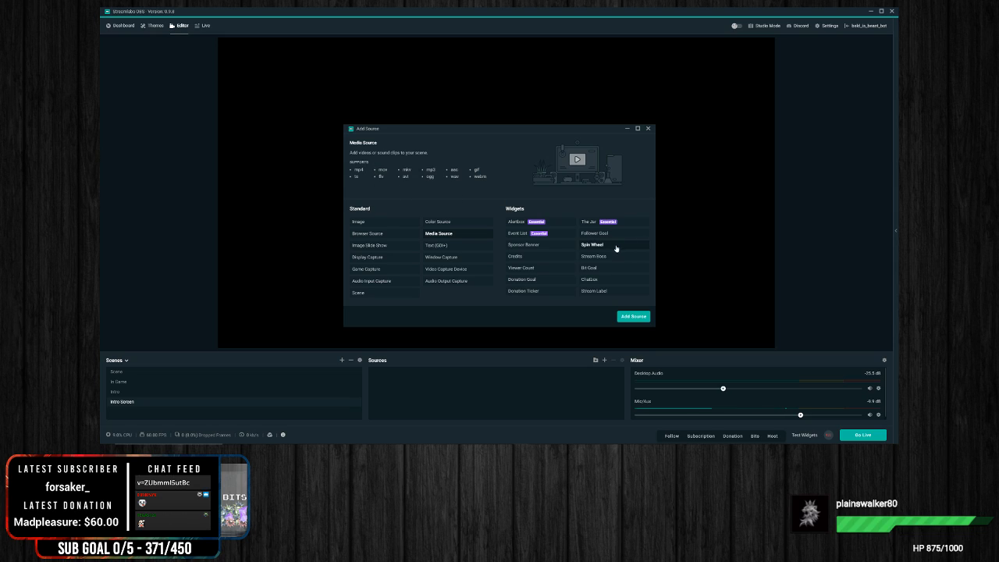
Step: Add a new Media Source named Back ground video to the Intro Screen scene and open its local file selection
left_click(633, 316)
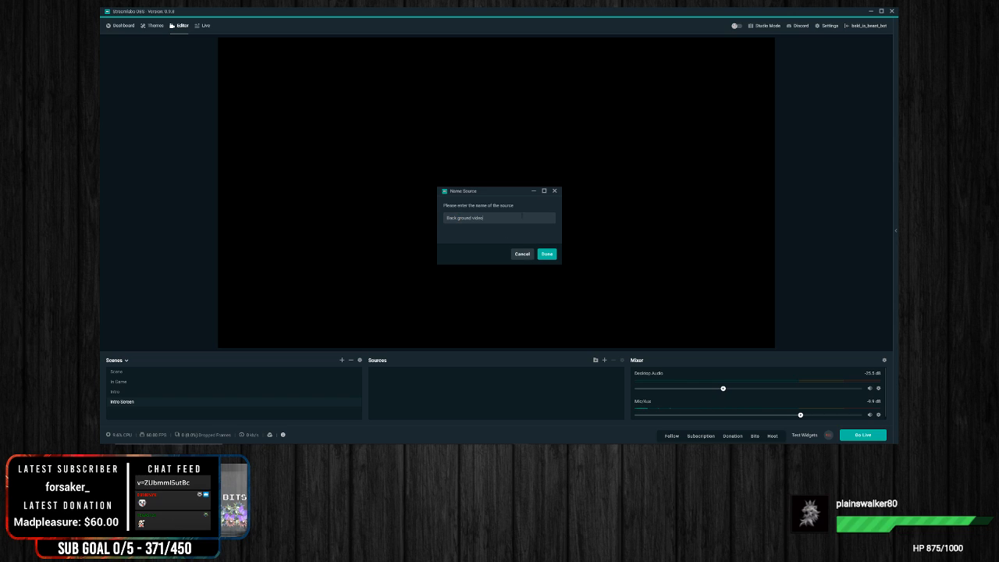
left_click(546, 254)
left_click(575, 197)
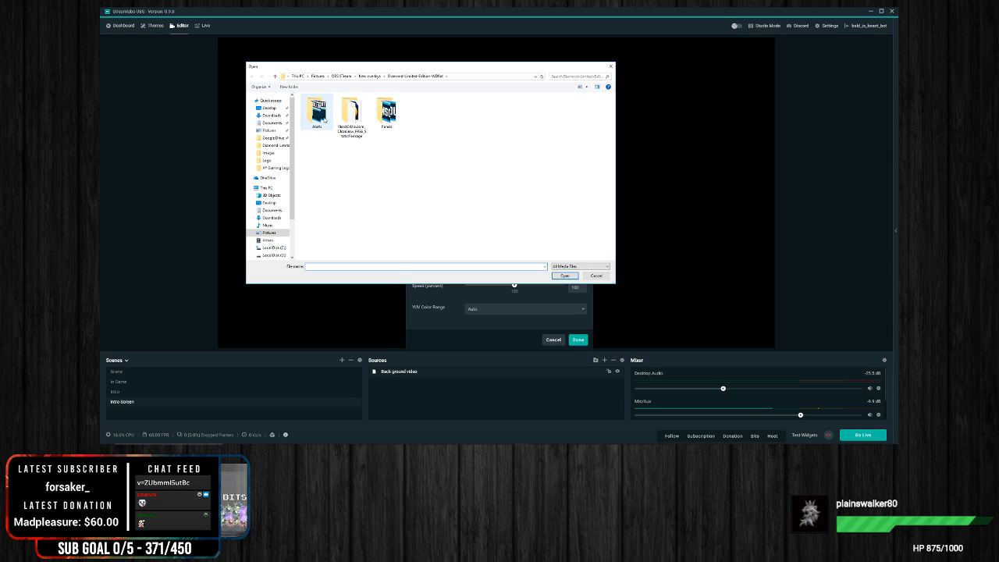
Step: Look through the overlay package's subfolders, including Screens, Panels, Icons and Alerts, for a background video file
double_click(353, 117)
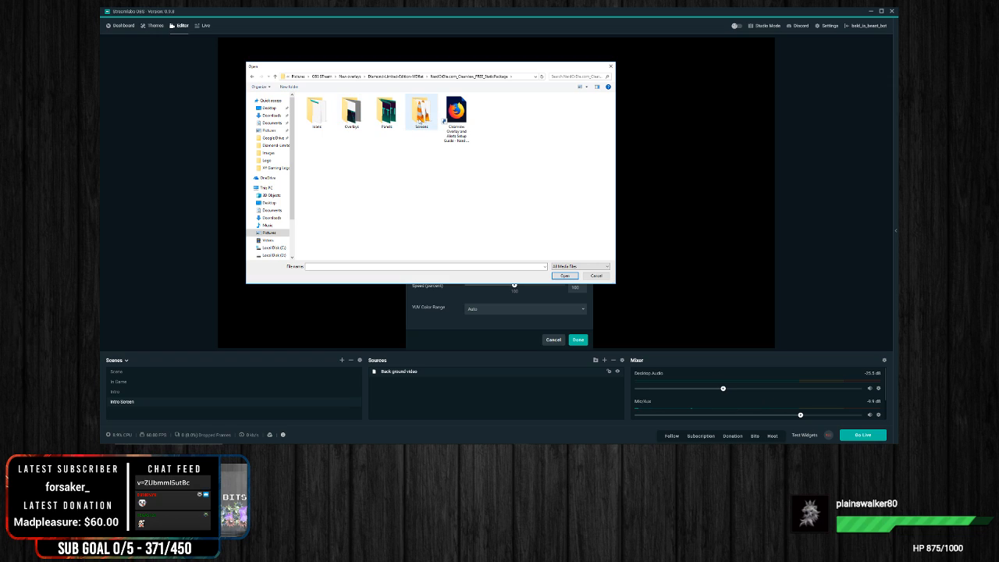
double_click(420, 119)
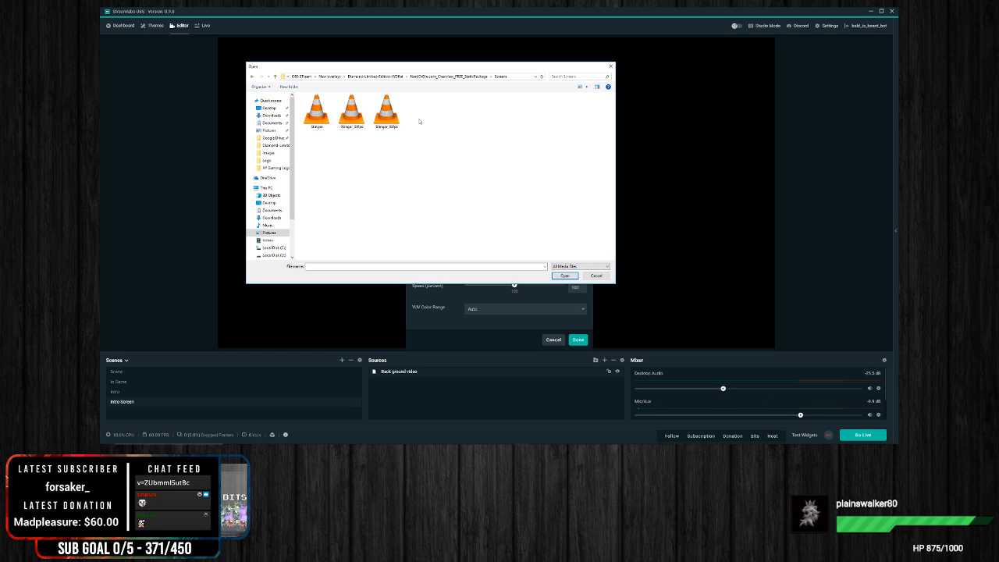
left_click(253, 76)
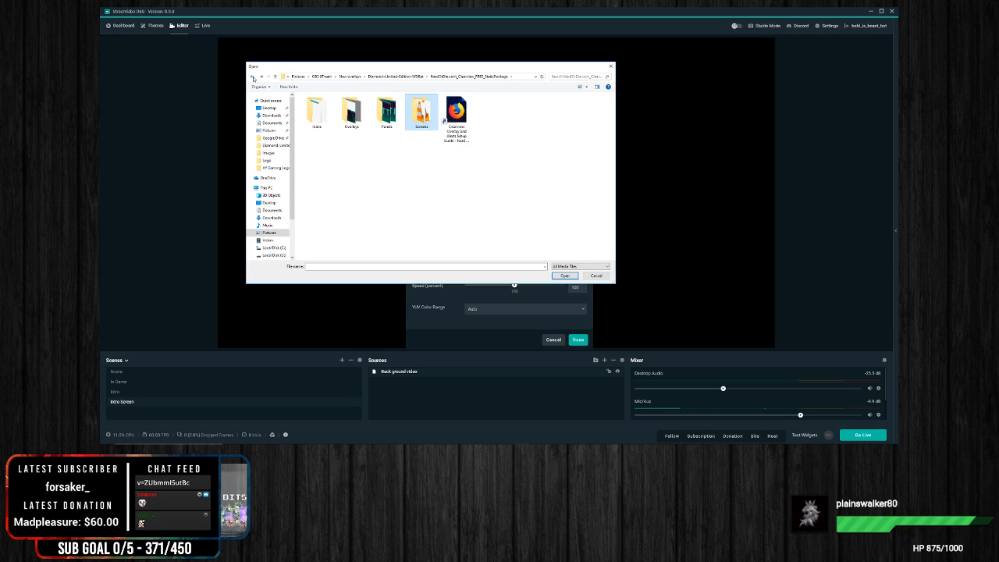
left_click(251, 77)
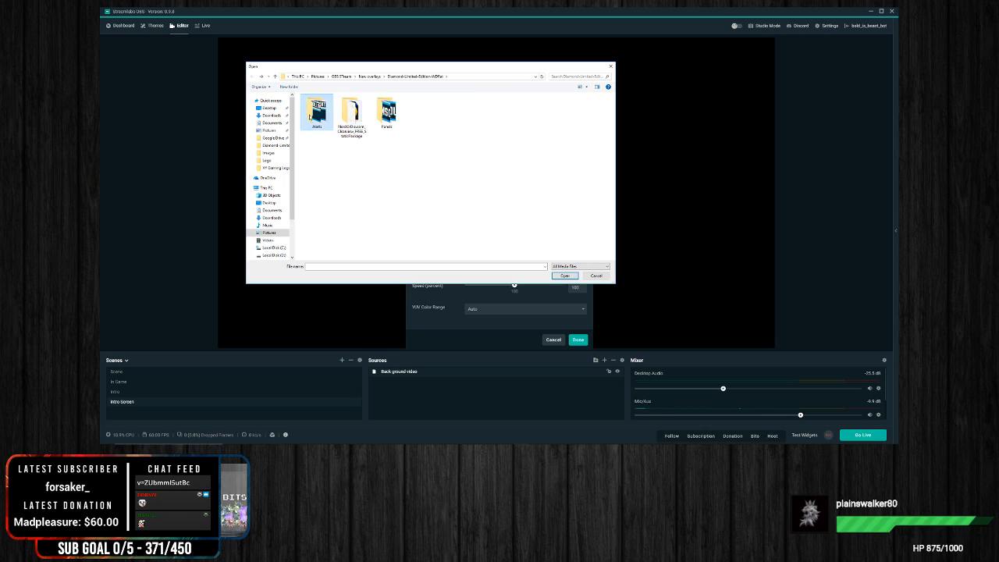
double_click(312, 113)
left_click(252, 76)
double_click(351, 114)
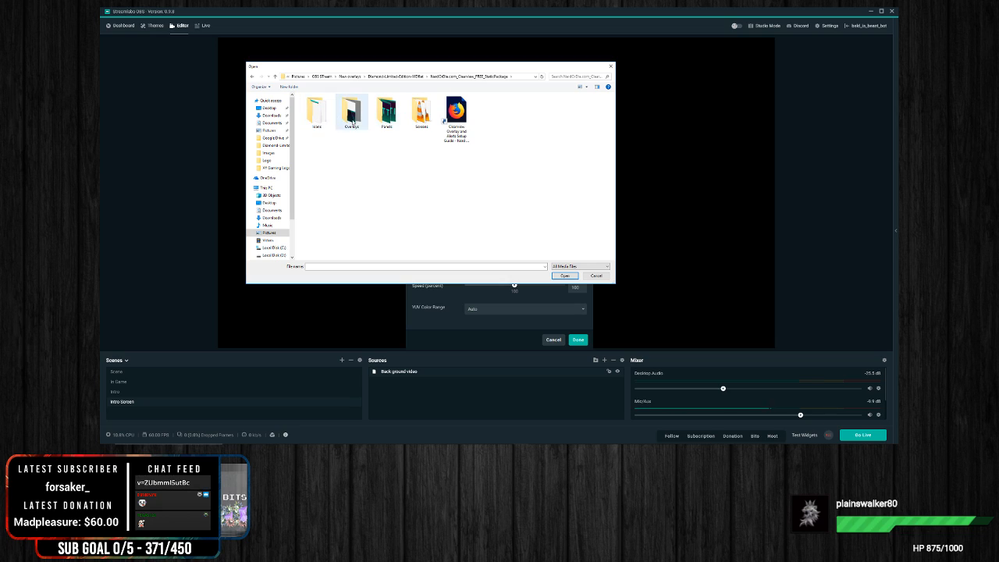
left_click(385, 121)
double_click(383, 121)
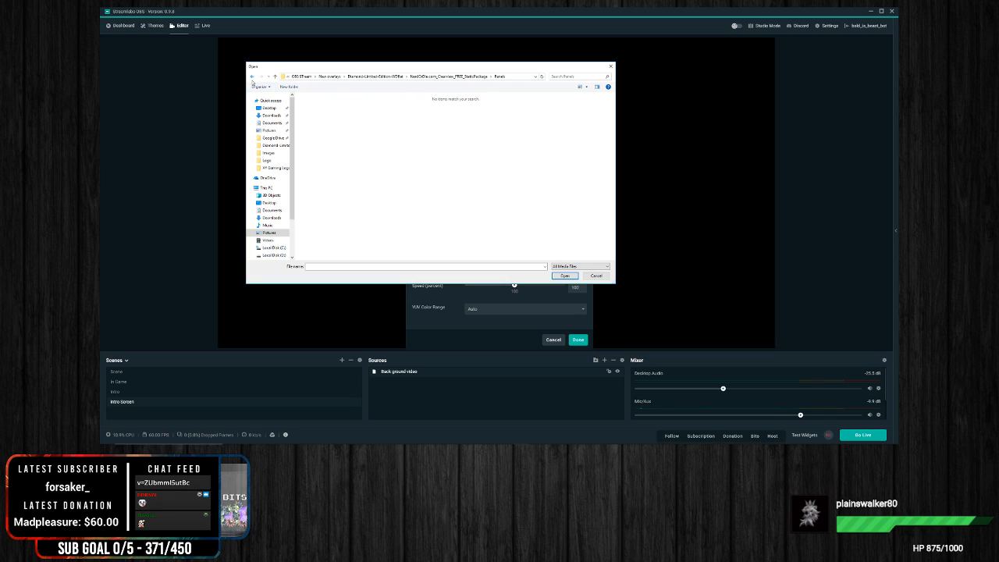
left_click(252, 78)
double_click(359, 131)
left_click(252, 78)
double_click(316, 113)
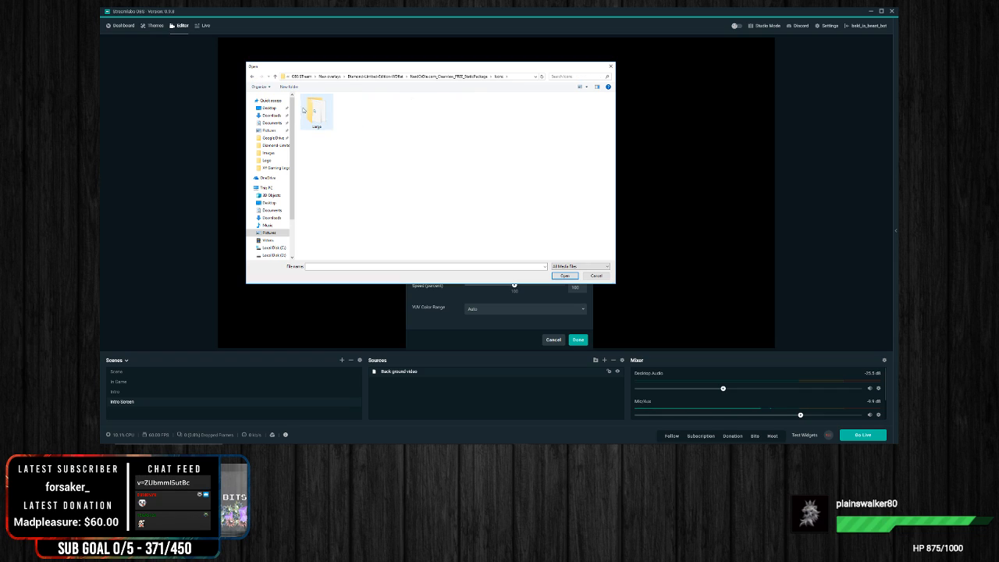
left_click(252, 77)
left_click(251, 78)
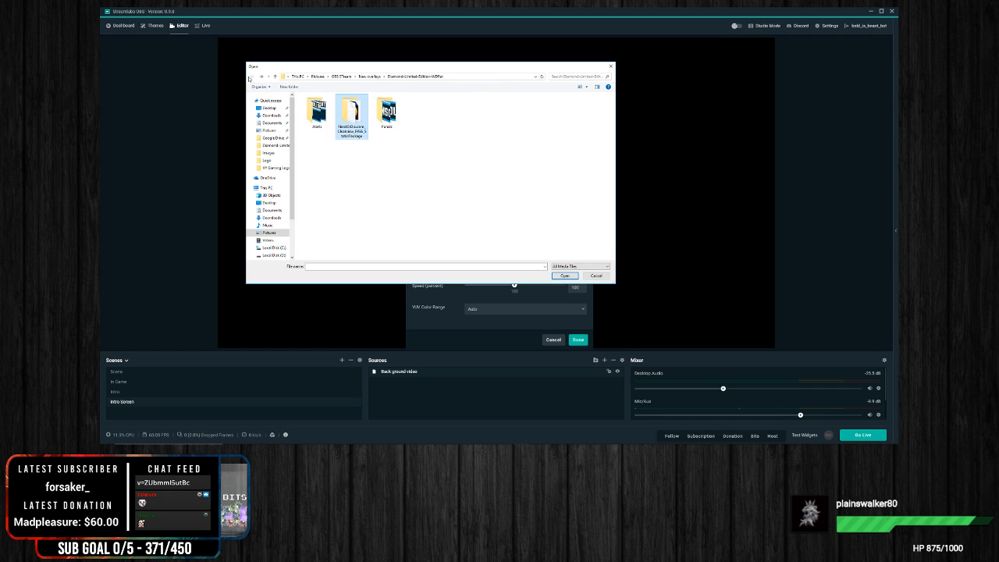
double_click(316, 113)
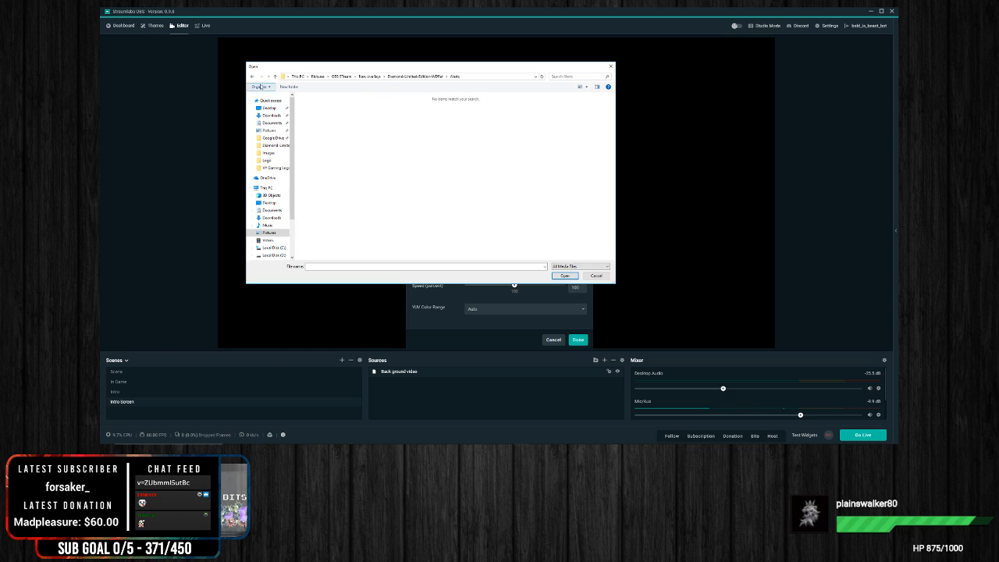
left_click(252, 77)
Step: Load a background video from the Stream Assets folder as the local file of the Back ground video source
left_click_drag(405, 67, 0, 152)
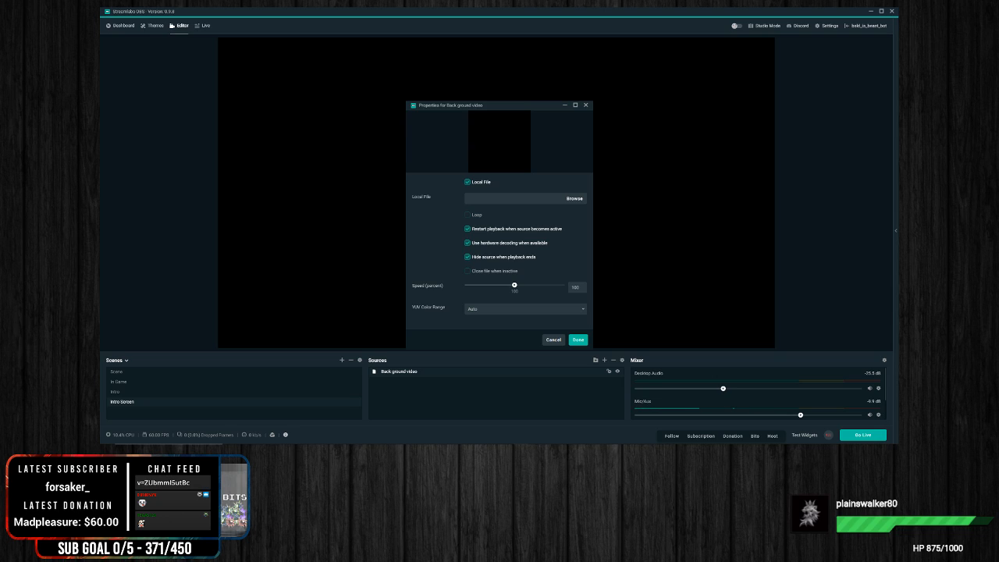
double_click(286, 146)
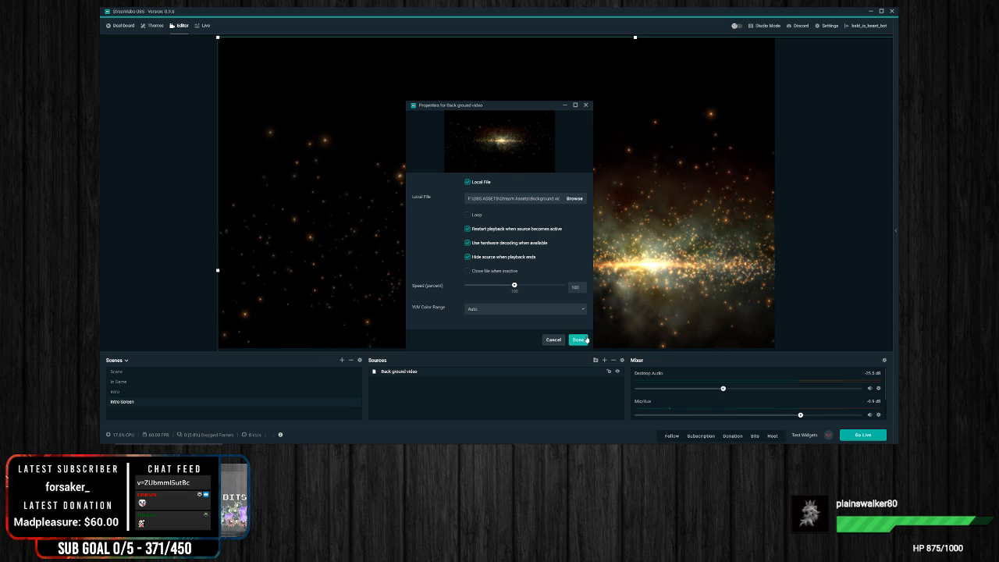
left_click_drag(495, 109, 558, 89)
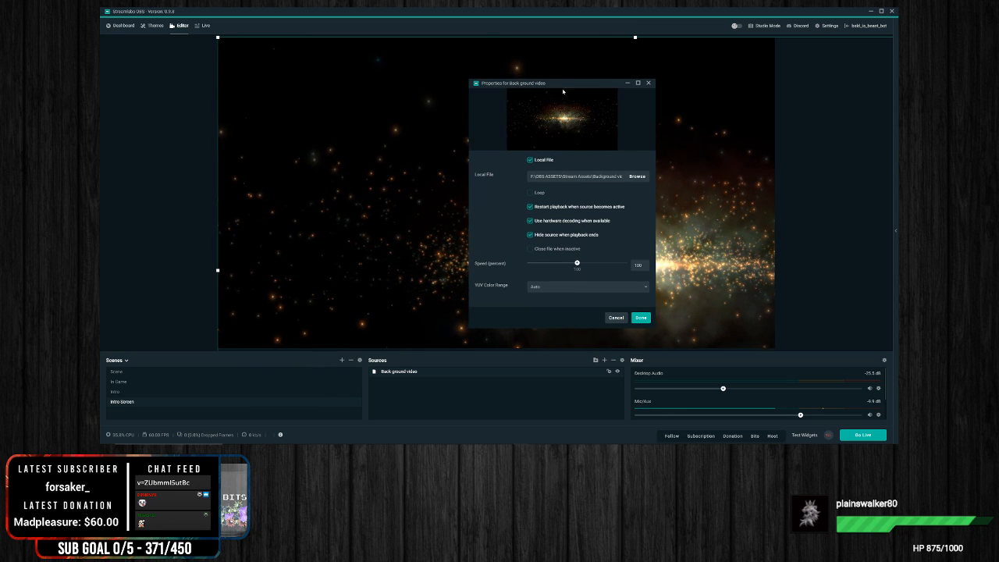
Step: Set the background video to loop and to close the file when inactive, with the speed at 100 percent
left_click(538, 194)
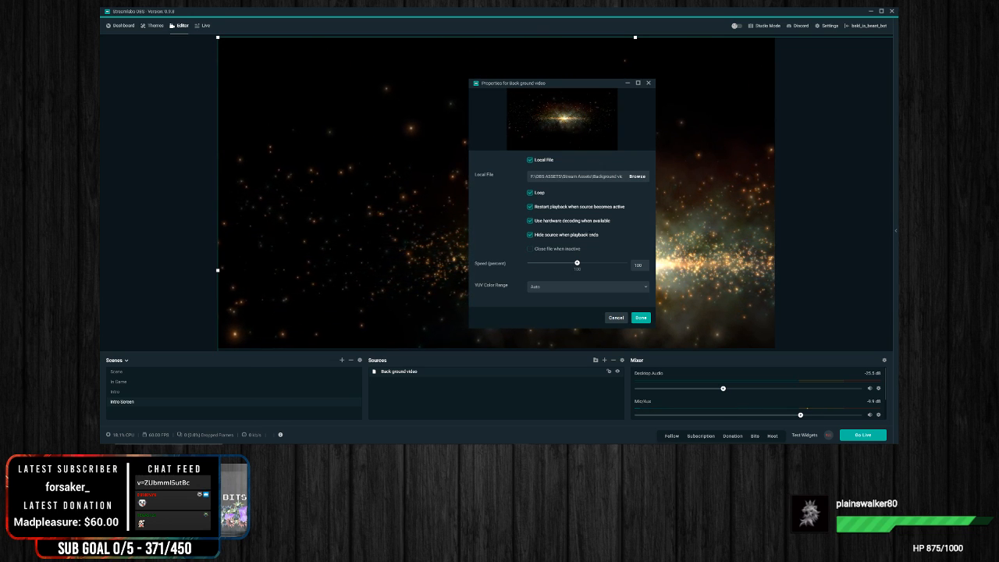
left_click(530, 249)
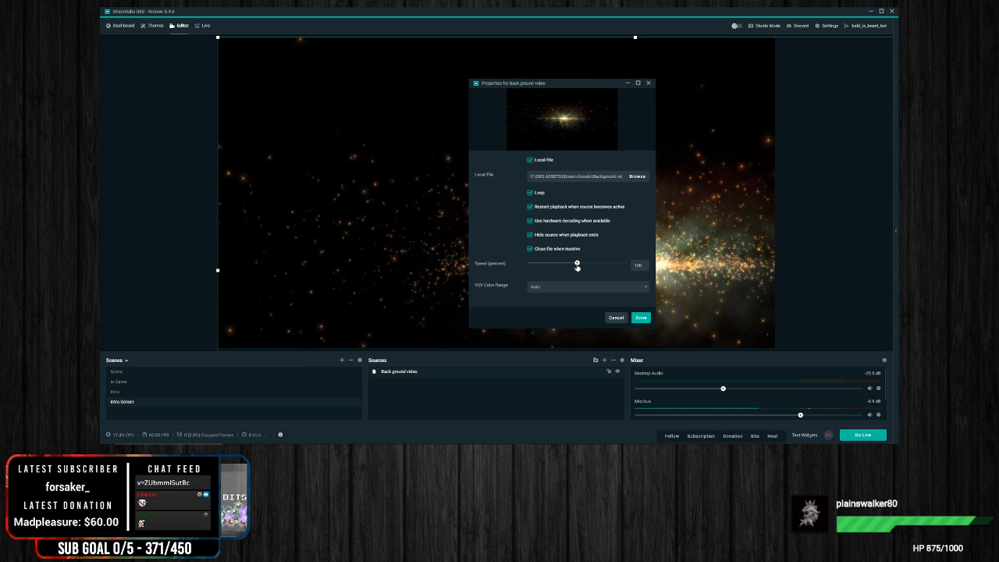
mouse_move(563, 266)
left_mouse_down()
mouse_move(553, 265)
mouse_move(579, 264)
left_mouse_up()
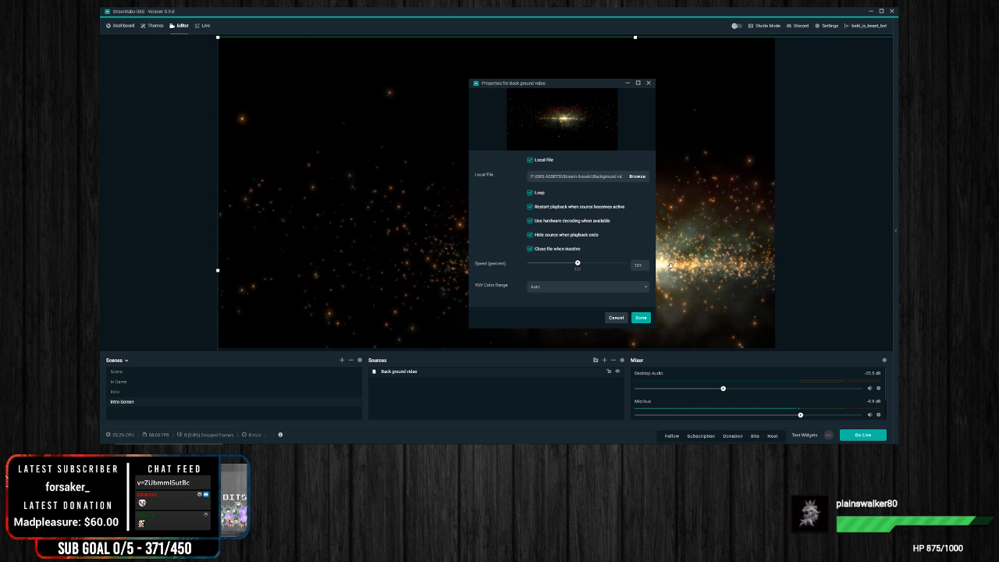
key("BackSpace")
type("0")
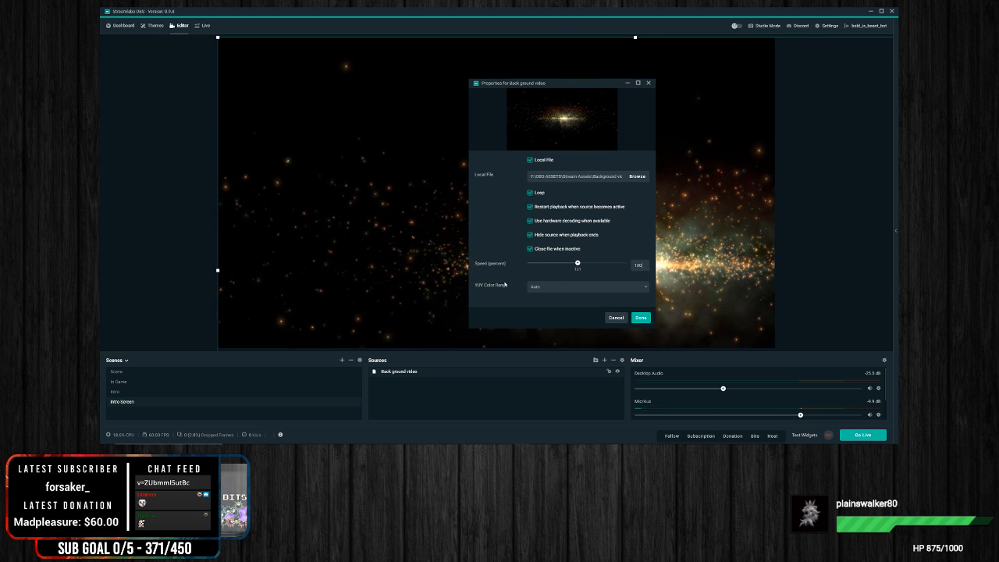
left_click(641, 318)
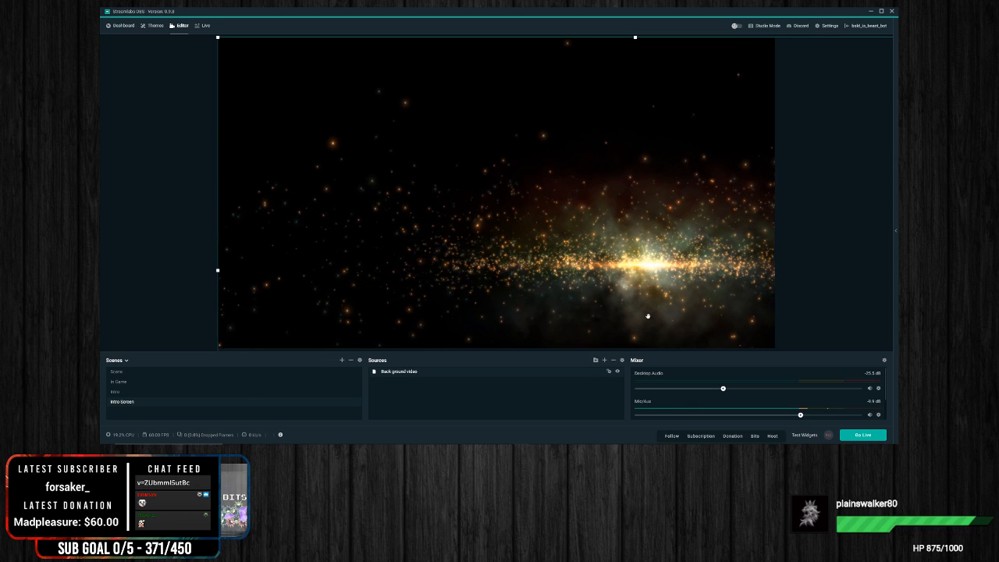
Step: Scale and reposition the background video so that the whole picture fills the canvas
left_click_drag(631, 172, 546, 180)
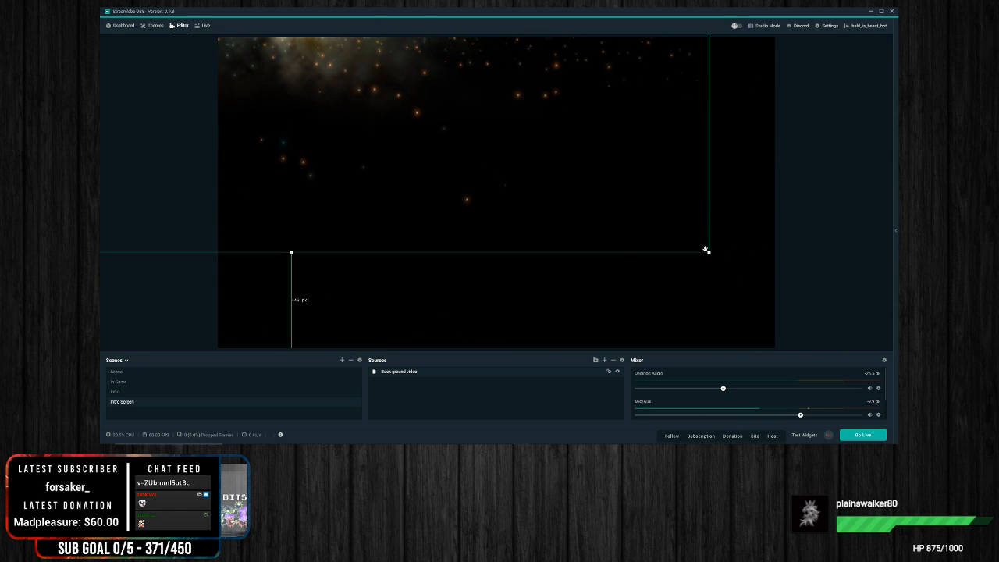
left_click_drag(710, 253, 883, 348)
left_click_drag(450, 134, 559, 282)
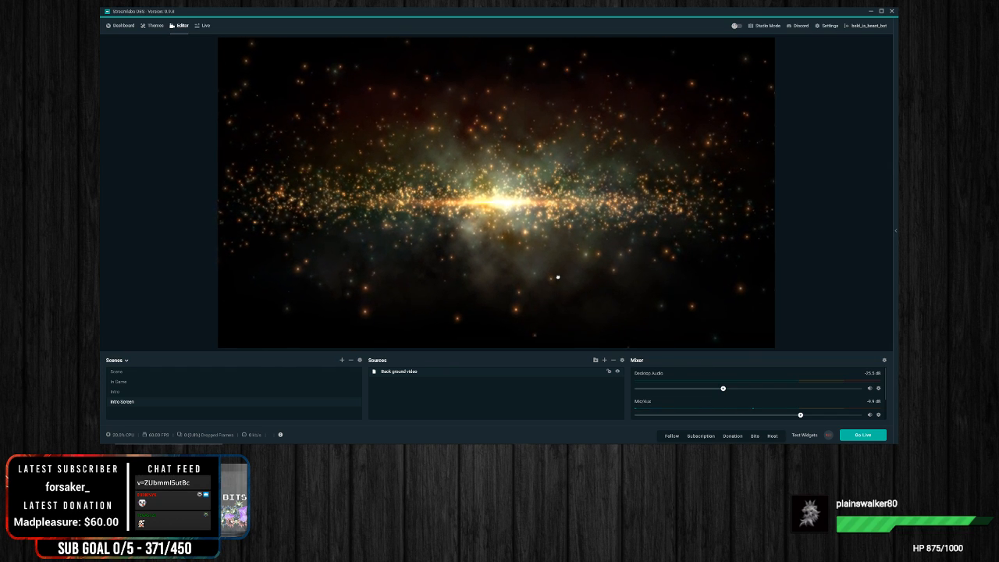
Step: Rotate the Back ground video source 90 degrees clockwise
right_click(550, 204)
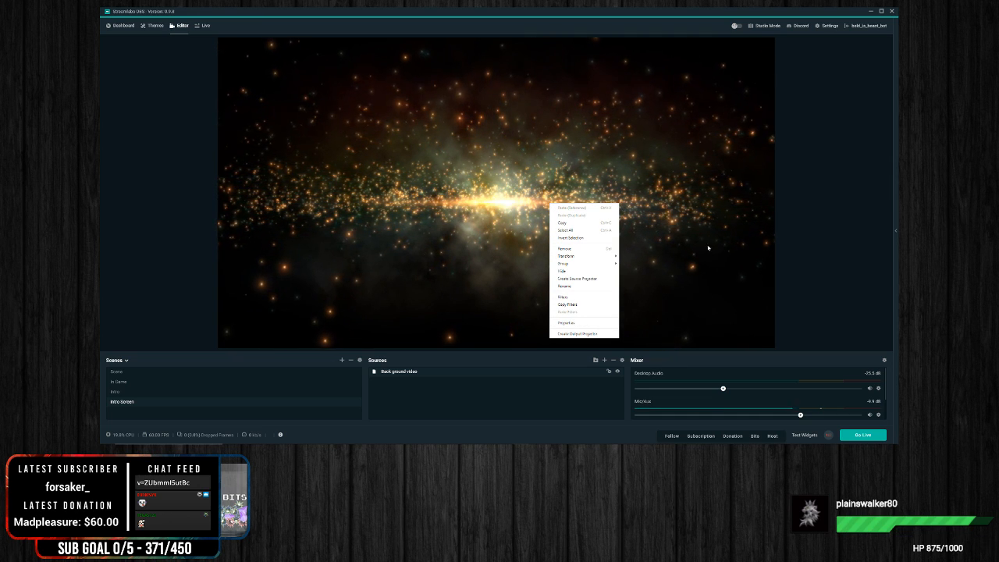
left_click(538, 413)
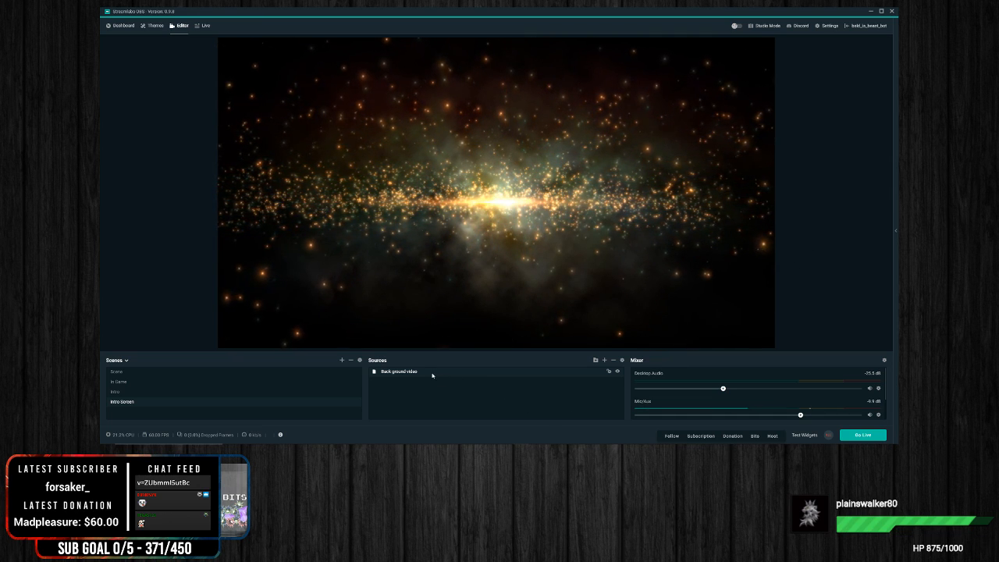
right_click(431, 374)
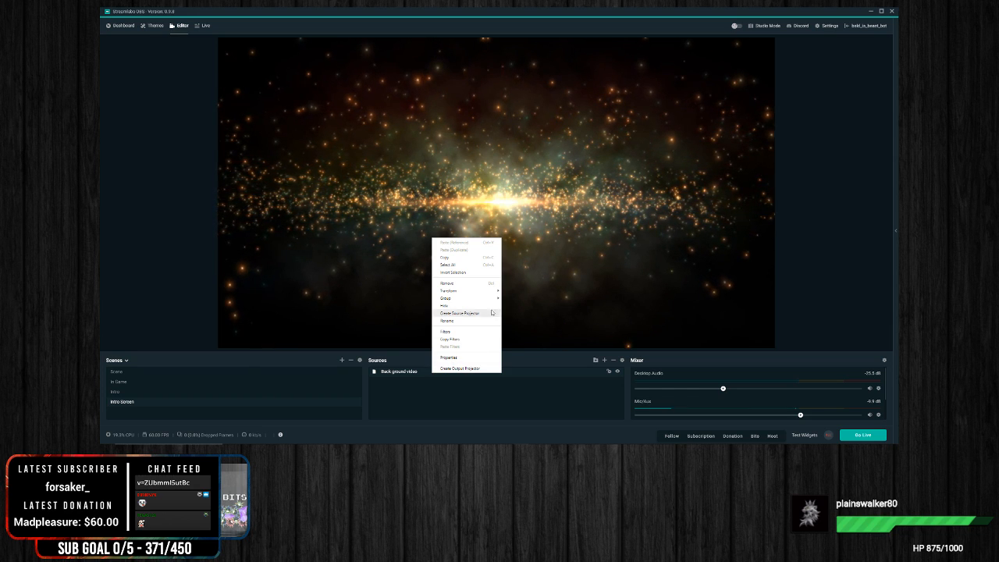
mouse_move(490, 293)
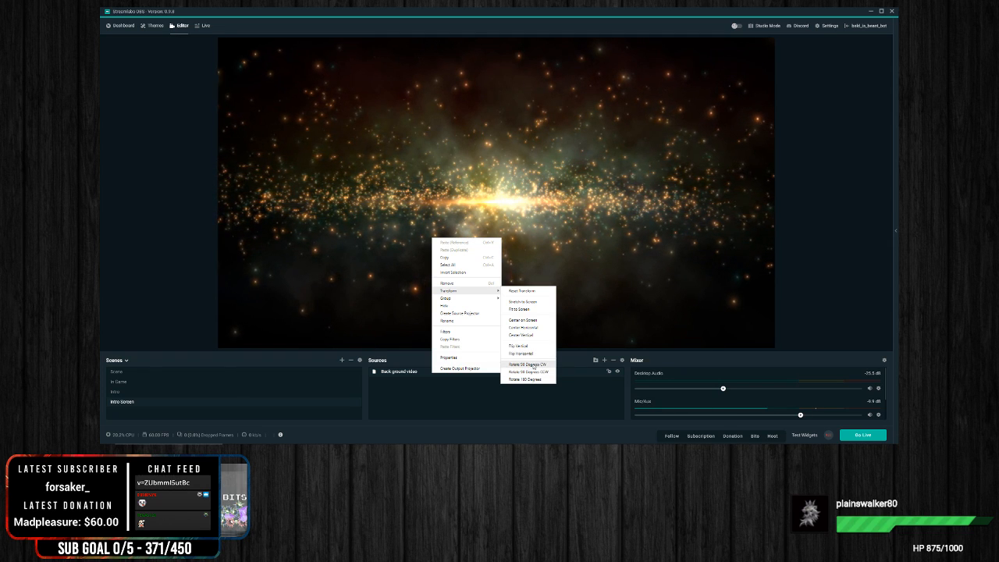
left_click(534, 366)
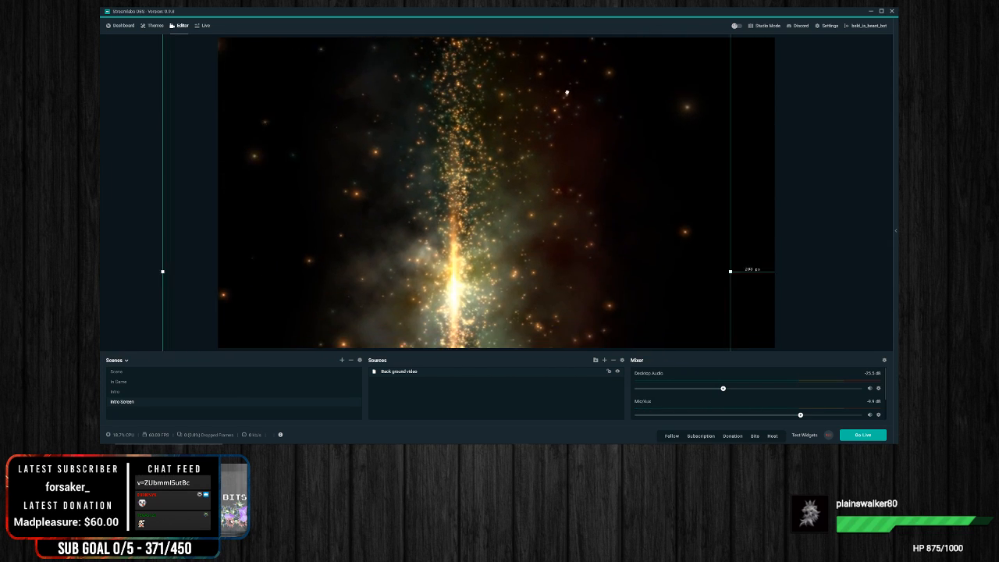
Step: Move the rotated background video to cover the canvas, nudge it slightly left to center the glow, and deselect it
left_click_drag(566, 95, 619, 63)
left_click_drag(564, 280, 565, 209)
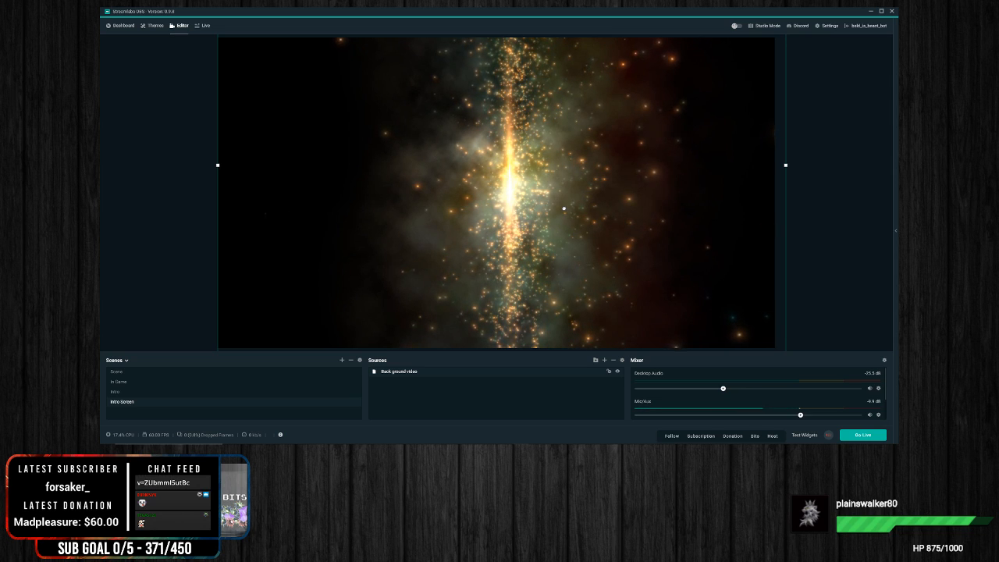
key("Left")
key("Left")
key("Left")
key("Left")
key("Left")
key("Left")
key("Left")
key("Left")
key("Left")
key("Left")
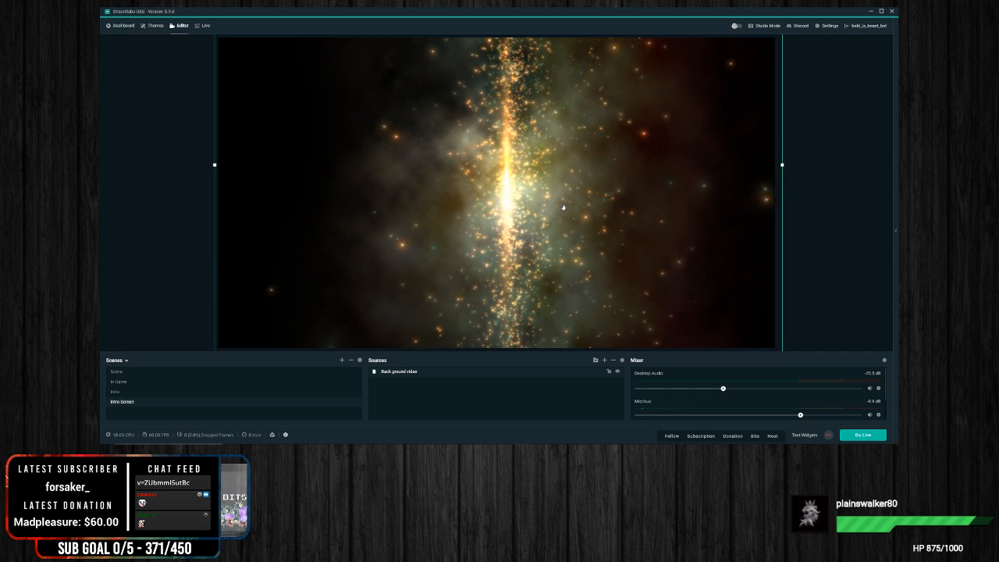
left_click(170, 238)
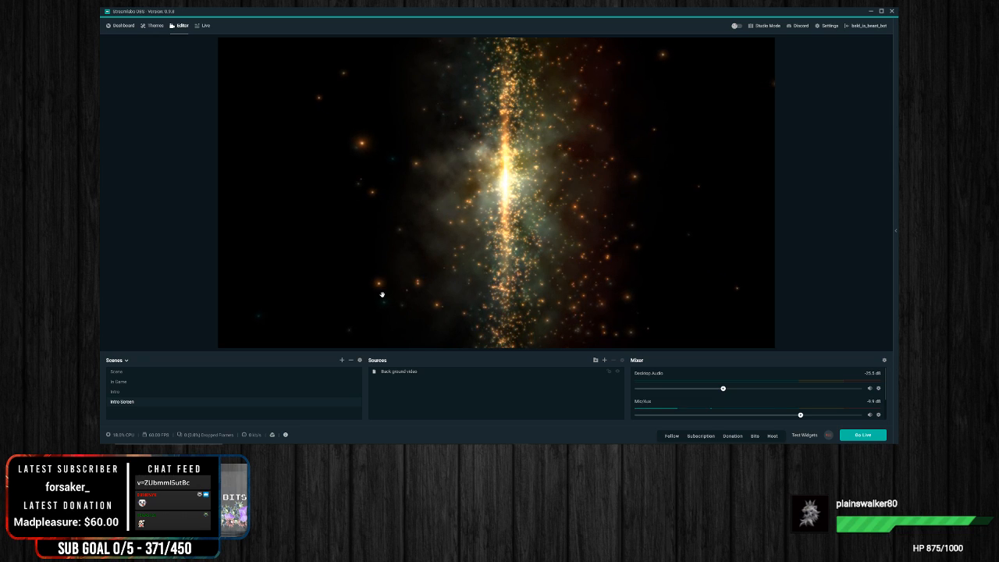
Step: Add a new Text (GDI+) source named Starting soon to the Intro Screen scene
right_click(410, 396)
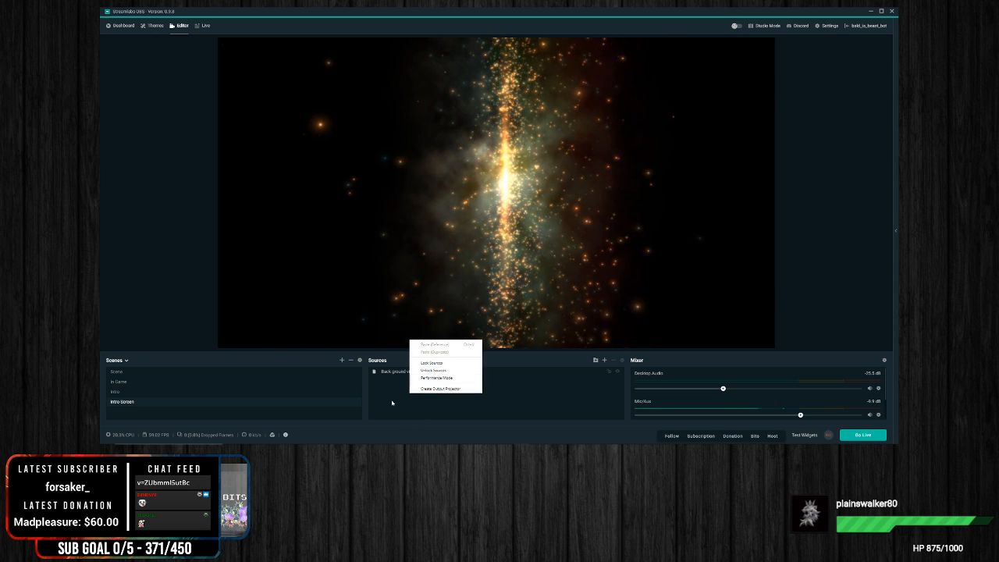
left_click(606, 363)
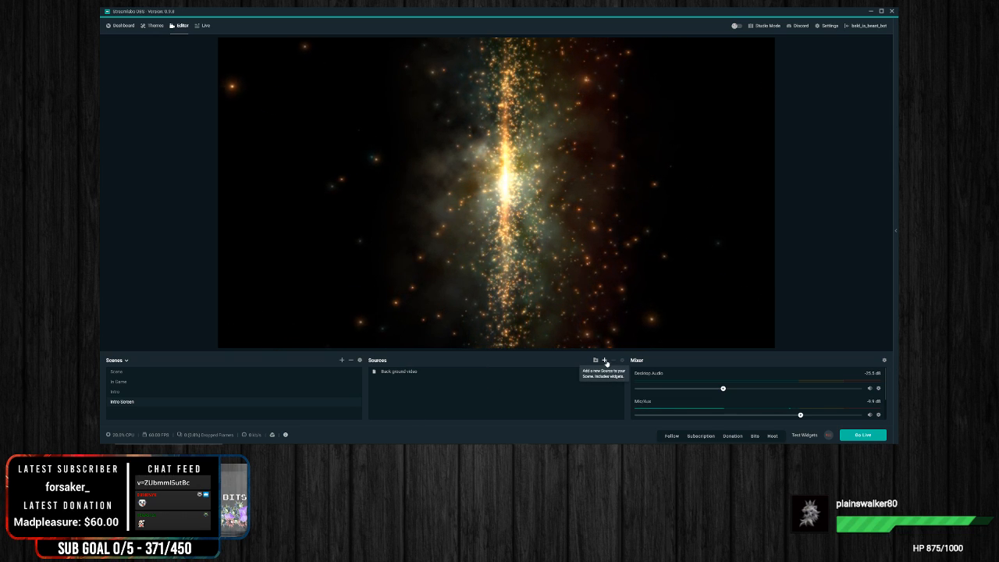
left_click(605, 361)
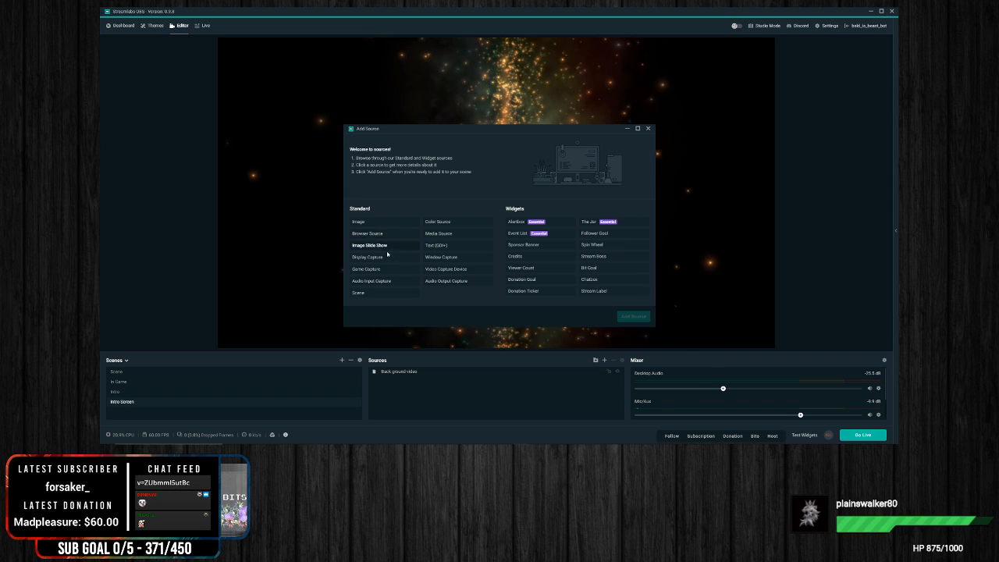
left_click(440, 248)
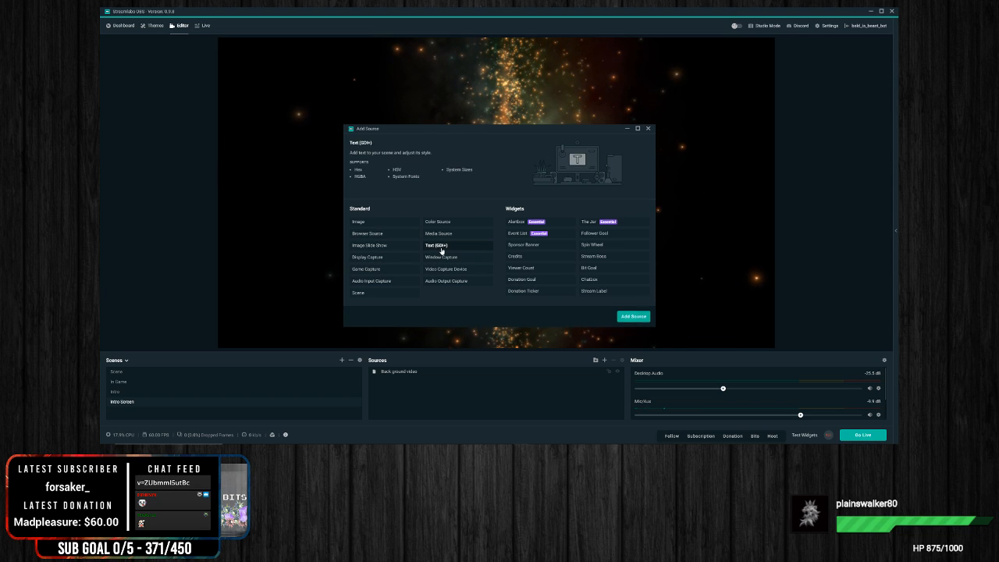
left_click(633, 316)
key("ctrl+a")
type("Sta")
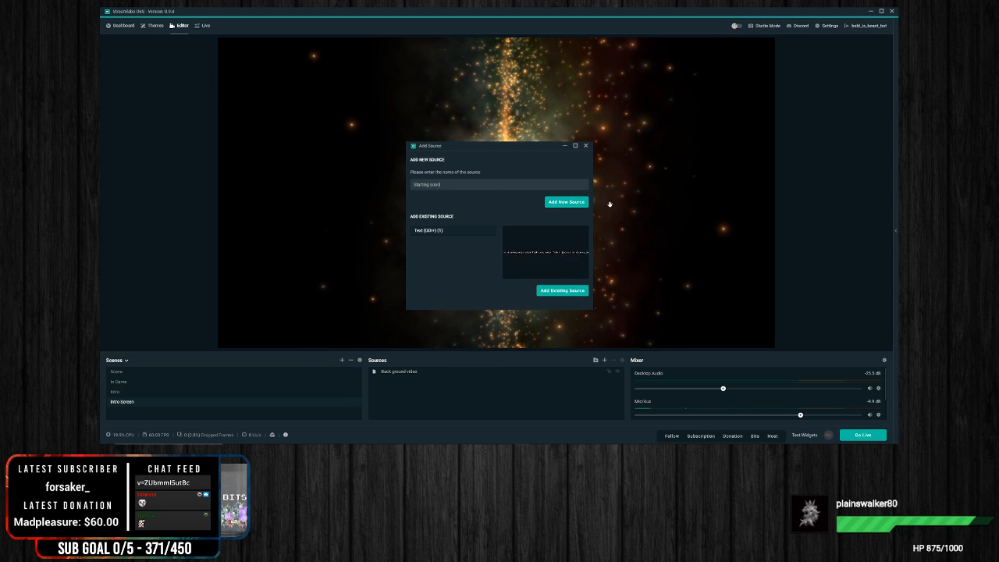
left_click(567, 202)
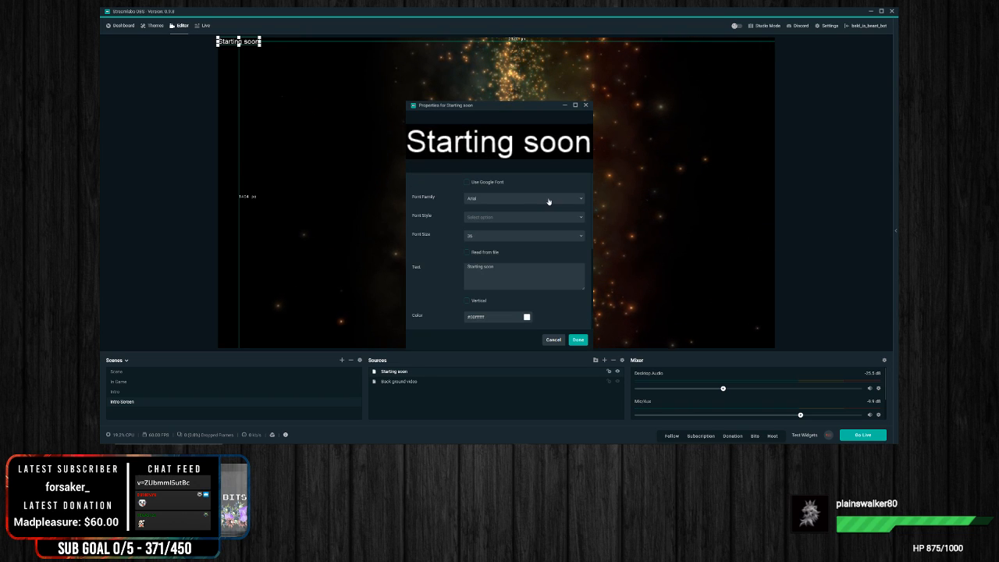
Step: Set the Starting soon text's font family to the condensed all-caps font listed below Bahnschrift Light, with its matching font style
left_click(495, 201)
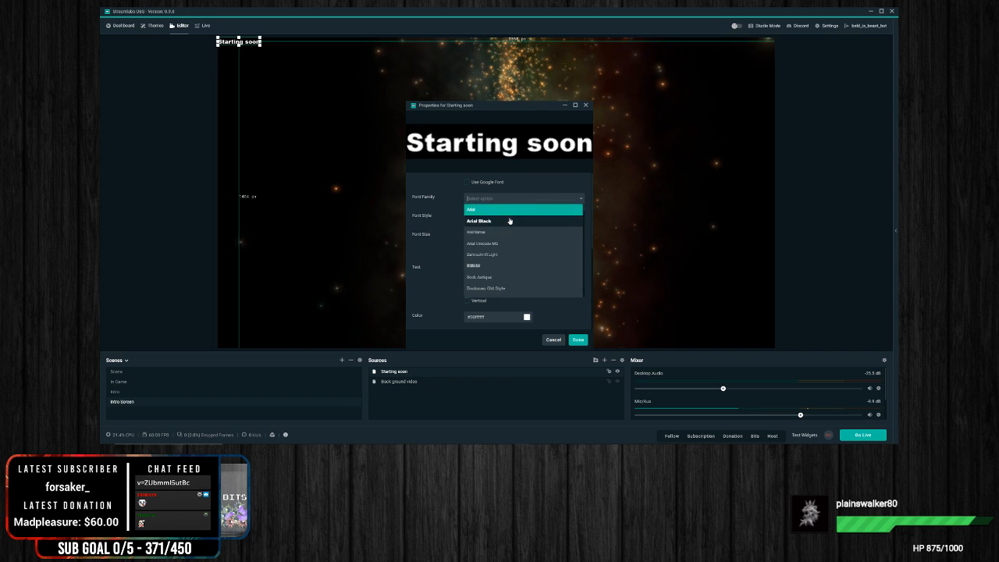
left_click(510, 220)
left_click(559, 200)
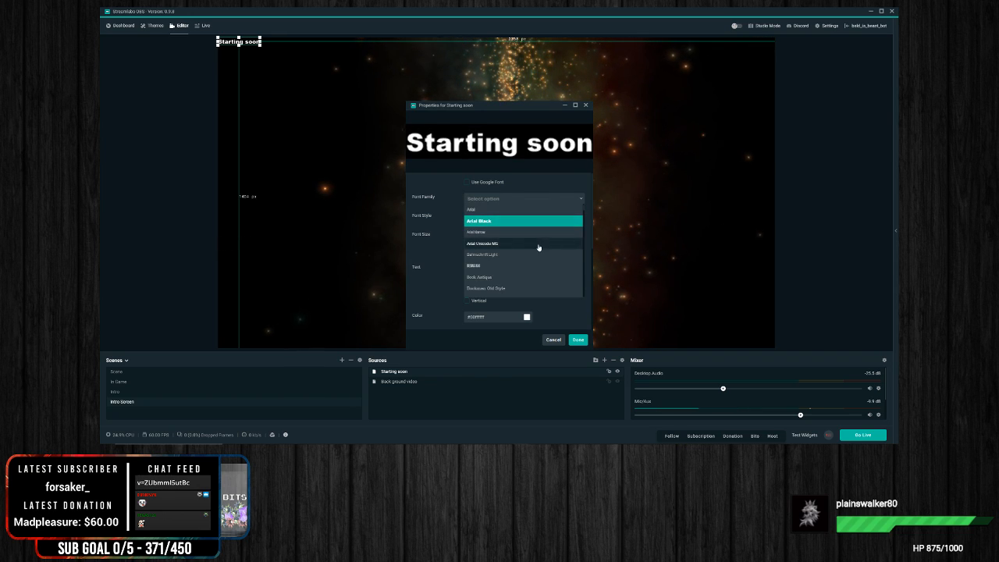
left_click(502, 267)
left_click(498, 217)
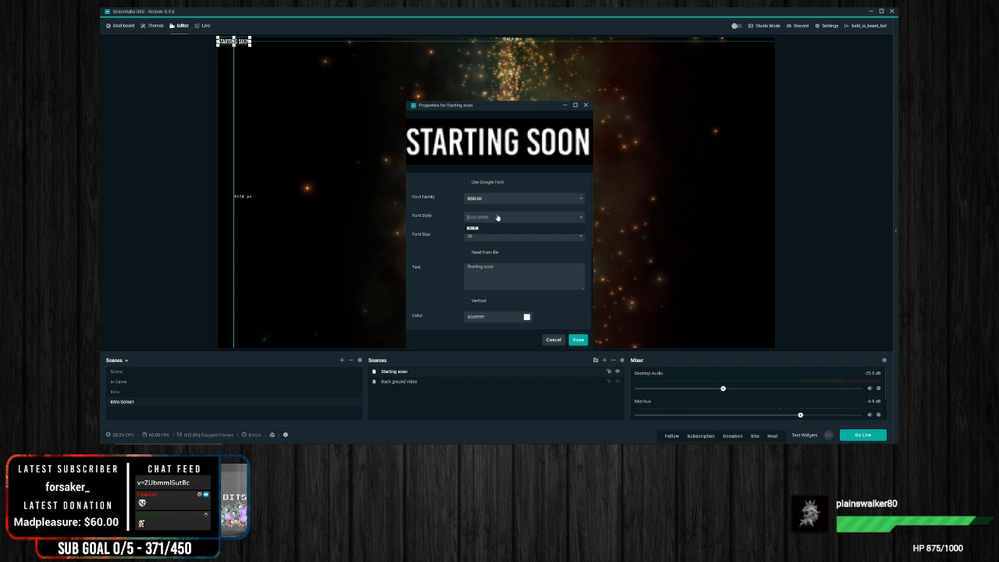
left_click(466, 227)
Step: Set the font size of the Starting soon text to 48
left_click(479, 237)
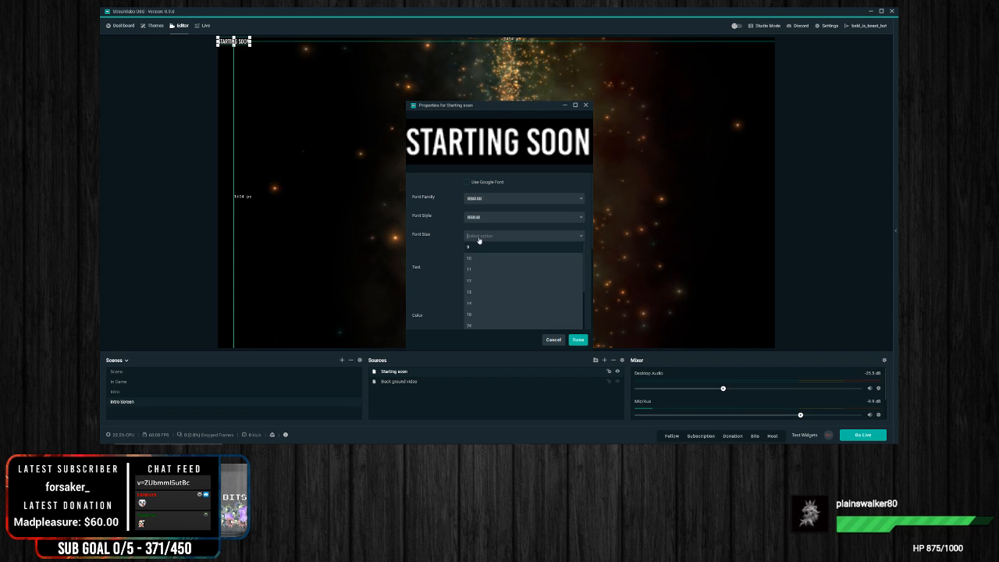
scroll(489, 321, "down", 1)
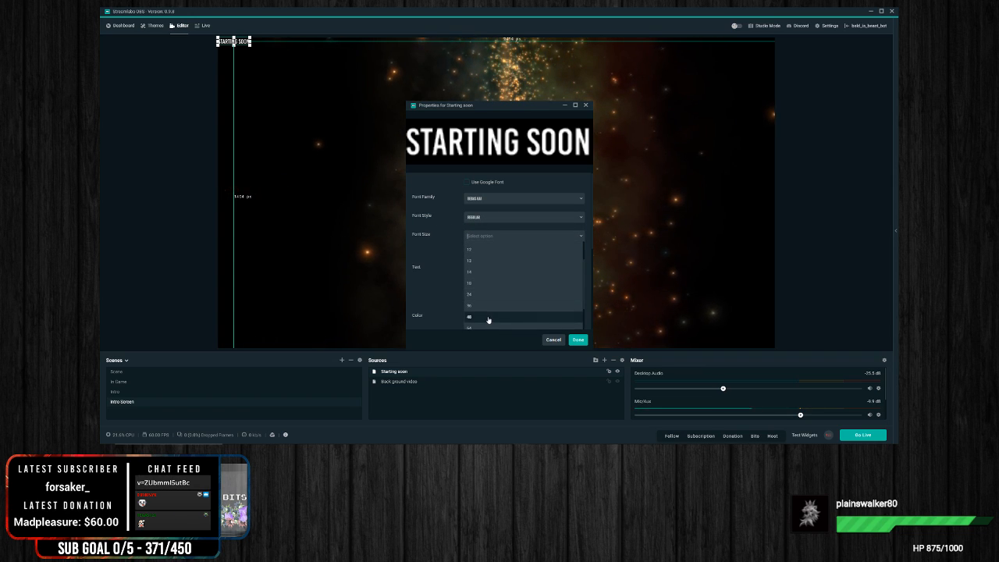
left_click(489, 318)
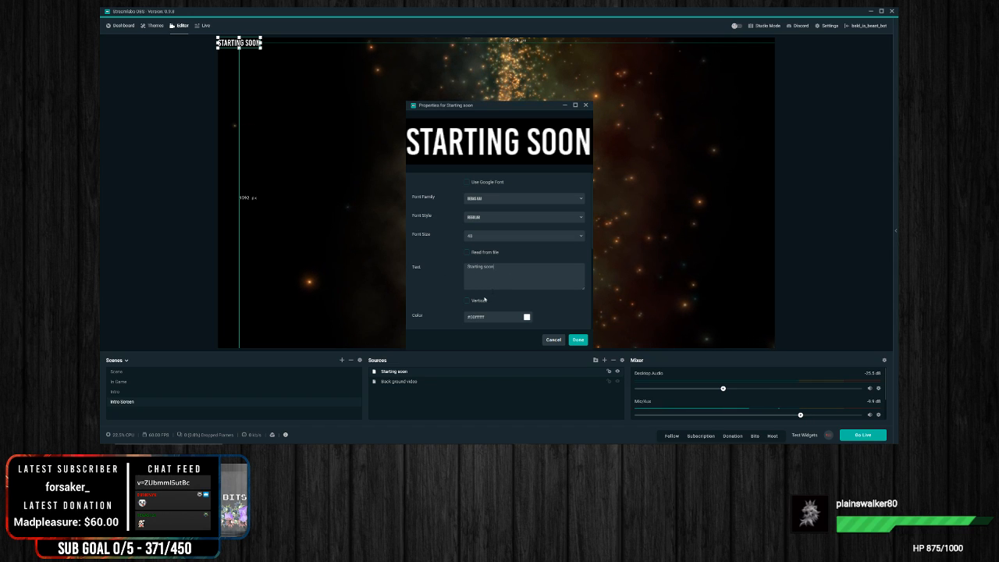
Step: Enable the outline for the Starting soon text
scroll(455, 288, "down", 2)
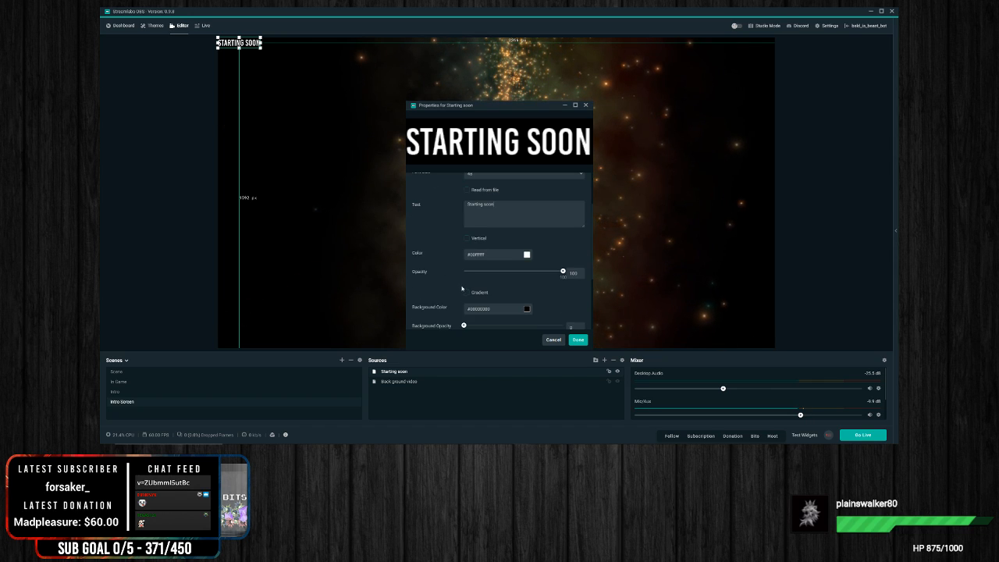
scroll(460, 289, "down", 2)
scroll(430, 302, "down", 2)
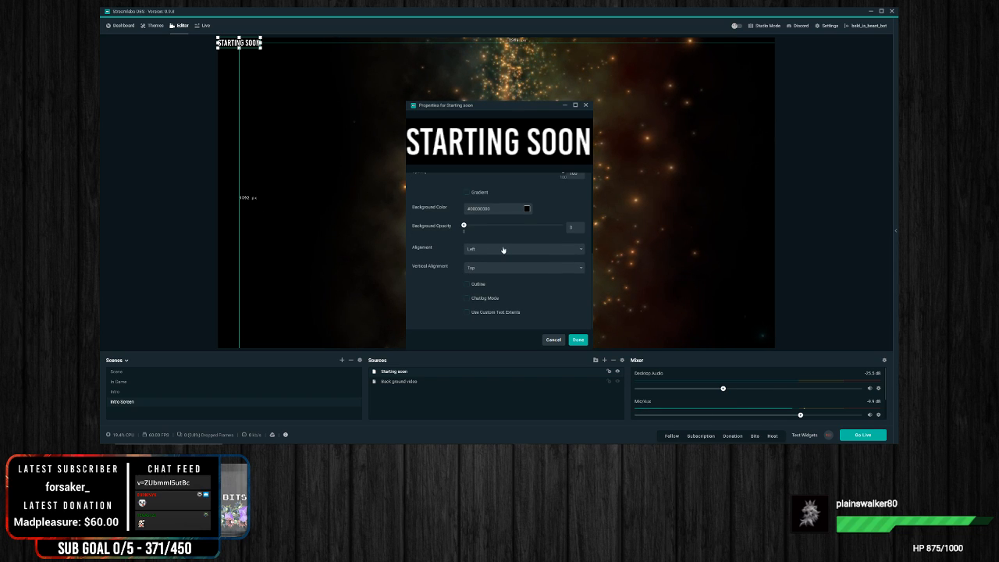
left_click(503, 250)
left_click(442, 289)
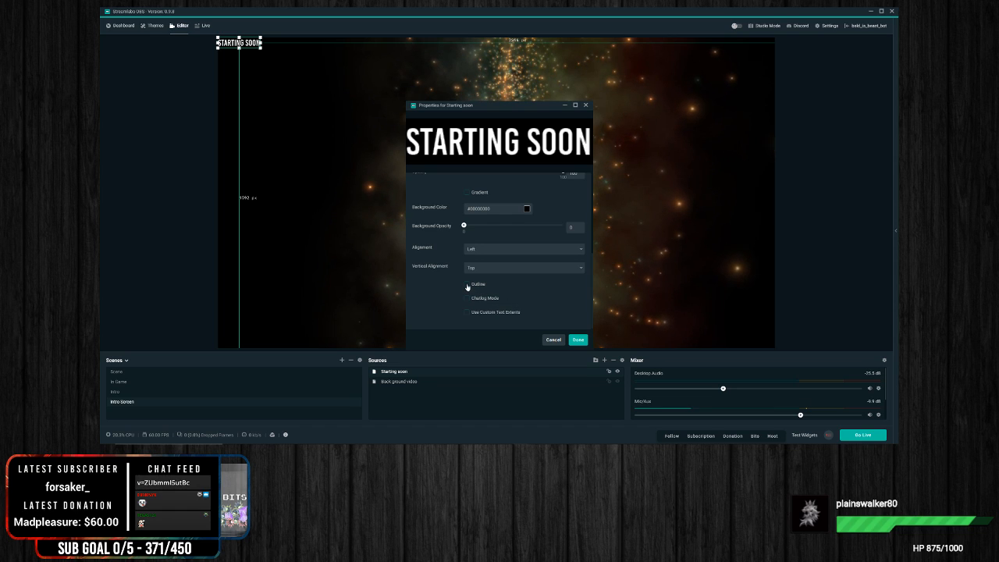
left_click(467, 285)
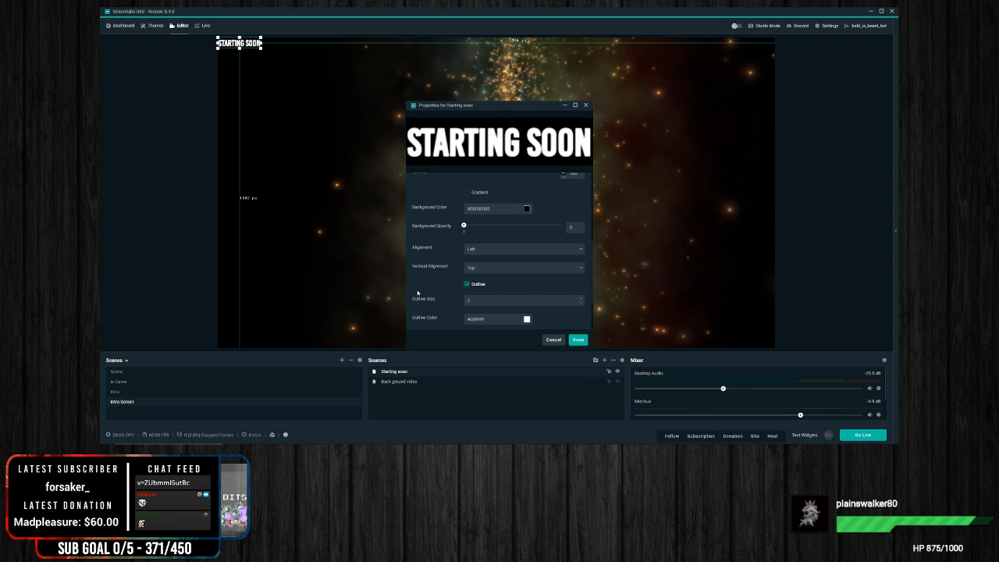
Step: Set the text's outline color to near-black and accept the source properties
scroll(425, 286, "down", 2)
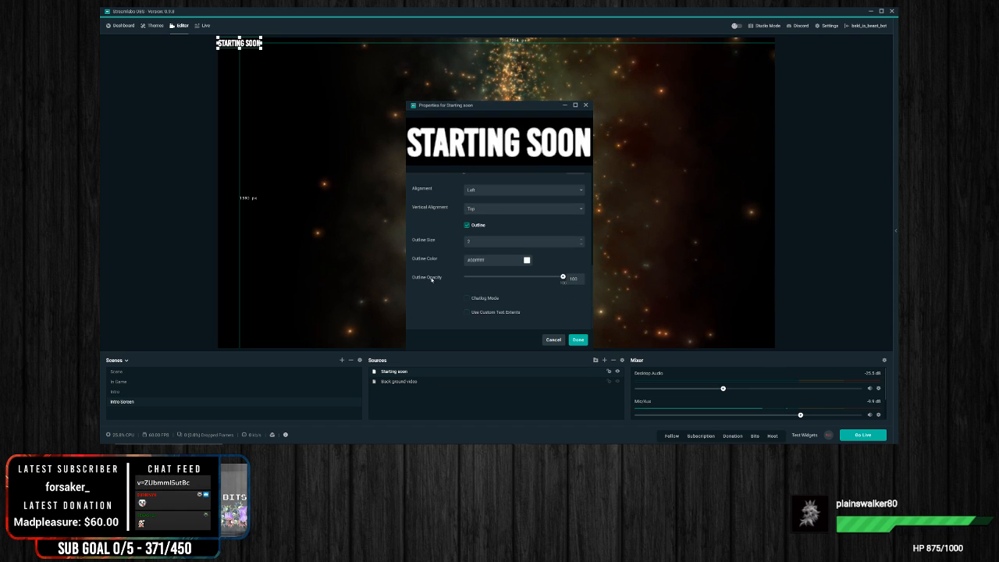
left_click(526, 261)
left_click(483, 316)
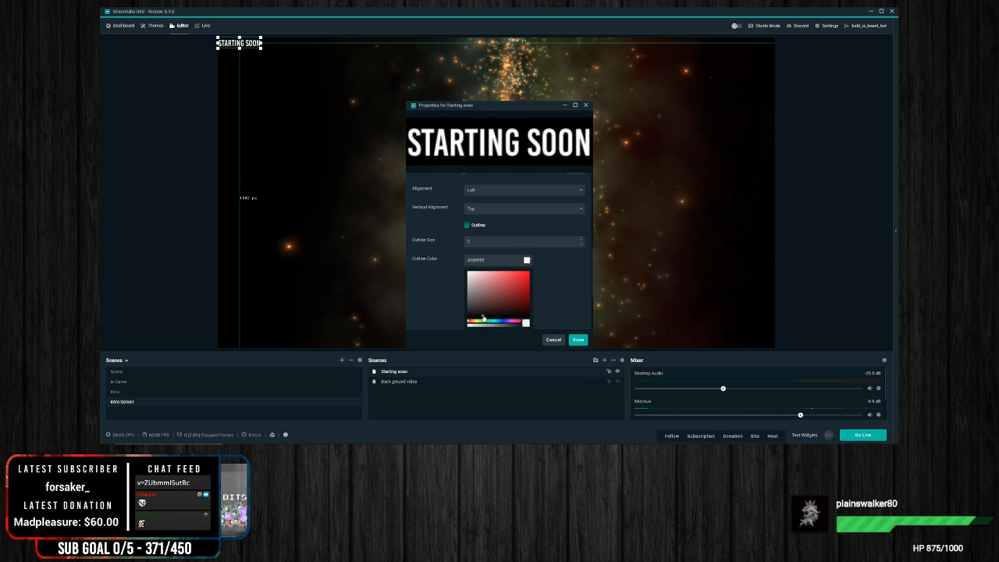
scroll(565, 312, "down", 3)
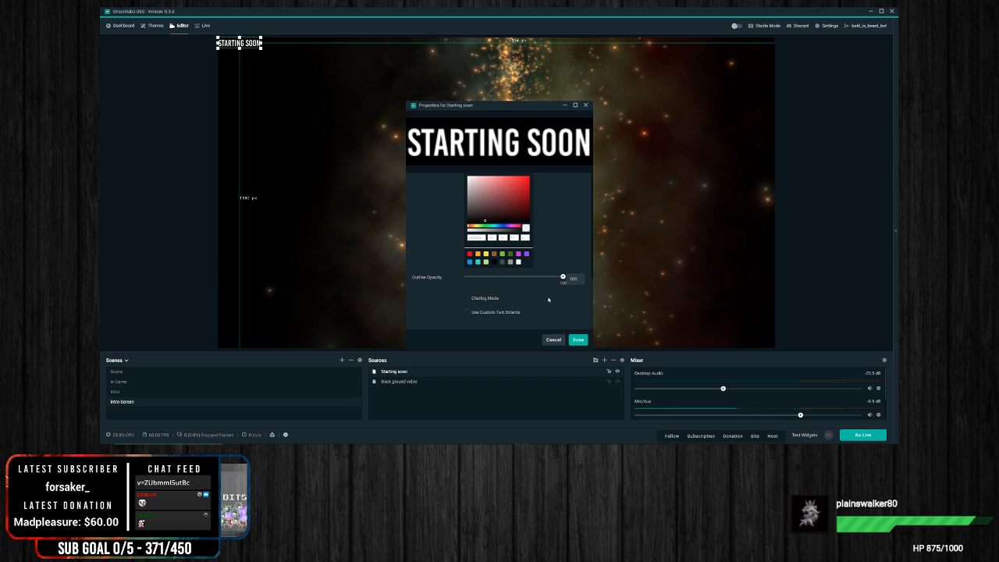
left_click(578, 339)
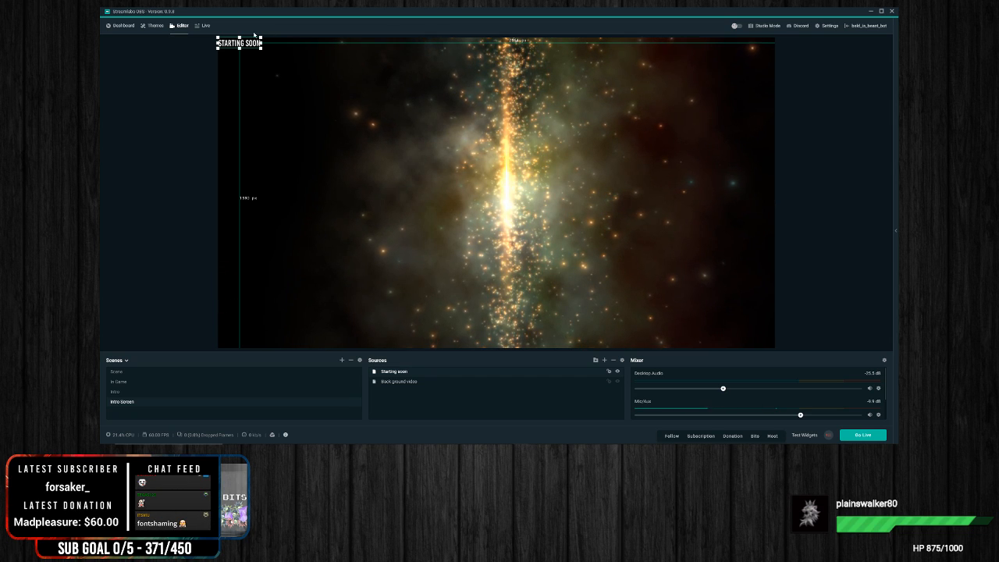
Step: Try scaling the Starting soon text up to the full canvas width, and shrink it back to a small size
left_click_drag(259, 48, 693, 178)
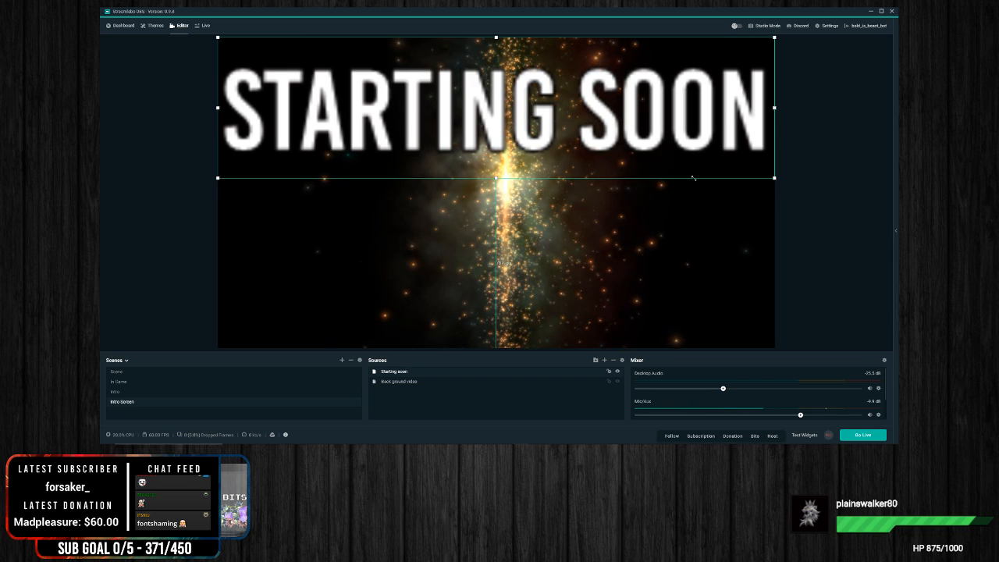
left_click_drag(694, 178, 244, 47)
Step: Reopen the Starting soon source's properties and set its font size to 288
right_click(244, 46)
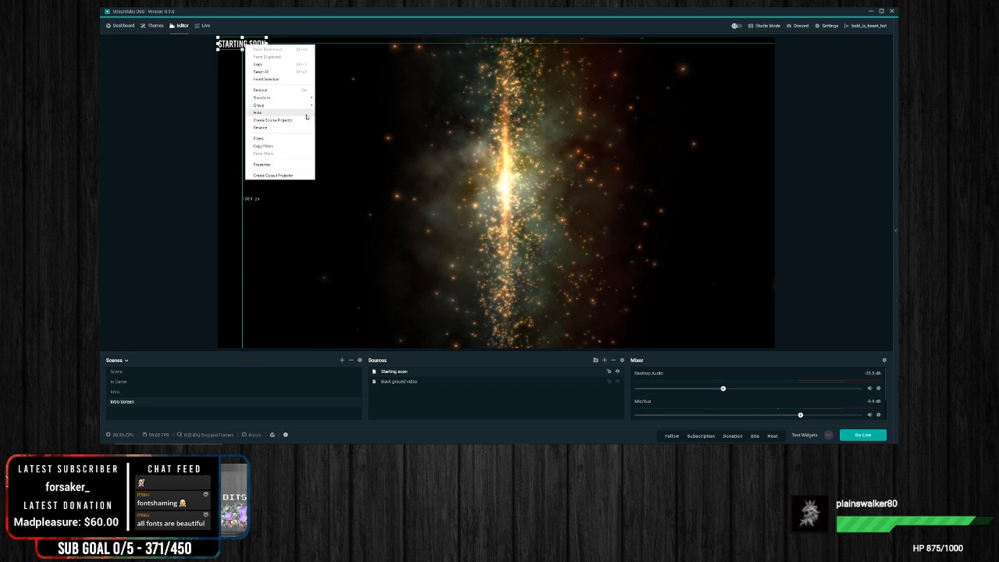
left_click(262, 164)
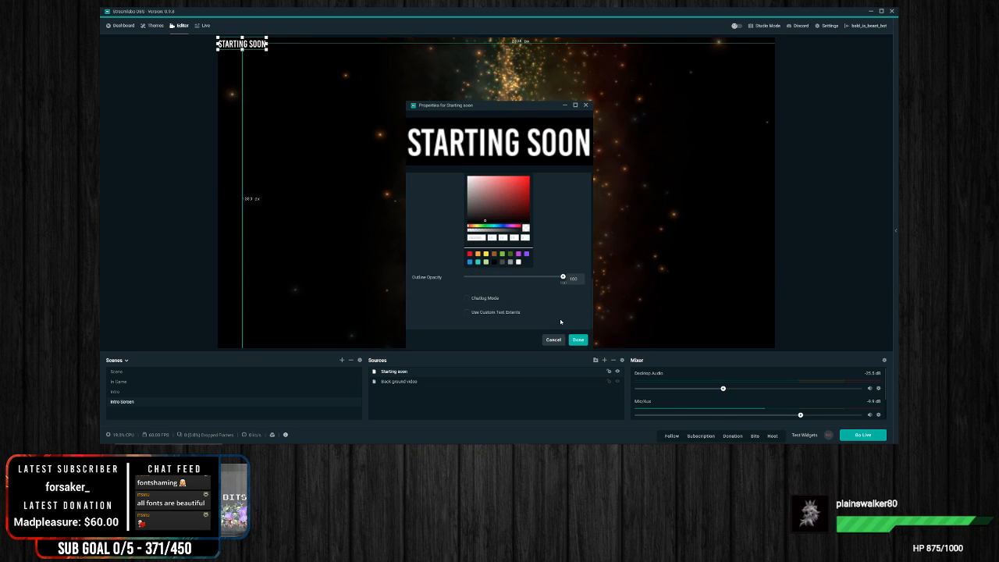
scroll(559, 314, "up", 7)
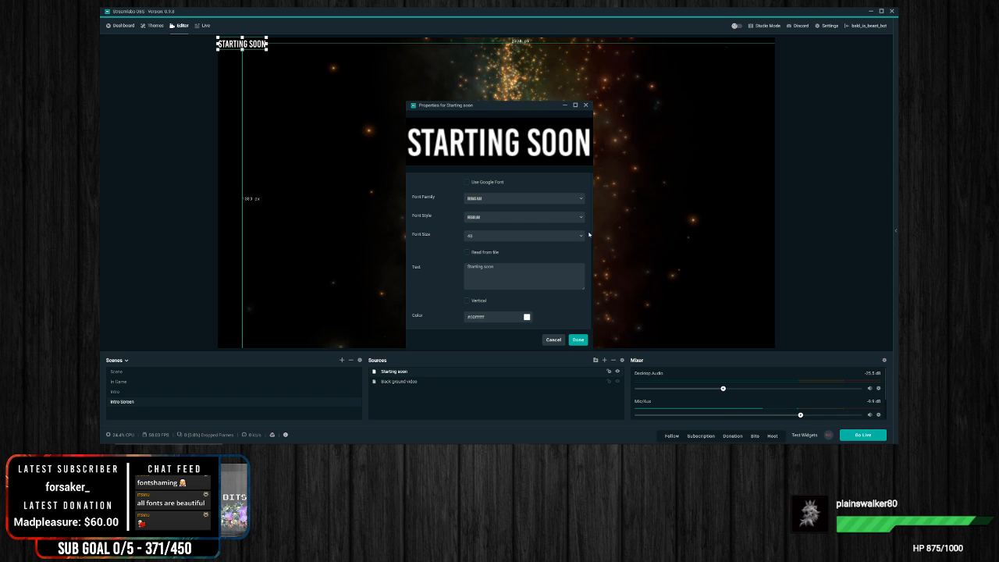
left_click(523, 235)
scroll(549, 324, "down", 5)
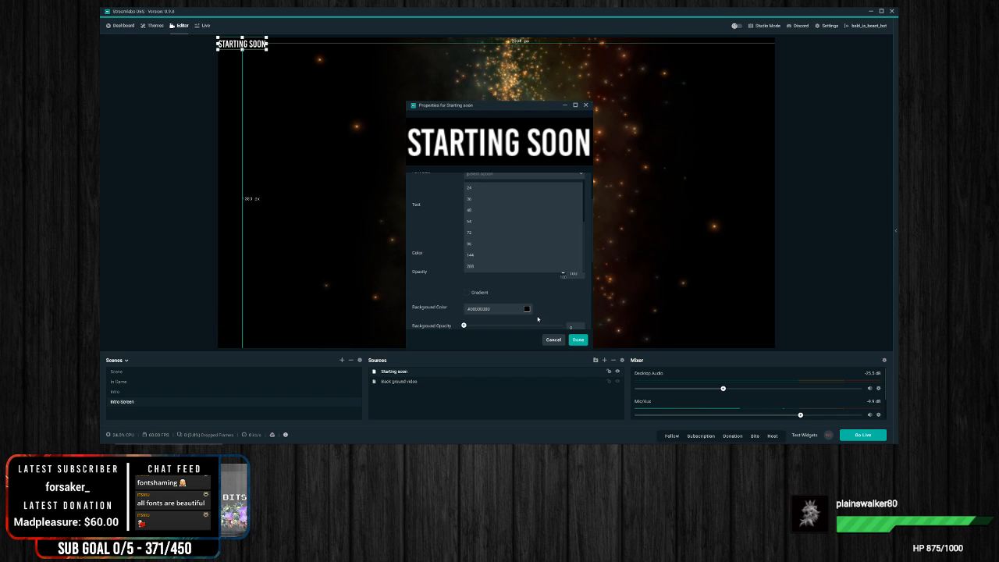
left_click(480, 265)
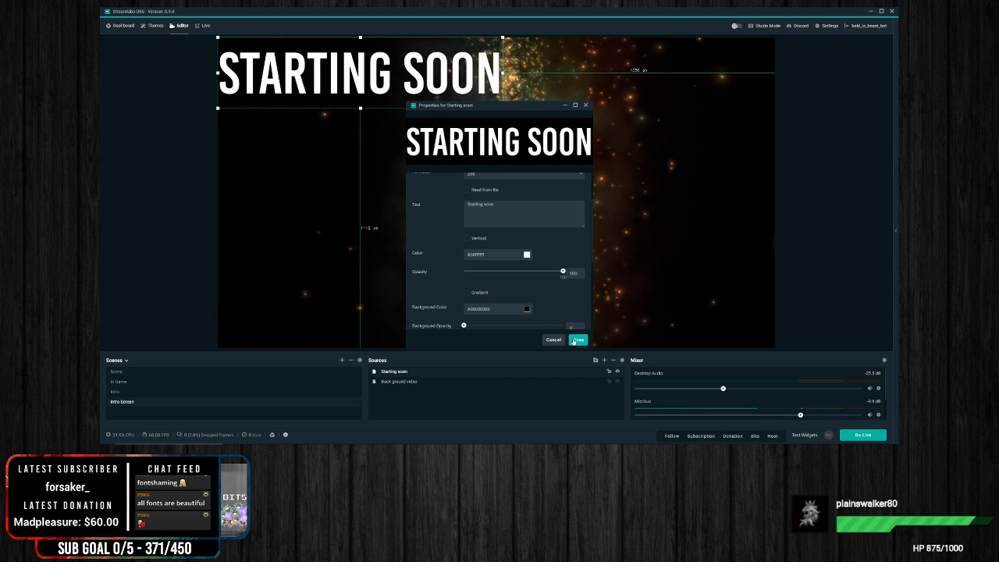
left_click(576, 344)
Step: Move the Starting soon text to the bottom center of the canvas, resting on the lower edge, and deselect it
left_click_drag(395, 76, 573, 325)
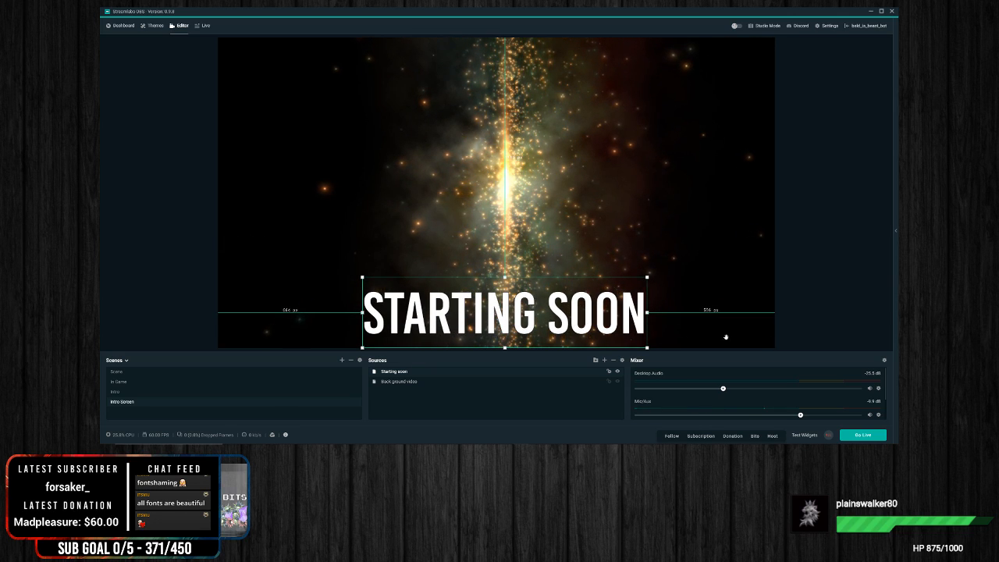
left_click(832, 255)
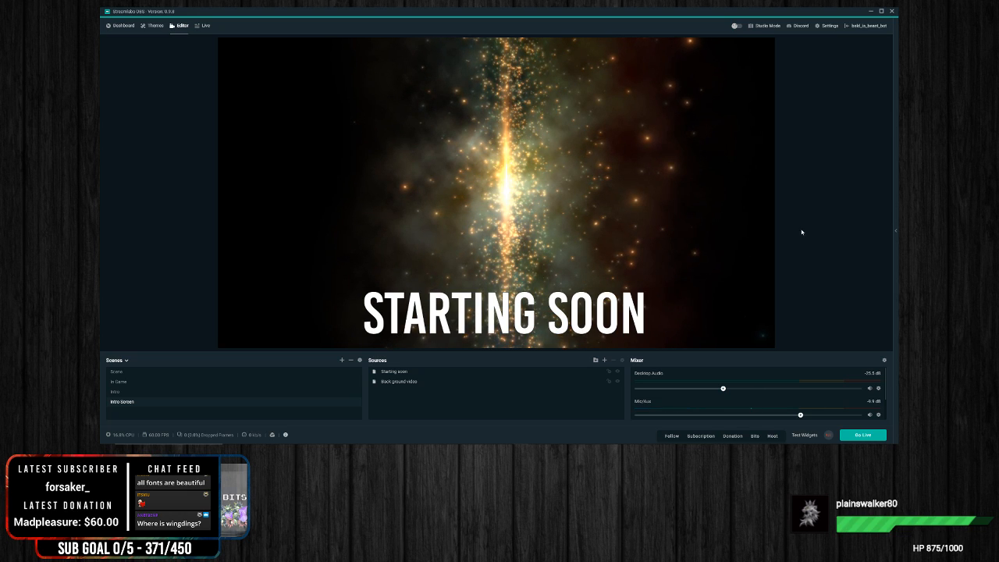
Step: Reorder the scenes as Intro Screen, In Game, Intro, Scene, and show the Intro Screen scene
left_click(127, 382)
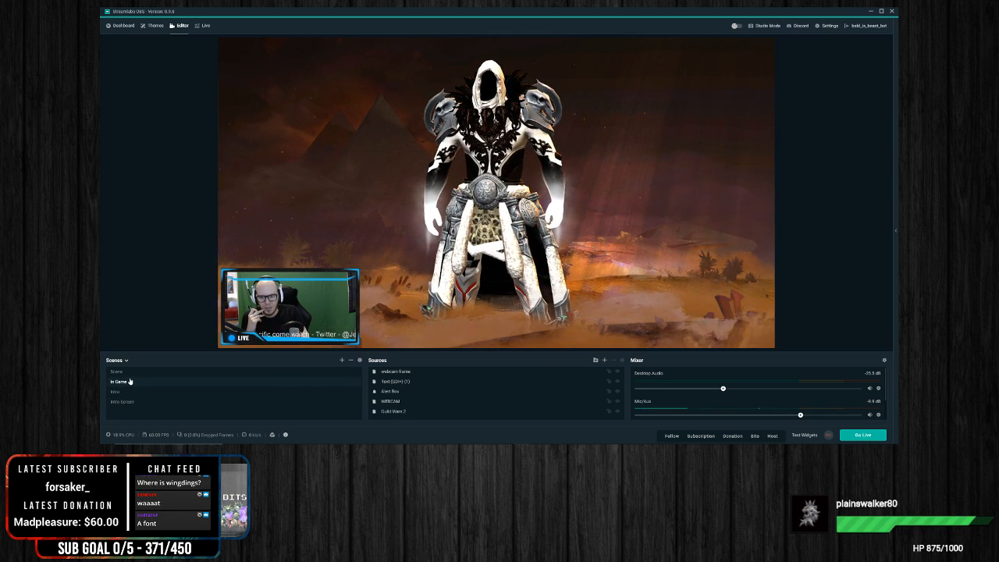
left_click_drag(125, 403, 136, 377)
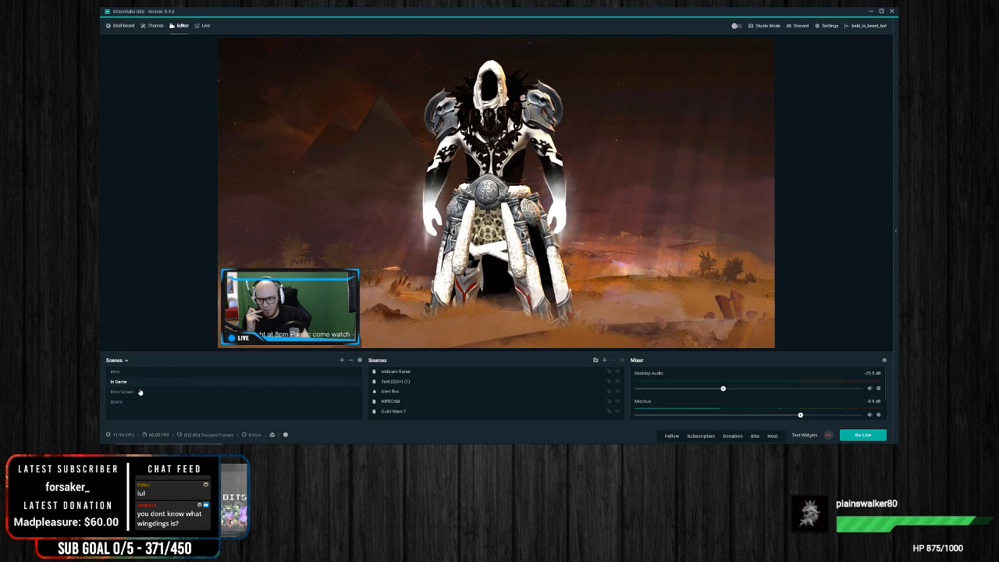
left_click_drag(122, 401, 127, 392)
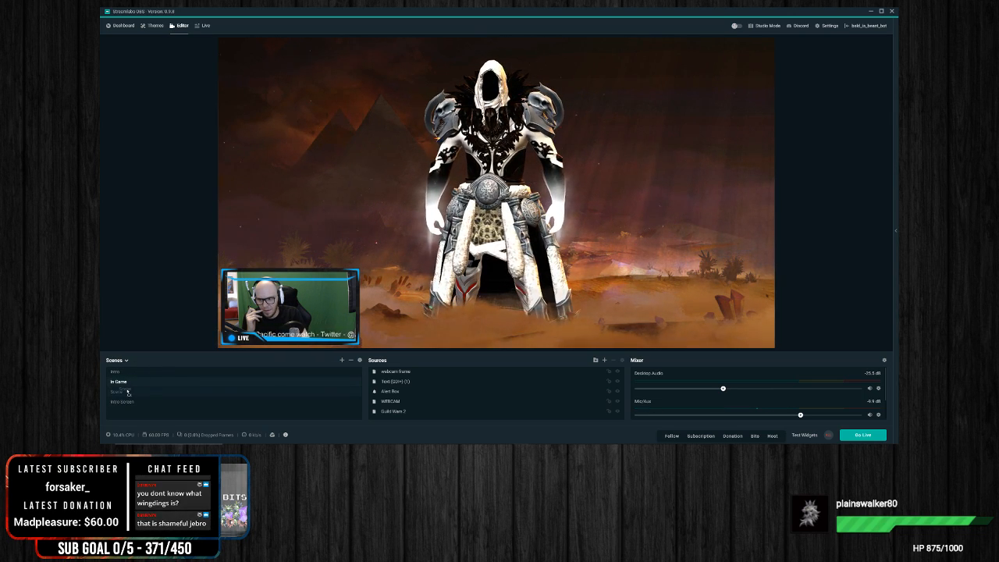
left_click(127, 373)
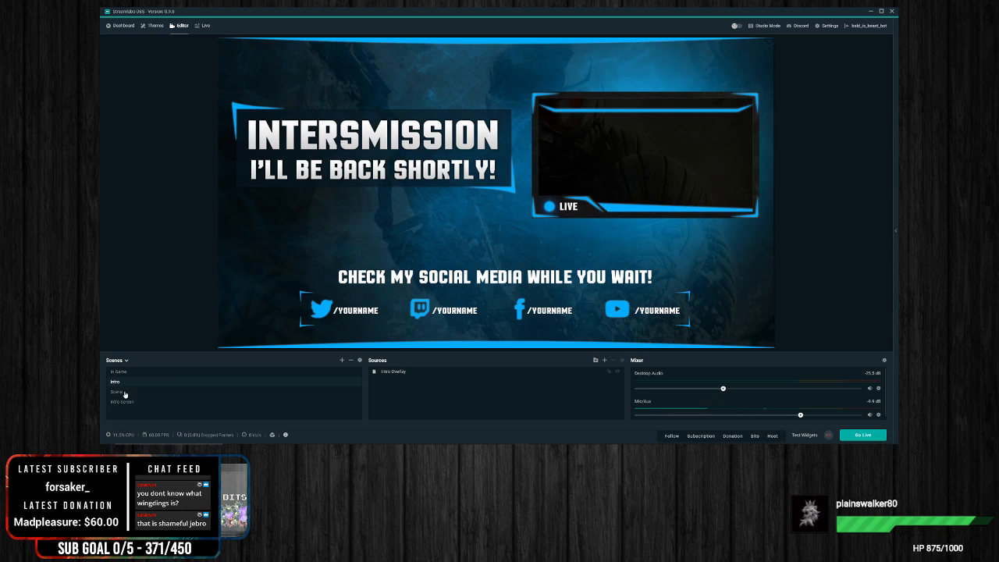
left_click(130, 372)
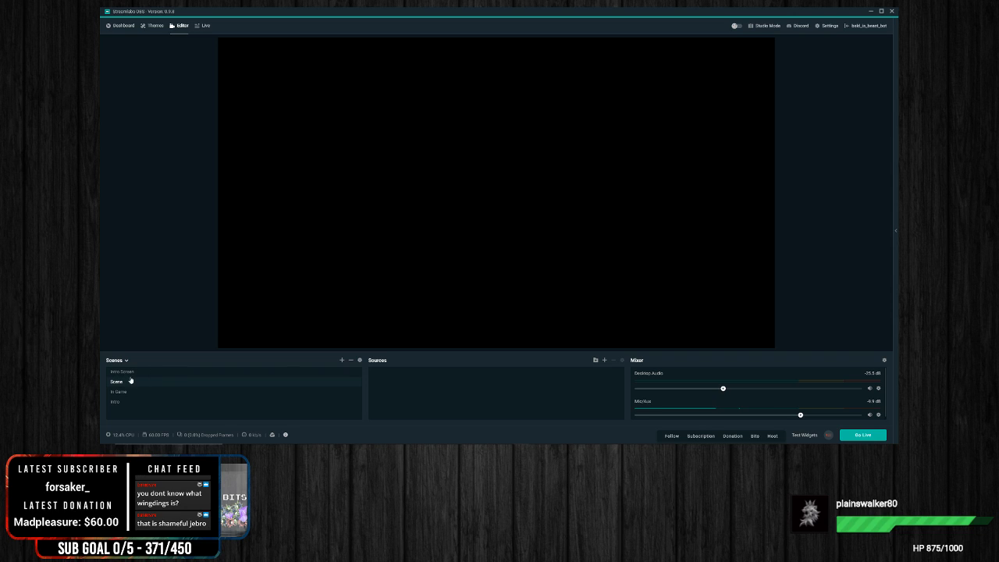
left_click(125, 373)
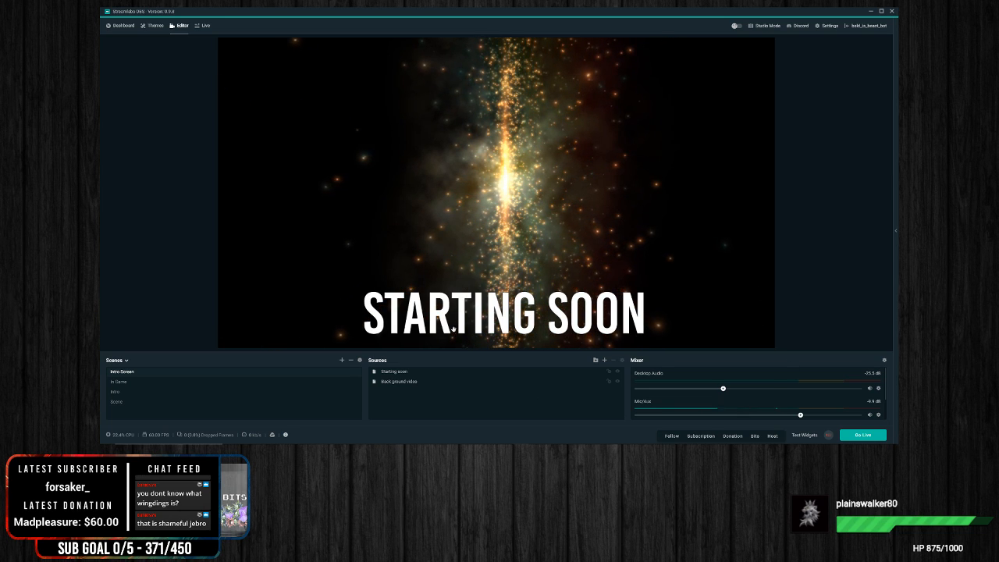
Step: Rename the Intro scene, which holds the intermission overlay, to Break
left_click(132, 382)
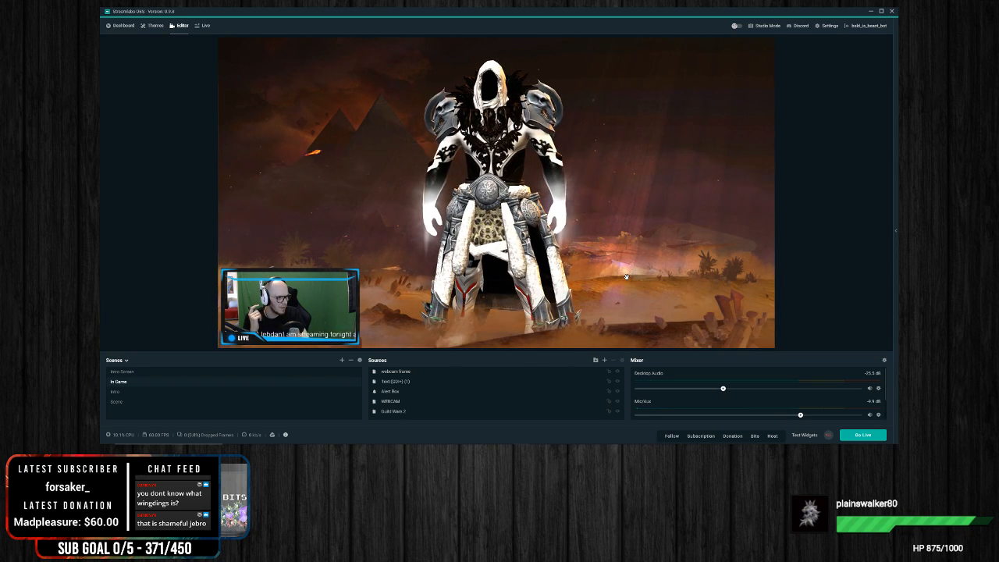
left_click(131, 395)
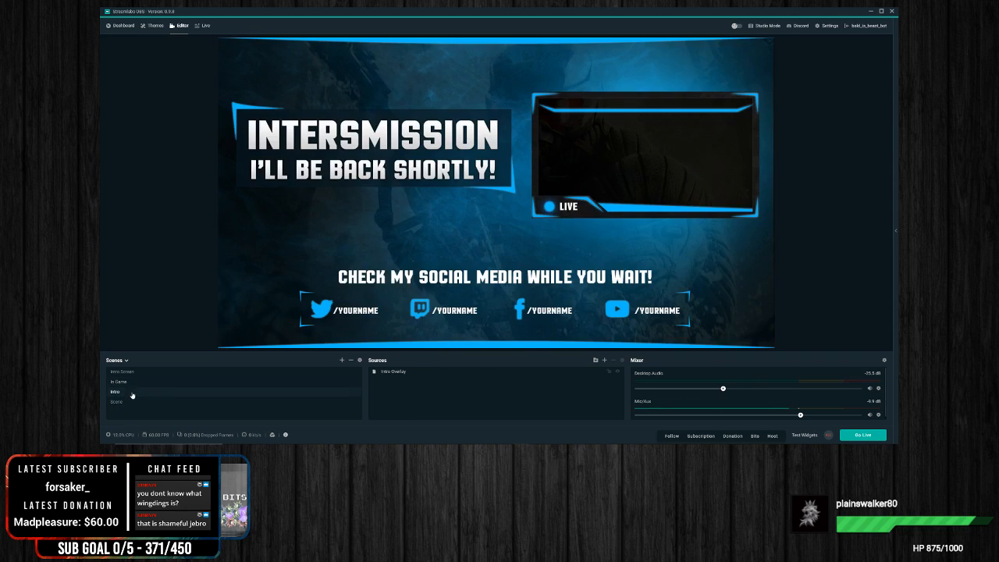
right_click(130, 394)
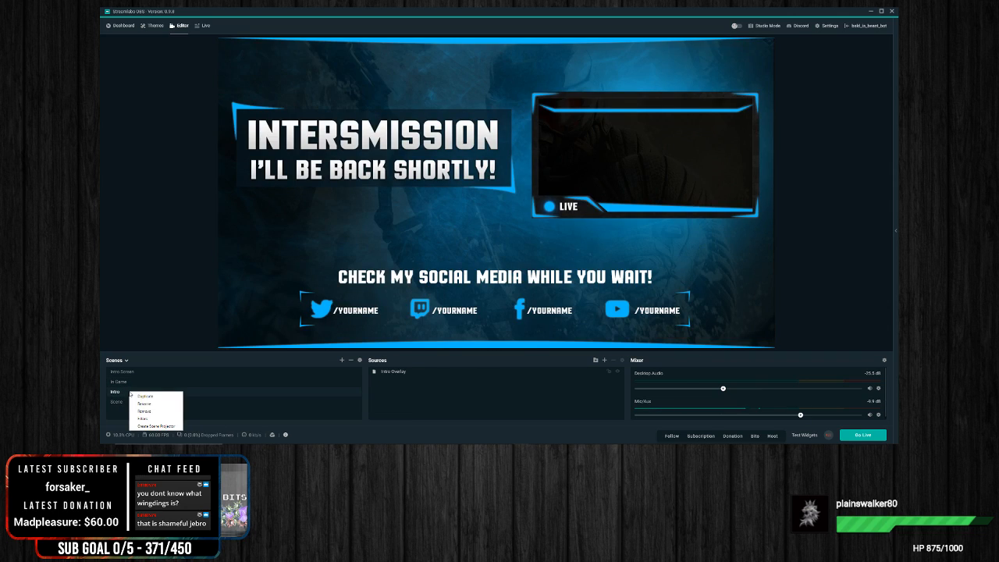
left_click(145, 403)
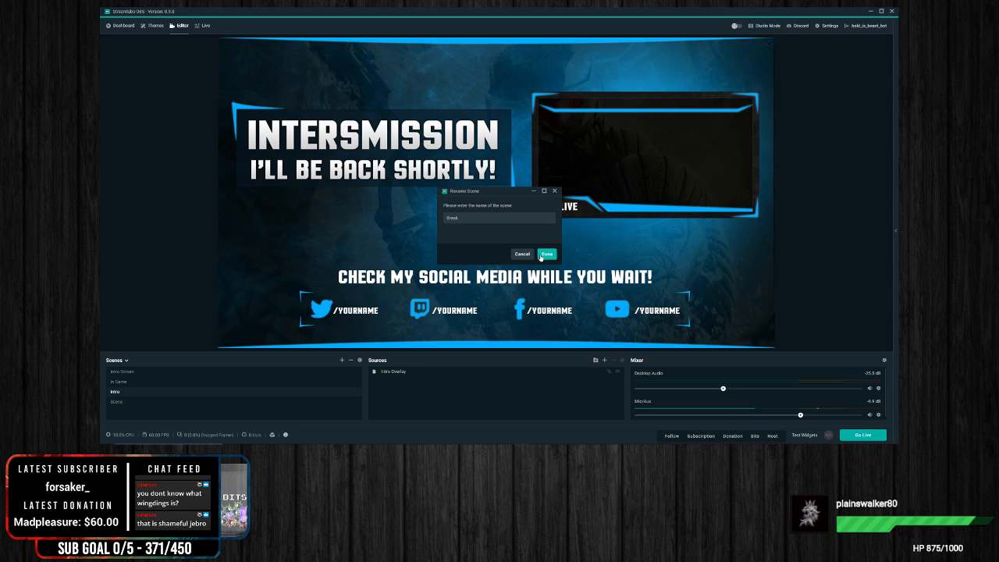
Step: Preview the In Game and Break scenes by switching between them, ending on In Game
left_click(122, 384)
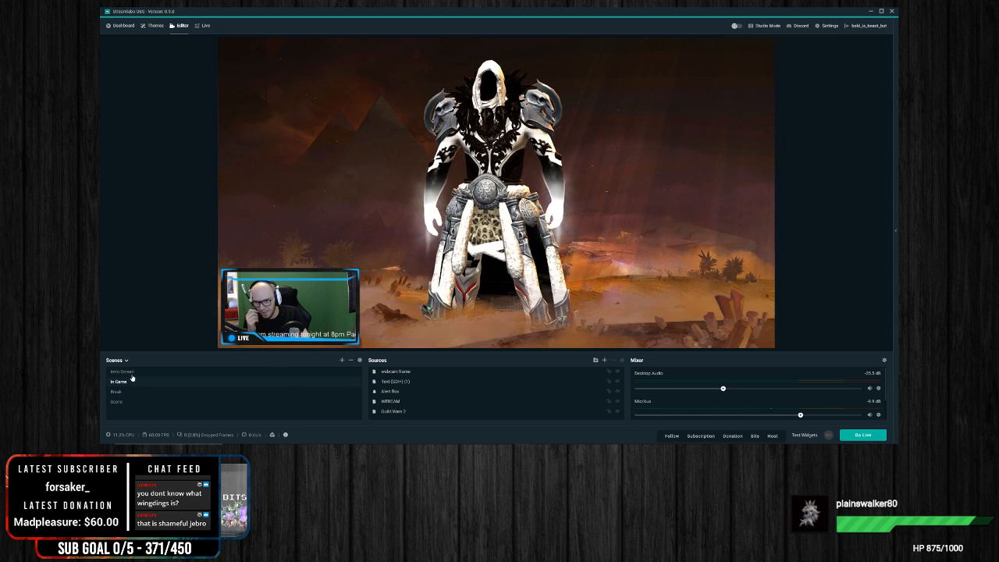
left_click(123, 392)
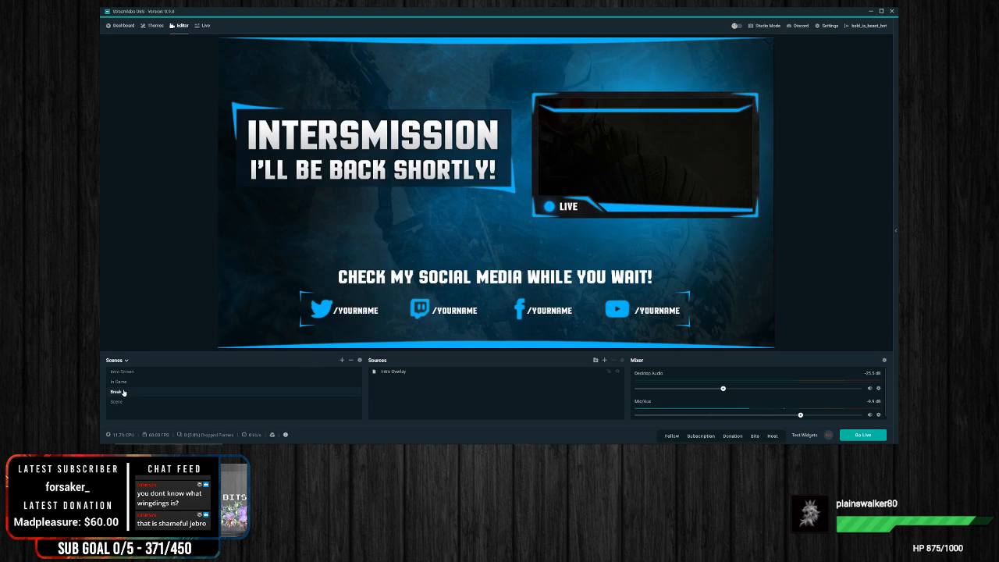
left_click(125, 382)
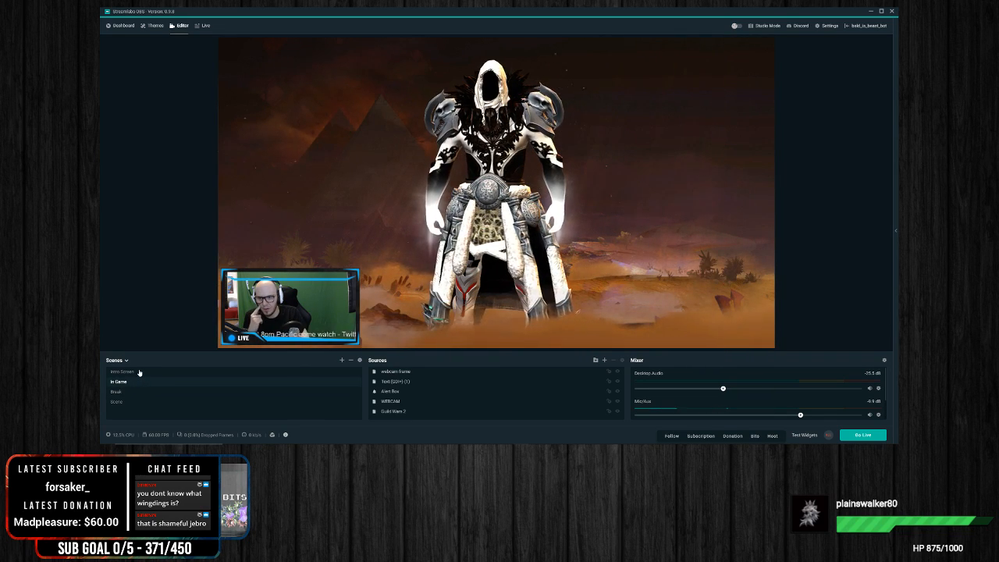
left_click(137, 372)
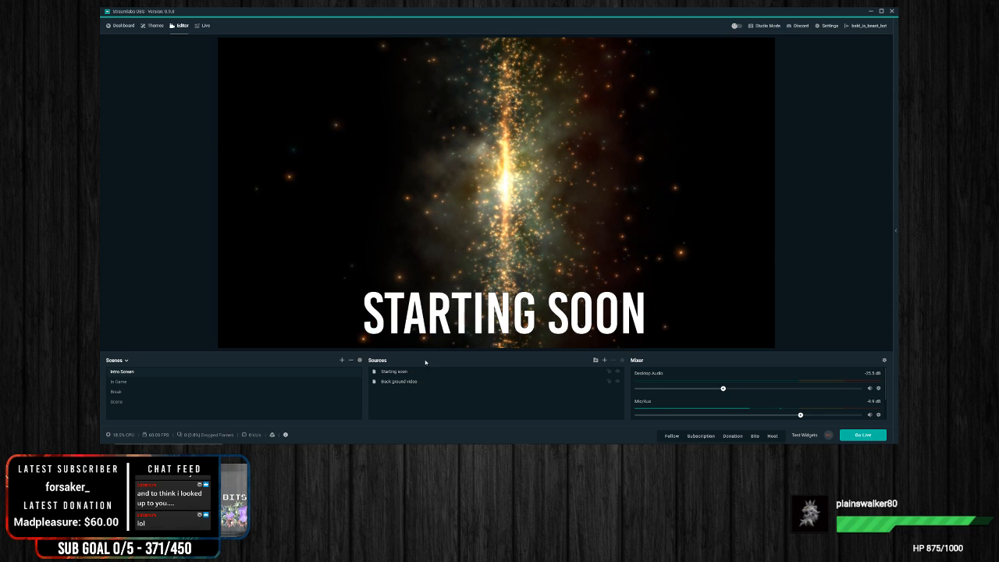
right_click(402, 409)
left_click(548, 374)
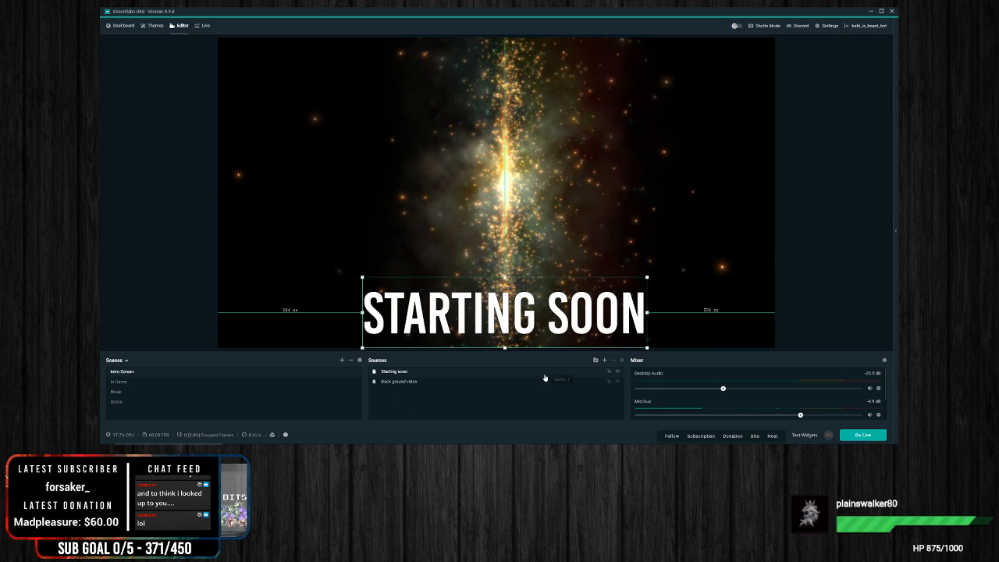
Step: Add The Jar widget as a source in the In Game scene, keeping its default name and properties
left_click(121, 382)
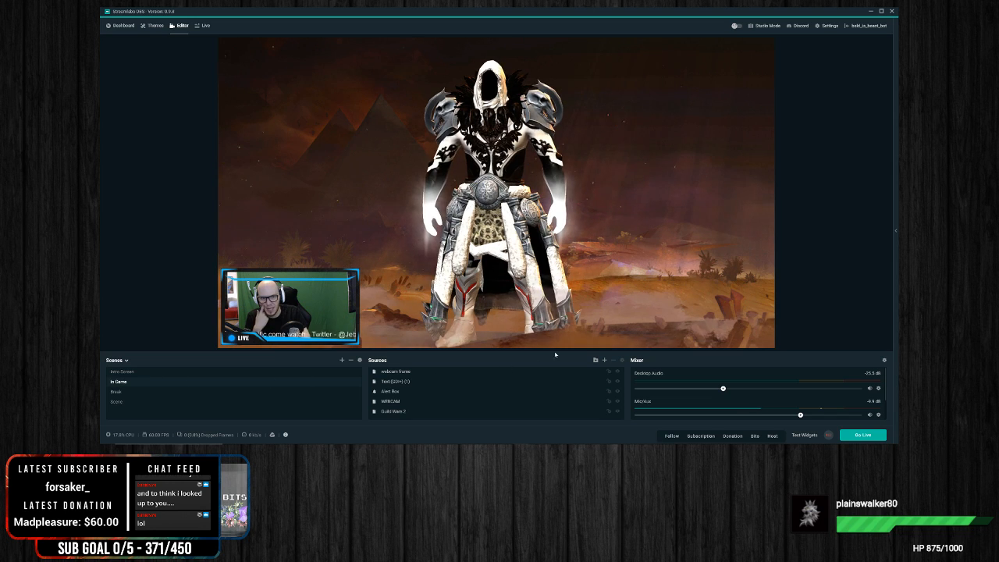
left_click(604, 360)
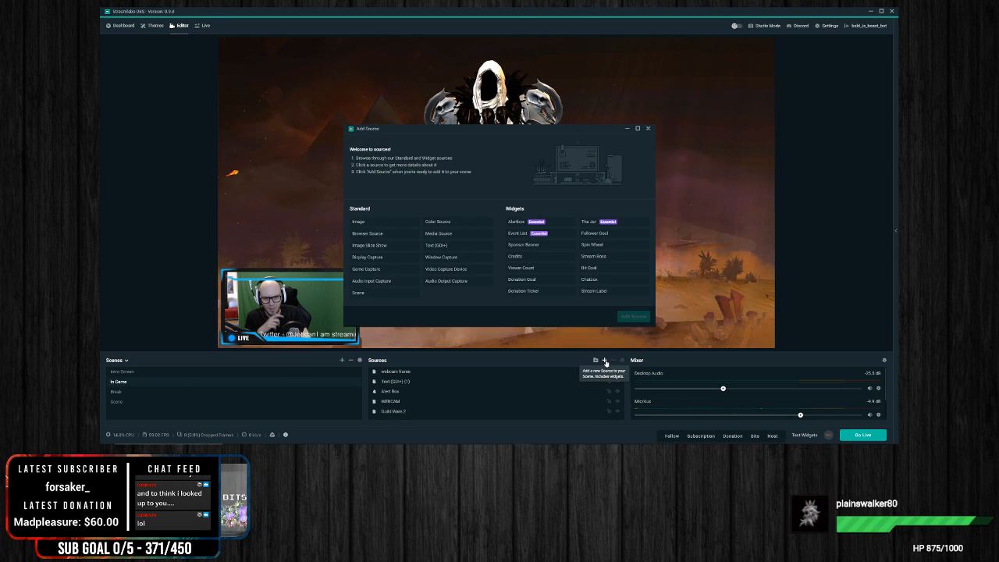
left_click(588, 223)
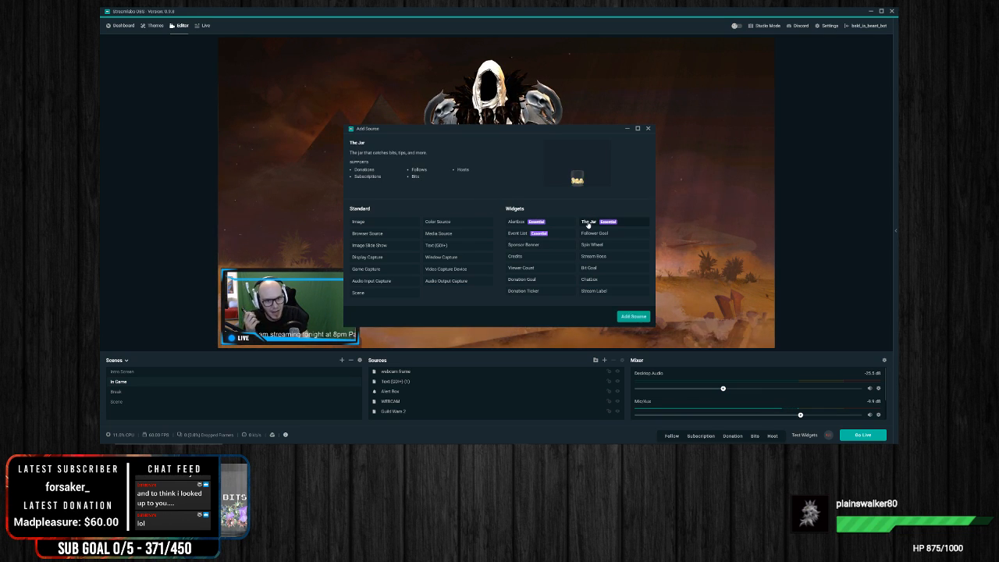
left_click(633, 316)
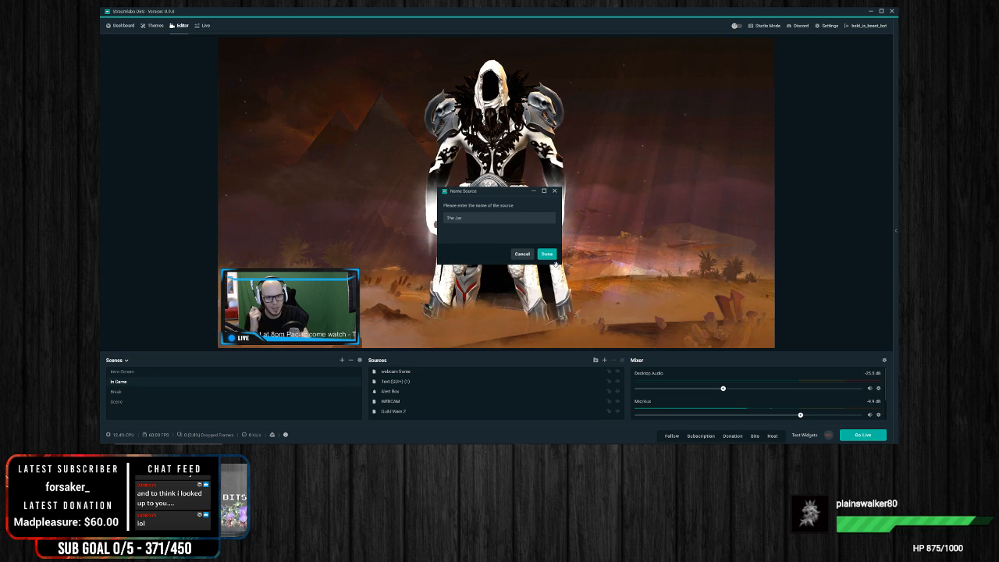
left_click(547, 254)
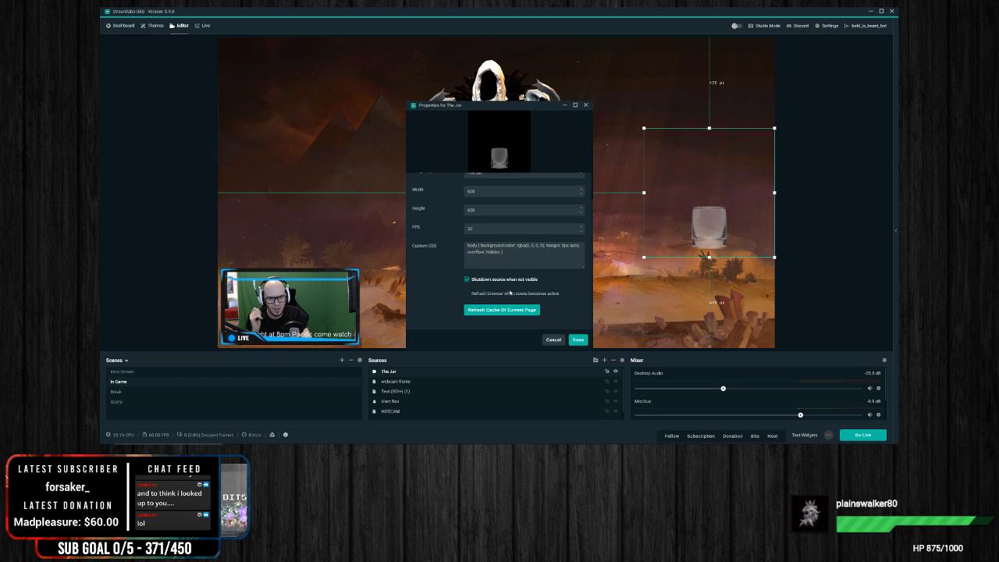
scroll(438, 272, "up", 2)
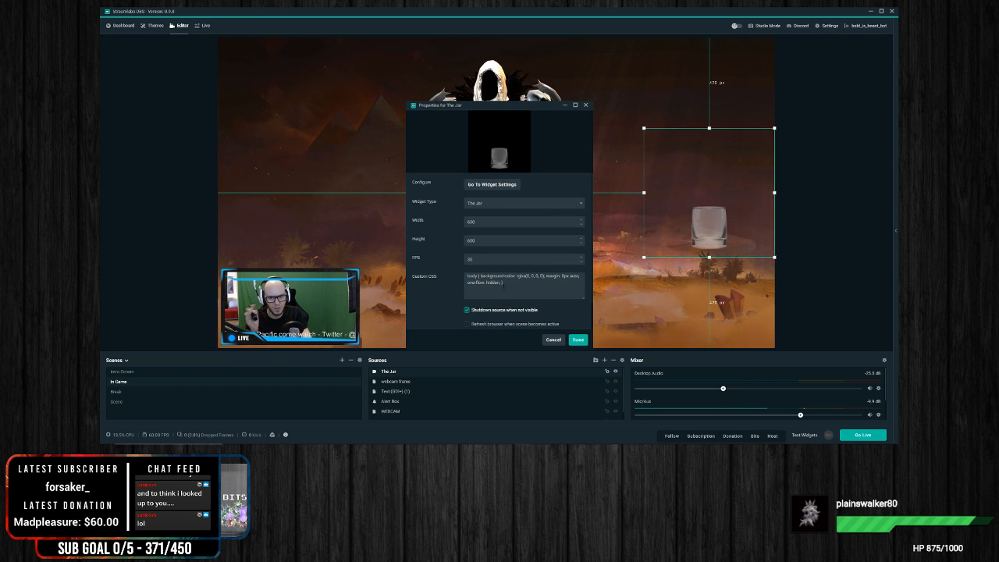
left_click(577, 340)
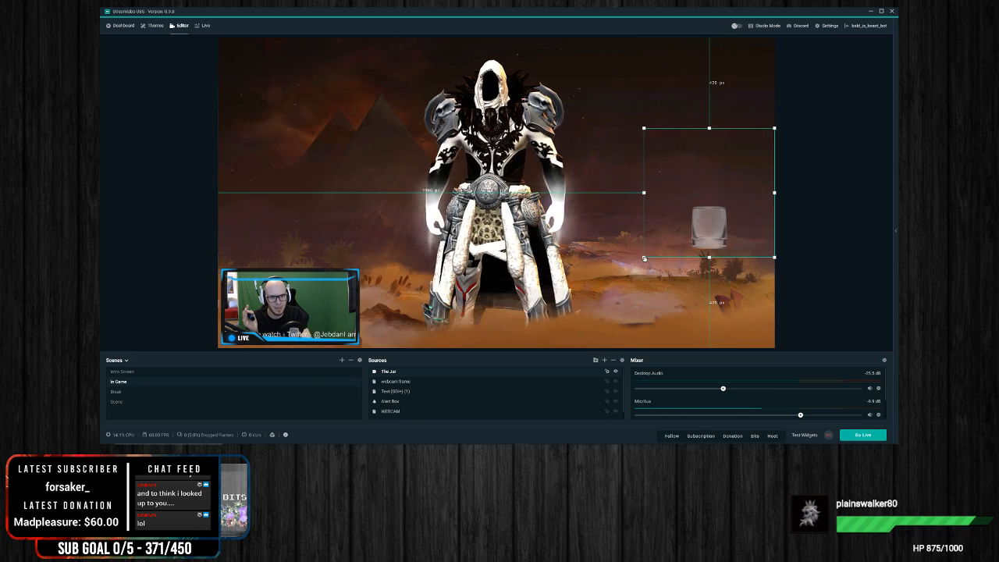
Step: Try shrinking the jar widget proportionally, squeezing its width, and widening it again
left_click_drag(642, 258, 690, 211)
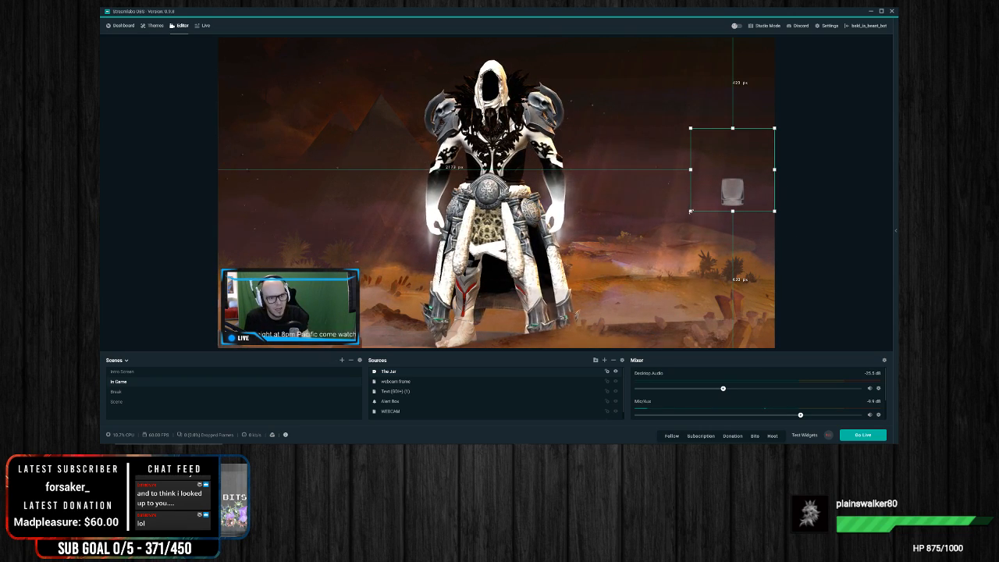
left_click_drag(691, 169, 736, 169)
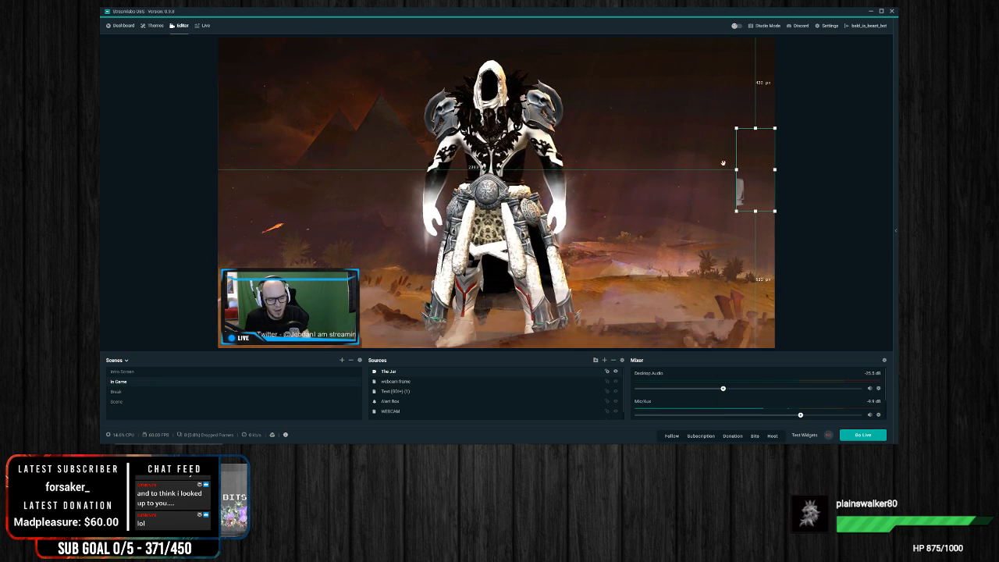
left_click_drag(736, 168, 677, 175)
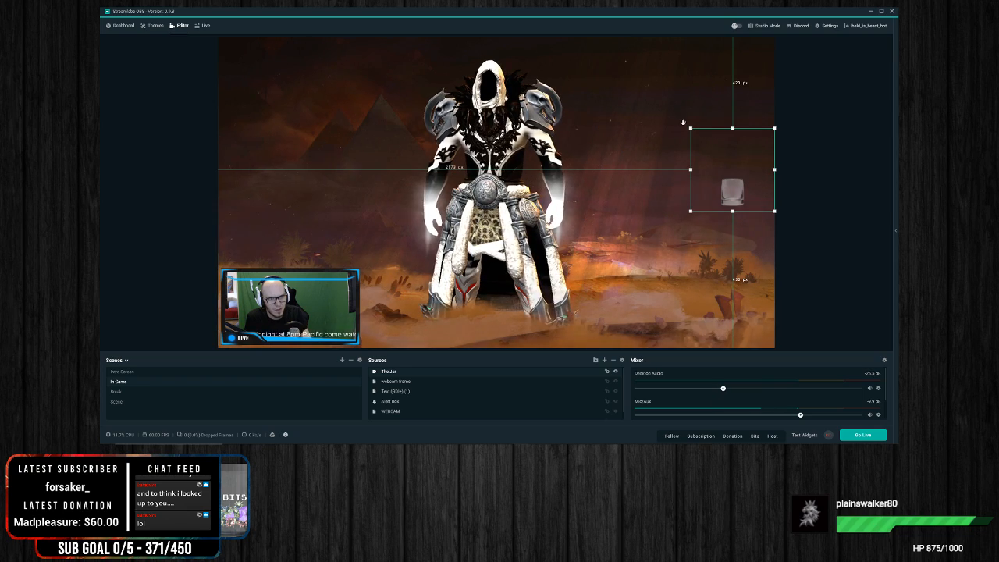
Step: Enlarge the jar widget proportionally and move it so the glass sits in the canvas's bottom-right corner, leaving it deselected
left_click_drag(690, 128, 630, 68)
left_click_drag(695, 150, 741, 293)
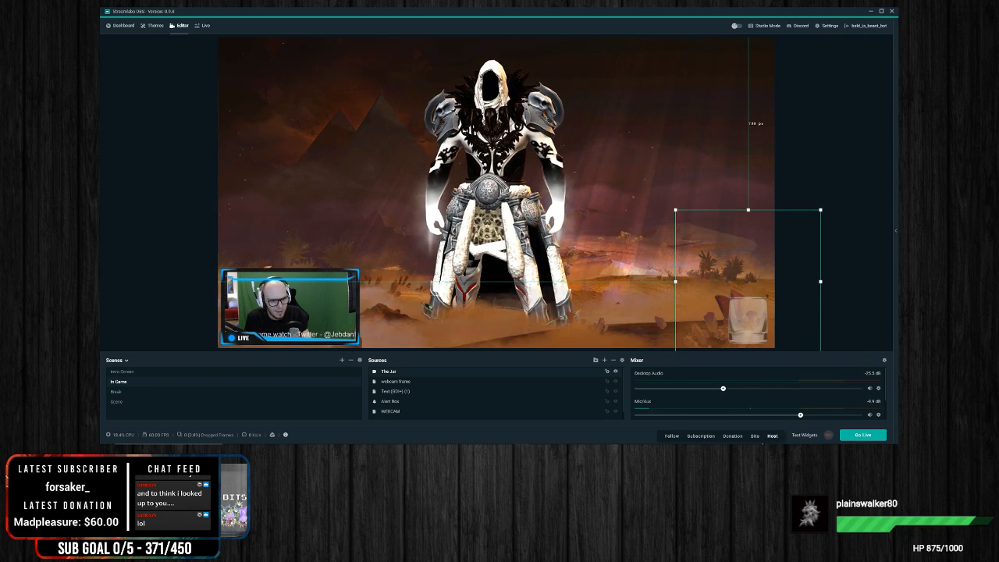
left_click(841, 202)
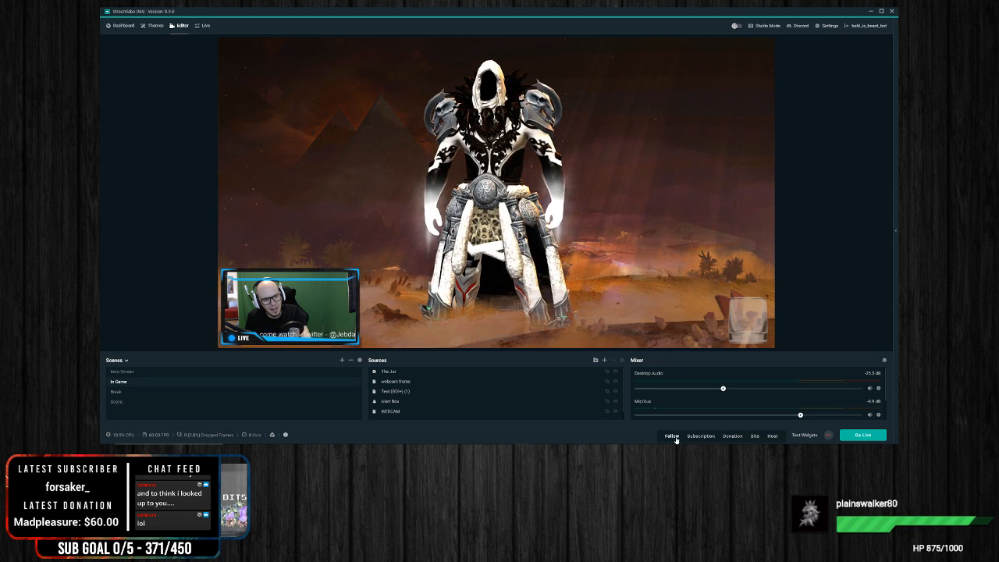
Step: Test the In Game scene's alerts and jar with a sample follow from the Alert Box settings and a sample donation from the editor
left_click(122, 25)
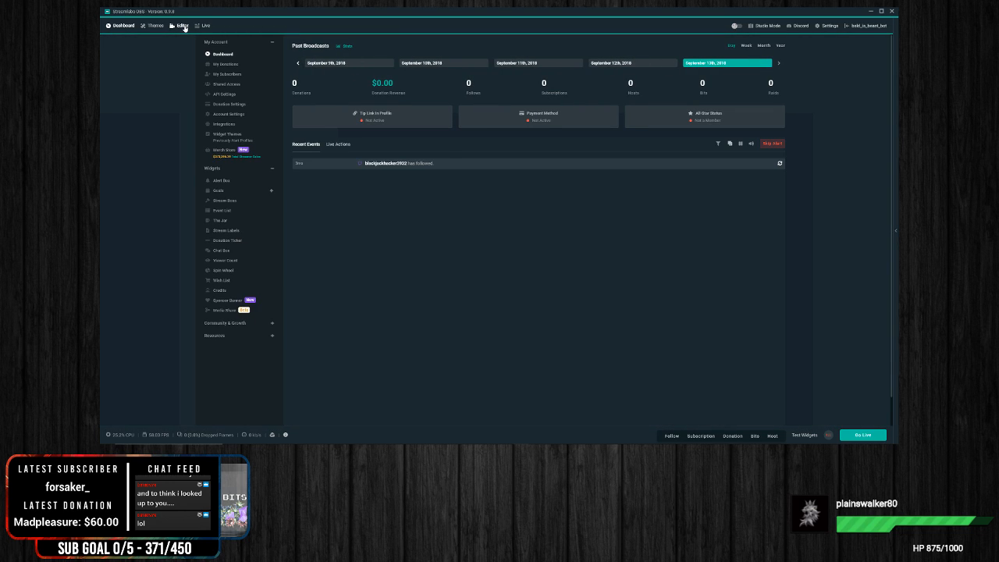
left_click(181, 26)
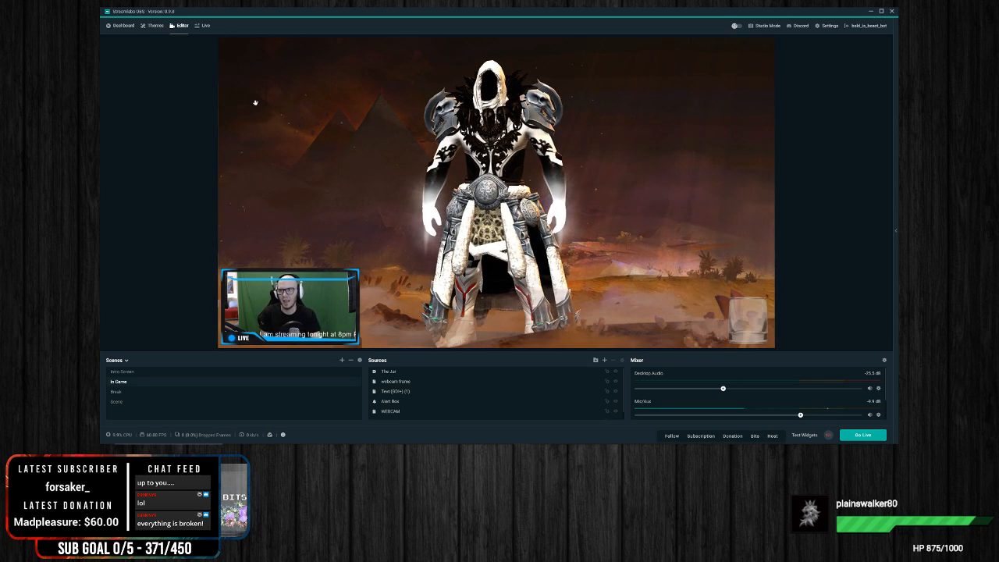
left_click(122, 26)
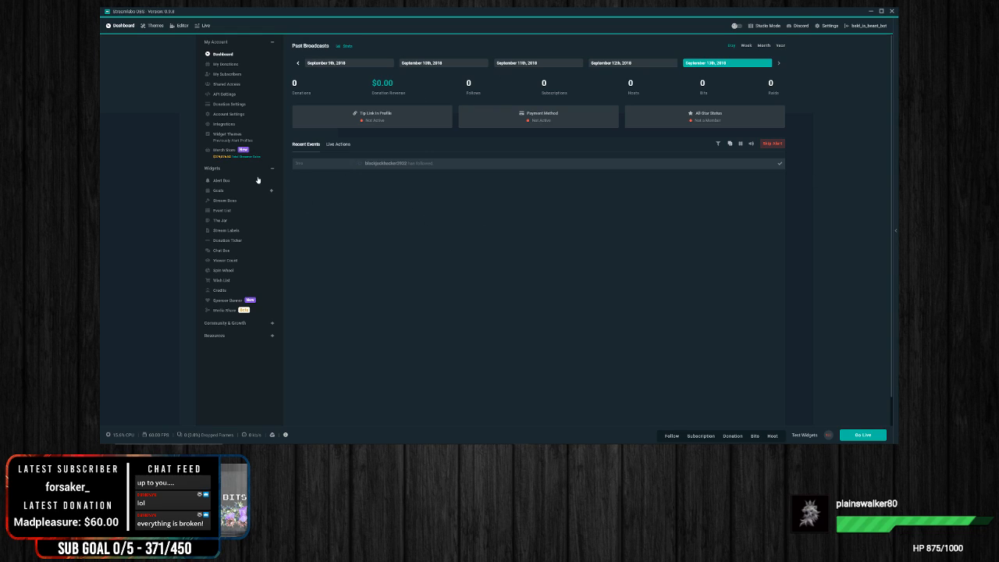
left_click(226, 180)
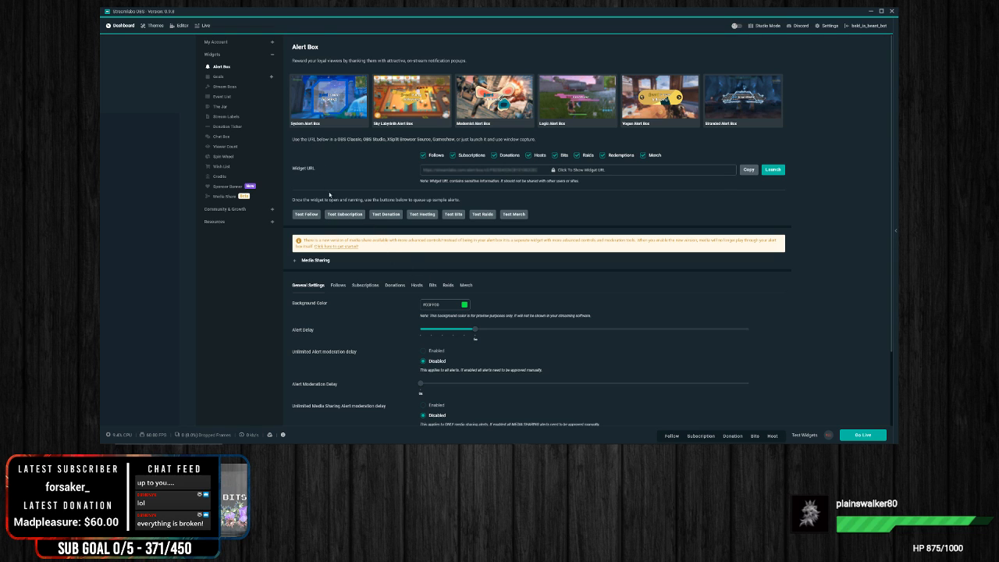
left_click(312, 215)
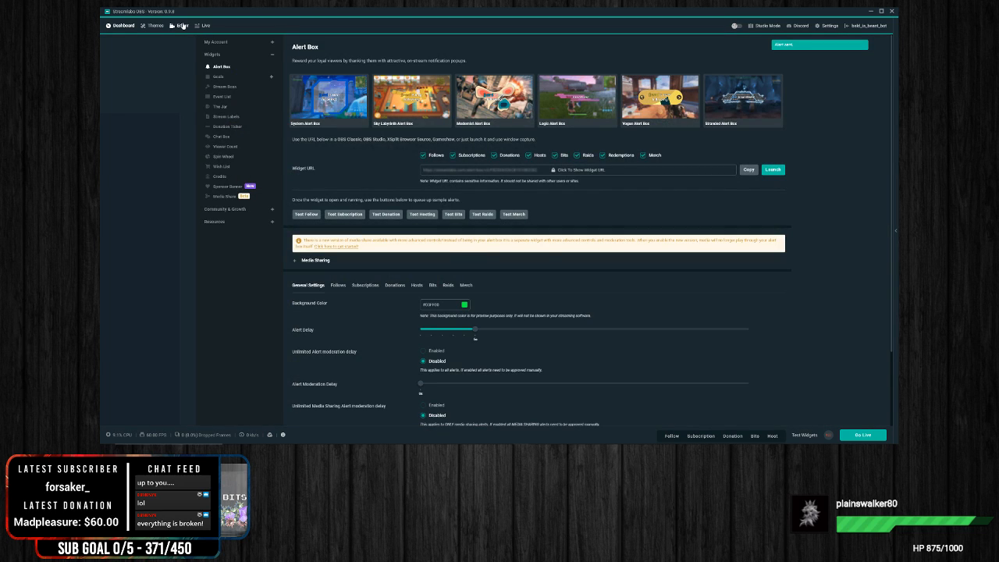
left_click(182, 25)
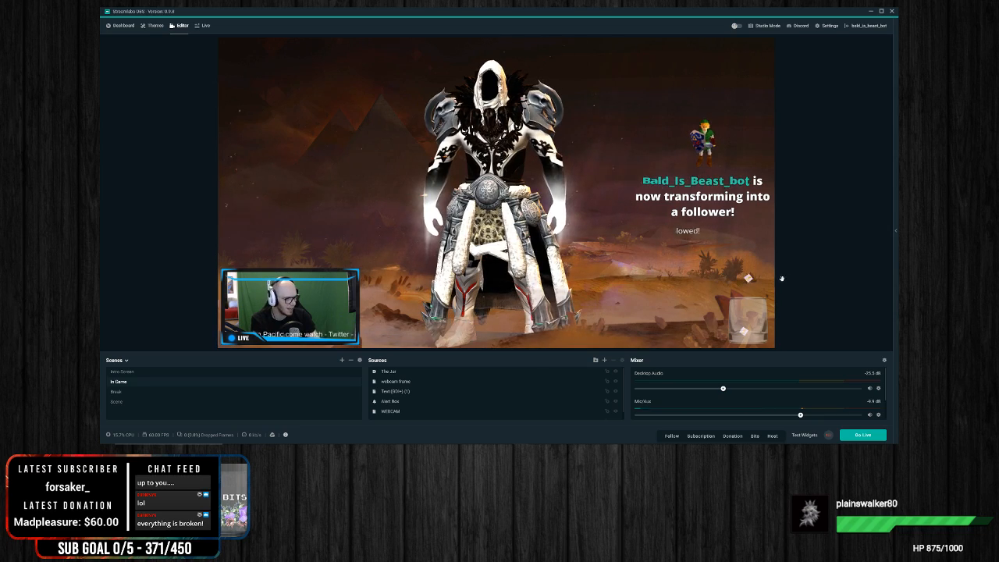
left_click(732, 435)
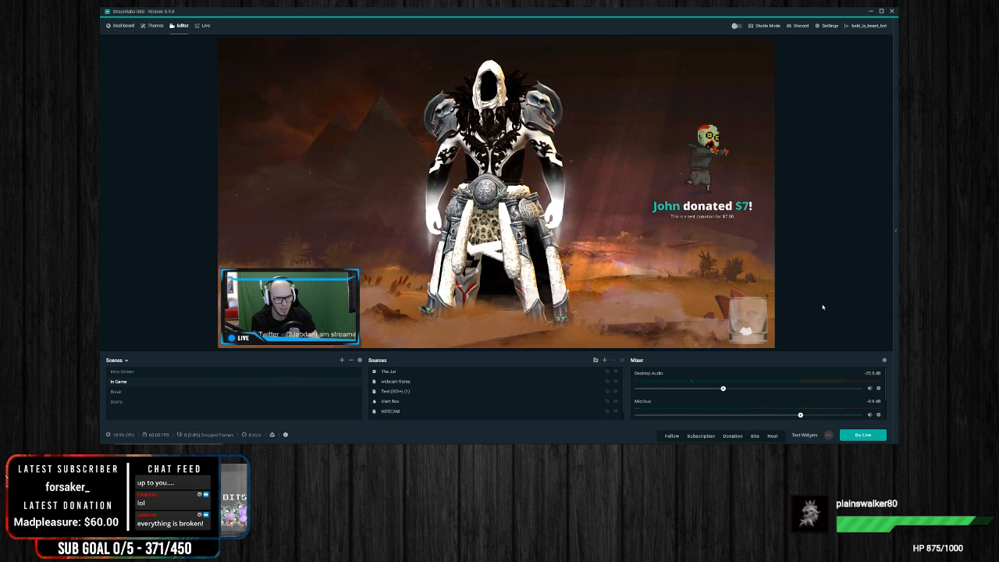